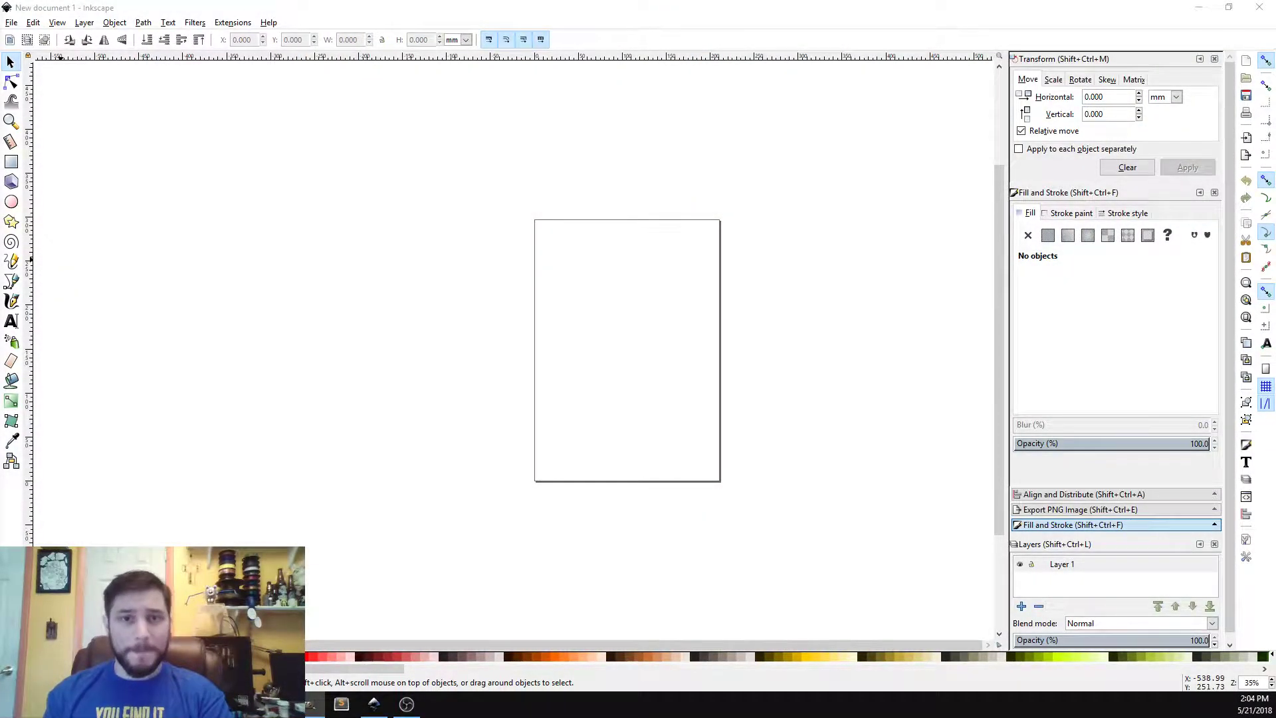
# Step: Switch to GIMP and bring its image window, Layers dock and Toolbox into view beside the Inkscape canvas
pyautogui.moveTo(0, 118); pyautogui.dragTo(677, 50)
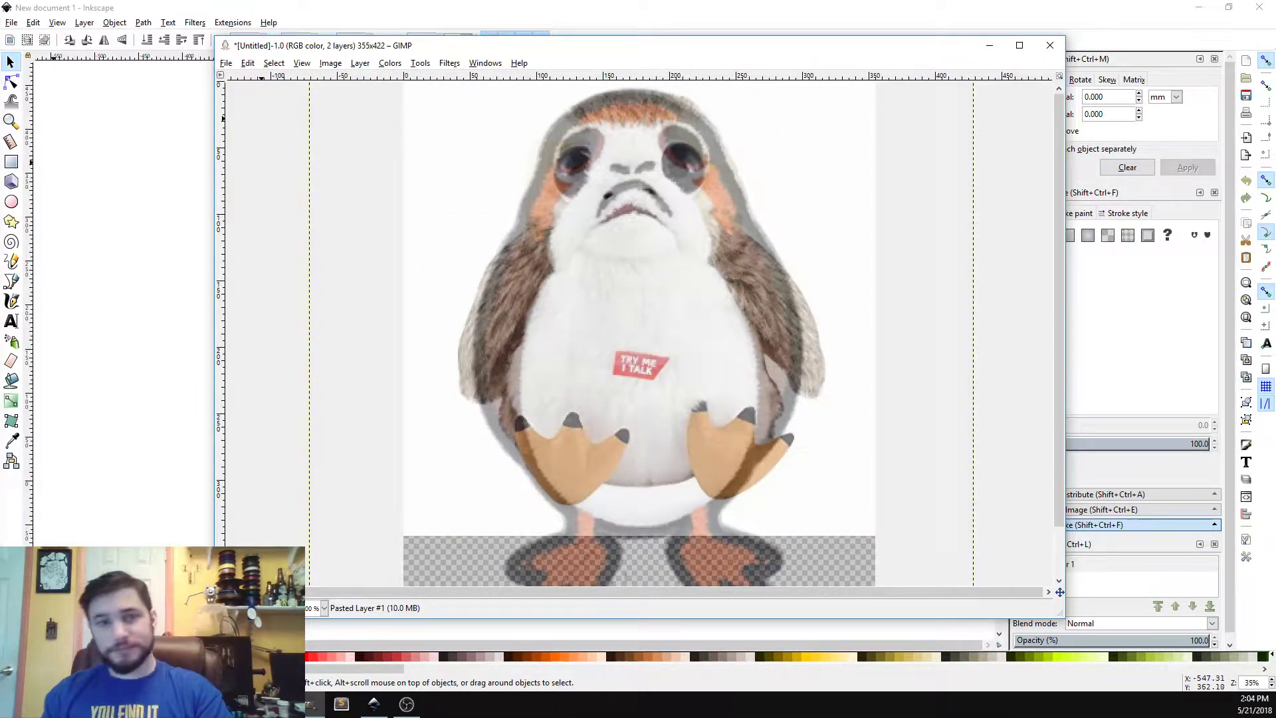
pyautogui.moveTo(0, 131)
pyautogui.mouseDown()
pyautogui.moveTo(571, 132)
pyautogui.moveTo(1194, 58)
pyautogui.moveTo(1168, 55)
pyautogui.mouseUp()
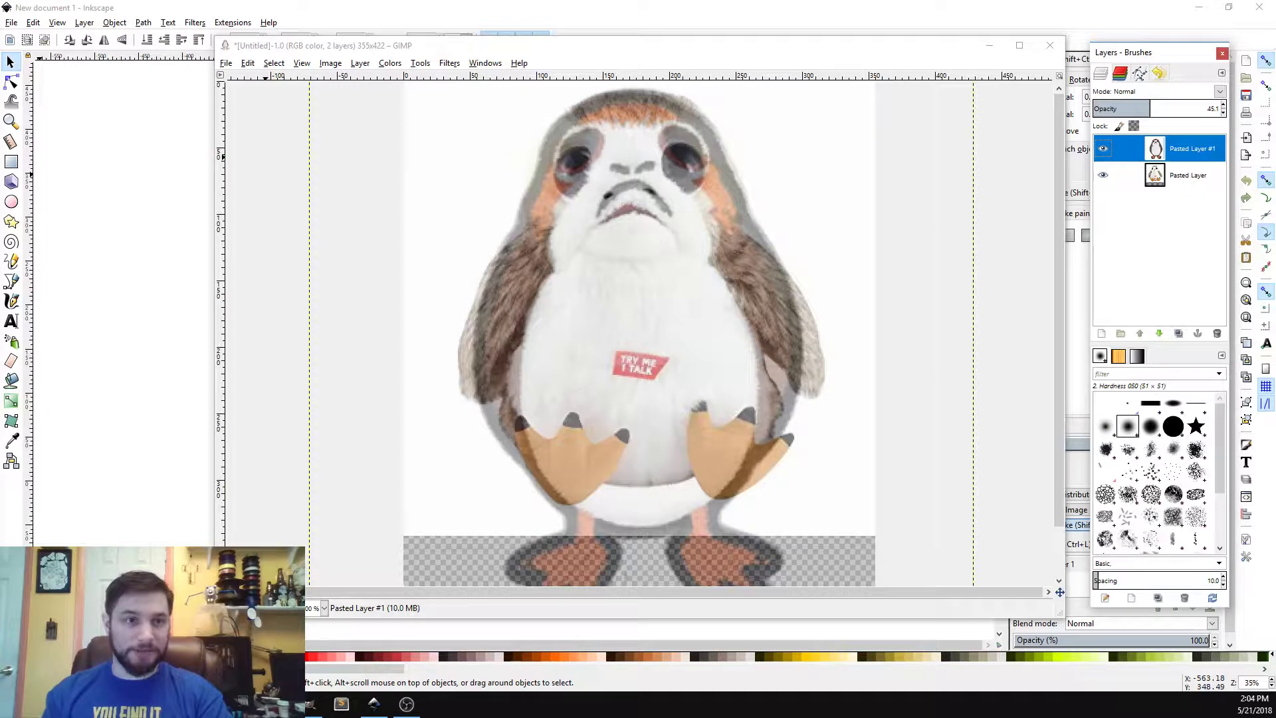
pyautogui.moveTo(0, 160); pyautogui.dragTo(101, 56)
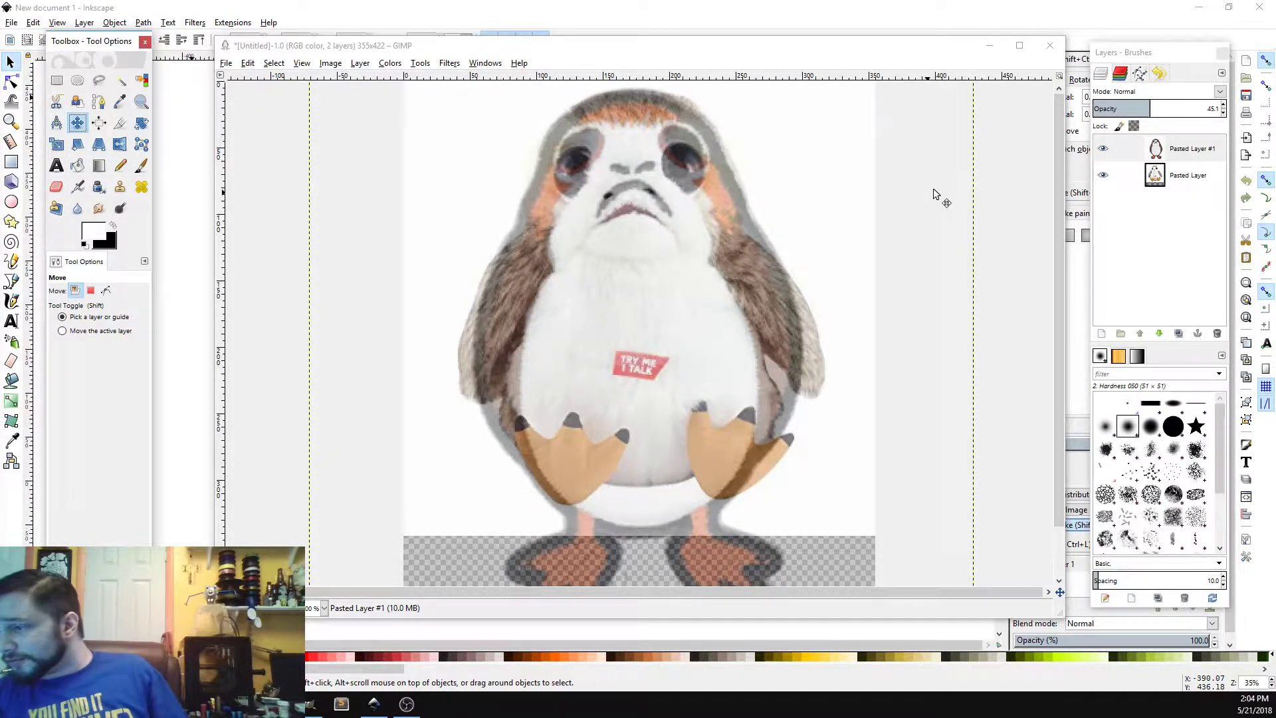
# Step: Toggle the visibility of each pasted layer to compare the patch image with the plush photo
pyautogui.click(1104, 175)
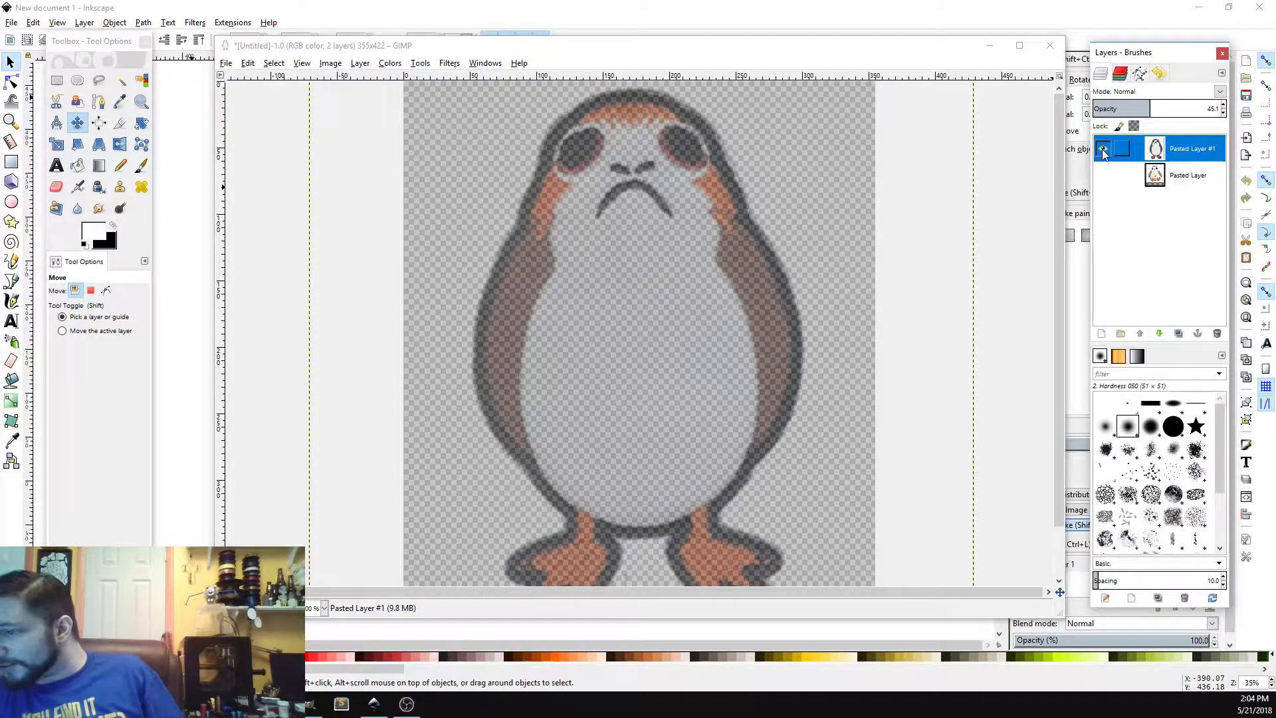
pyautogui.click(1104, 174)
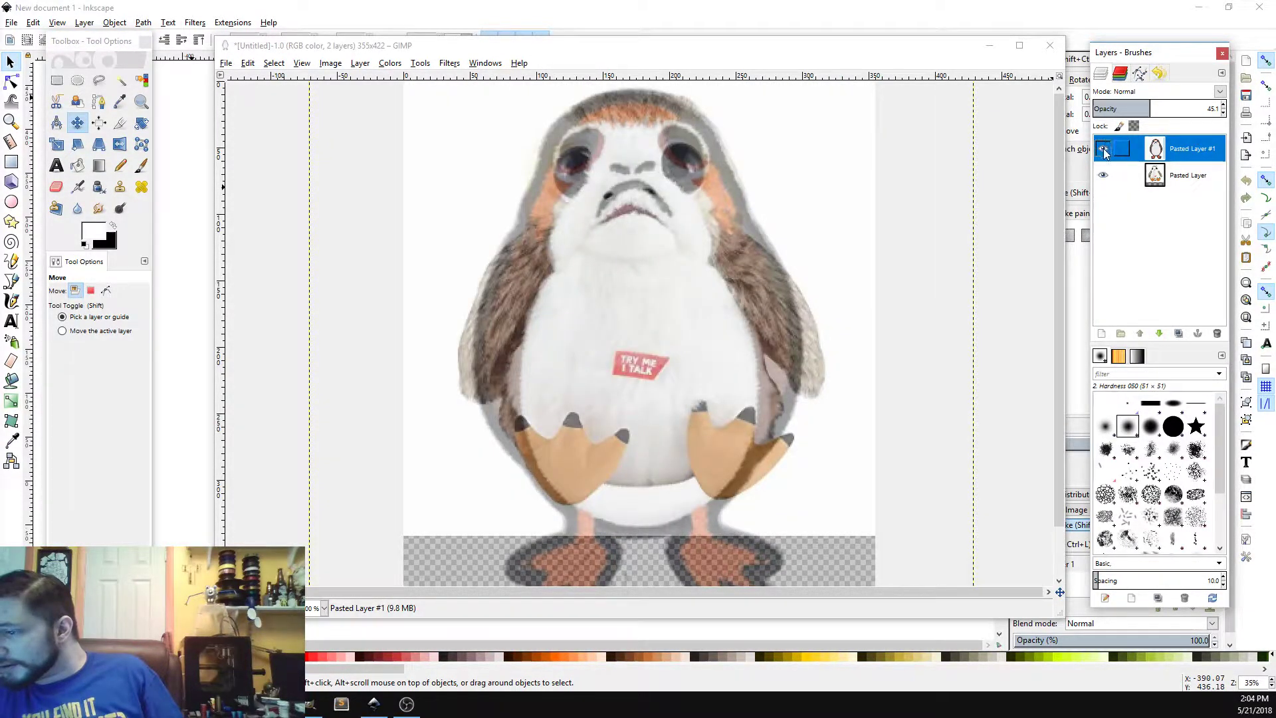
pyautogui.click(1105, 152)
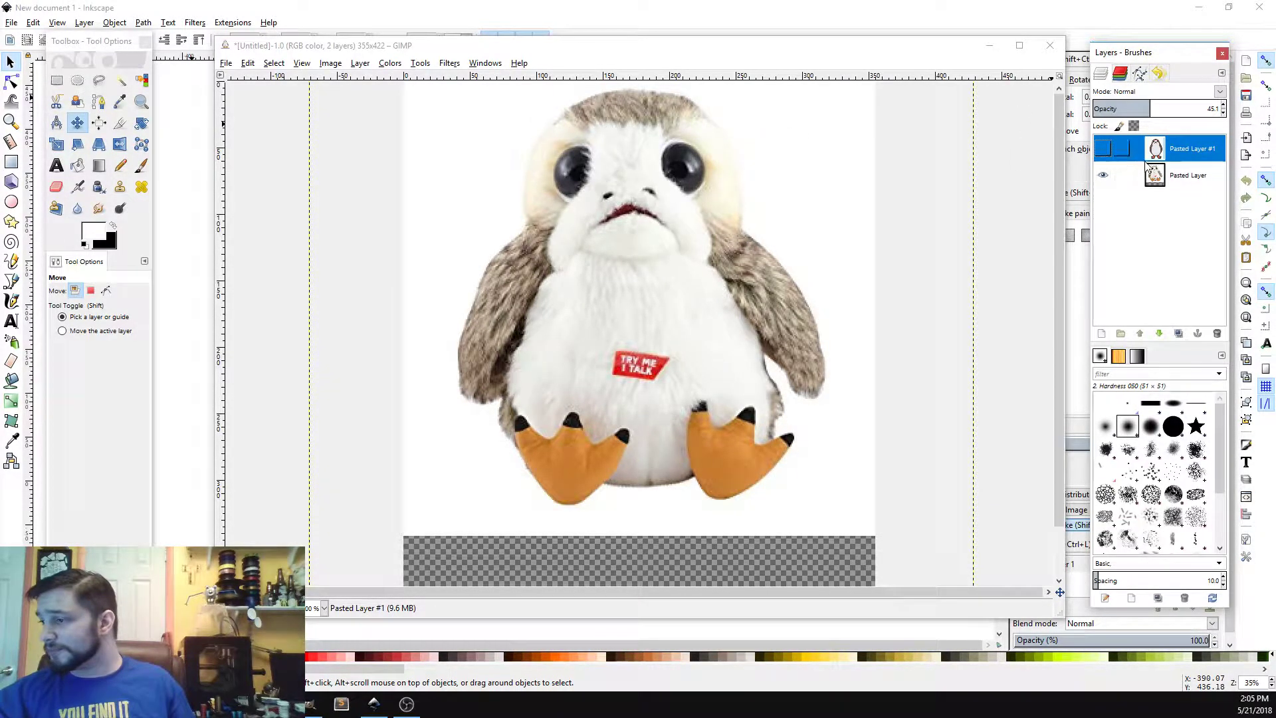
pyautogui.click(1102, 149)
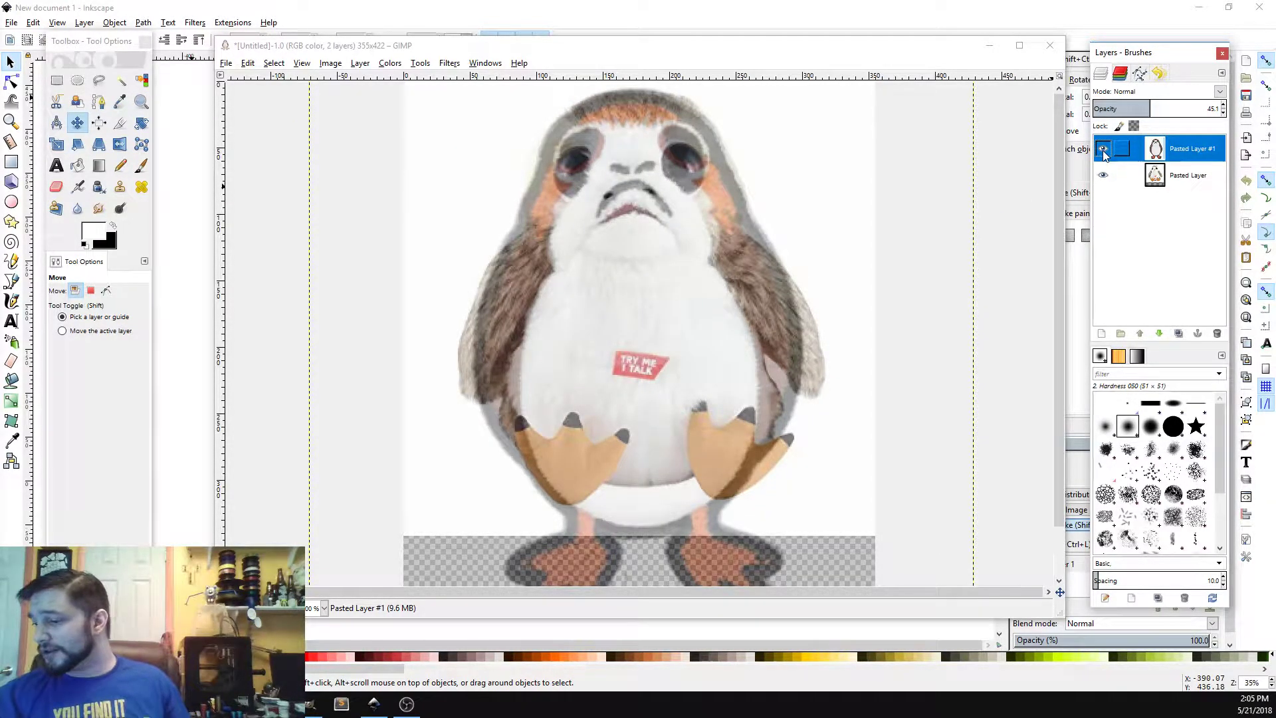
pyautogui.scroll(-1, 991, 183)
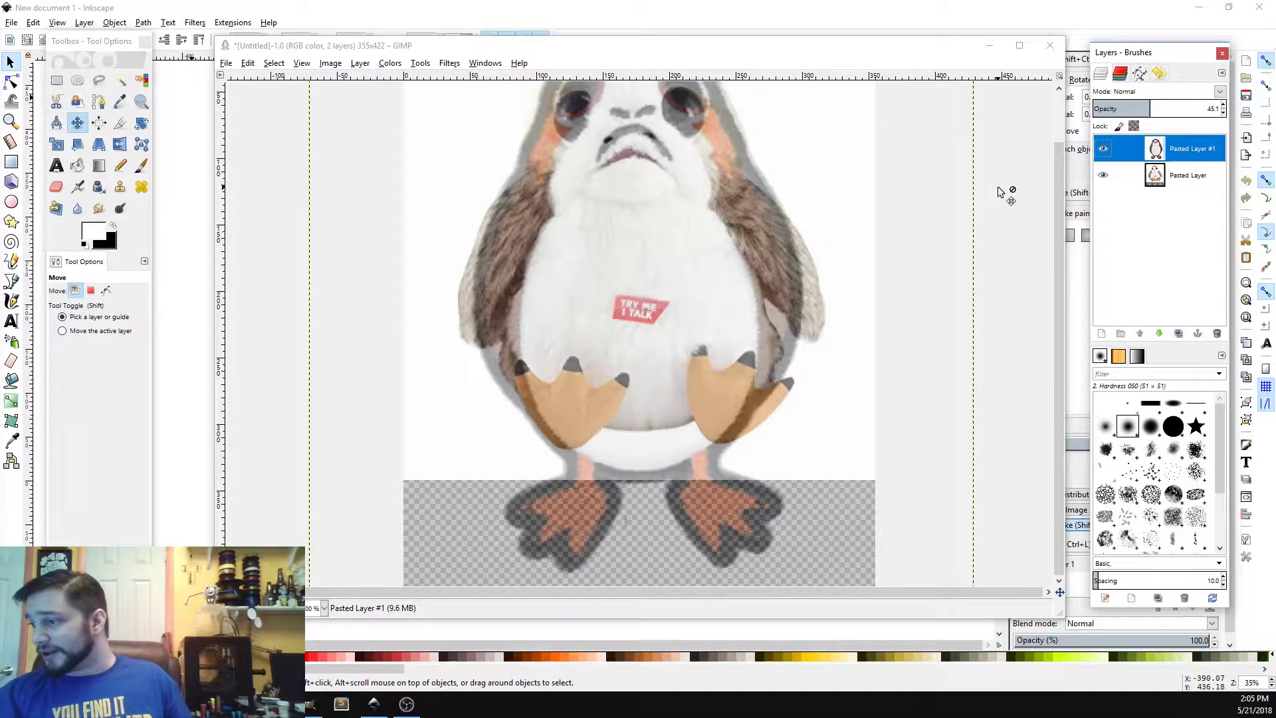
pyautogui.scroll(1, 1010, 269)
pyautogui.scroll(-1, 1011, 267)
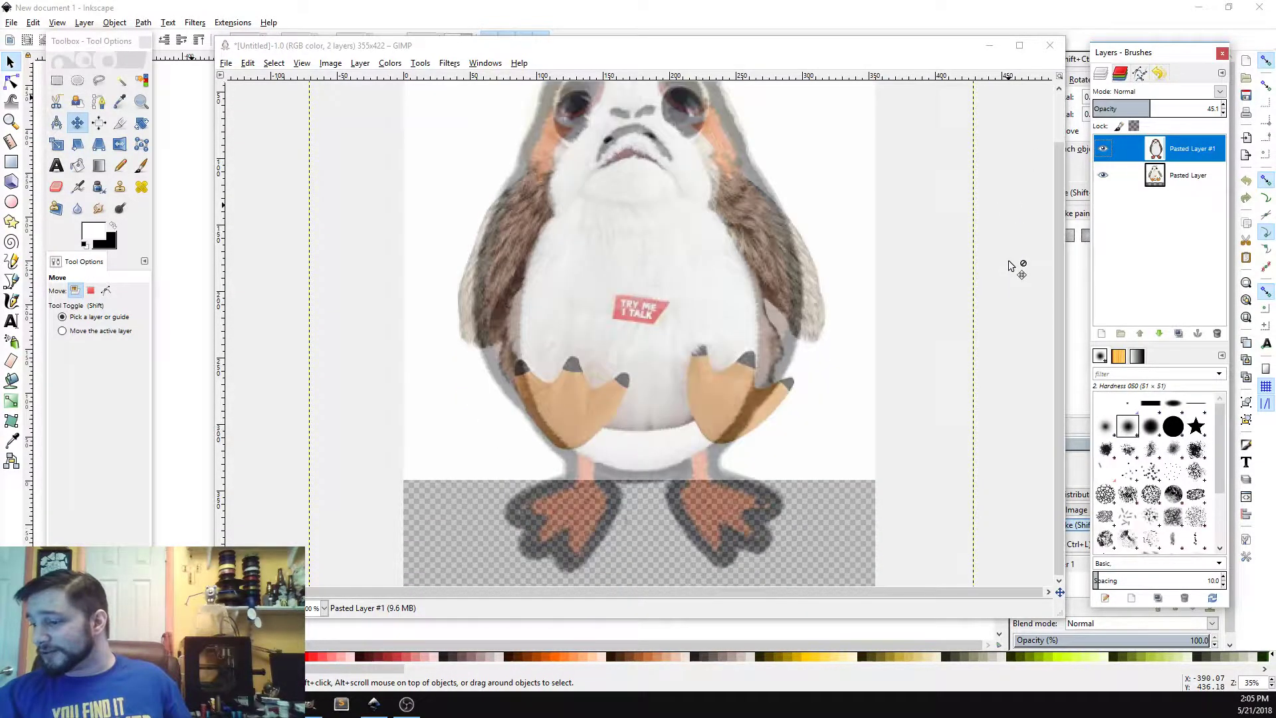
pyautogui.scroll(1, 1010, 266)
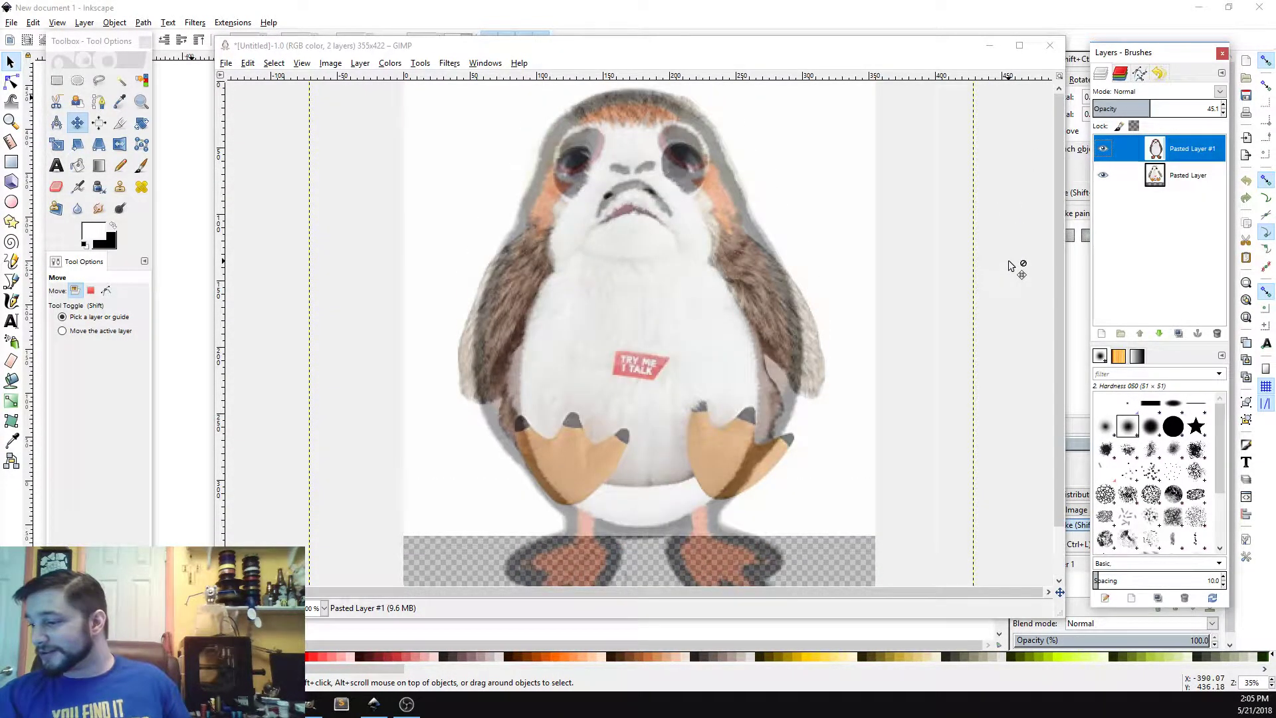
pyautogui.scroll(-1, 1014, 256)
pyautogui.scroll(1, 1014, 256)
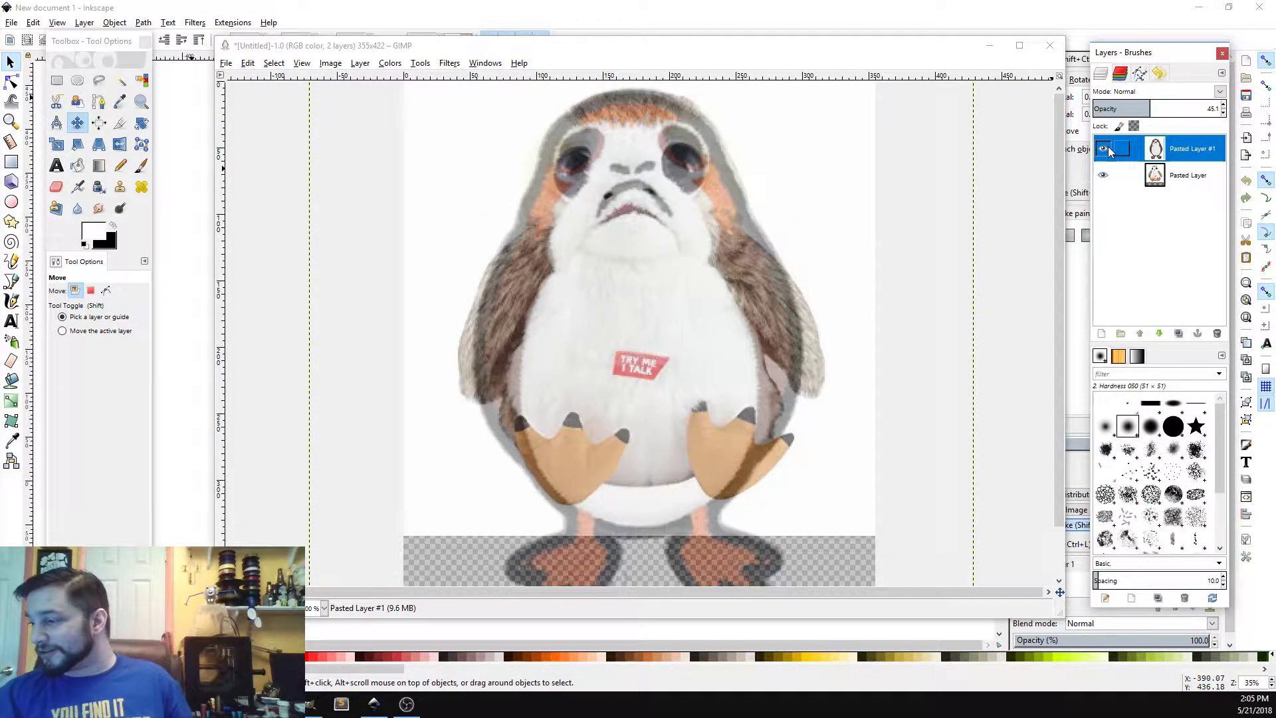
pyautogui.scroll(-1, 1040, 263)
pyautogui.scroll(1, 1033, 264)
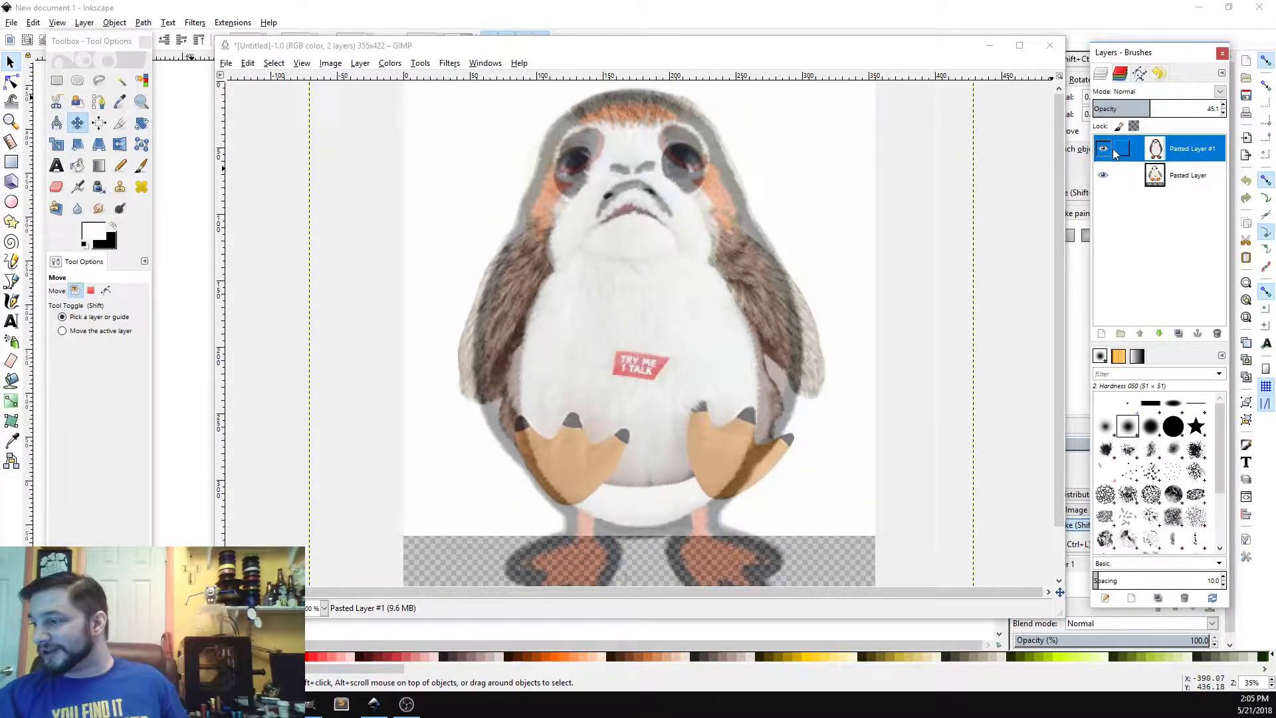
pyautogui.scroll(-1, 1017, 192)
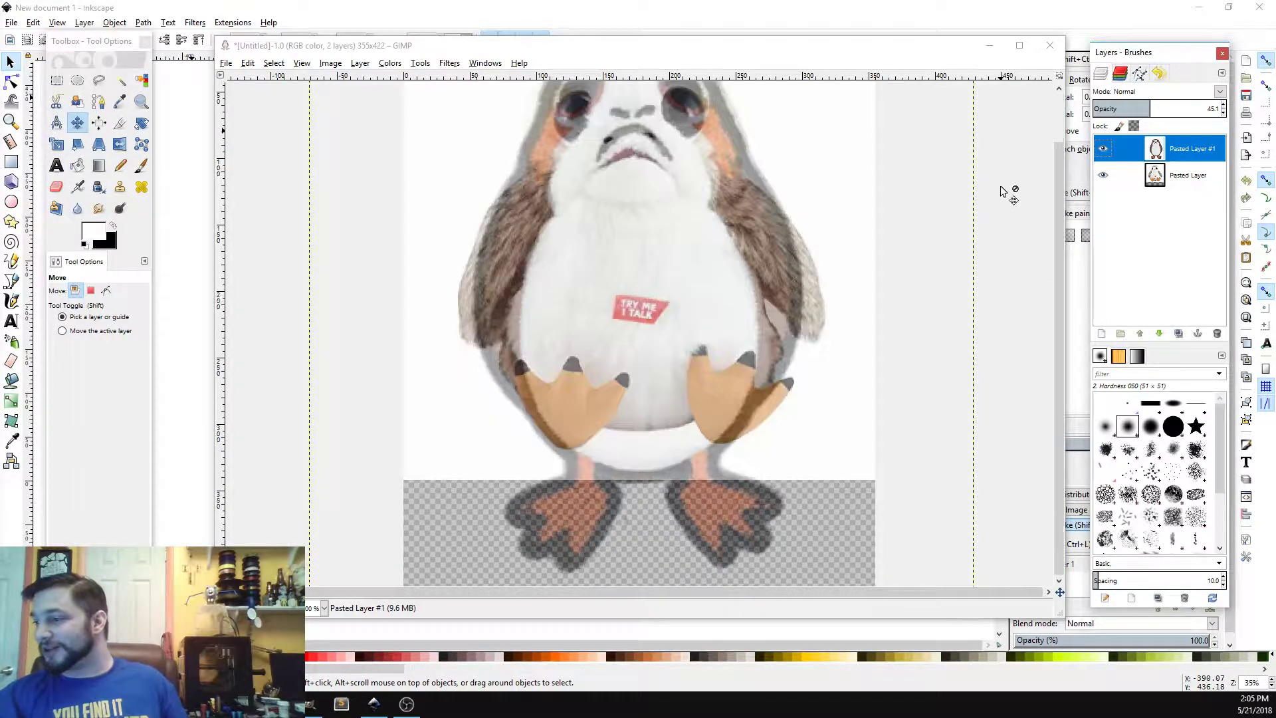
pyautogui.scroll(1, 1007, 199)
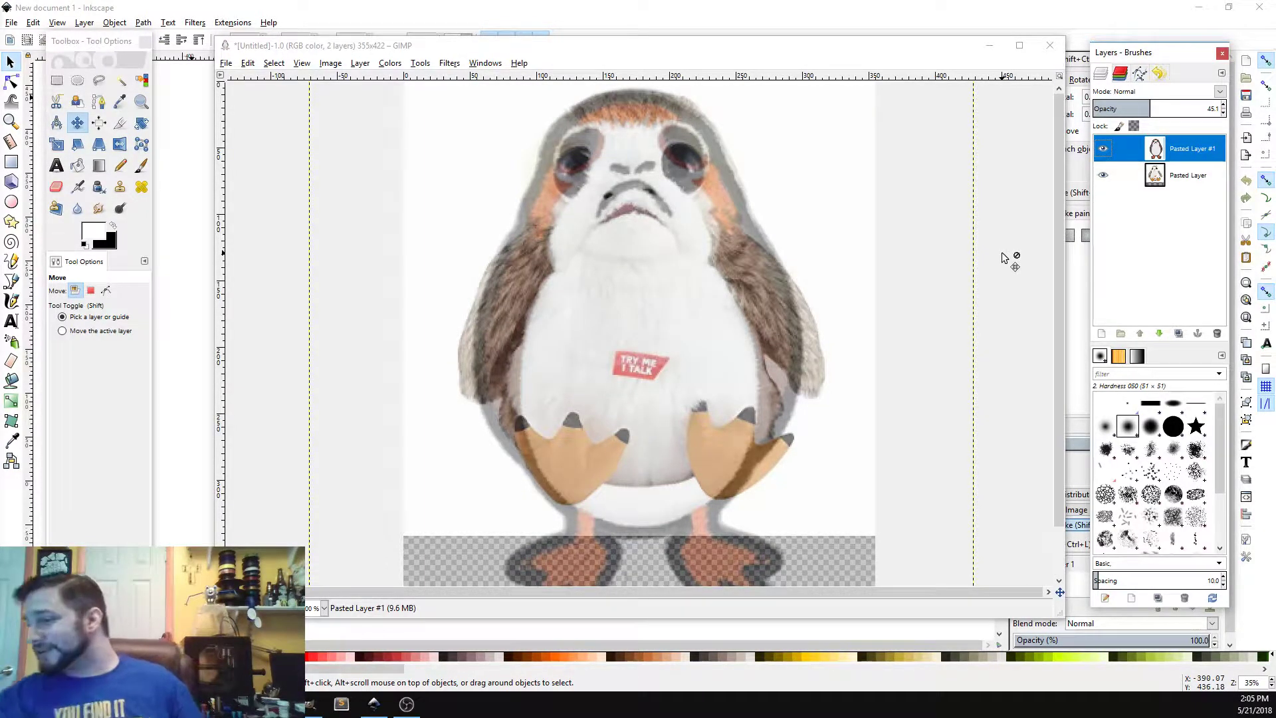
pyautogui.scroll(-1, 1002, 258)
pyautogui.scroll(1, 1004, 252)
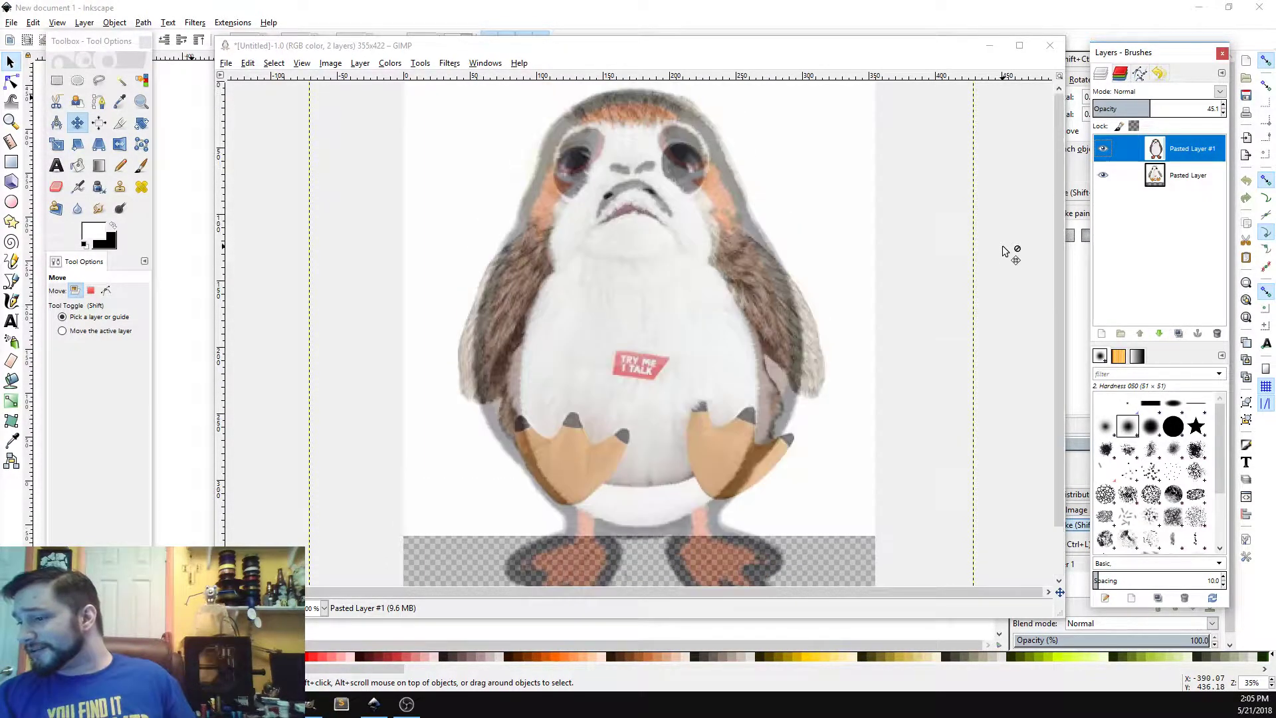
# Step: Toggle both pasted layers' visibility again to compare the two images
pyautogui.click(1103, 175)
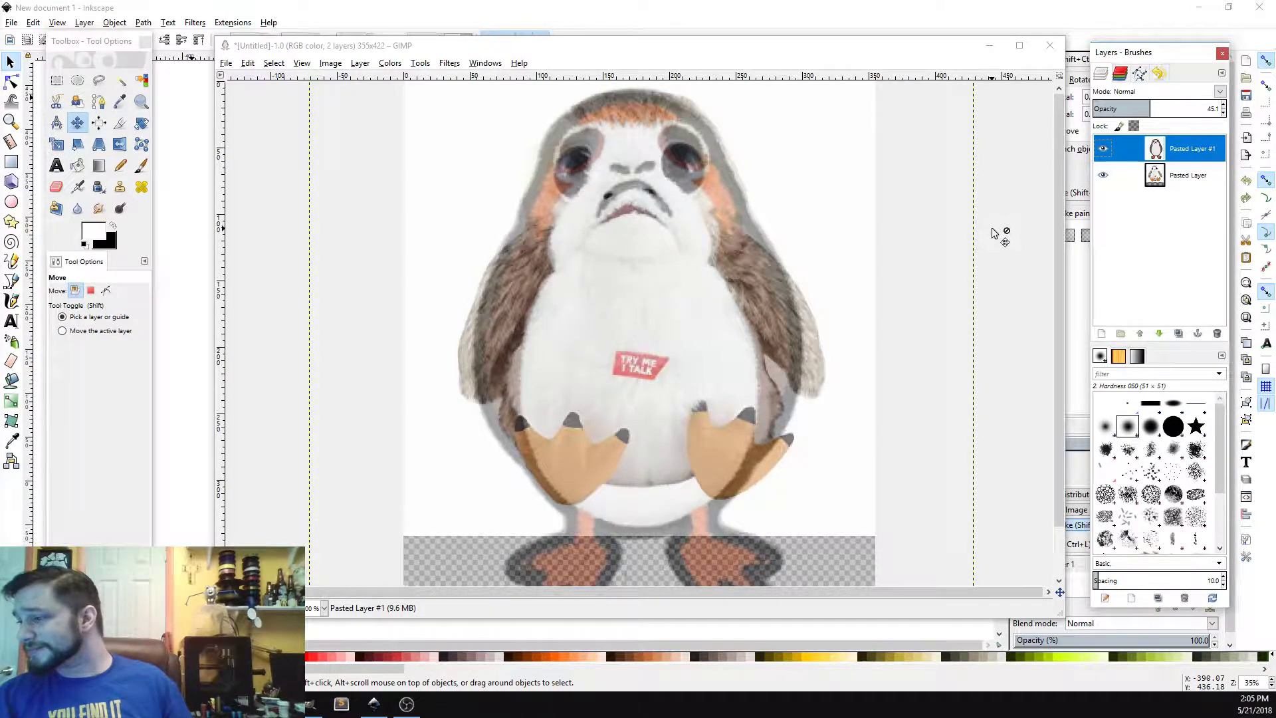
pyautogui.click(1102, 172)
pyautogui.click(1102, 149)
pyautogui.click(1100, 149)
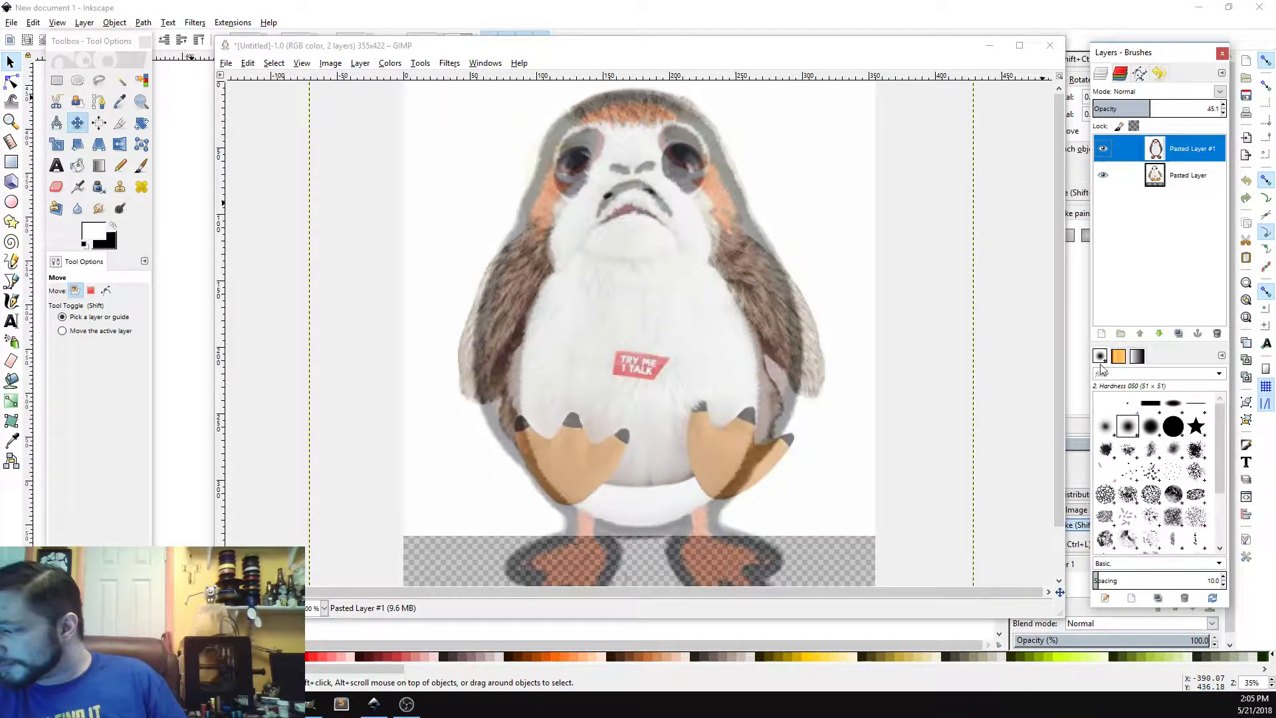
# Step: Add a new transparent layer to the image
pyautogui.click(1102, 334)
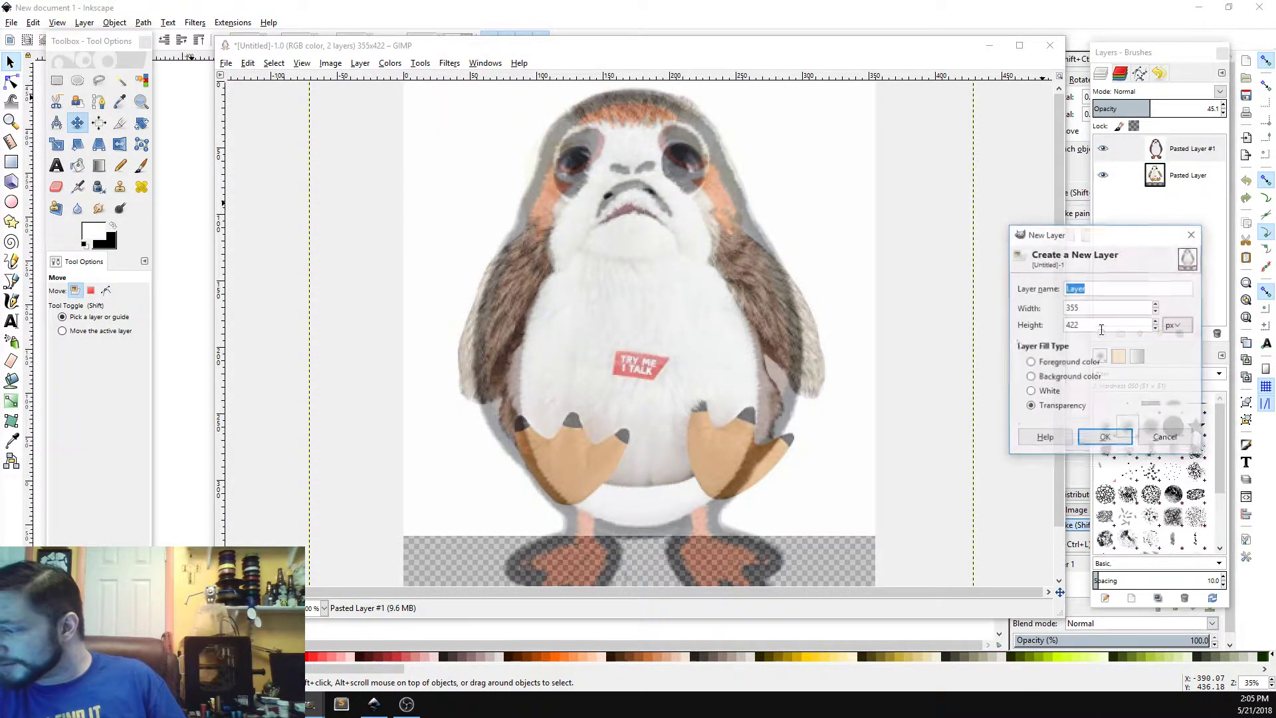
pyautogui.click(1091, 437)
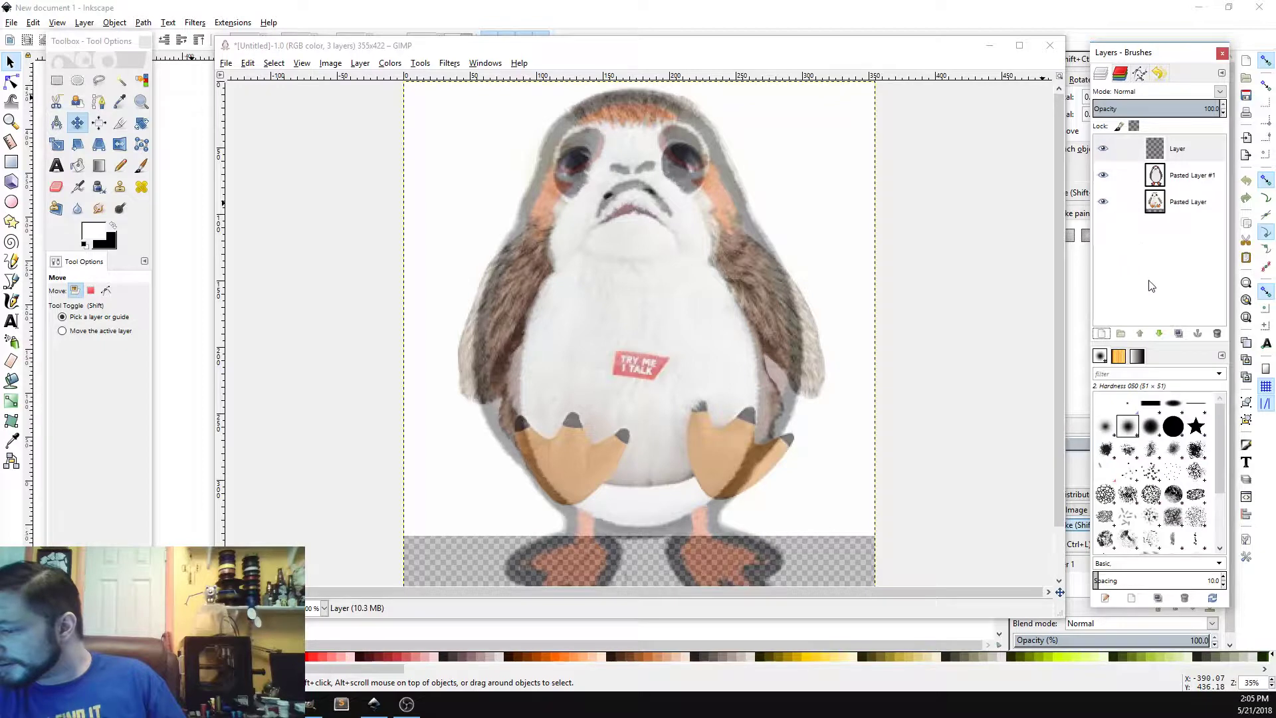
# Step: Select the patch image layer and raise its opacity to 100
pyautogui.click(1215, 184)
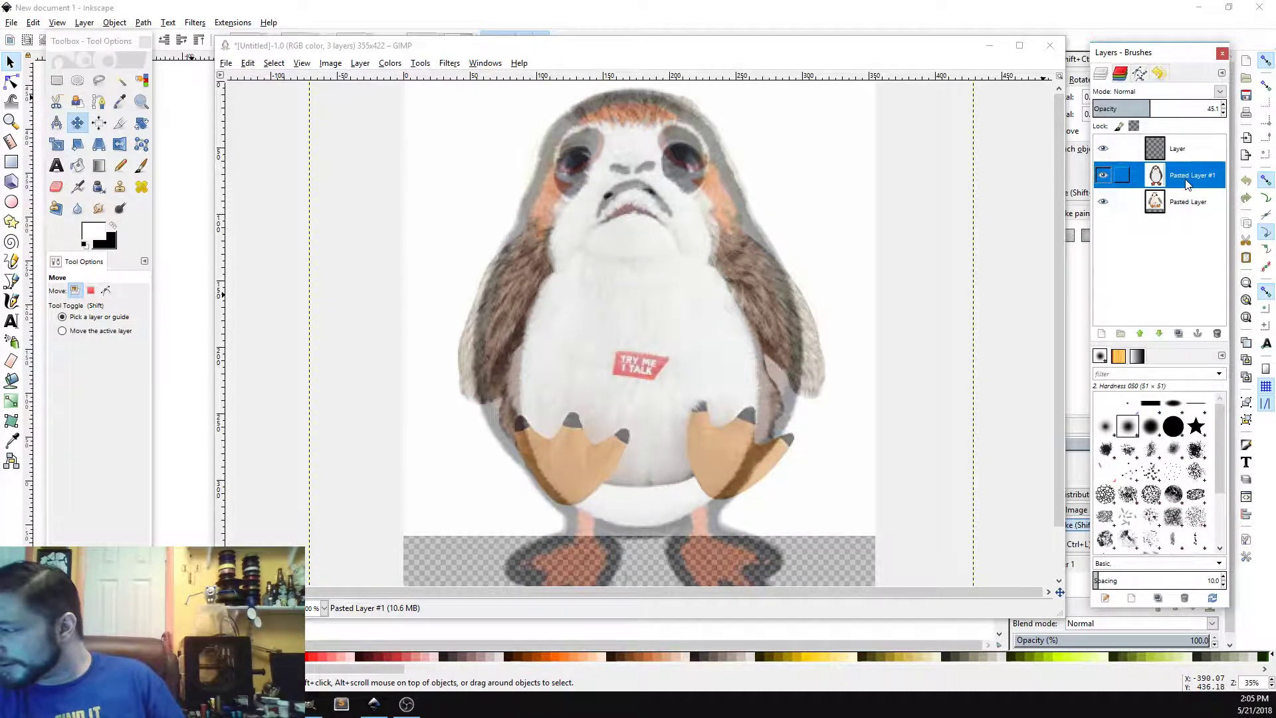
pyautogui.moveTo(1159, 112); pyautogui.dragTo(1273, 105)
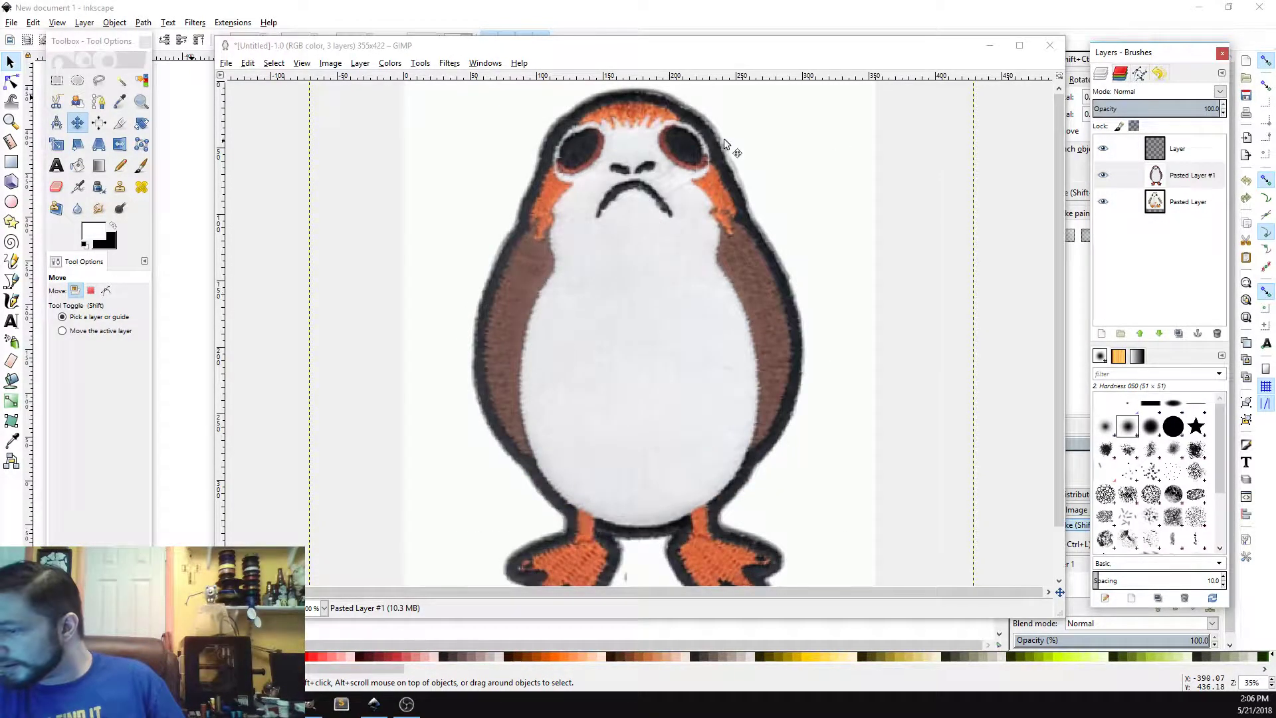
# Step: Fuzzy-select the white background around the patch, raising the threshold to 26
pyautogui.click(120, 80)
pyautogui.click(481, 173)
pyautogui.scroll(-2, 480, 172)
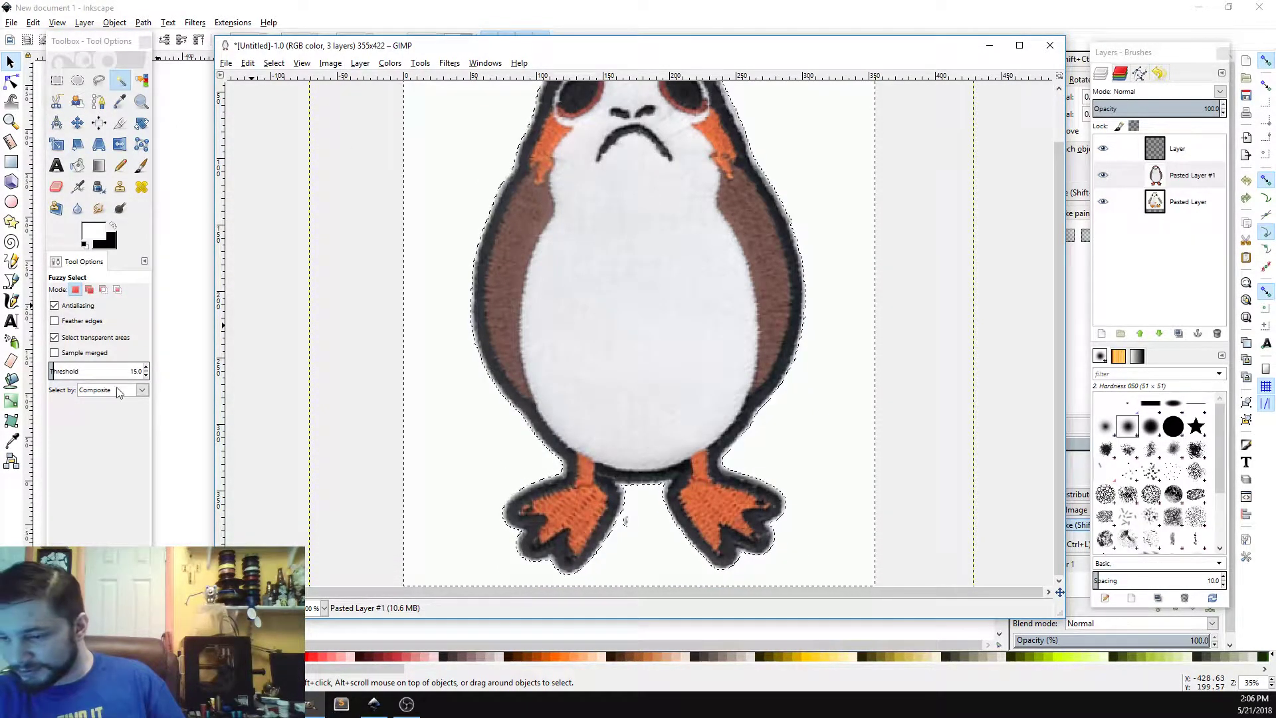
pyautogui.click(147, 369)
pyautogui.click(147, 369)
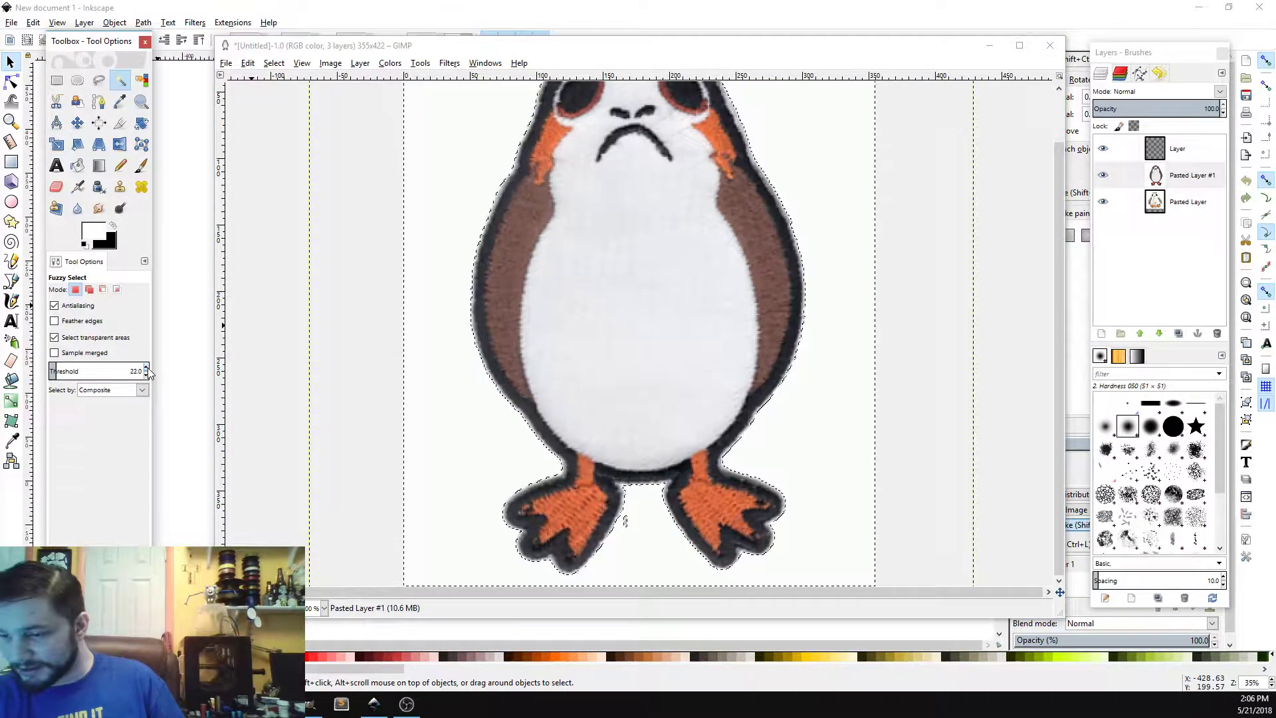
pyautogui.click(147, 368)
pyautogui.click(457, 422)
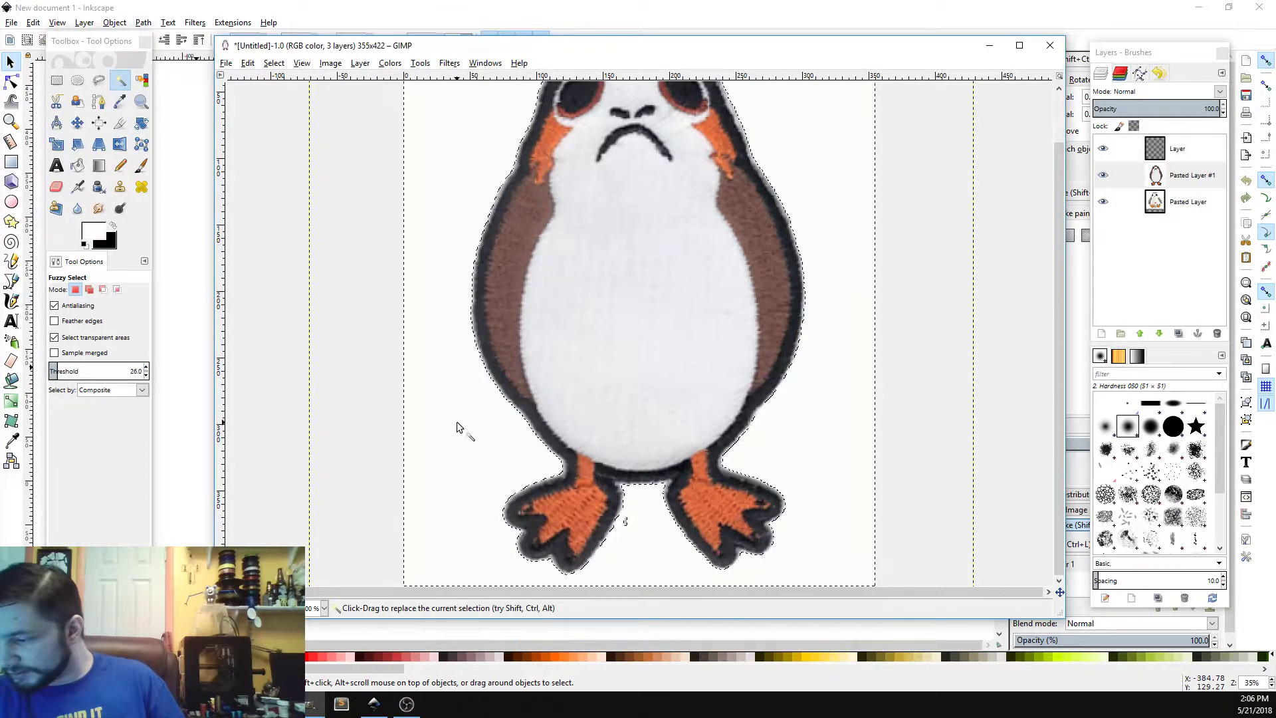
# Step: Raise the Fuzzy Select threshold to 35 and reselect the background beside the patch
pyautogui.scroll(2, 456, 421)
pyautogui.scroll(-2, 469, 432)
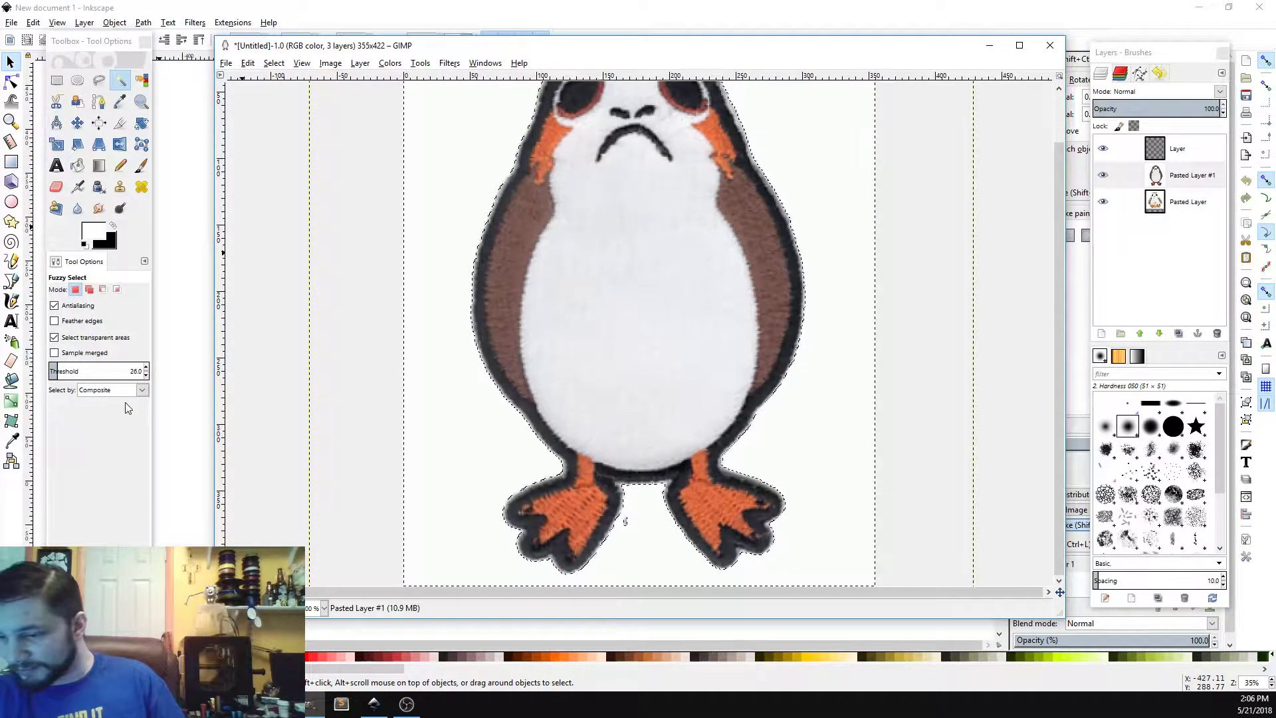
pyautogui.click(146, 367)
pyautogui.click(145, 367)
pyautogui.click(146, 367)
pyautogui.click(146, 367)
pyautogui.click(146, 367)
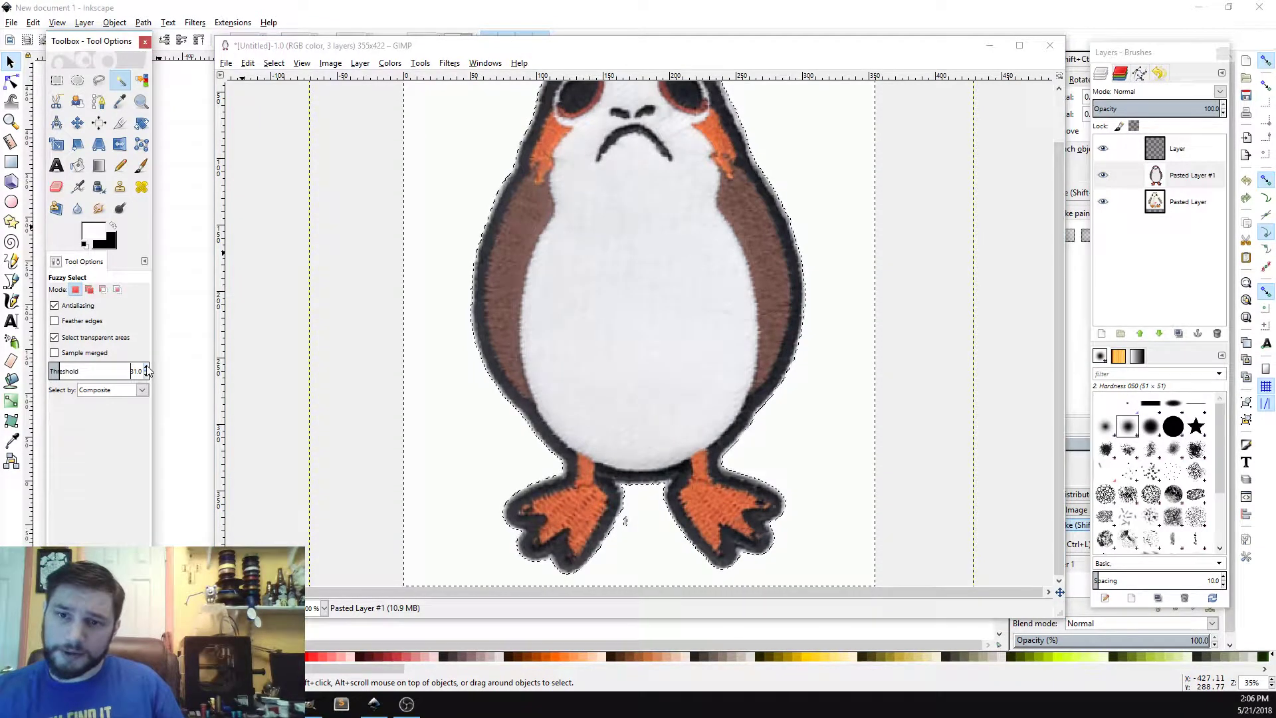
pyautogui.click(146, 367)
pyautogui.click(145, 367)
pyautogui.click(145, 367)
pyautogui.click(146, 367)
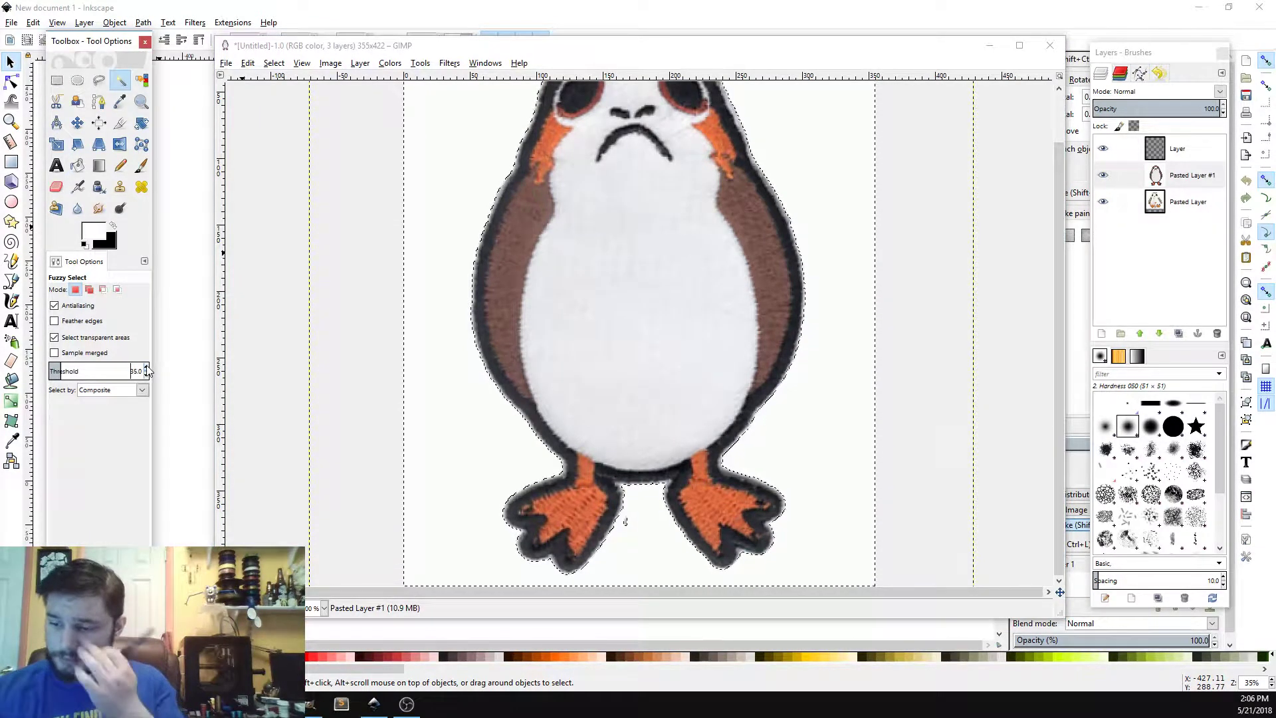
pyautogui.click(481, 430)
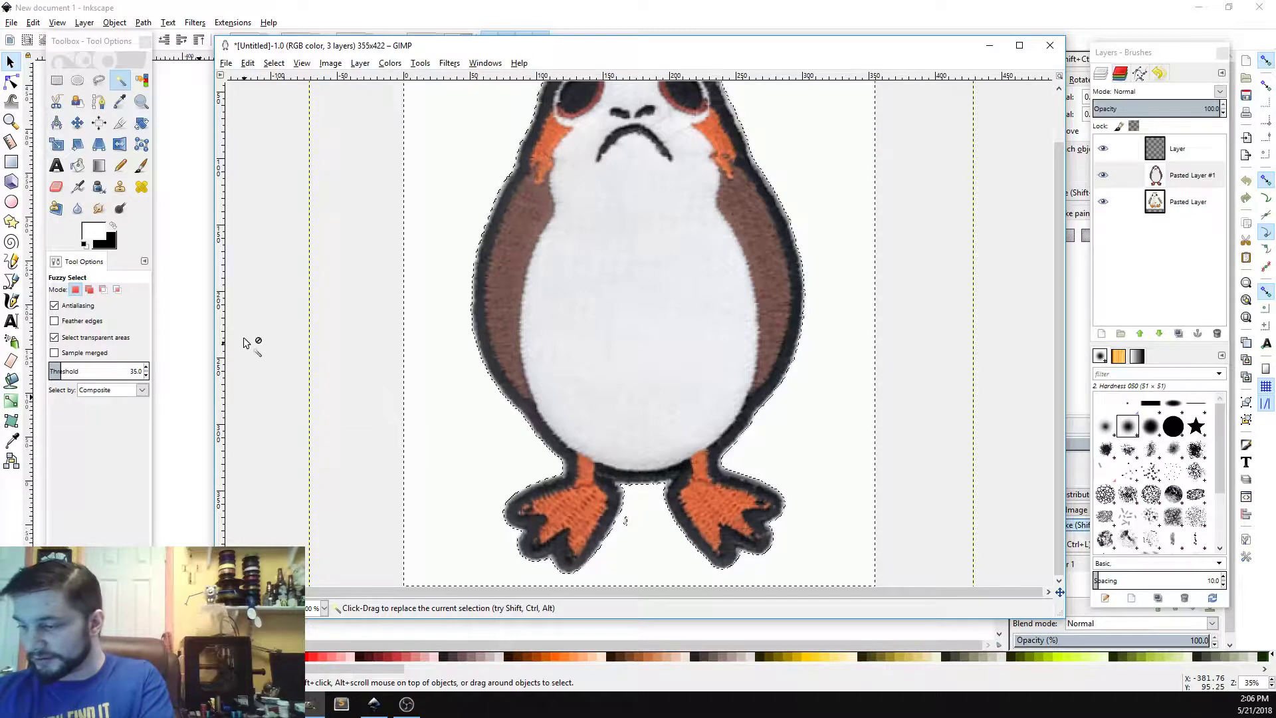
# Step: Raise the Fuzzy Select threshold to 70 and reselect the white background beside the porg's legs
pyautogui.click(147, 368)
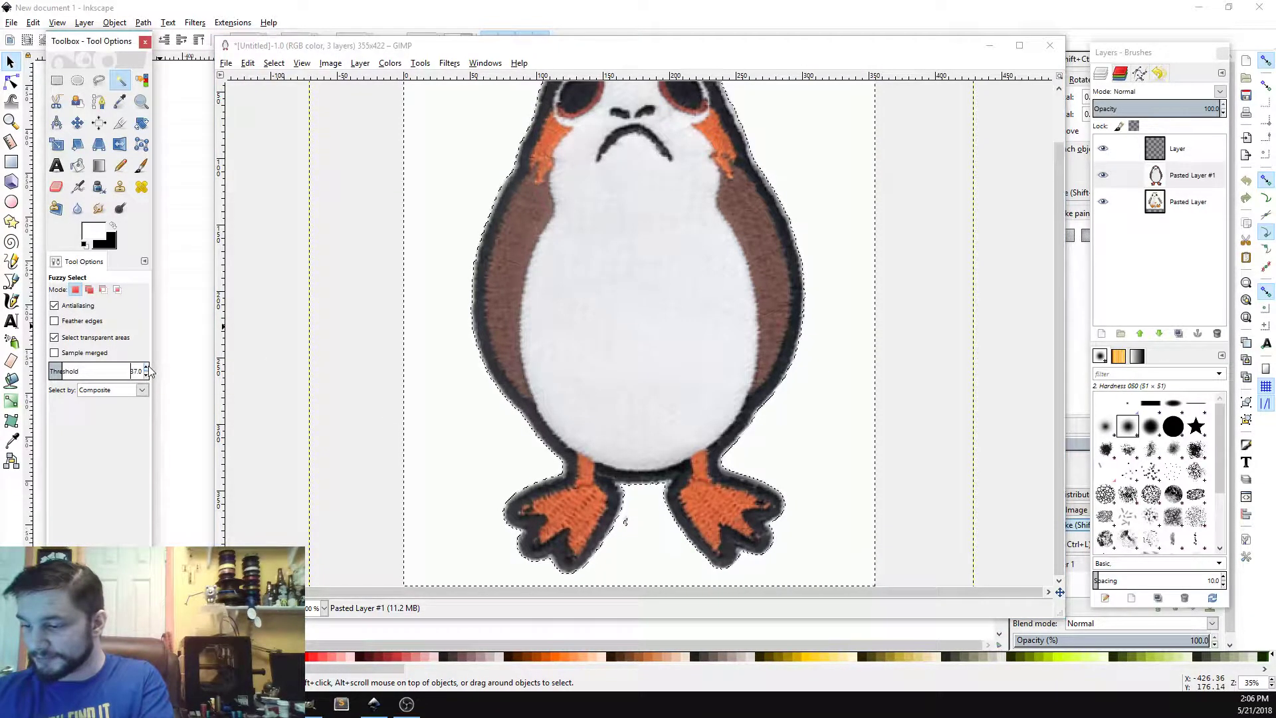
pyautogui.click(492, 427)
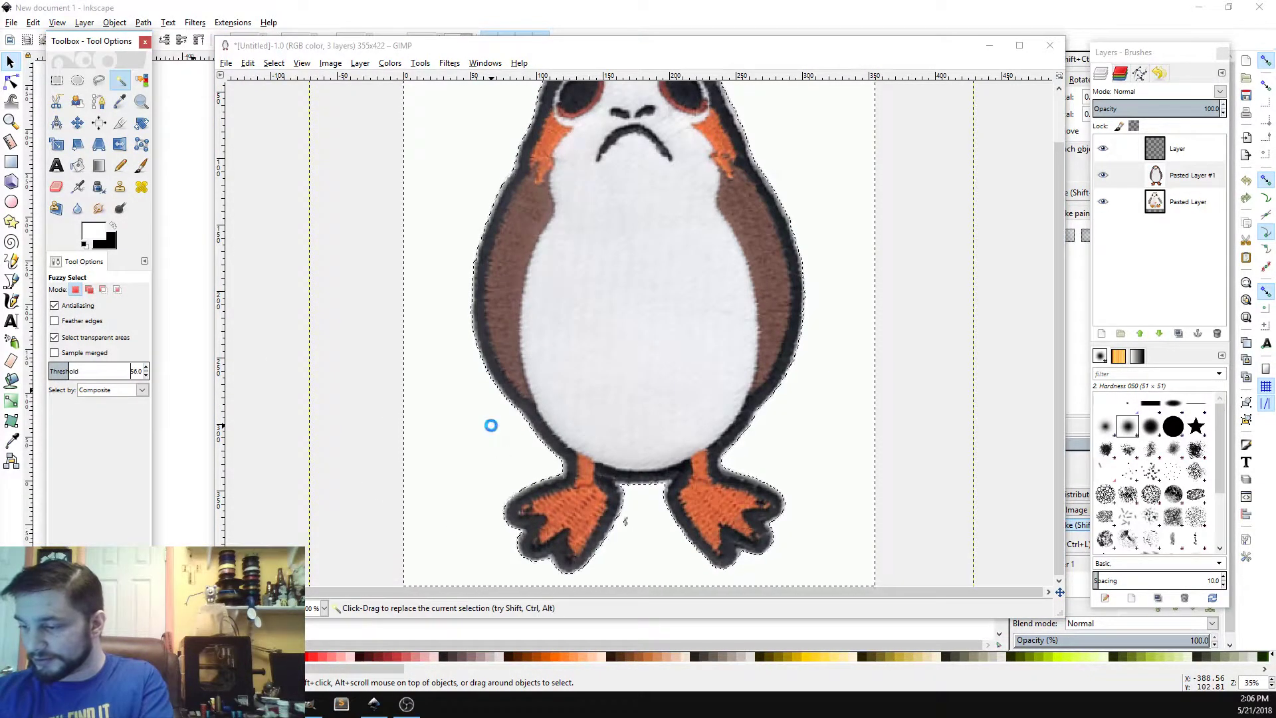
pyautogui.click(462, 430)
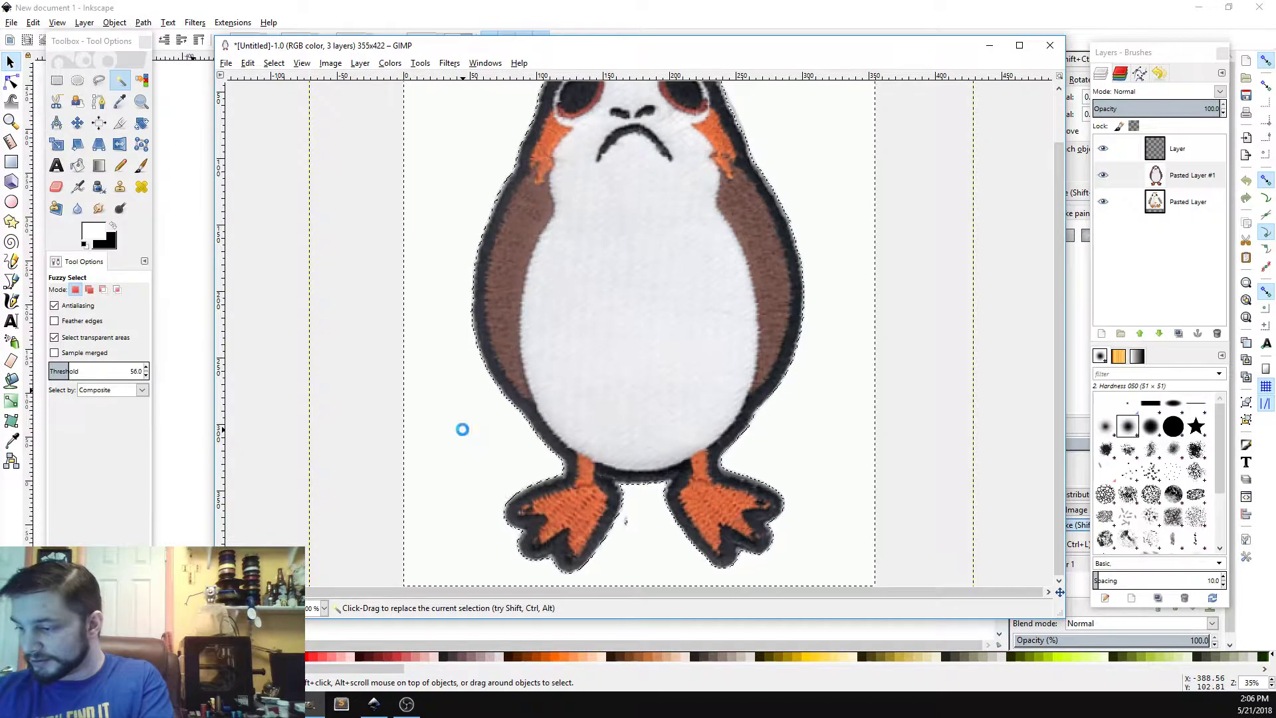
pyautogui.click(147, 368)
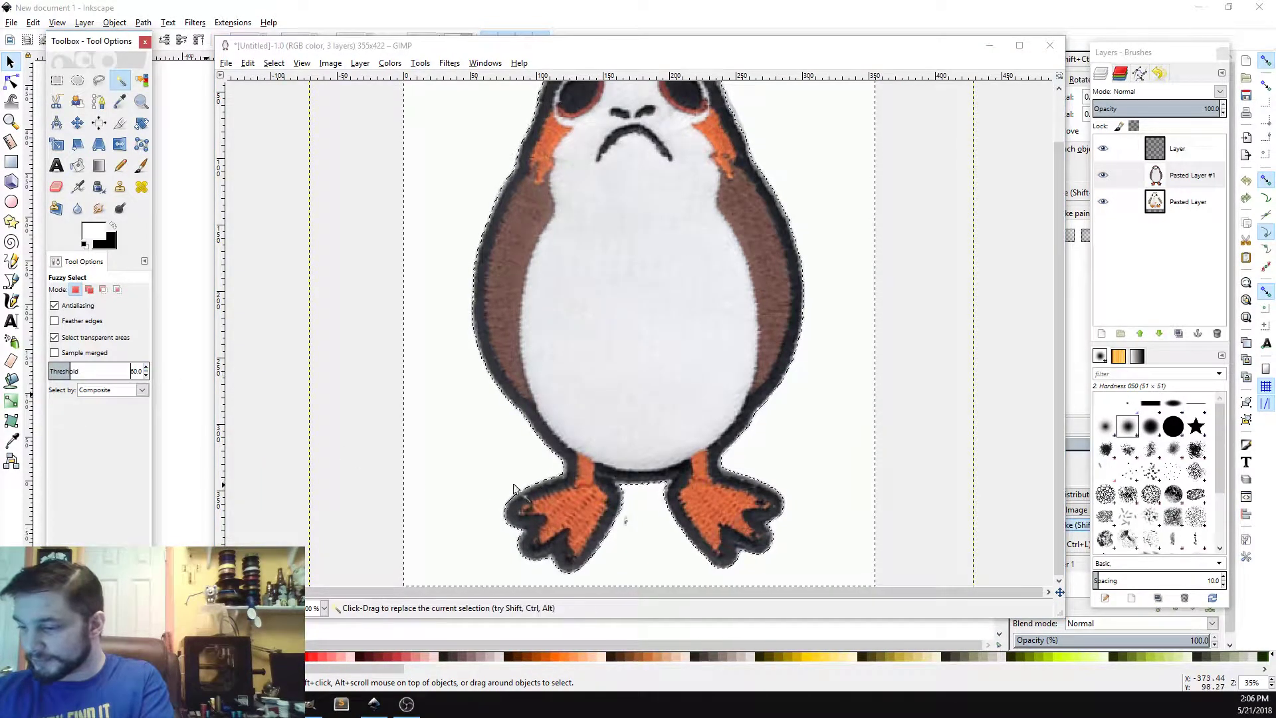
pyautogui.click(480, 449)
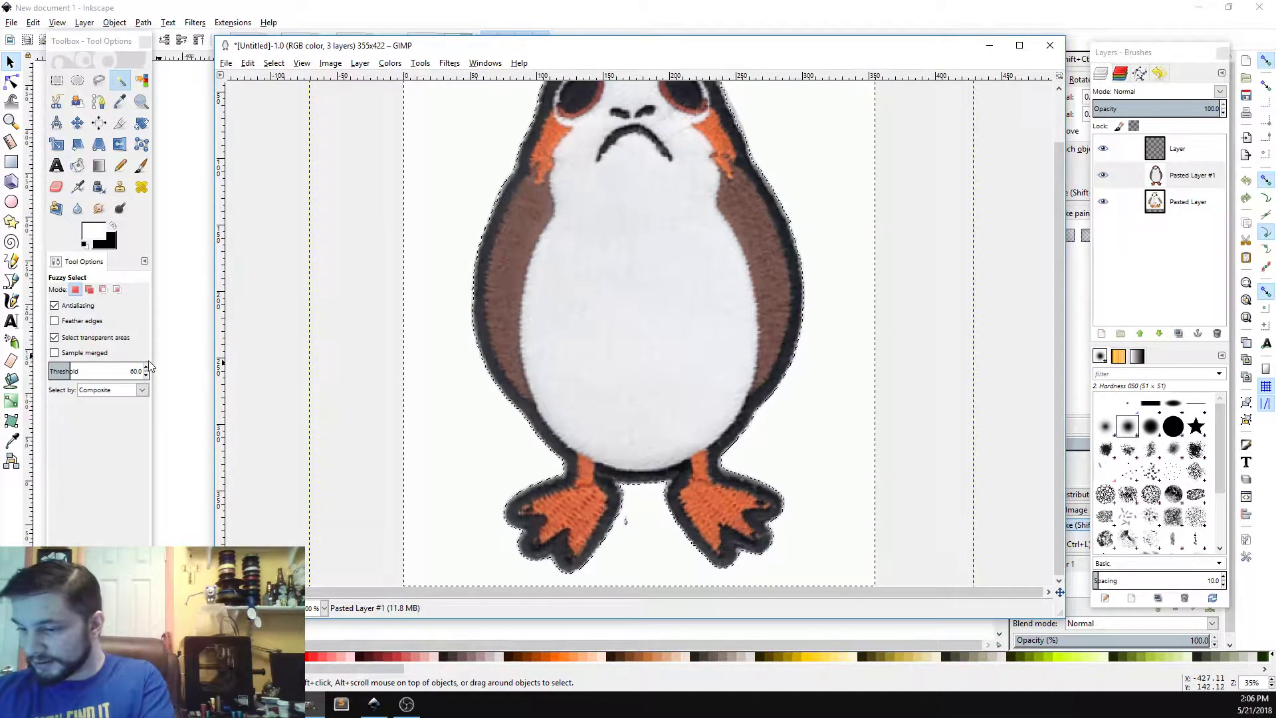
pyautogui.click(75, 370)
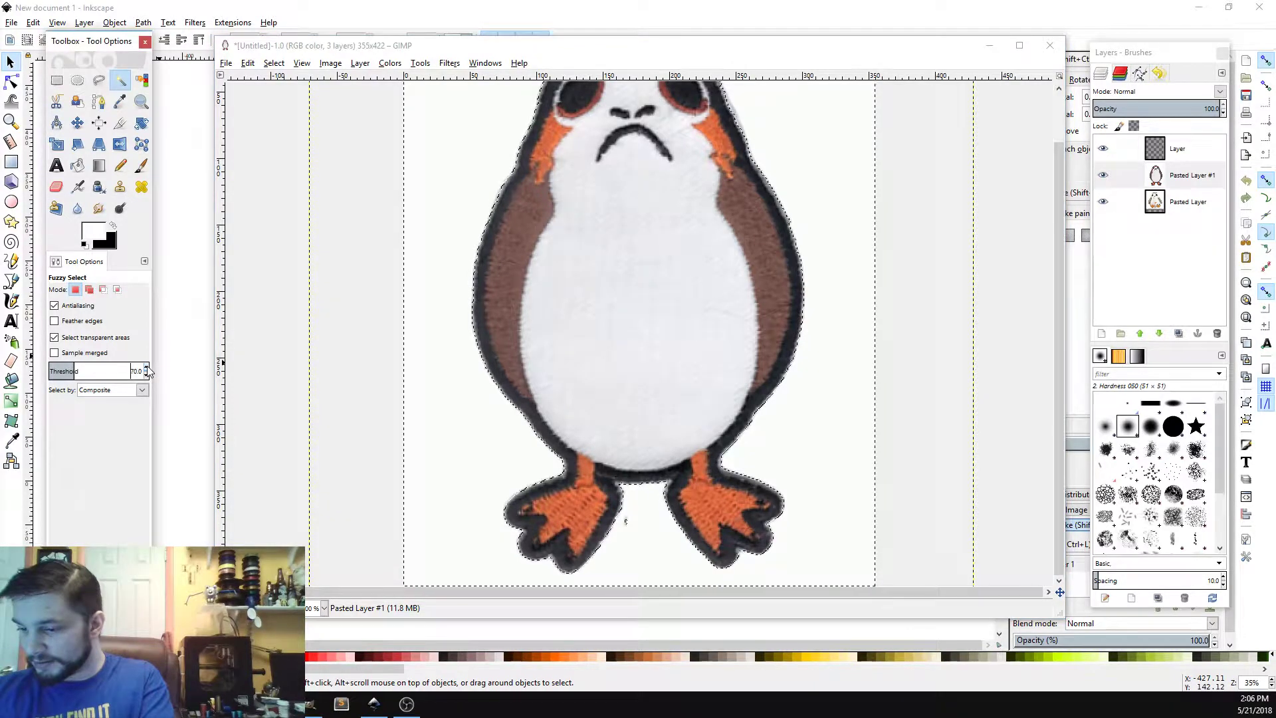
pyautogui.click(464, 454)
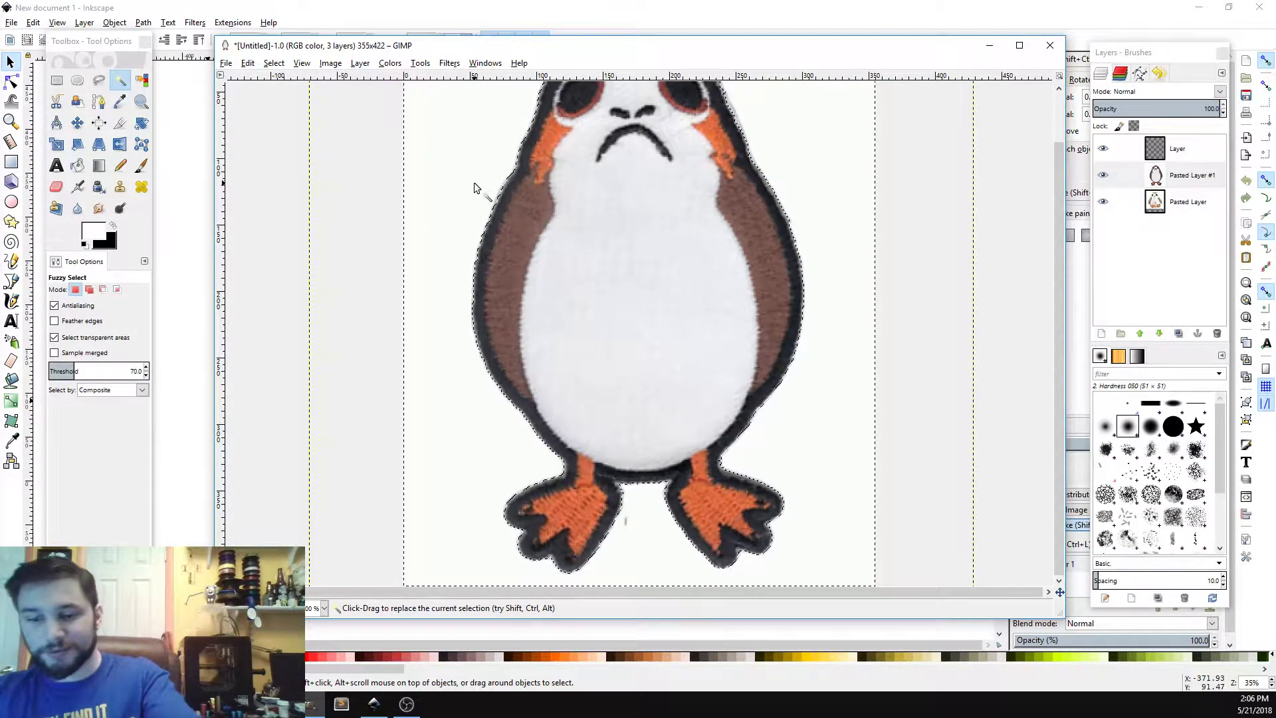
# Step: Delete the selected white background from the top layer and invert the selection to the patch
pyautogui.press('Delete')
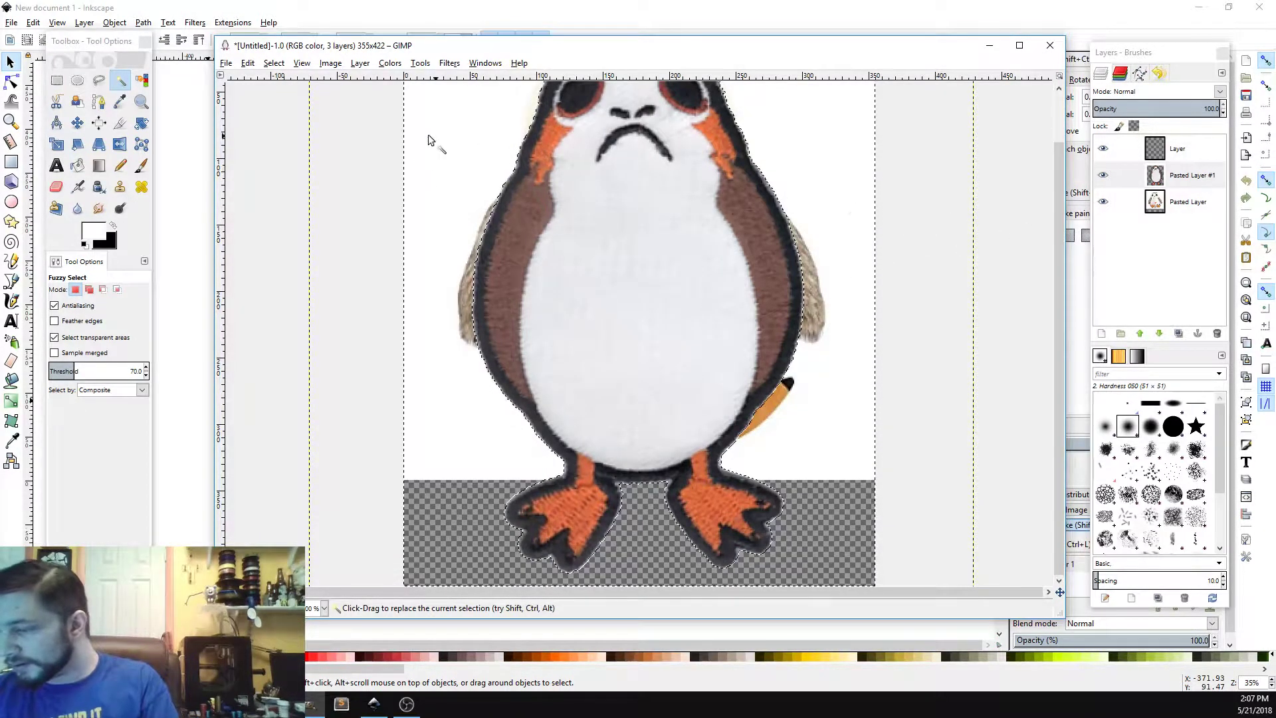
pyautogui.click(274, 63)
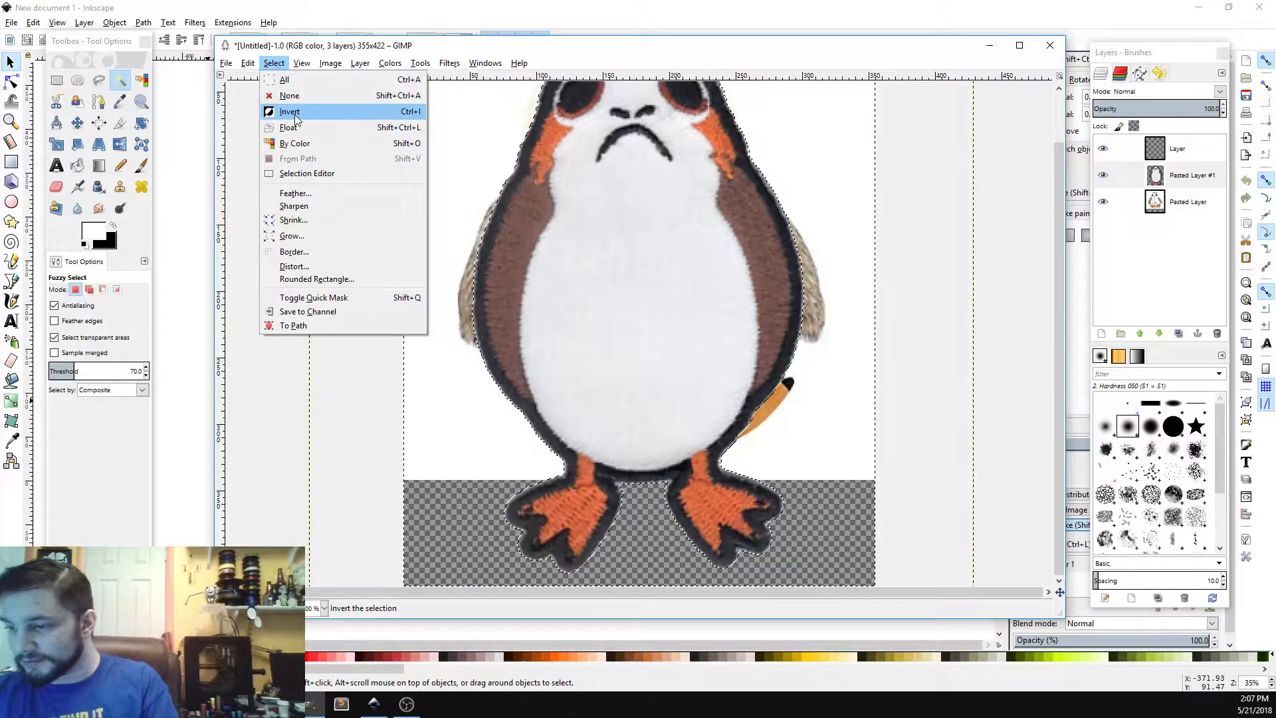
pyautogui.click(295, 114)
# Step: Fill the inverted patch selection on the top layer with black using Bucket Fill
pyautogui.click(1188, 154)
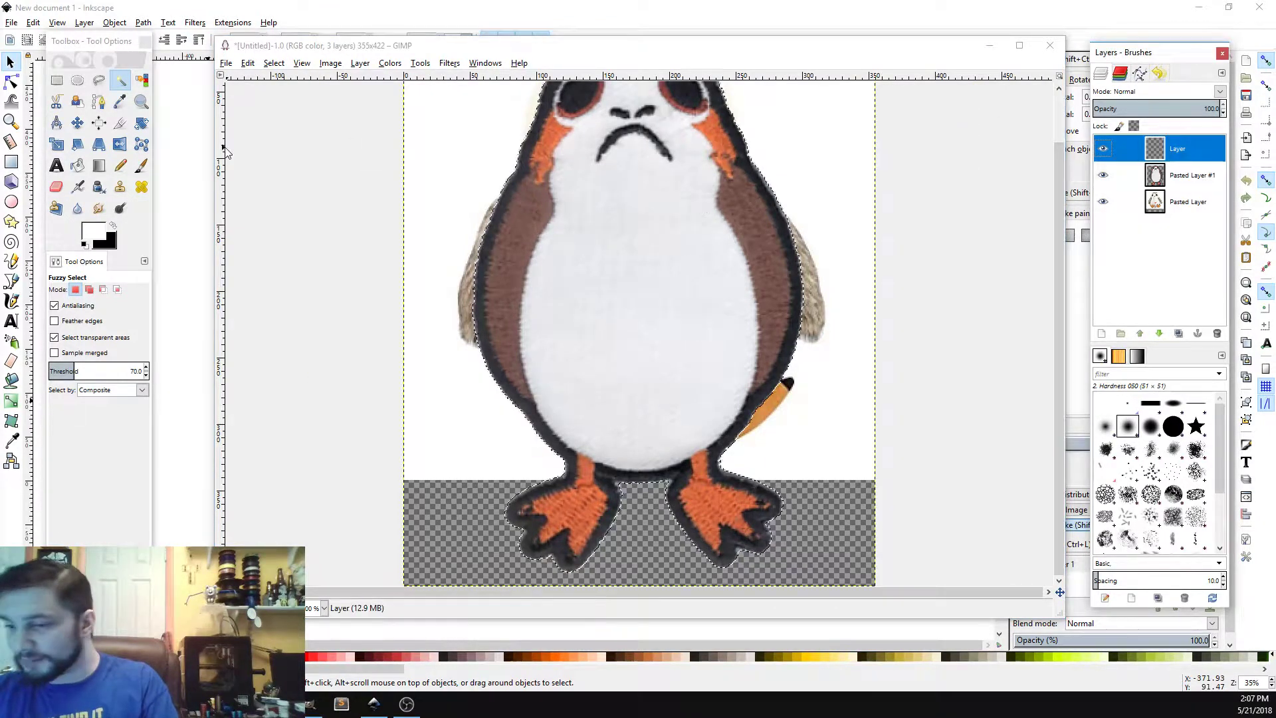
pyautogui.click(115, 227)
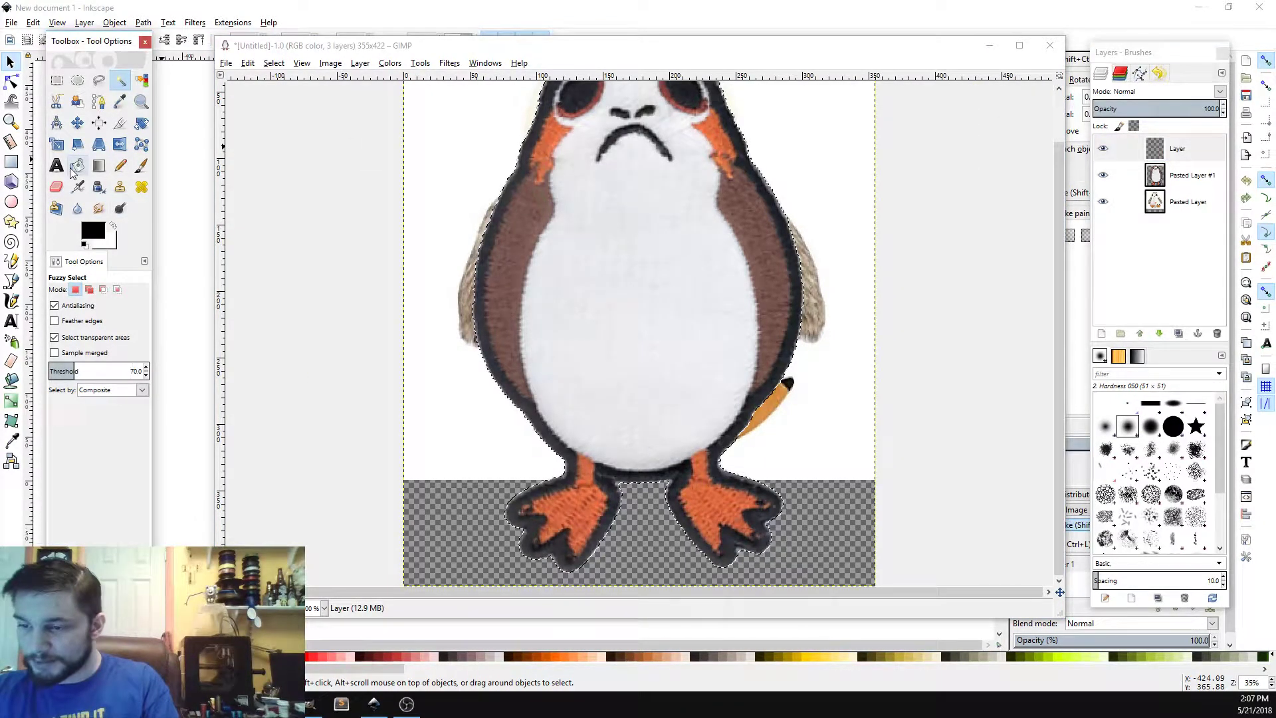
pyautogui.click(77, 165)
pyautogui.click(550, 222)
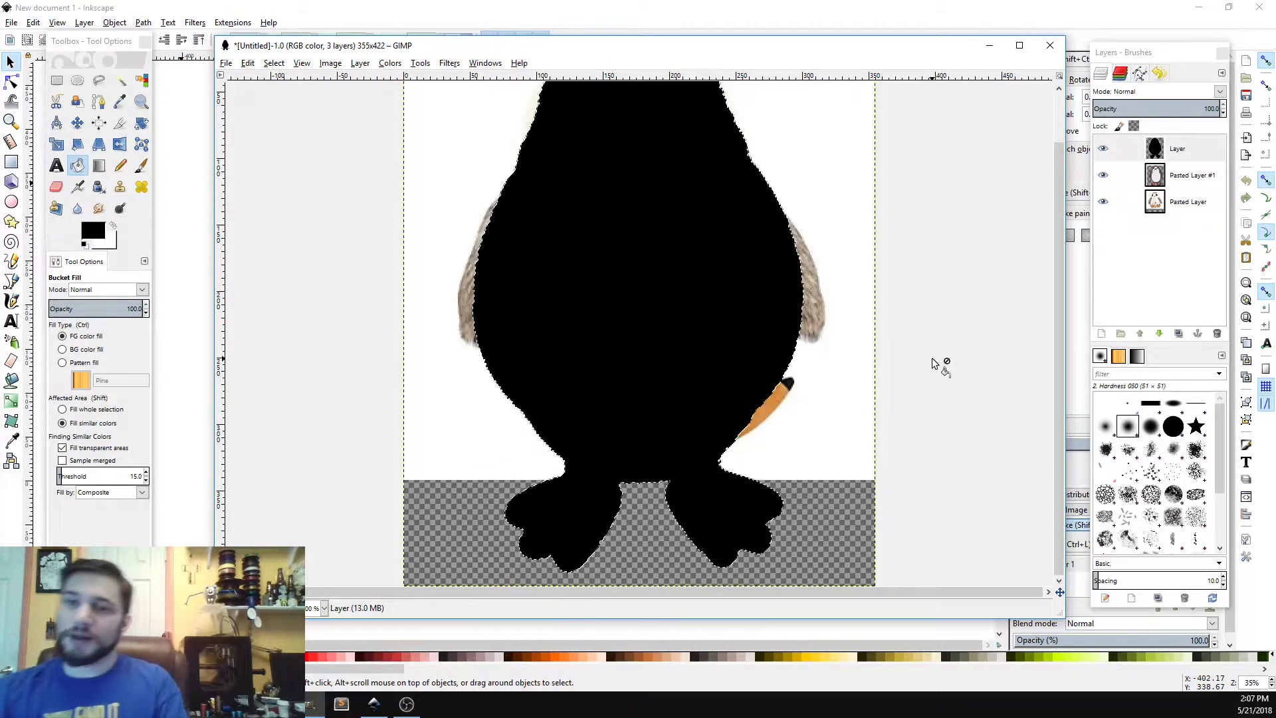
pyautogui.scroll(2, 934, 364)
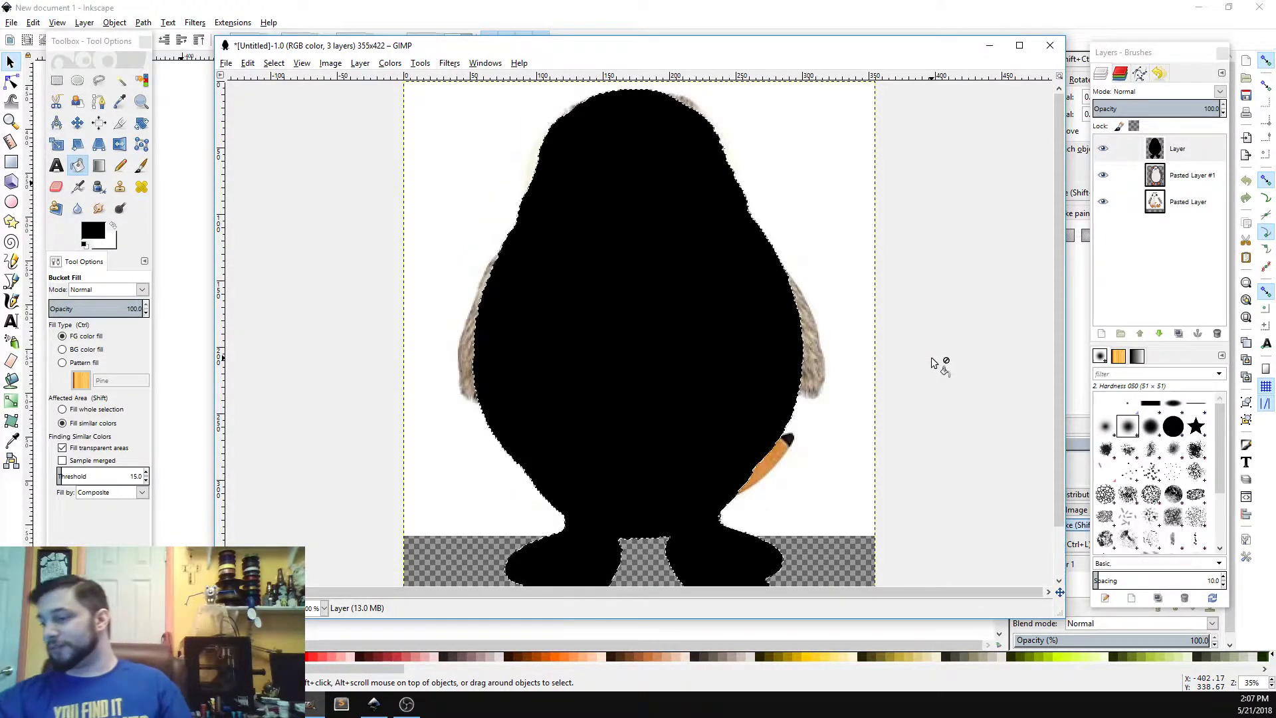
pyautogui.scroll(-2, 957, 392)
pyautogui.scroll(2, 957, 388)
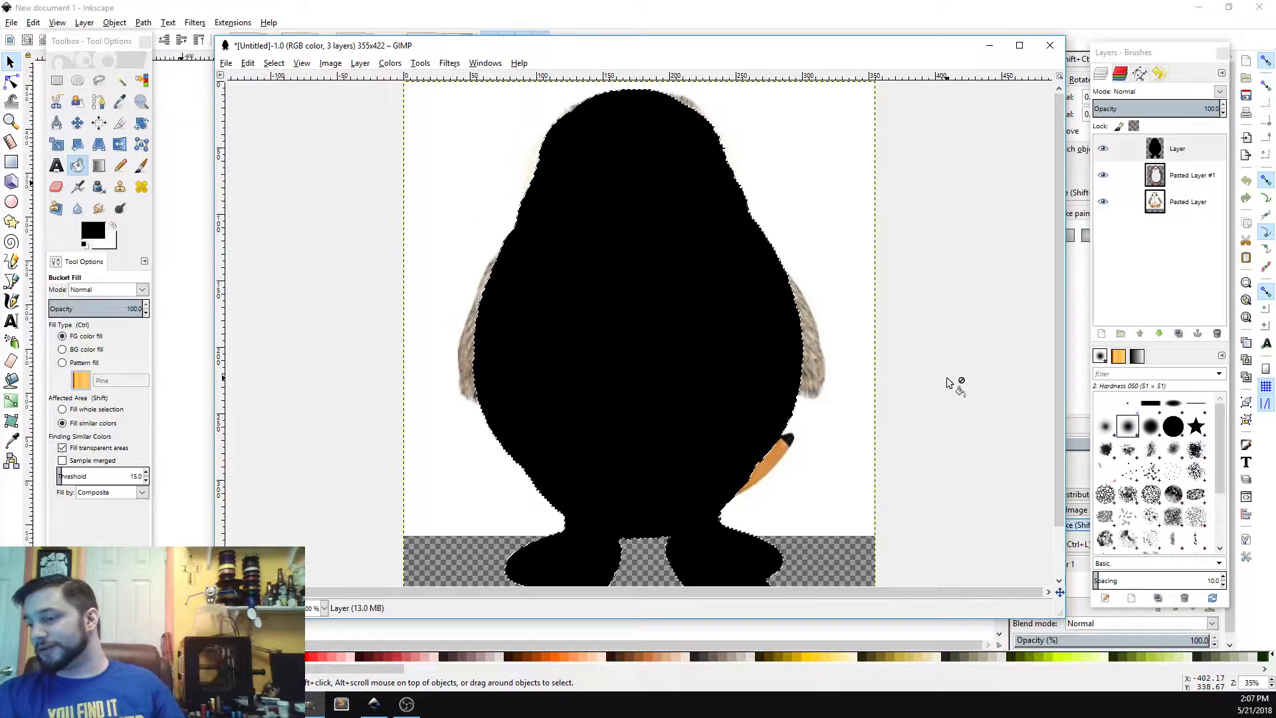
pyautogui.scroll(-2, 968, 364)
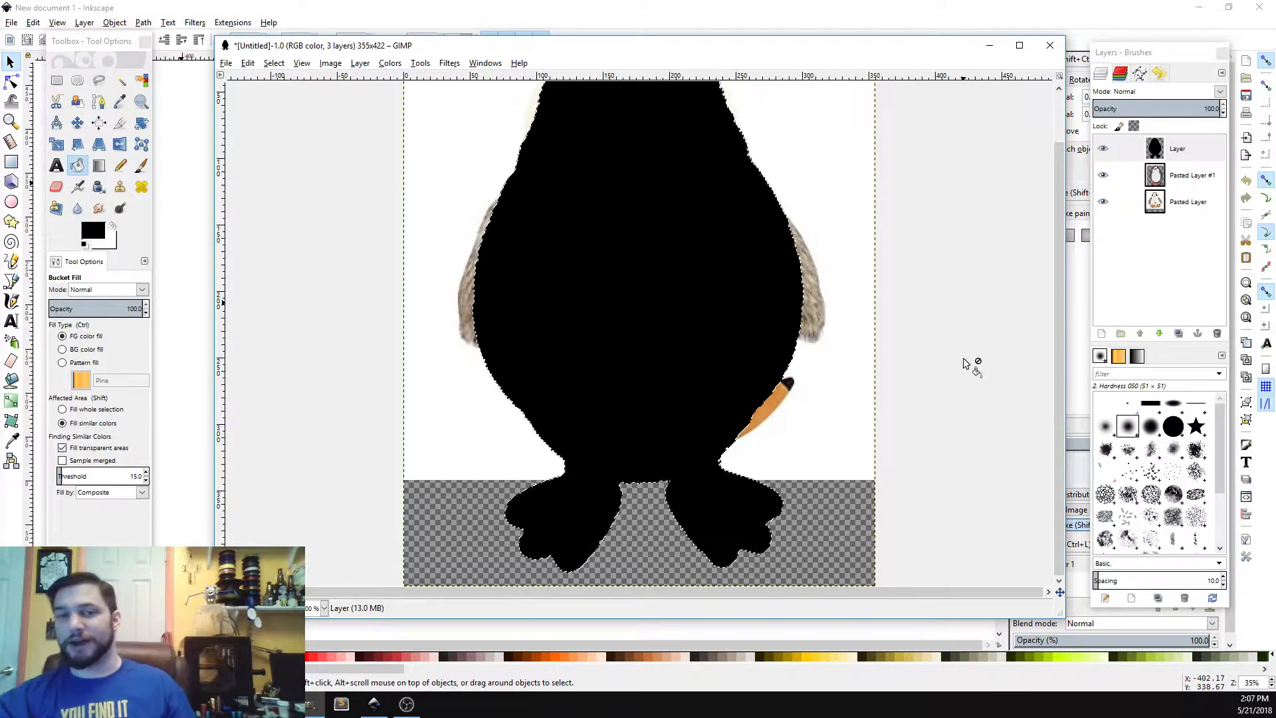
pyautogui.scroll(2, 967, 363)
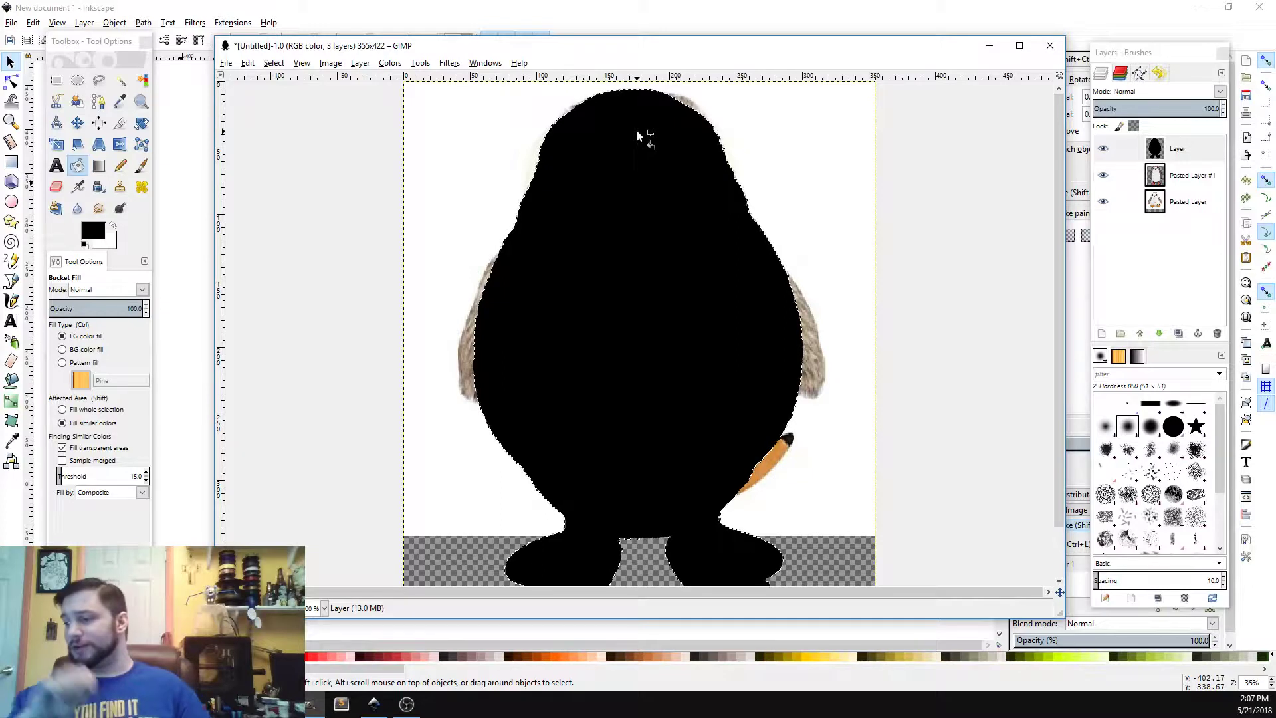
pyautogui.scroll(-2, 664, 146)
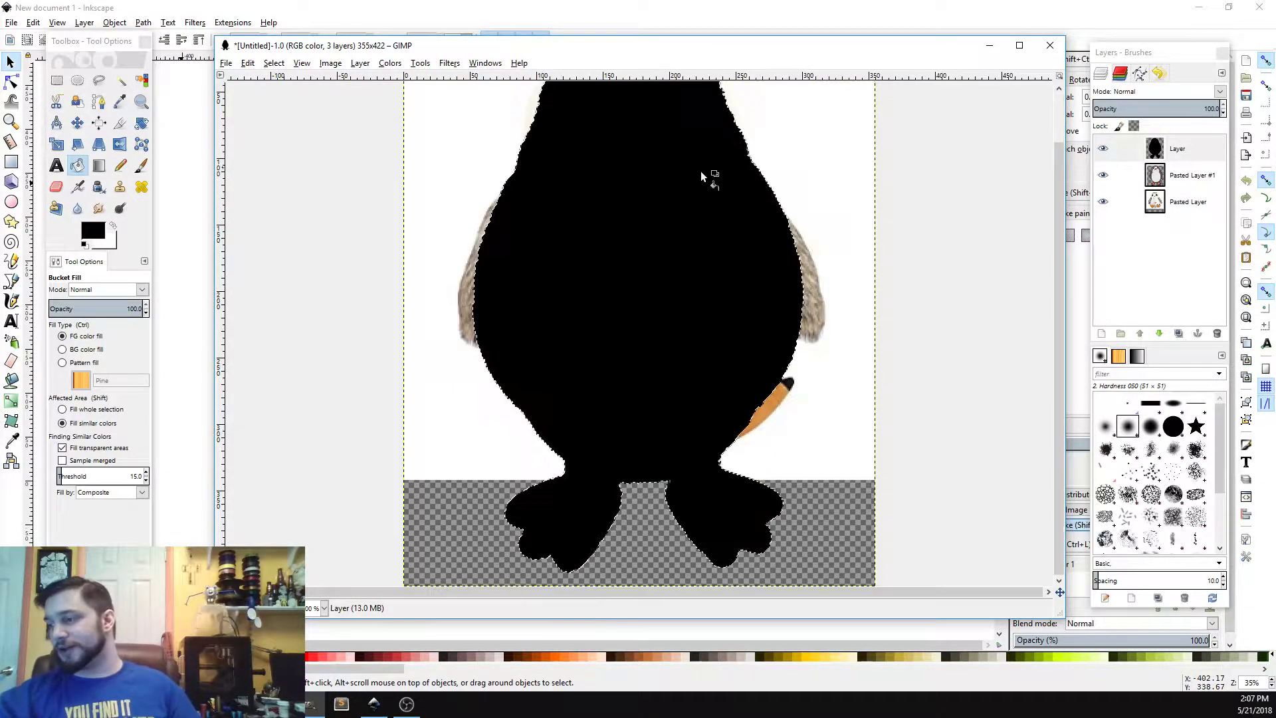
pyautogui.scroll(2, 811, 263)
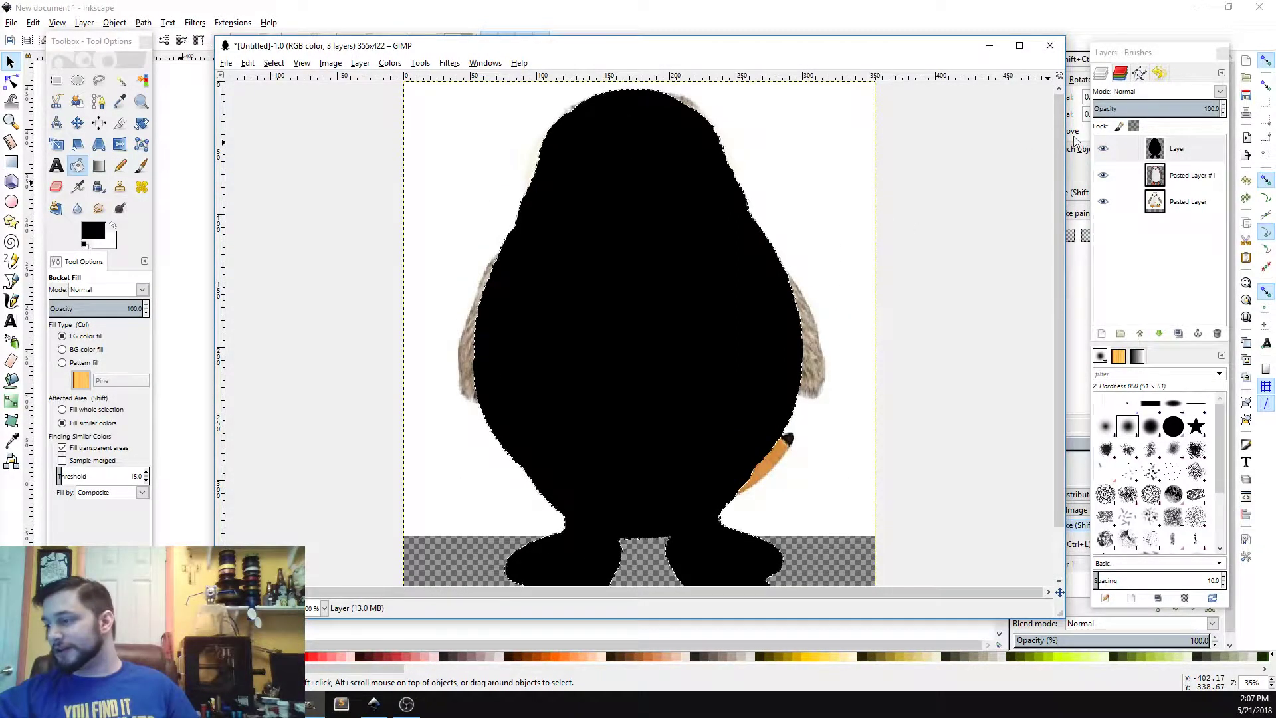
# Step: Hide Pasted Layer #1 and move Pasted Layer above it in the layer stack
pyautogui.click(1194, 186)
pyautogui.click(1104, 175)
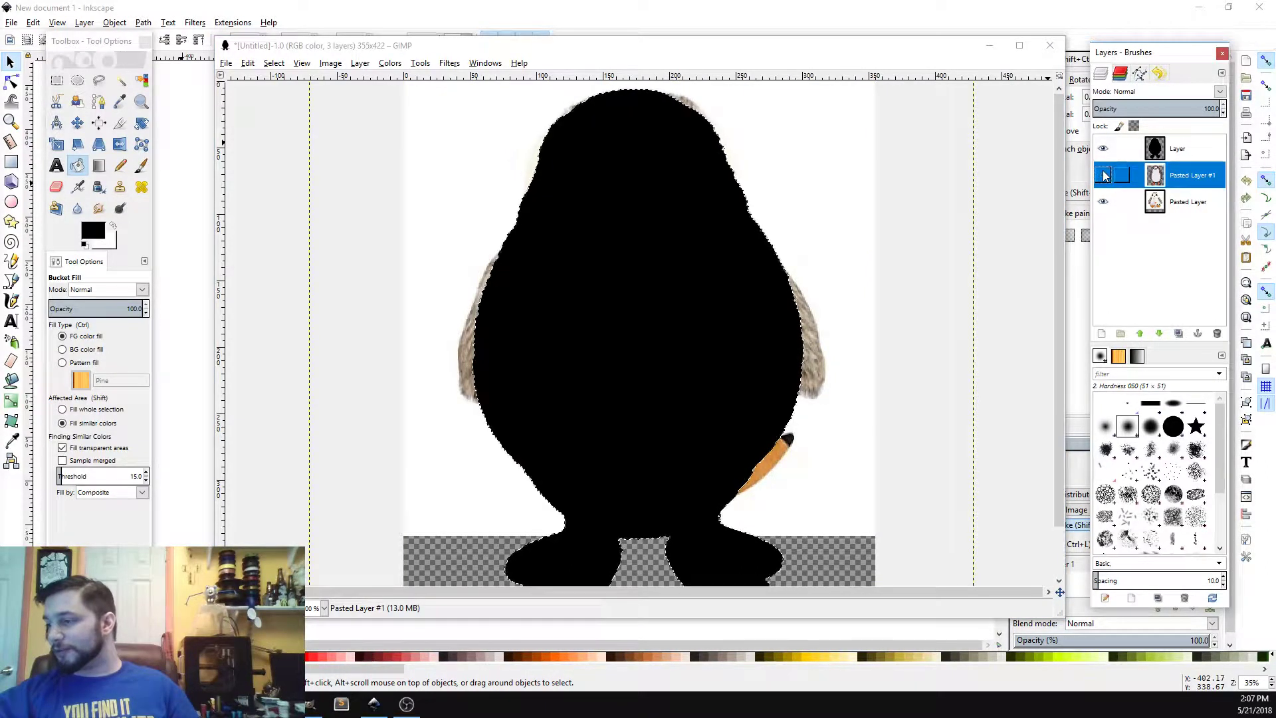
pyautogui.click(1142, 201)
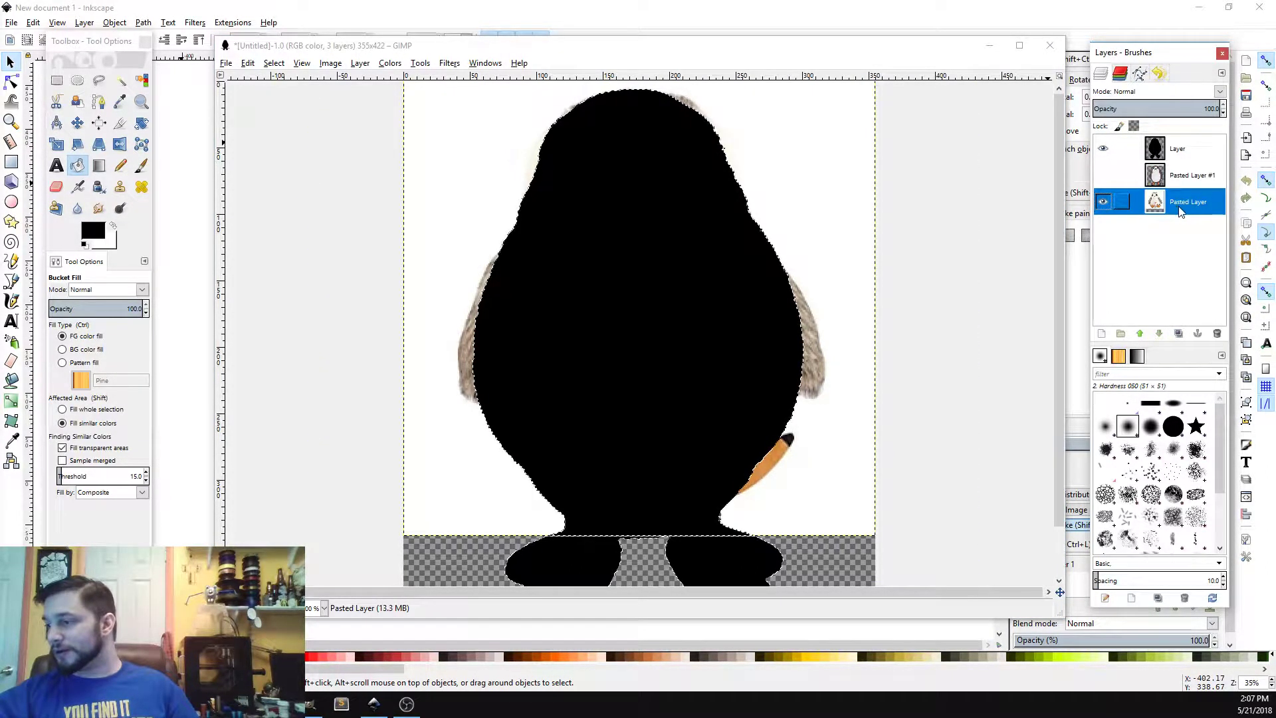
pyautogui.moveTo(1177, 139); pyautogui.dragTo(1184, 187)
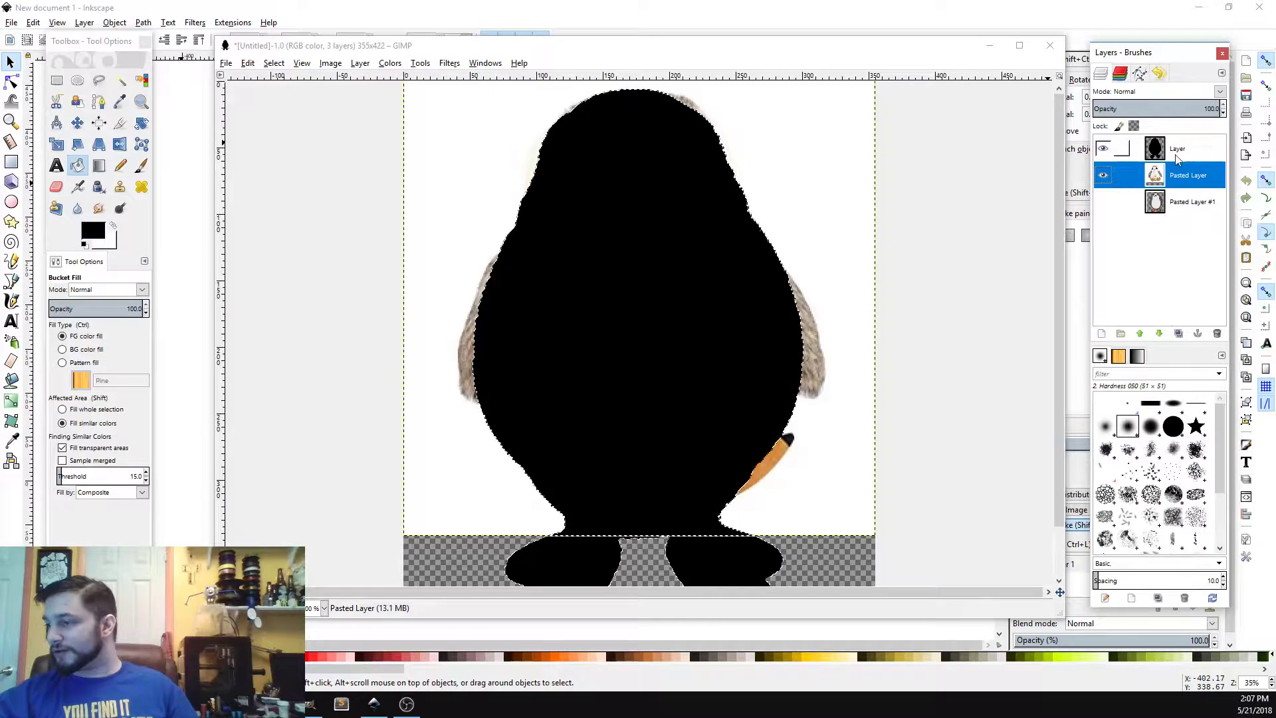
# Step: Lower the black top layer's opacity to 70.4
pyautogui.click(1177, 154)
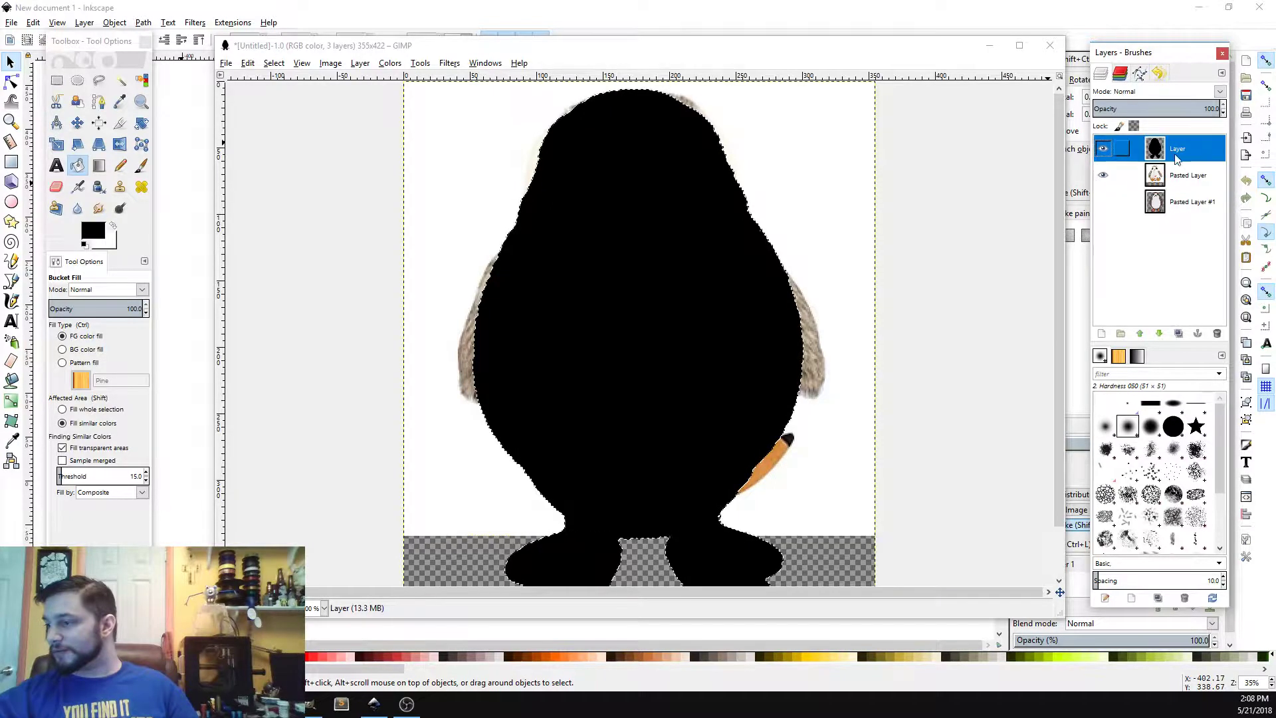
pyautogui.click(1207, 108)
pyautogui.moveTo(1083, 126); pyautogui.dragTo(884, 145)
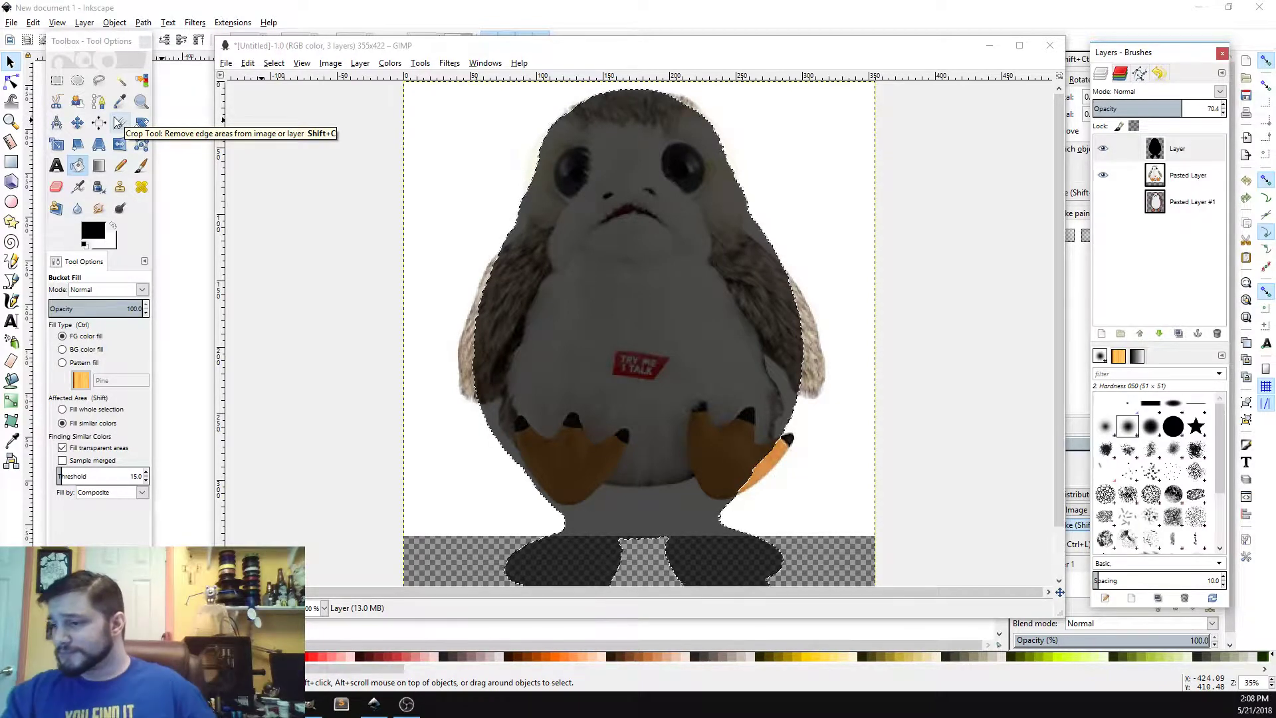
# Step: Clear the selection on the black top layer
pyautogui.click(1193, 154)
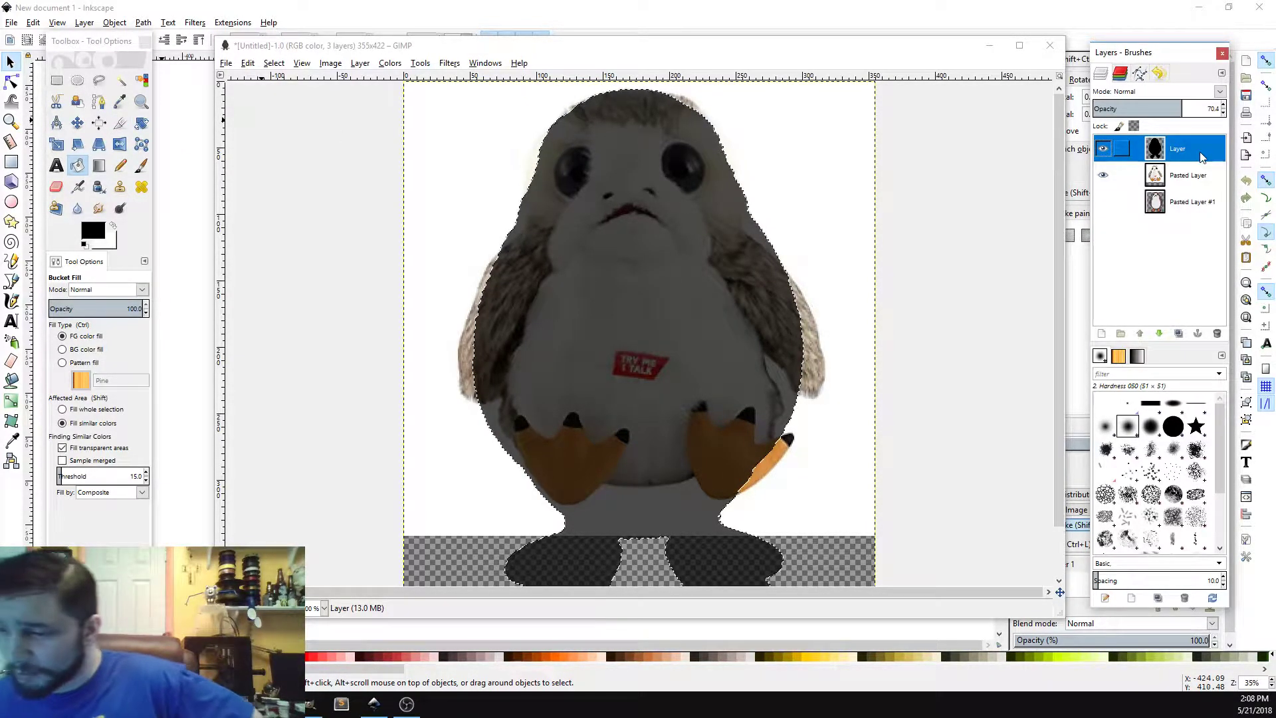
pyautogui.click(274, 62)
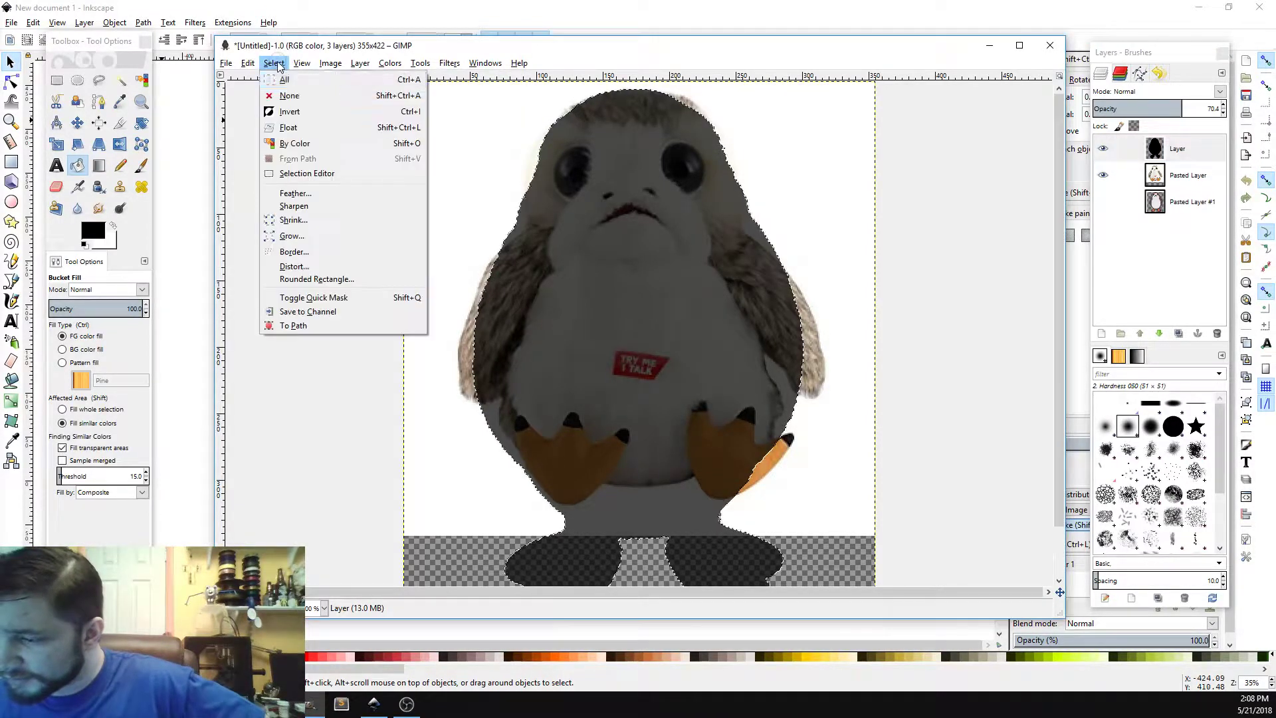
pyautogui.click(297, 96)
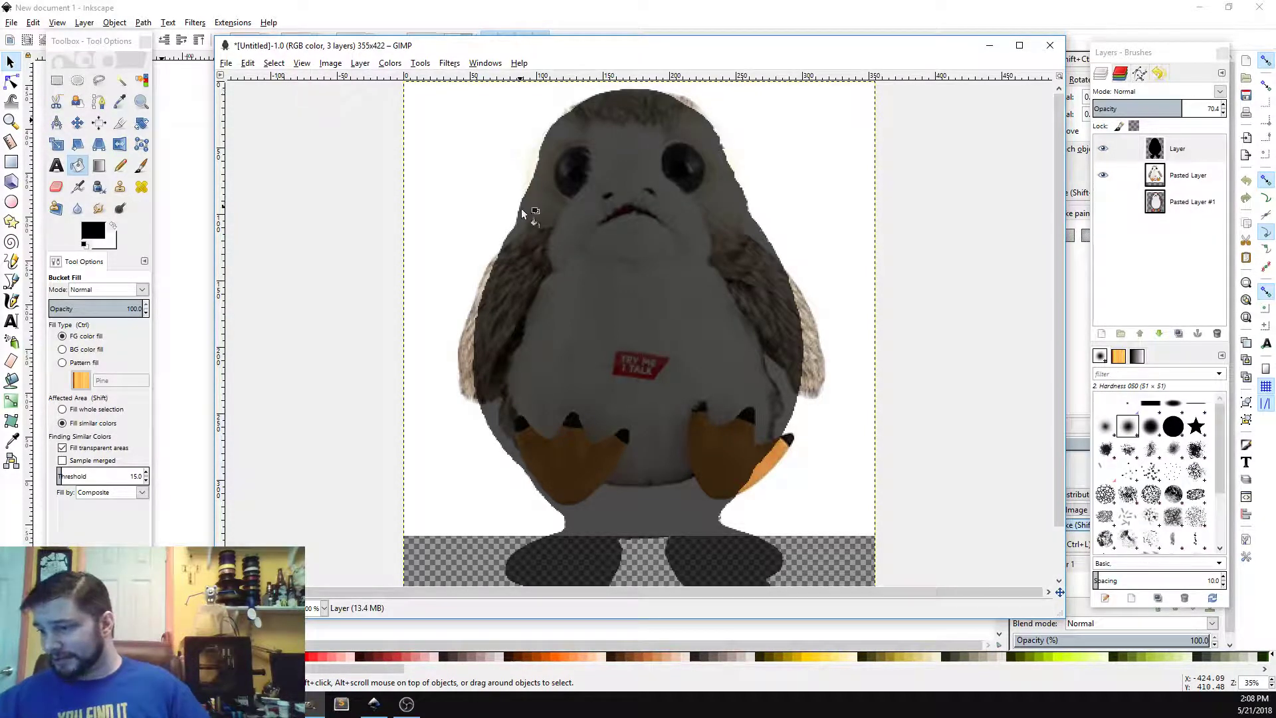
# Step: Show Pasted Layer #1 again and move it above Pasted Layer
pyautogui.click(99, 81)
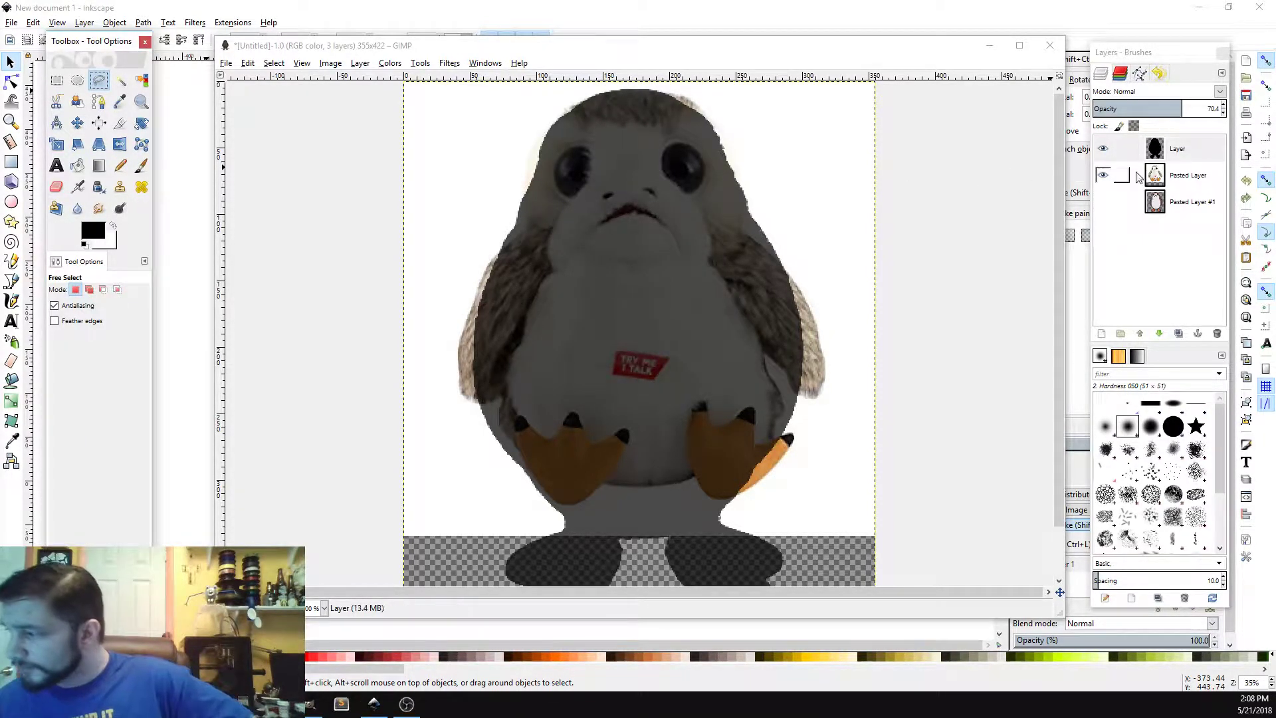
pyautogui.click(1104, 202)
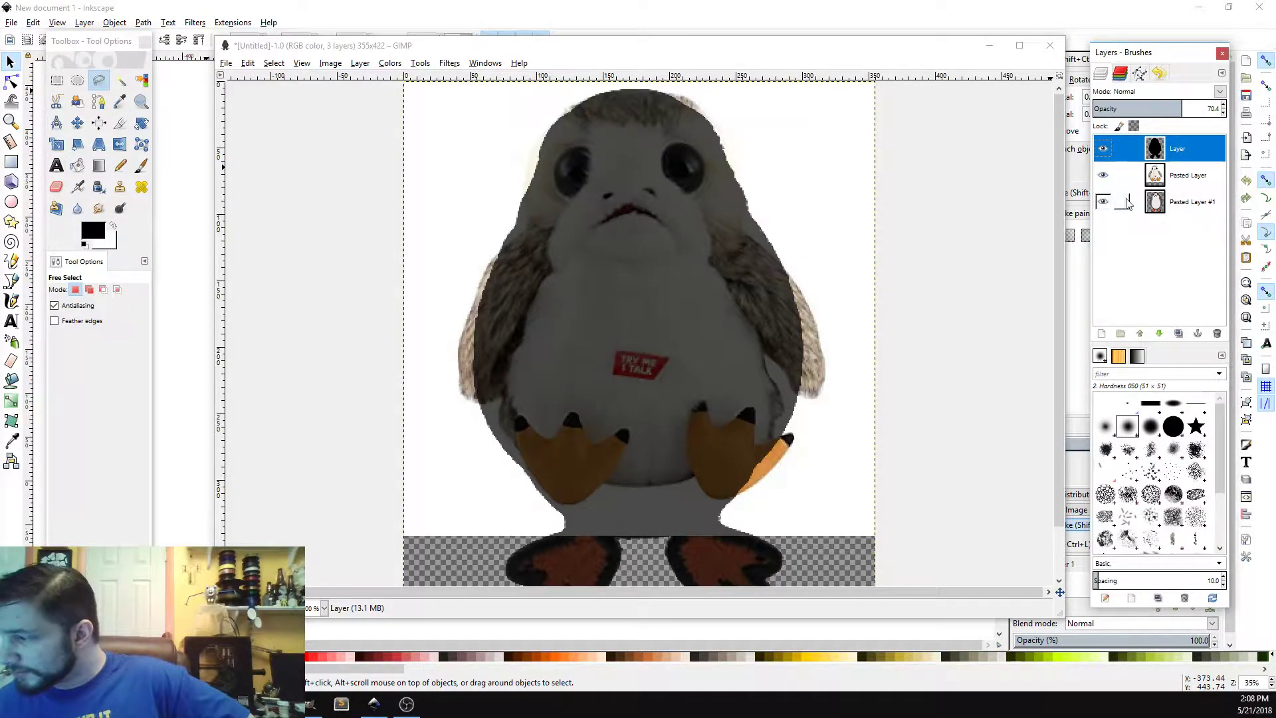
pyautogui.moveTo(1182, 208); pyautogui.dragTo(1191, 169)
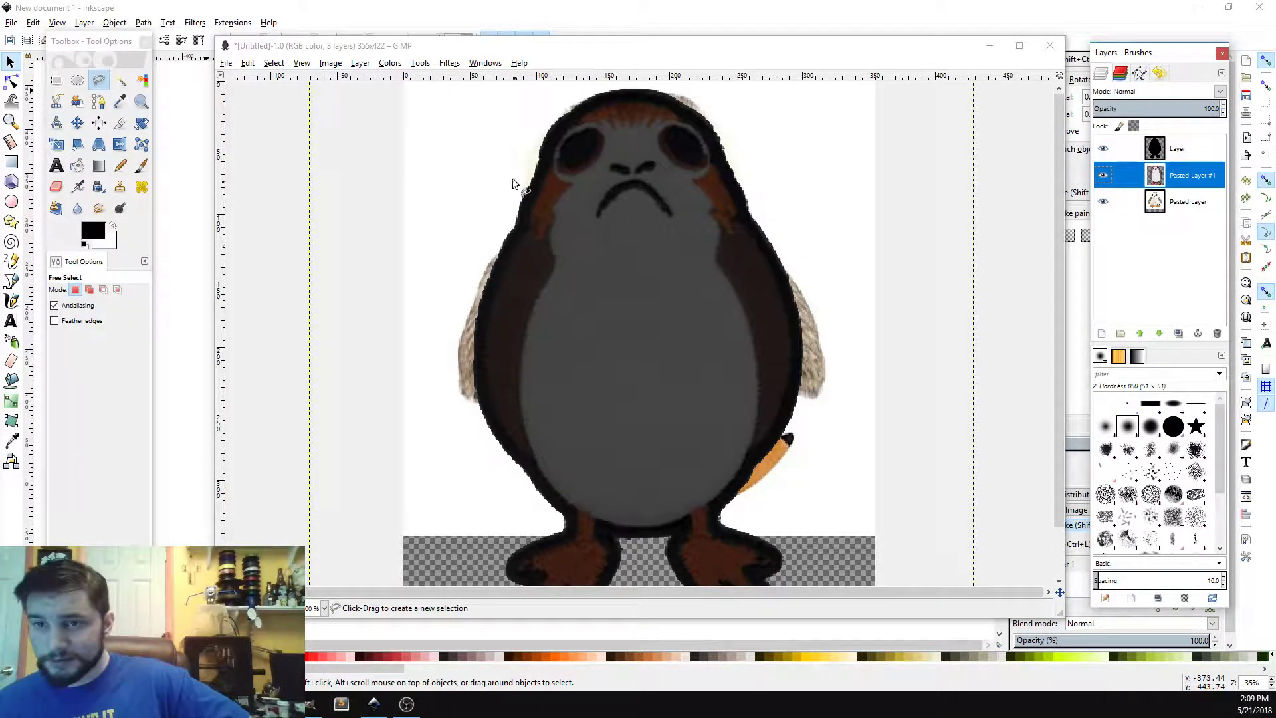
# Step: Draw a free selection around the porg's head, bounded along the top of the chest
pyautogui.click(516, 228)
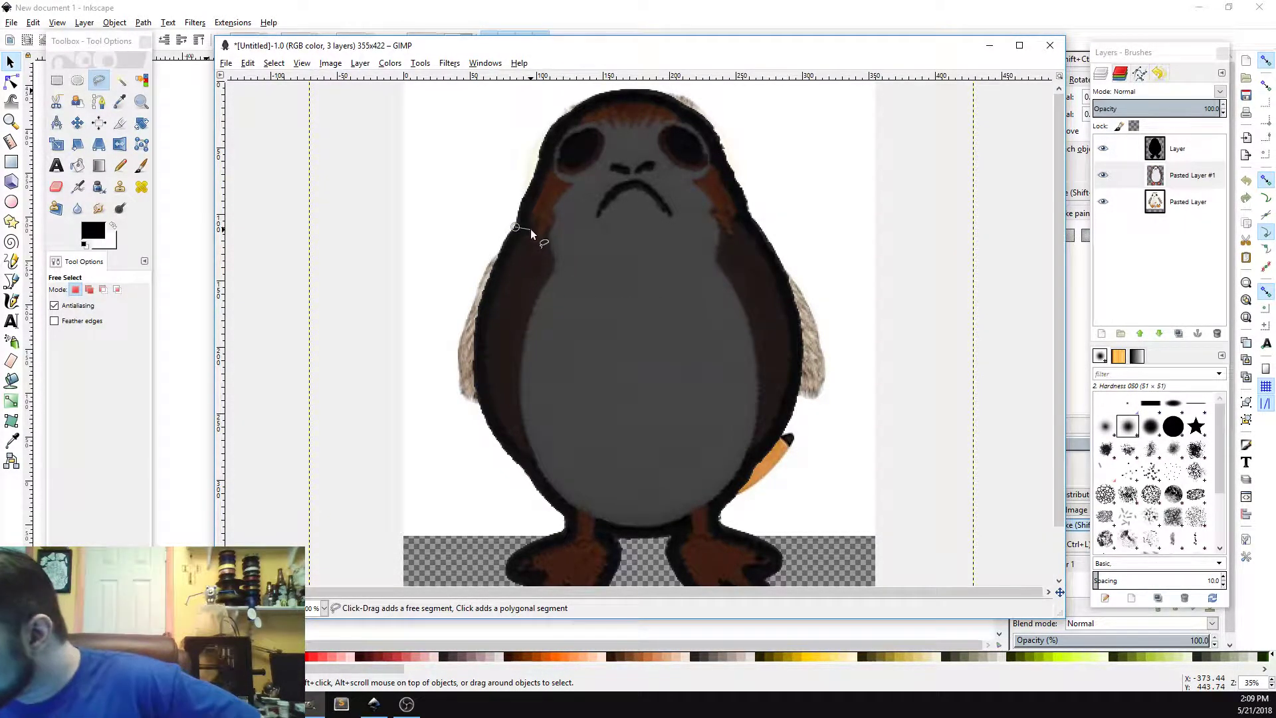
pyautogui.click(530, 226)
pyautogui.click(538, 217)
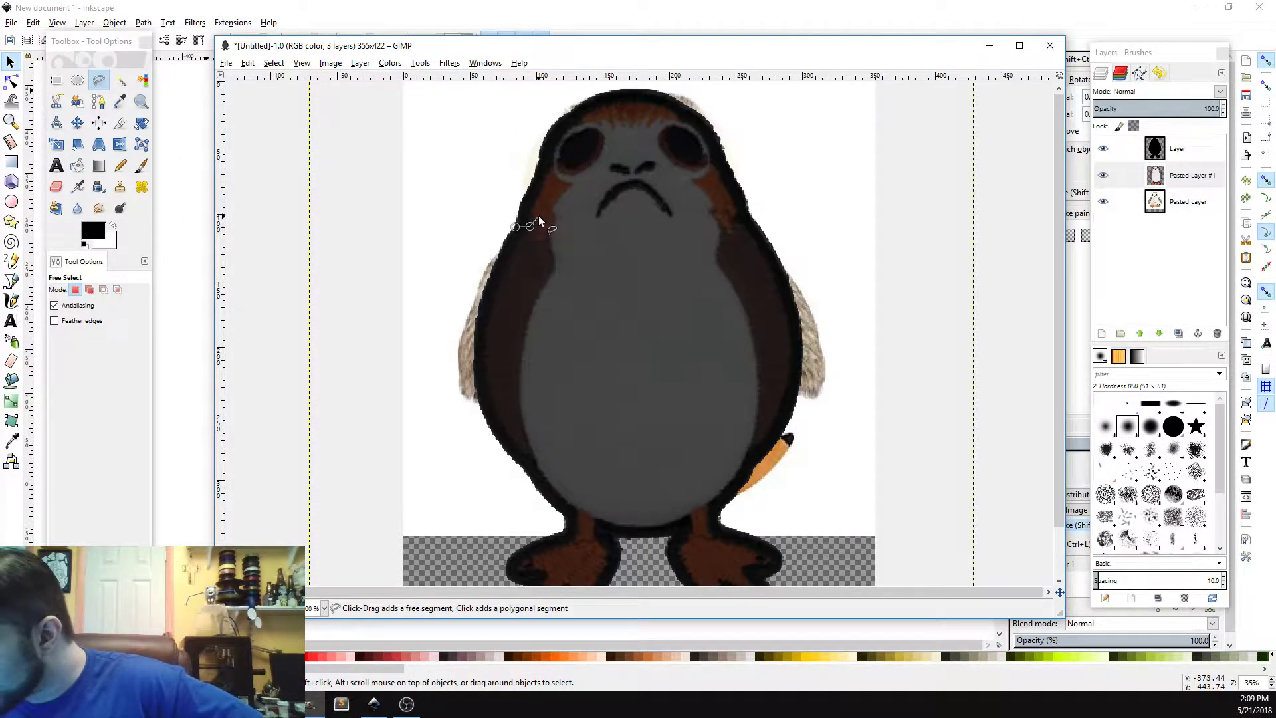
pyautogui.click(536, 239)
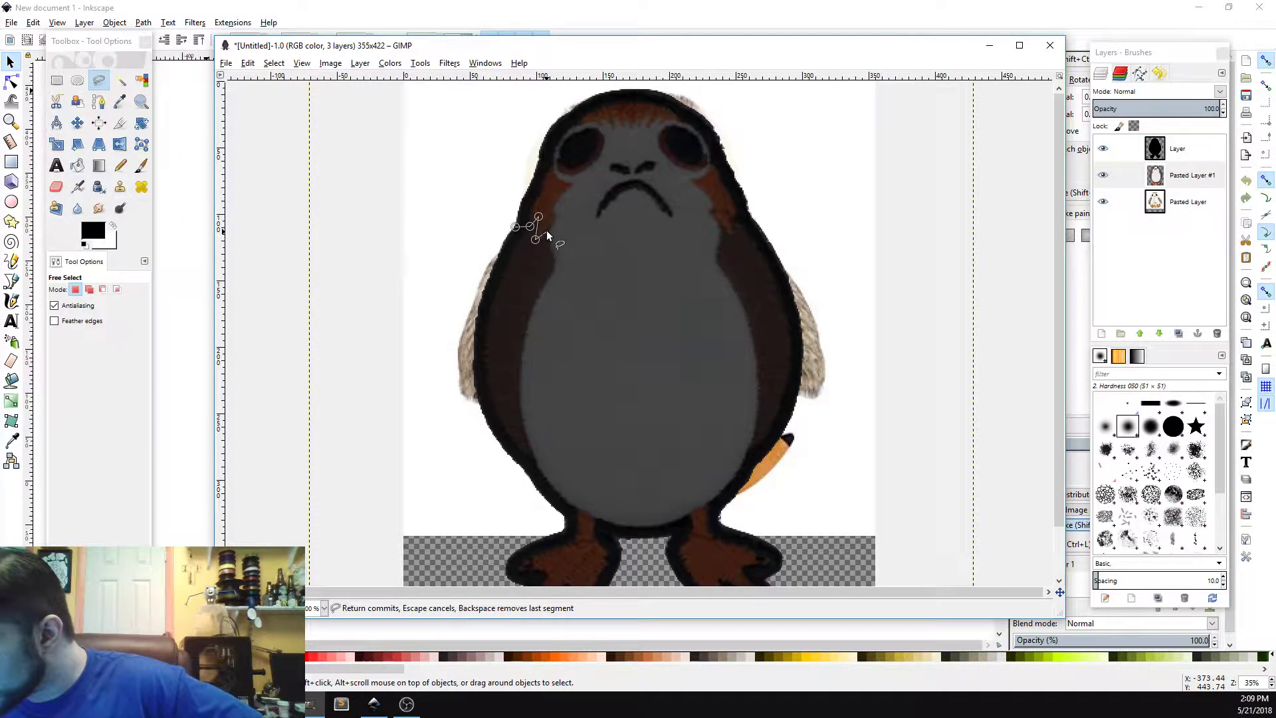
pyautogui.click(545, 232)
pyautogui.moveTo(553, 248); pyautogui.dragTo(623, 266)
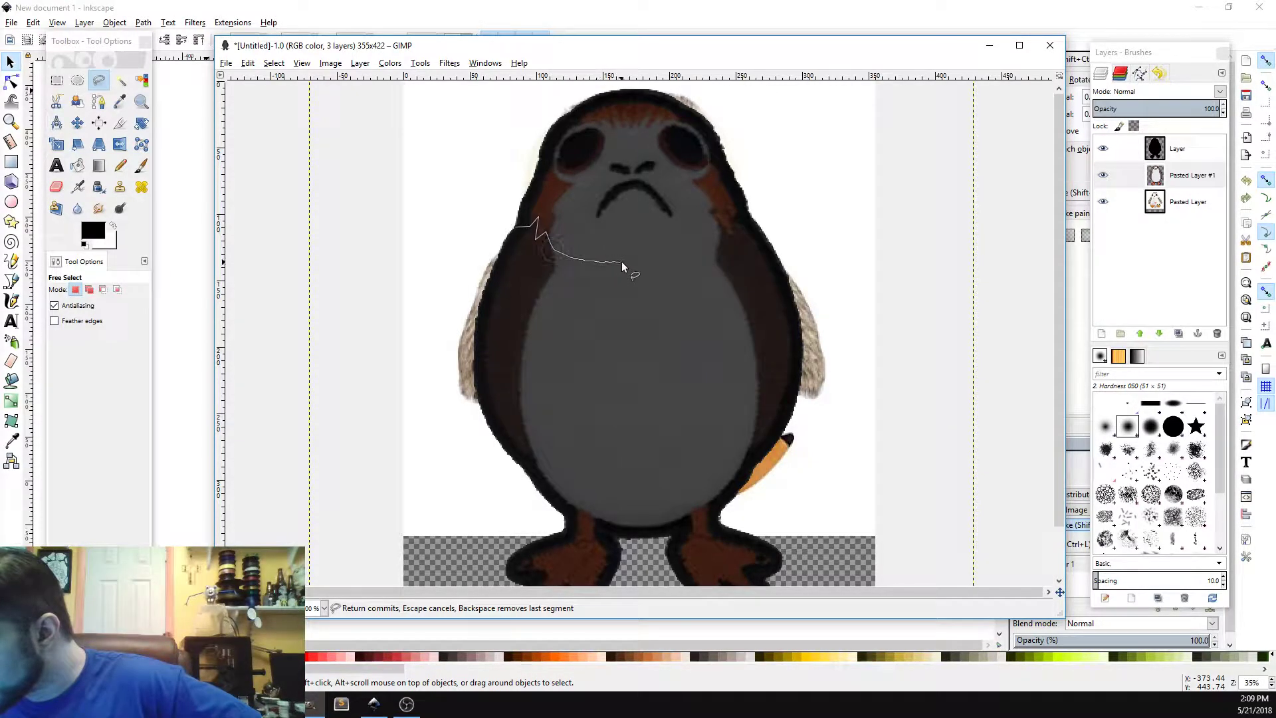
pyautogui.moveTo(700, 254)
pyautogui.mouseDown()
pyautogui.moveTo(721, 245)
pyautogui.moveTo(720, 225)
pyautogui.mouseUp()
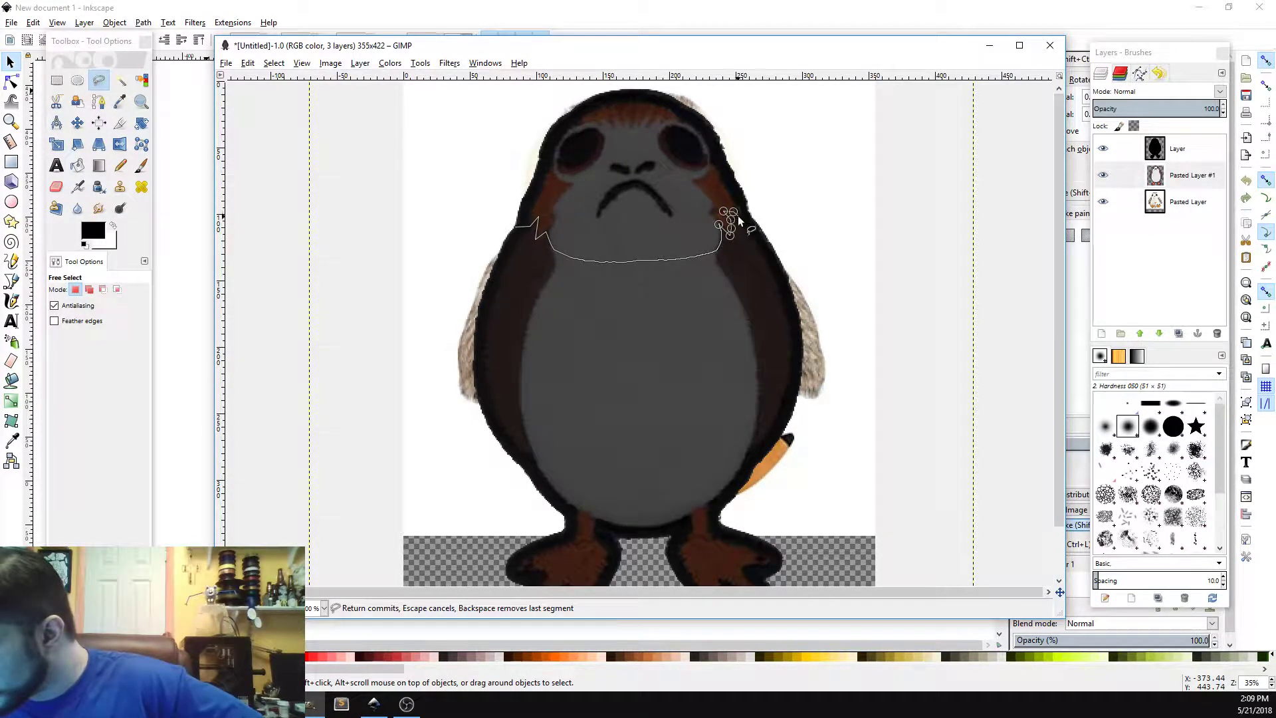
pyautogui.moveTo(743, 220)
pyautogui.mouseDown()
pyautogui.moveTo(768, 194)
pyautogui.moveTo(754, 202)
pyautogui.moveTo(768, 161)
pyautogui.moveTo(760, 94)
pyautogui.moveTo(645, 40)
pyautogui.moveTo(464, 138)
pyautogui.moveTo(490, 237)
pyautogui.mouseUp()
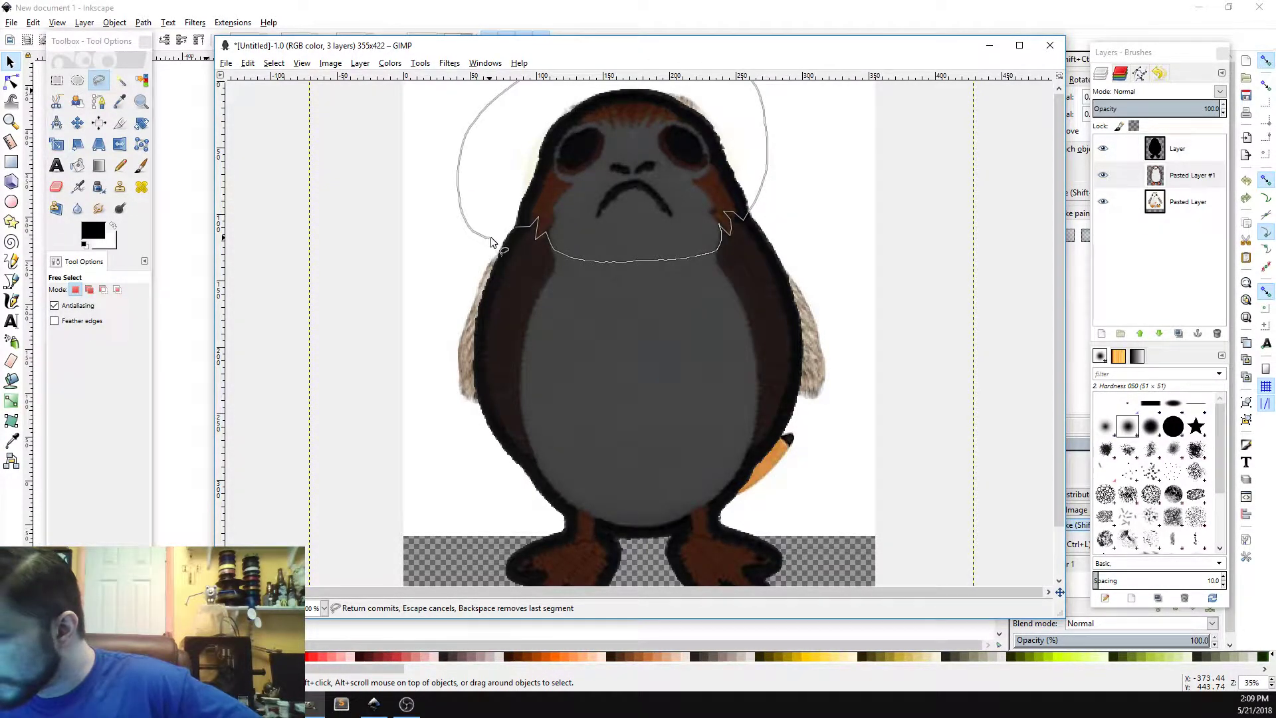
pyautogui.press('Return')
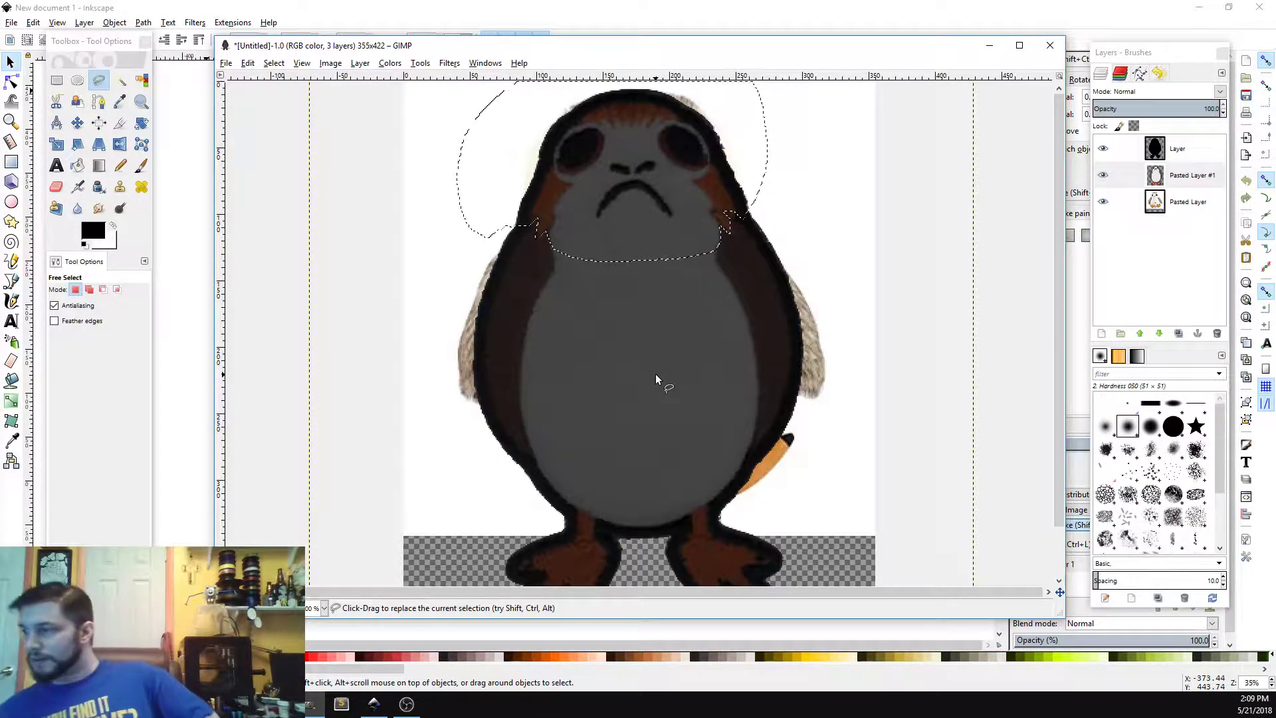
# Step: Extend the head selection at its sides and cut the head area out of the black top layer
pyautogui.click(1185, 152)
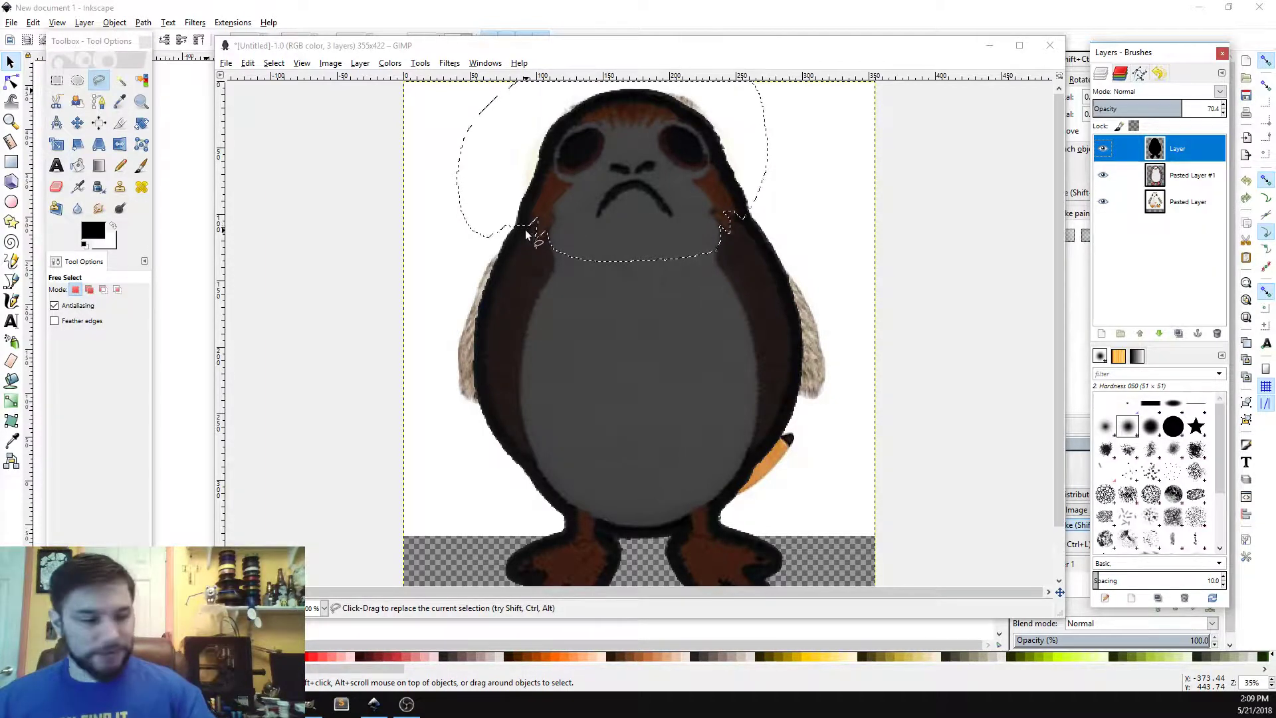
pyautogui.press('shift')
pyautogui.moveTo(513, 222)
pyautogui.mouseDown()
pyautogui.moveTo(553, 248)
pyautogui.moveTo(560, 223)
pyautogui.moveTo(513, 221)
pyautogui.mouseUp()
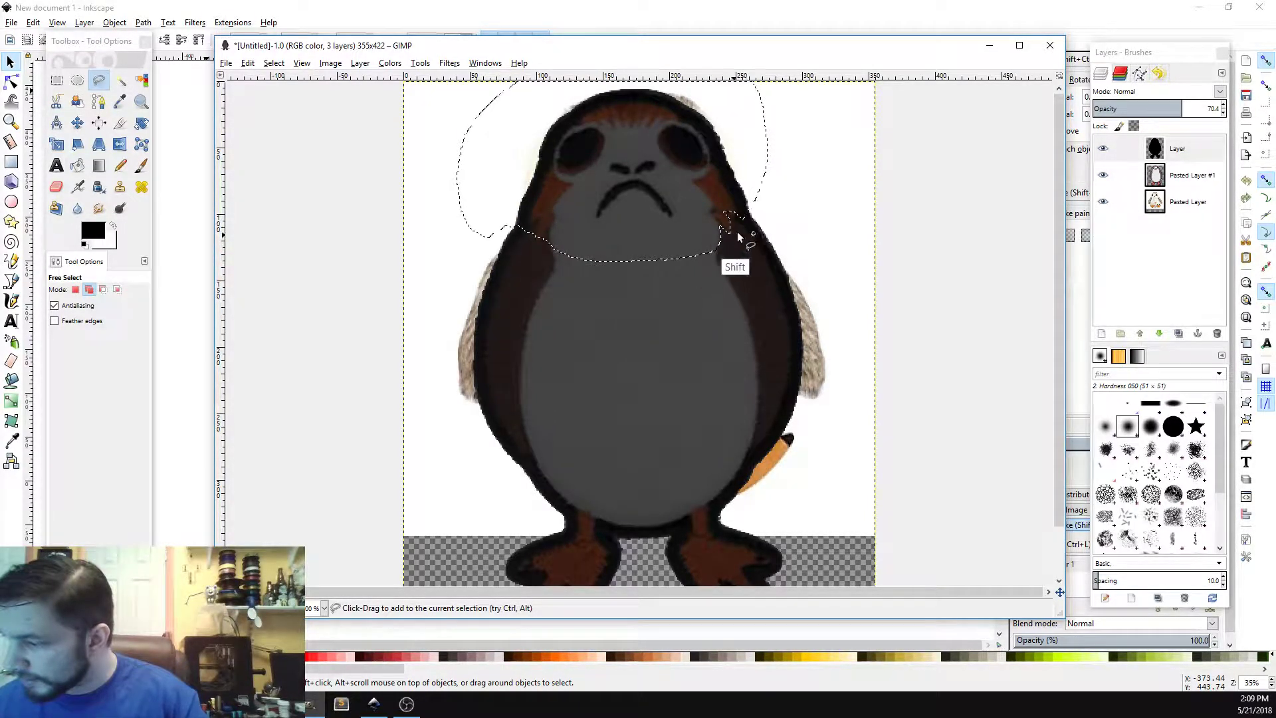
pyautogui.moveTo(750, 204)
pyautogui.mouseDown()
pyautogui.moveTo(700, 244)
pyautogui.moveTo(703, 203)
pyautogui.moveTo(751, 205)
pyautogui.mouseUp()
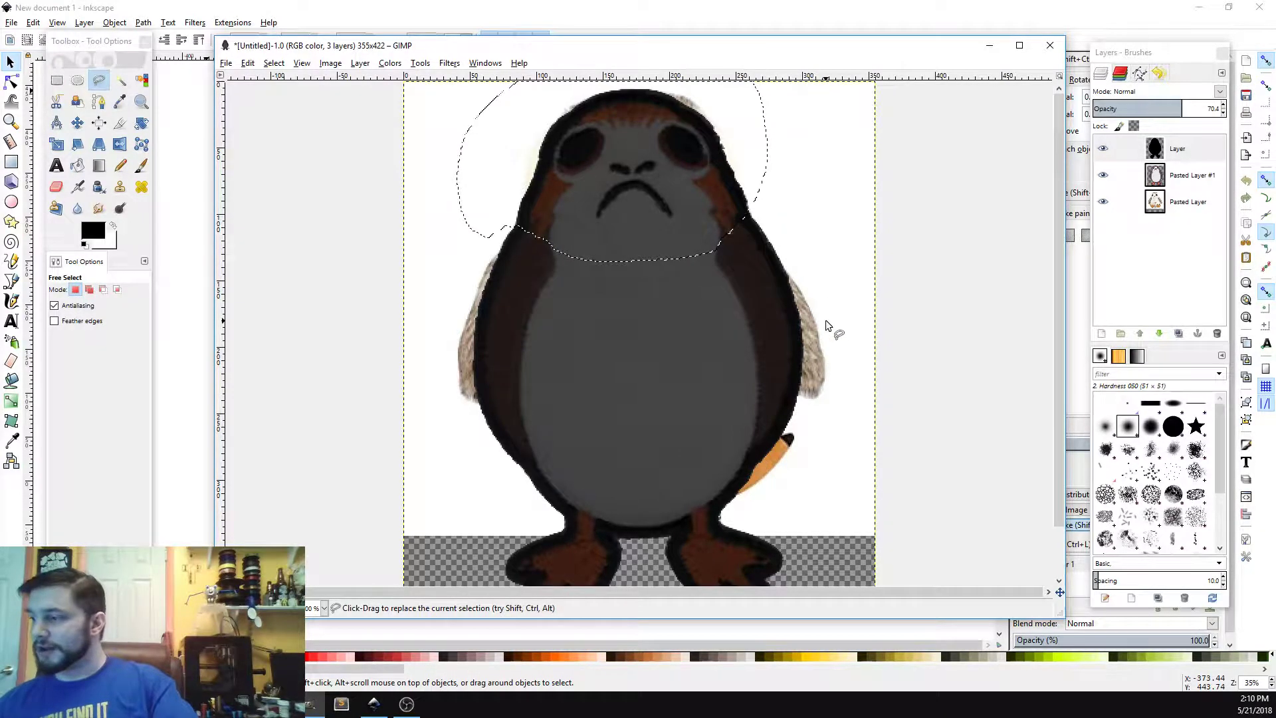
pyautogui.click(1191, 152)
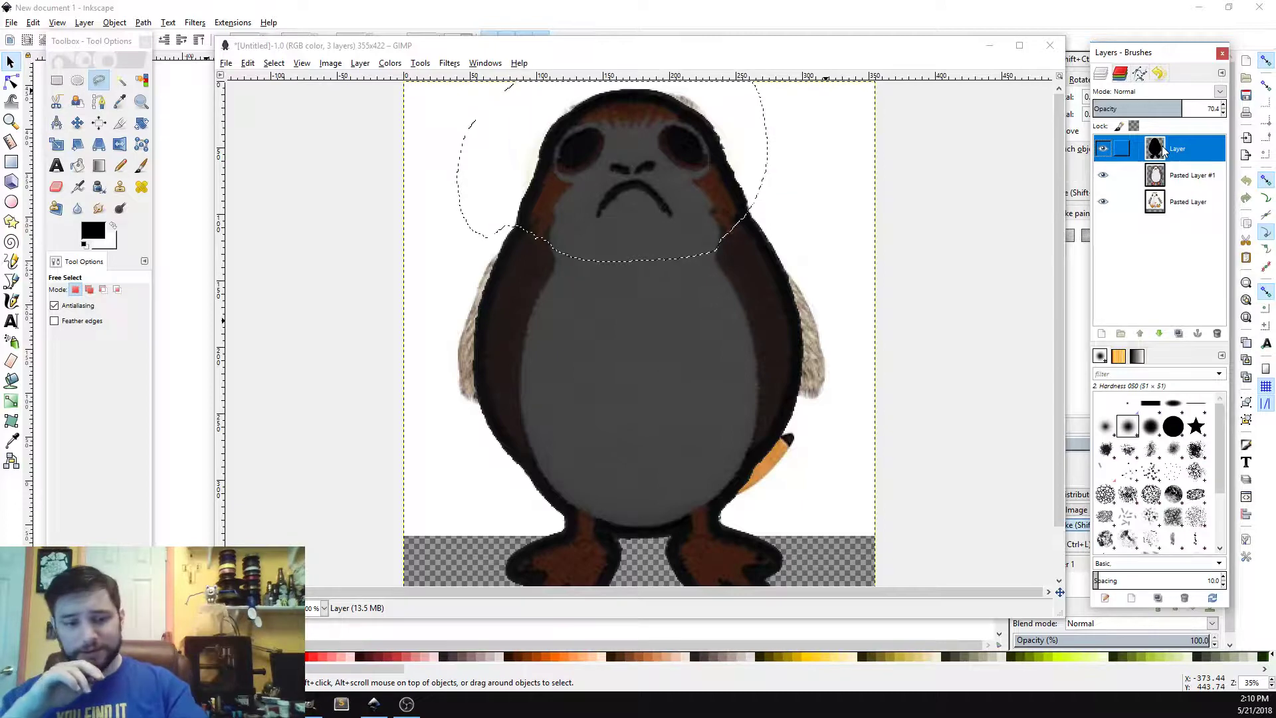
pyautogui.hotkey('ctrl', 'x')
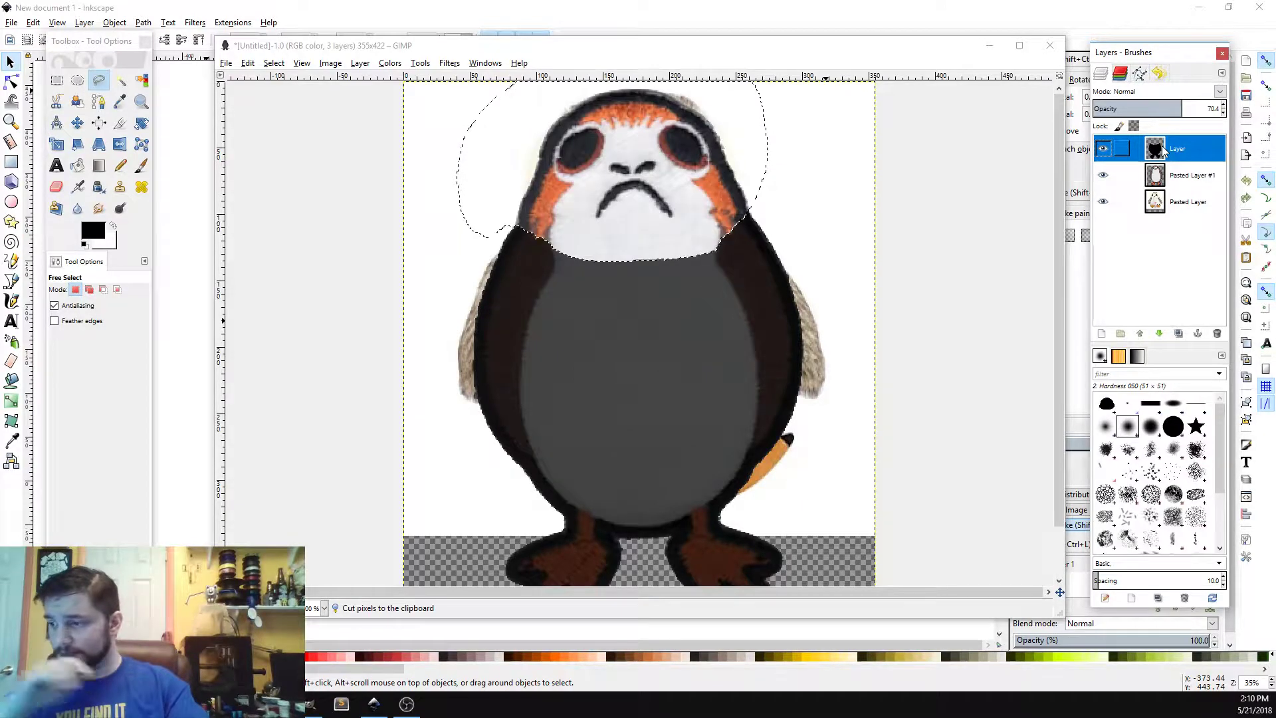
# Step: Add a new transparent layer at the top of the stack
pyautogui.click(1102, 334)
pyautogui.click(1103, 446)
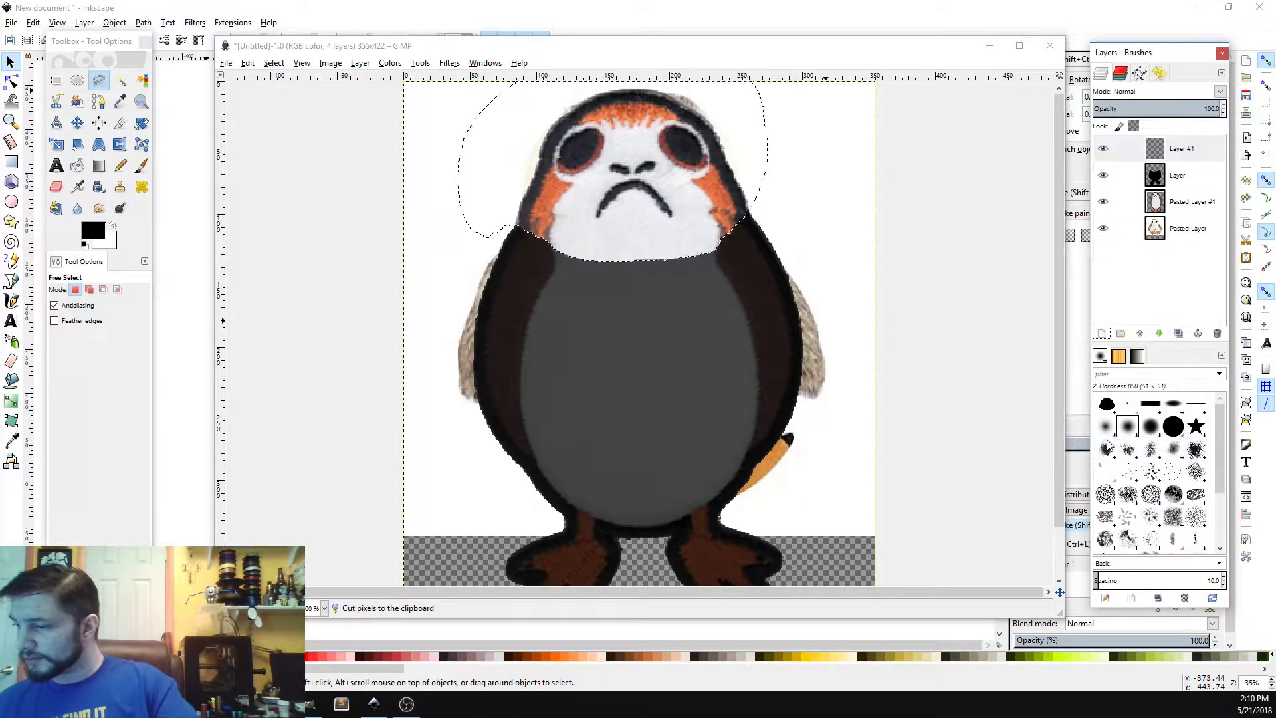
# Step: Paste the cut head as its own new layer and delete the empty transparent layer above the black layer
pyautogui.hotkey('ctrl', 'v')
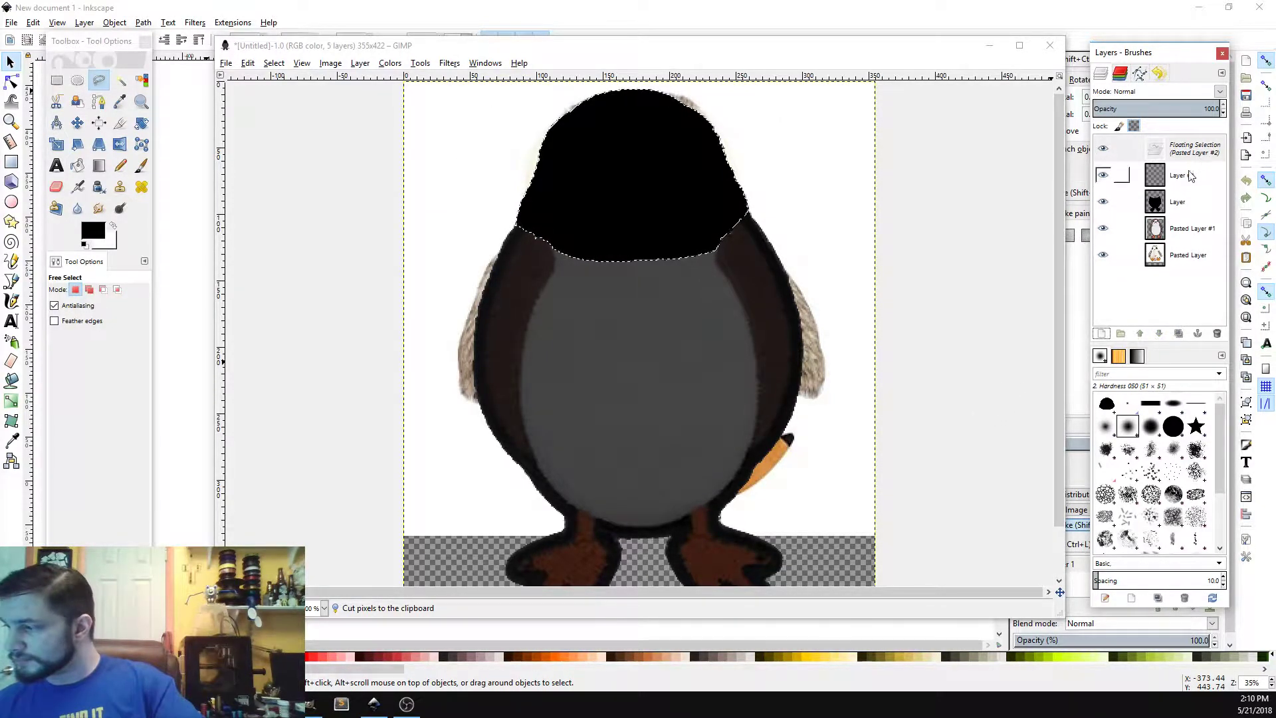
pyautogui.click(1102, 334)
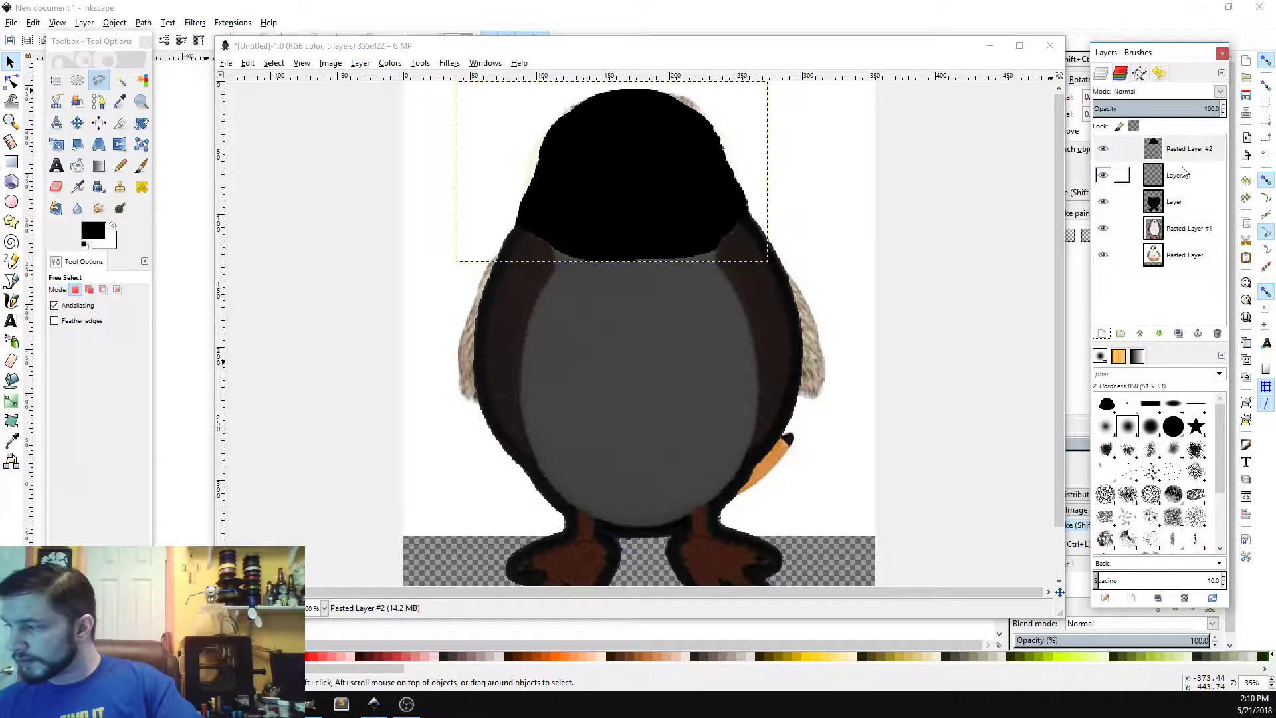
pyautogui.rightClick(1189, 180)
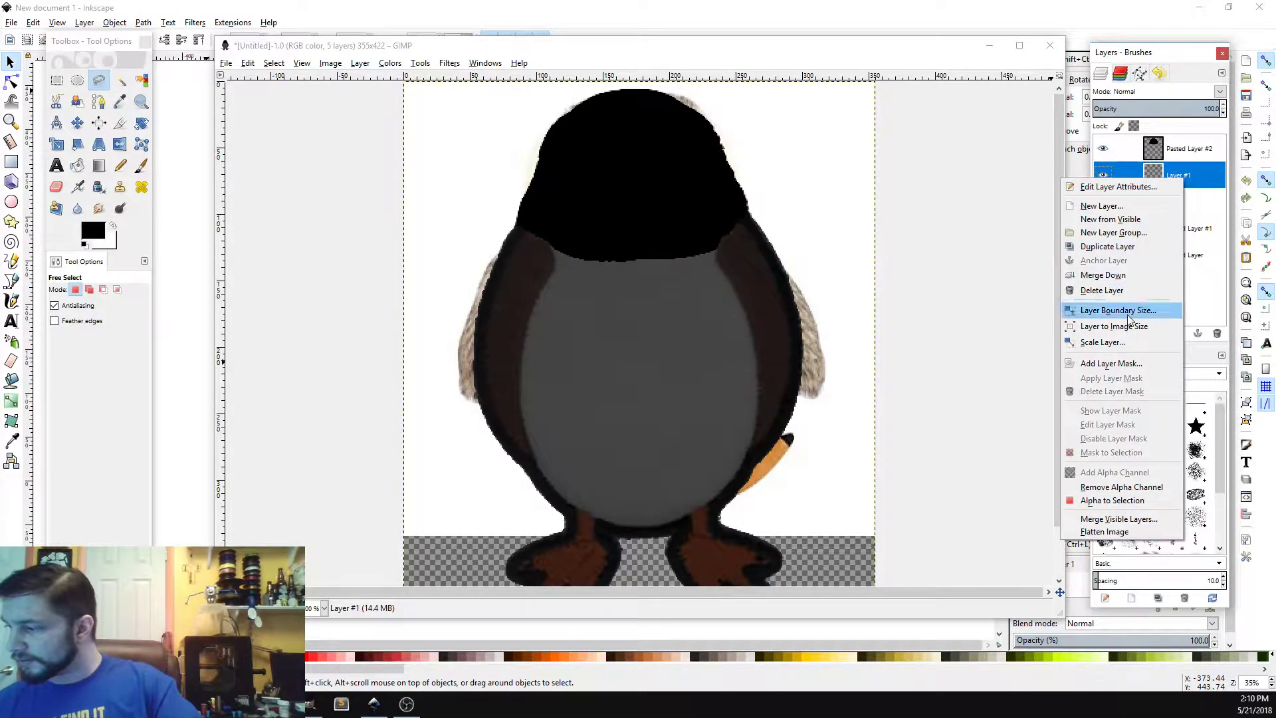
pyautogui.click(1127, 291)
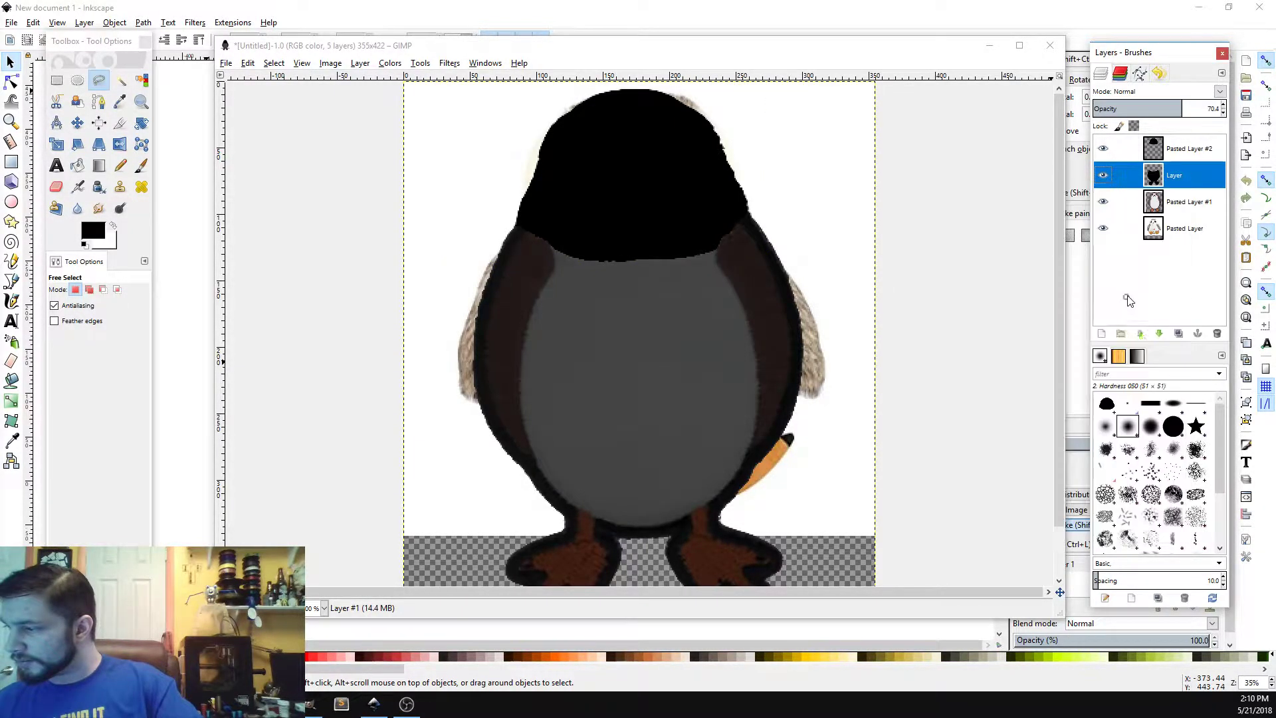
# Step: Toggle the head and black body layers' visibility to compare them
pyautogui.click(1103, 149)
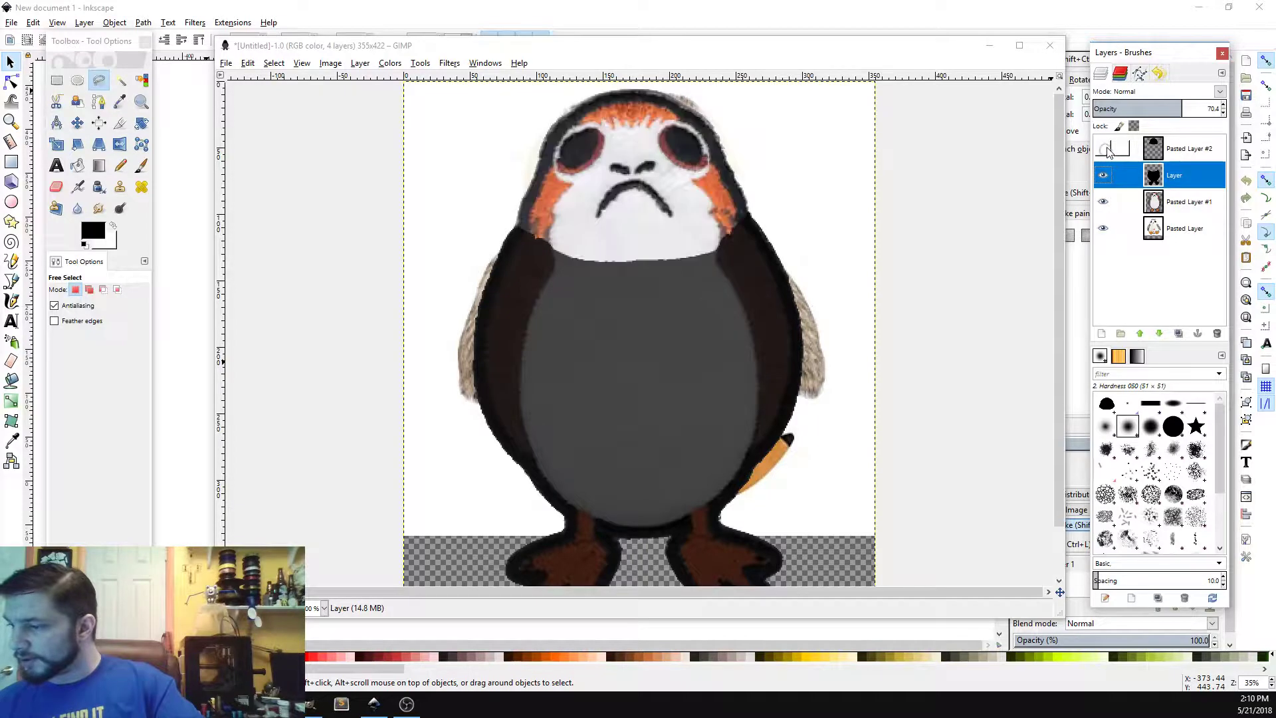
pyautogui.click(1104, 148)
pyautogui.click(1104, 175)
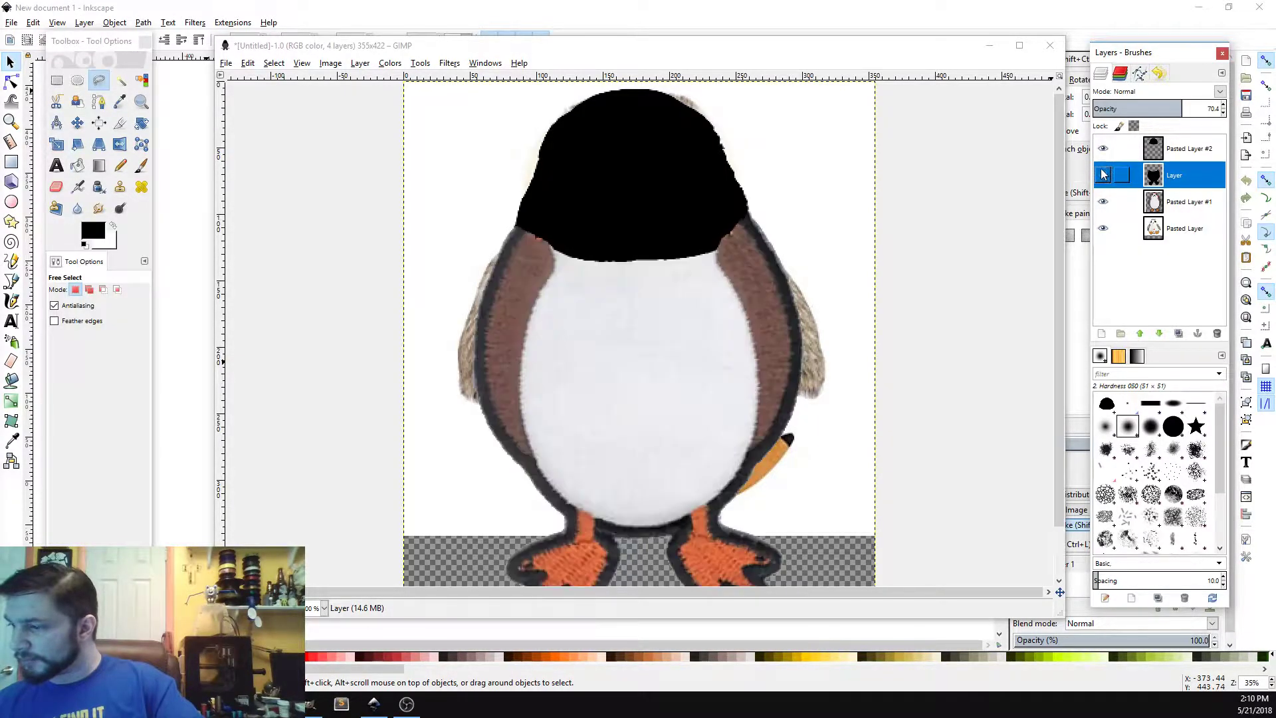
pyautogui.click(1104, 175)
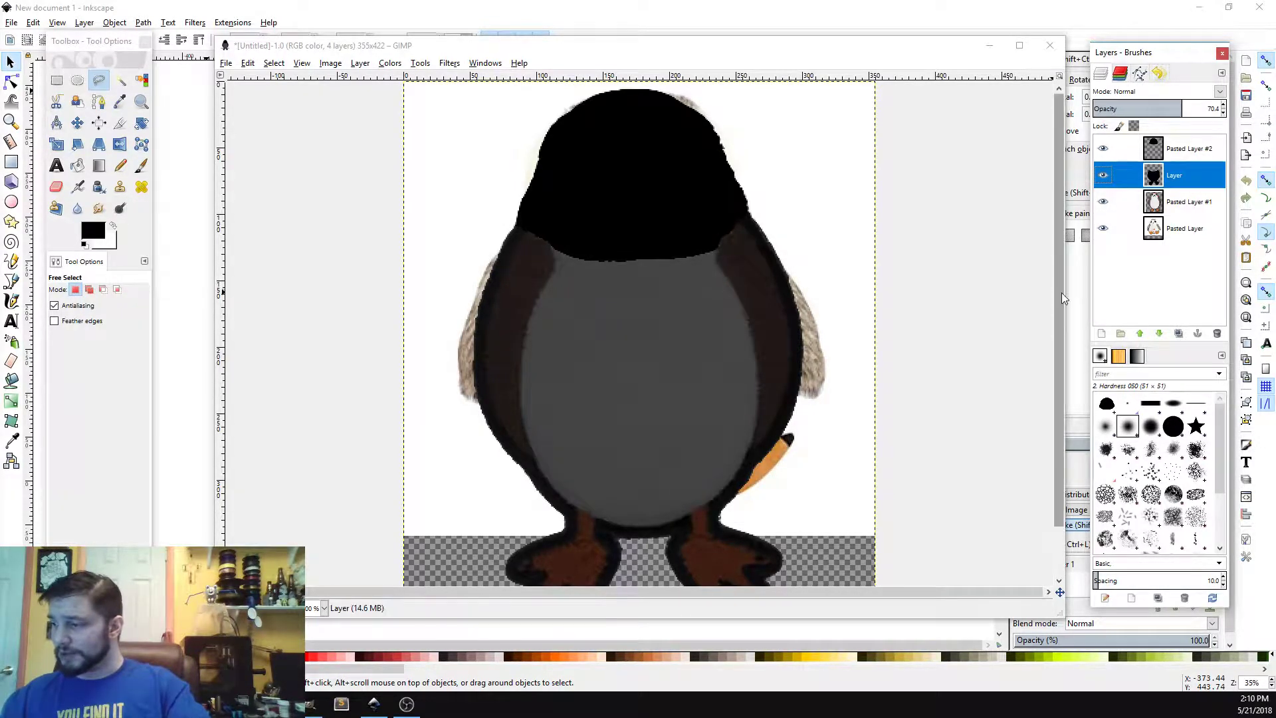
pyautogui.moveTo(1062, 292); pyautogui.dragTo(1051, 365)
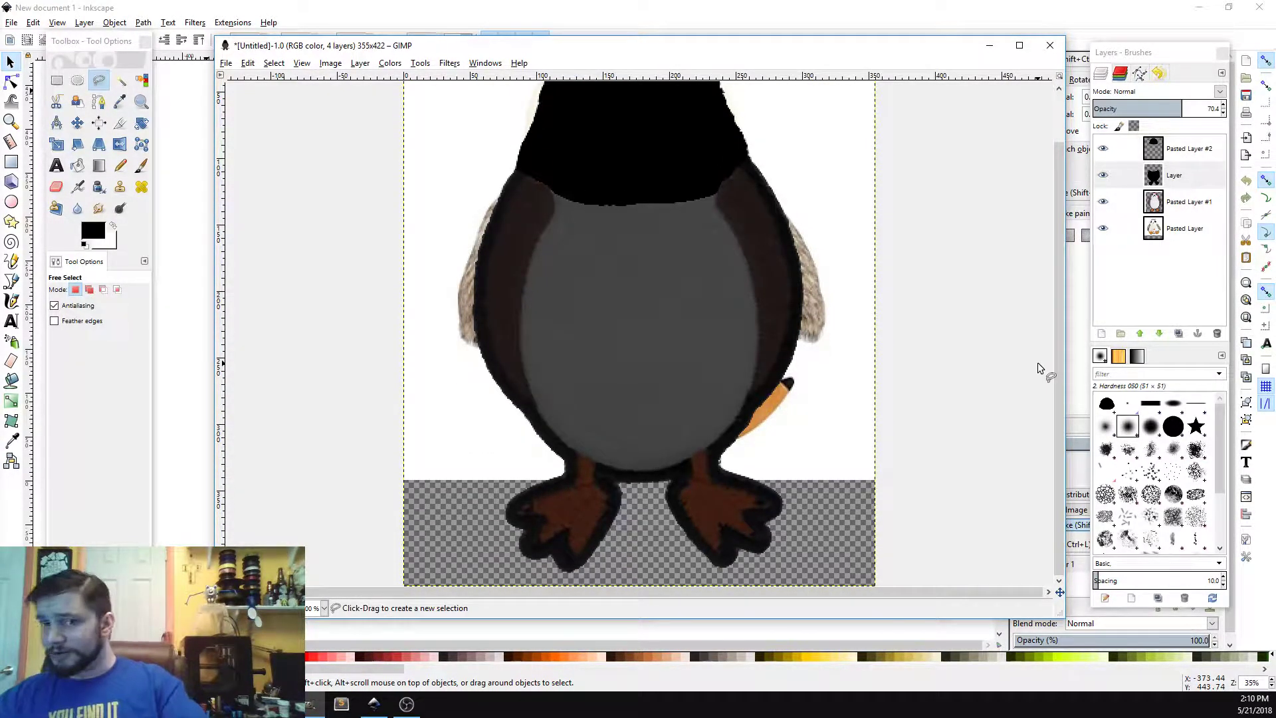
# Step: Select the head layer, hide Pasted Layer #1, and set the head layer's opacity to 82.9
pyautogui.click(1186, 151)
pyautogui.moveTo(1060, 176); pyautogui.dragTo(1059, 133)
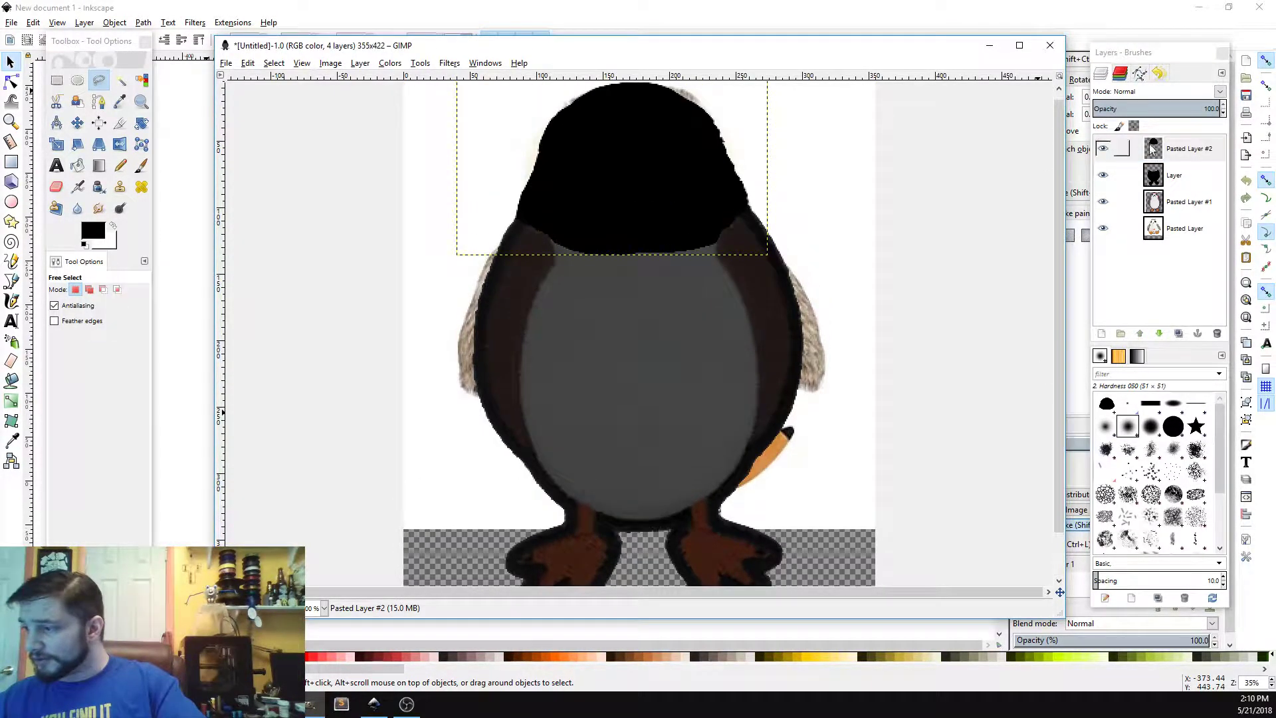
pyautogui.click(1102, 201)
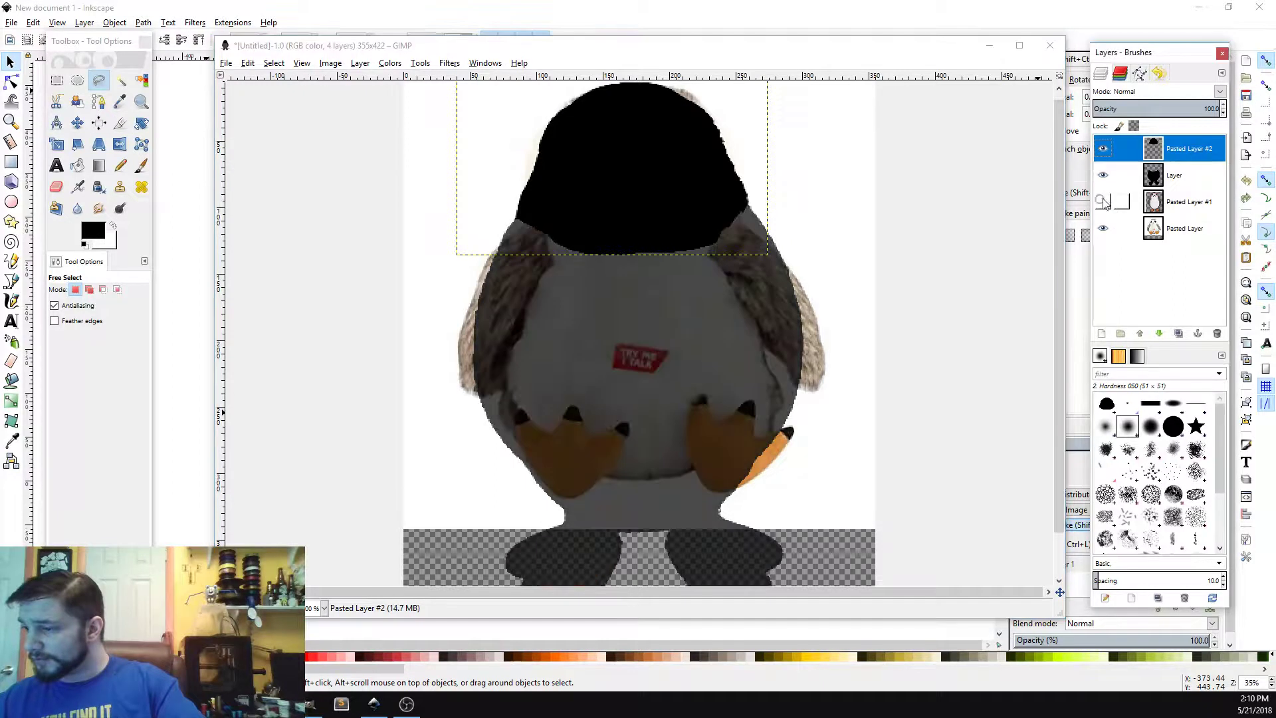
pyautogui.moveTo(1195, 112); pyautogui.dragTo(989, 125)
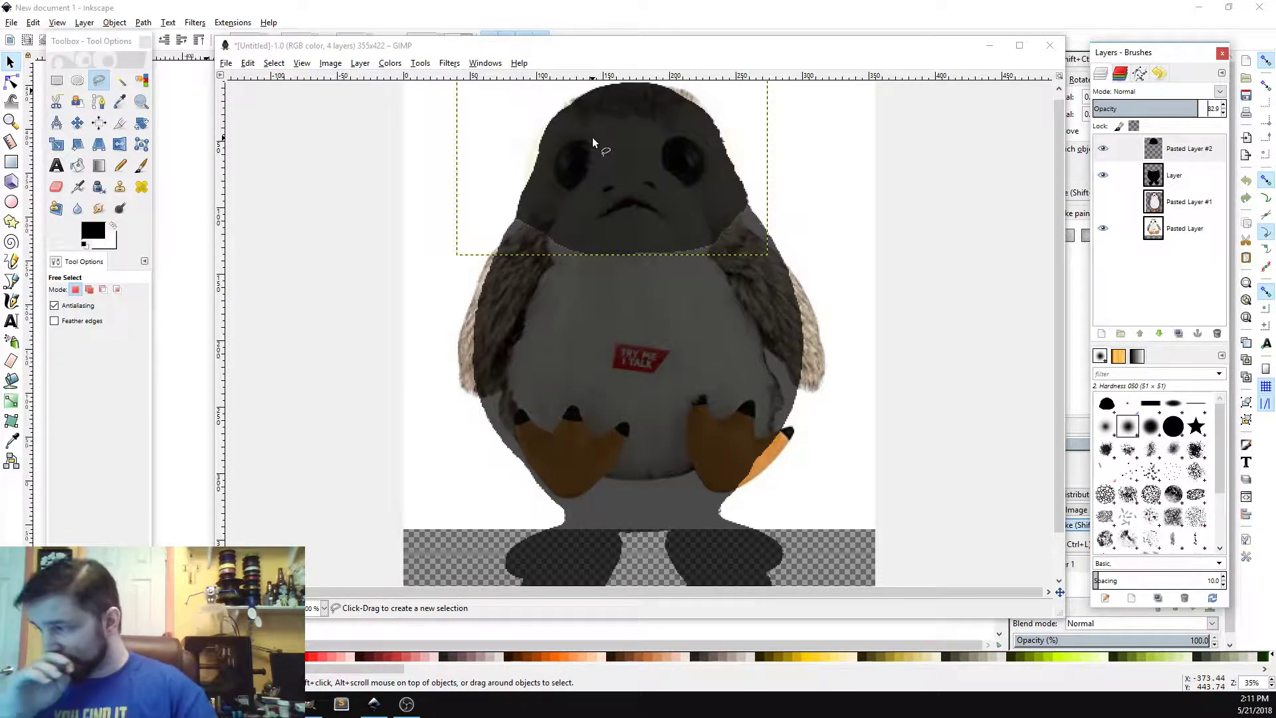
# Step: Add a new top layer, swap the foreground colour to white and pick the Paintbrush
pyautogui.click(1101, 333)
pyautogui.click(1105, 444)
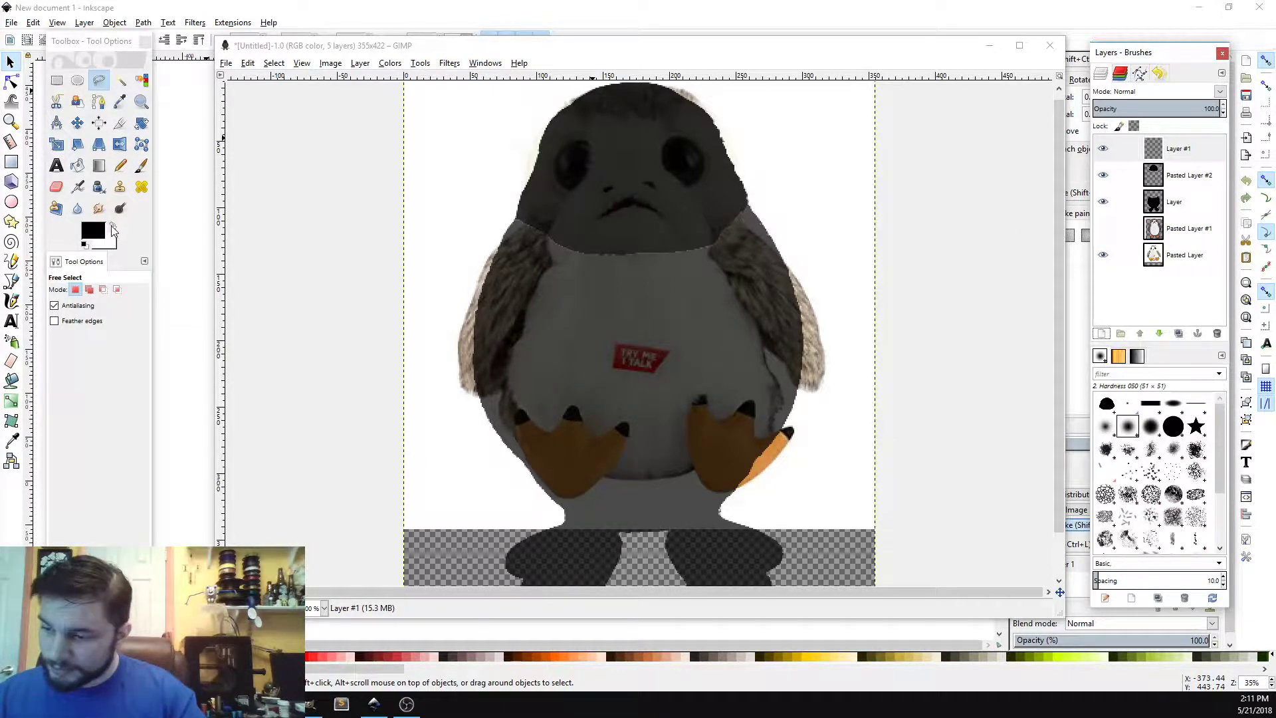
pyautogui.click(112, 226)
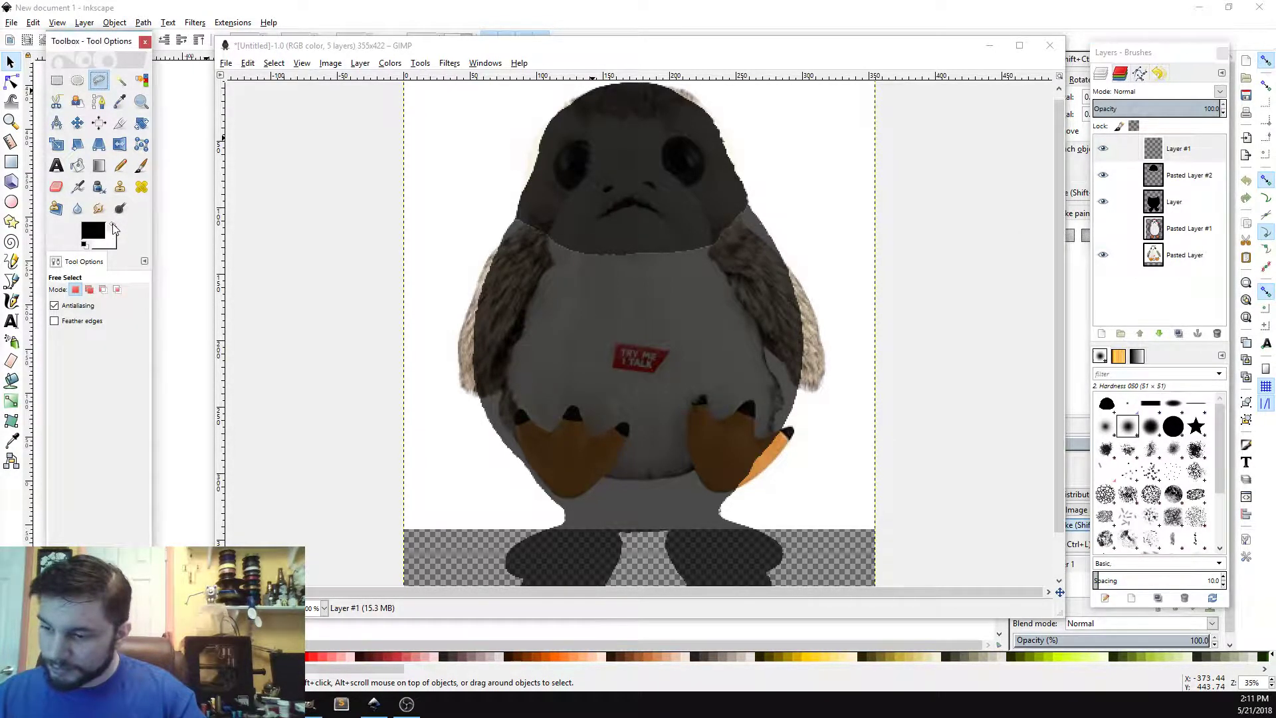
pyautogui.click(140, 165)
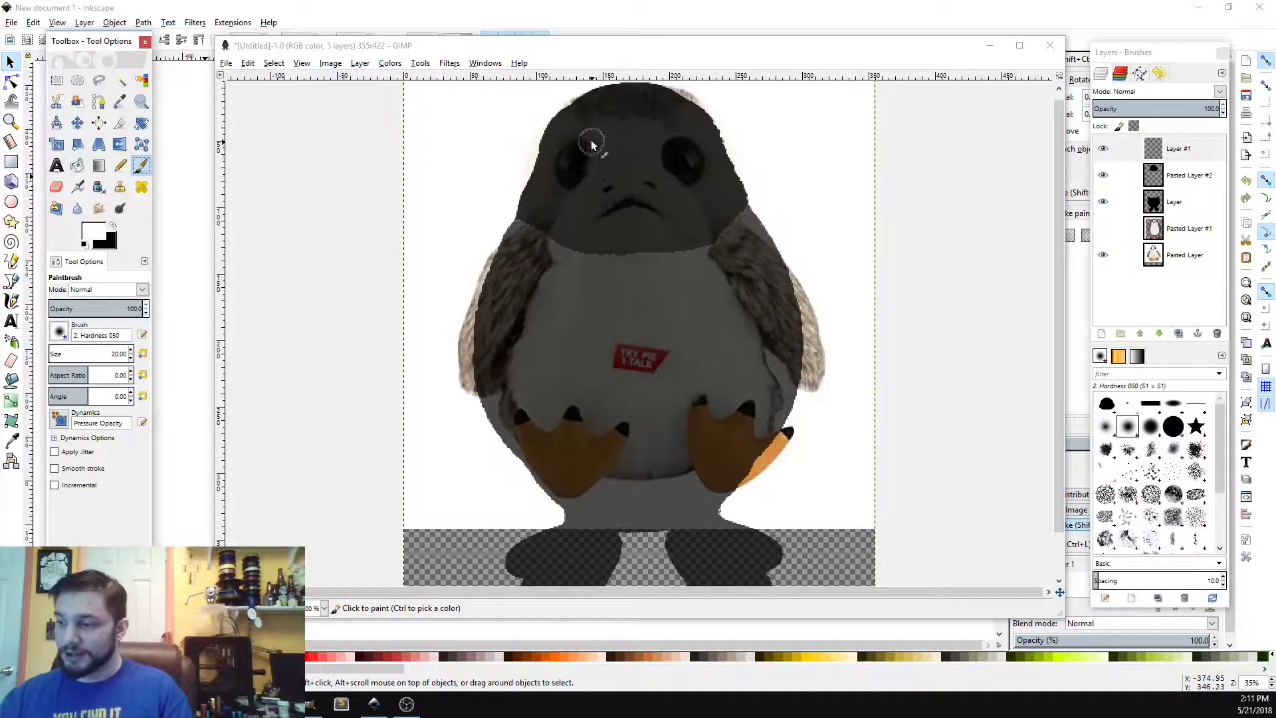
pyautogui.moveTo(553, 187)
pyautogui.mouseDown()
pyautogui.moveTo(585, 144)
pyautogui.moveTo(569, 144)
pyautogui.moveTo(586, 147)
pyautogui.moveTo(580, 191)
pyautogui.mouseUp()
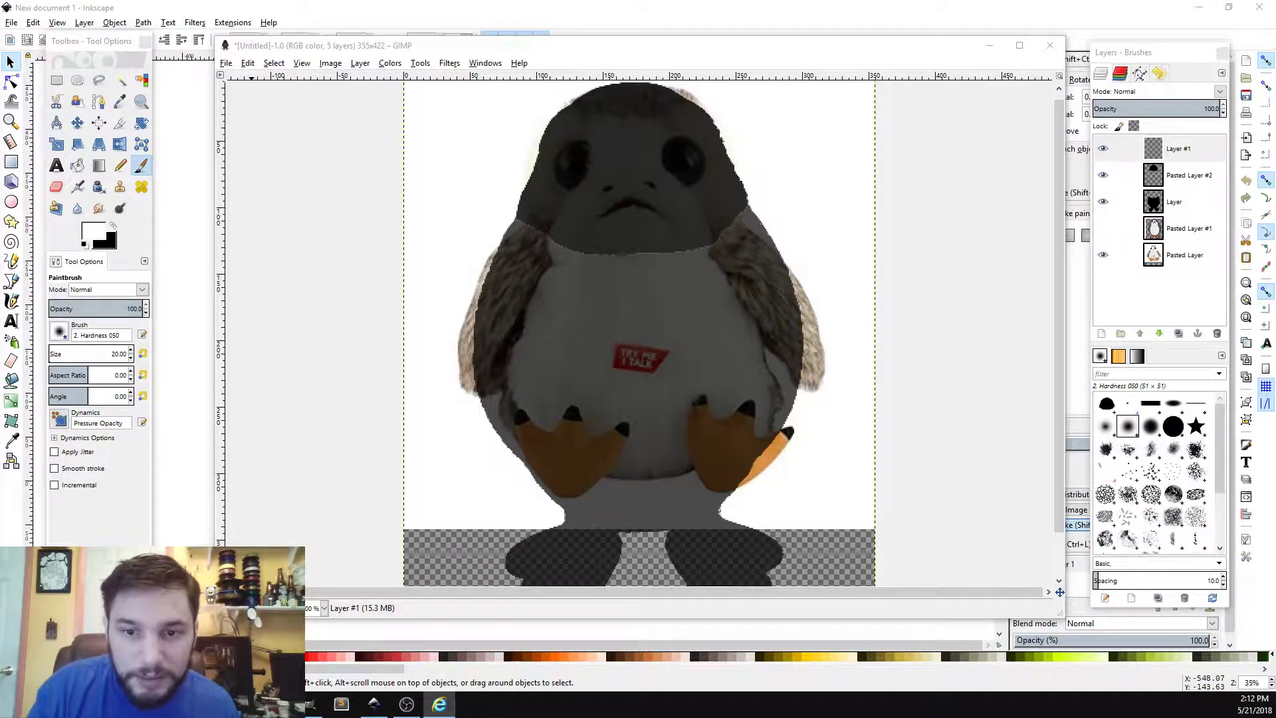
# Step: Switch to the browser to review the earlier doggo.svg trace, then close it
pyautogui.moveTo(0, 83); pyautogui.dragTo(800, 85)
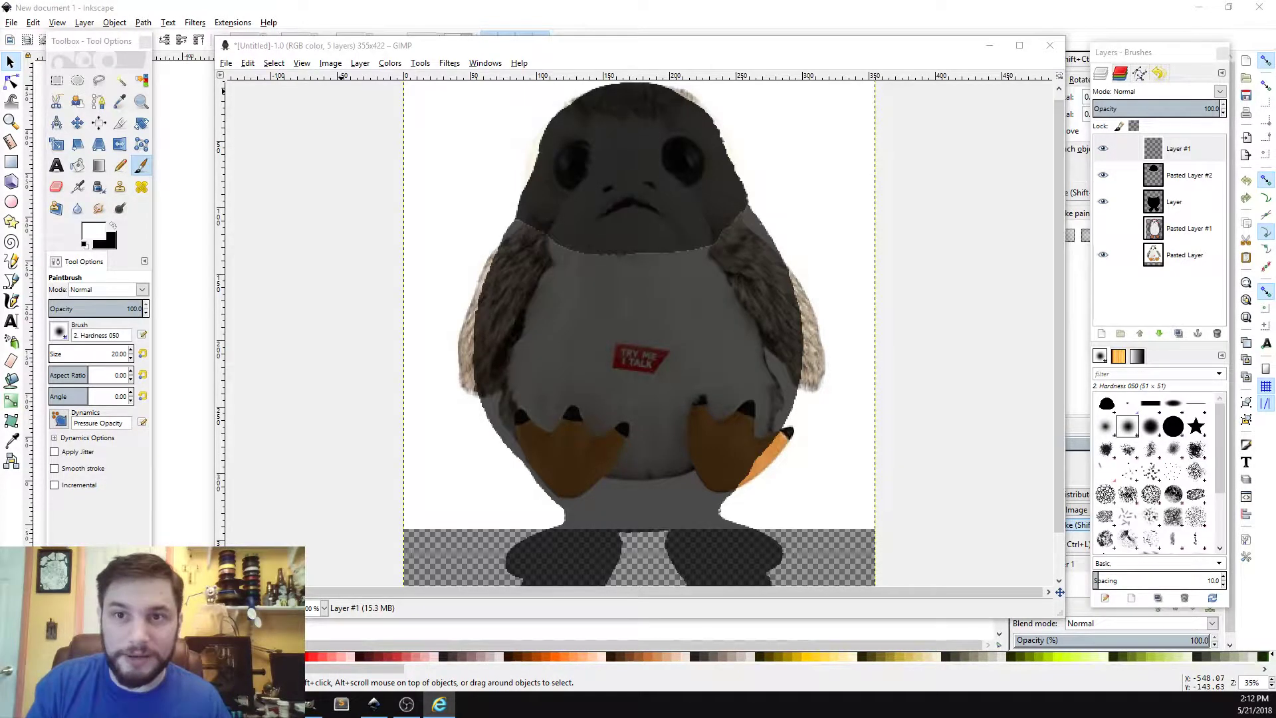
pyautogui.moveTo(0, 53); pyautogui.dragTo(802, 101)
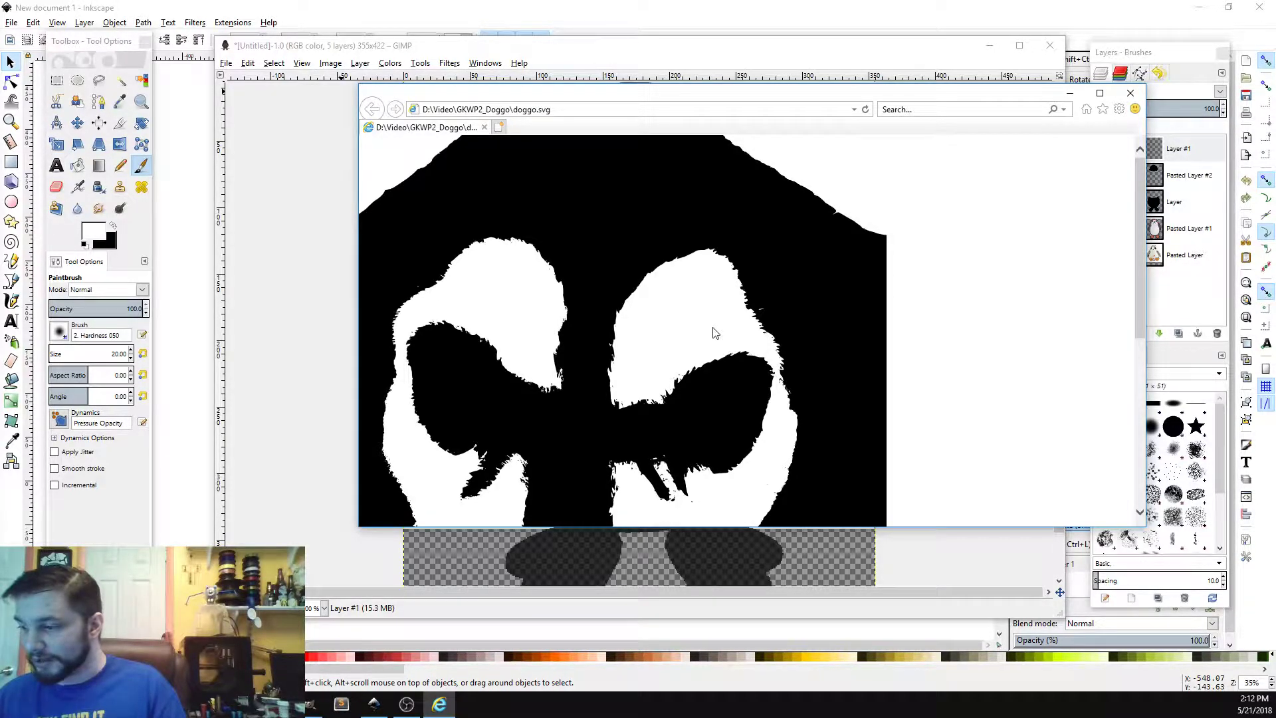
pyautogui.click(1131, 93)
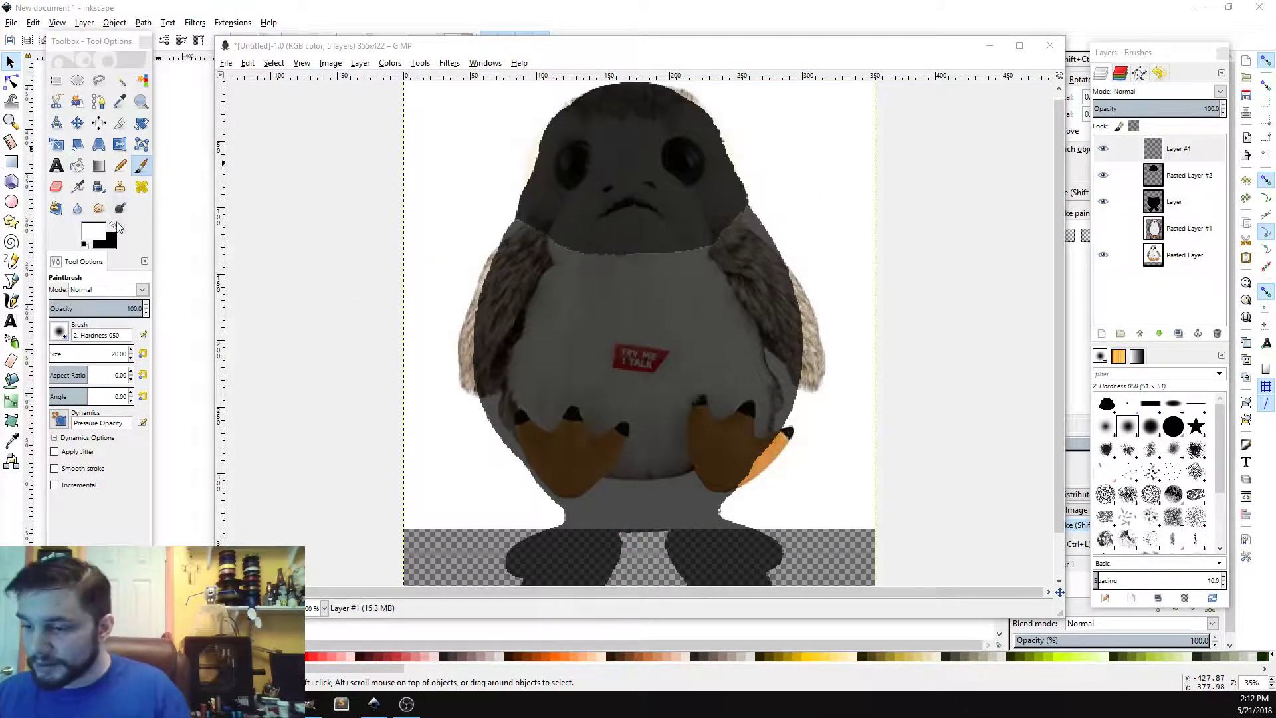
# Step: Make the new top Layer #1 active and choose the 2. Hardness 100 brush
pyautogui.click(569, 148)
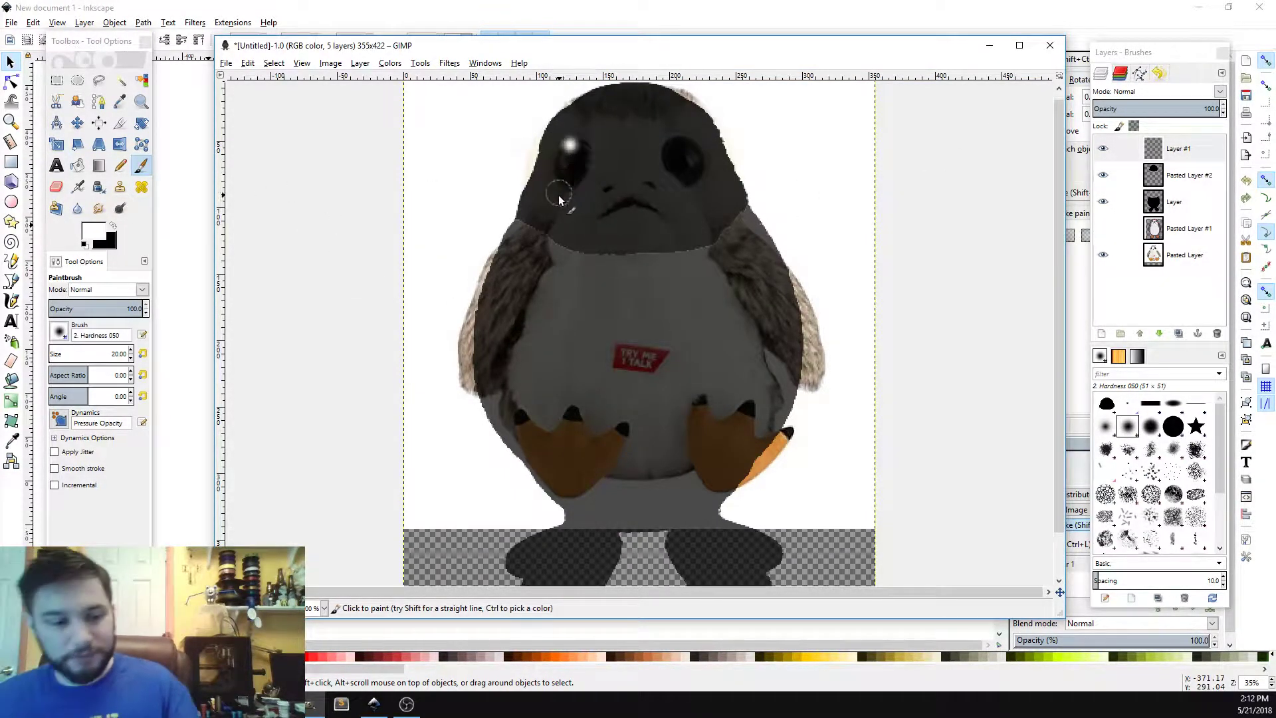
pyautogui.hotkey('ctrl', 'z')
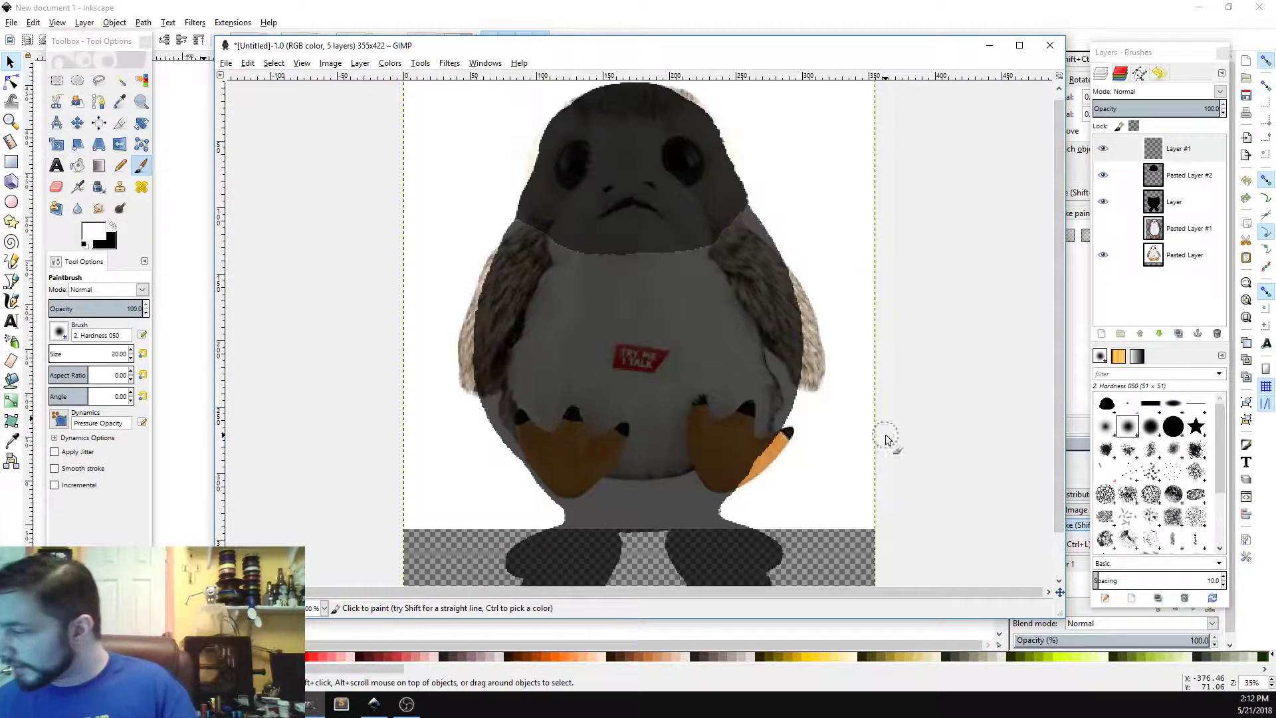
pyautogui.moveTo(1219, 433)
pyautogui.mouseDown()
pyautogui.moveTo(1220, 456)
pyautogui.moveTo(1218, 416)
pyautogui.mouseUp()
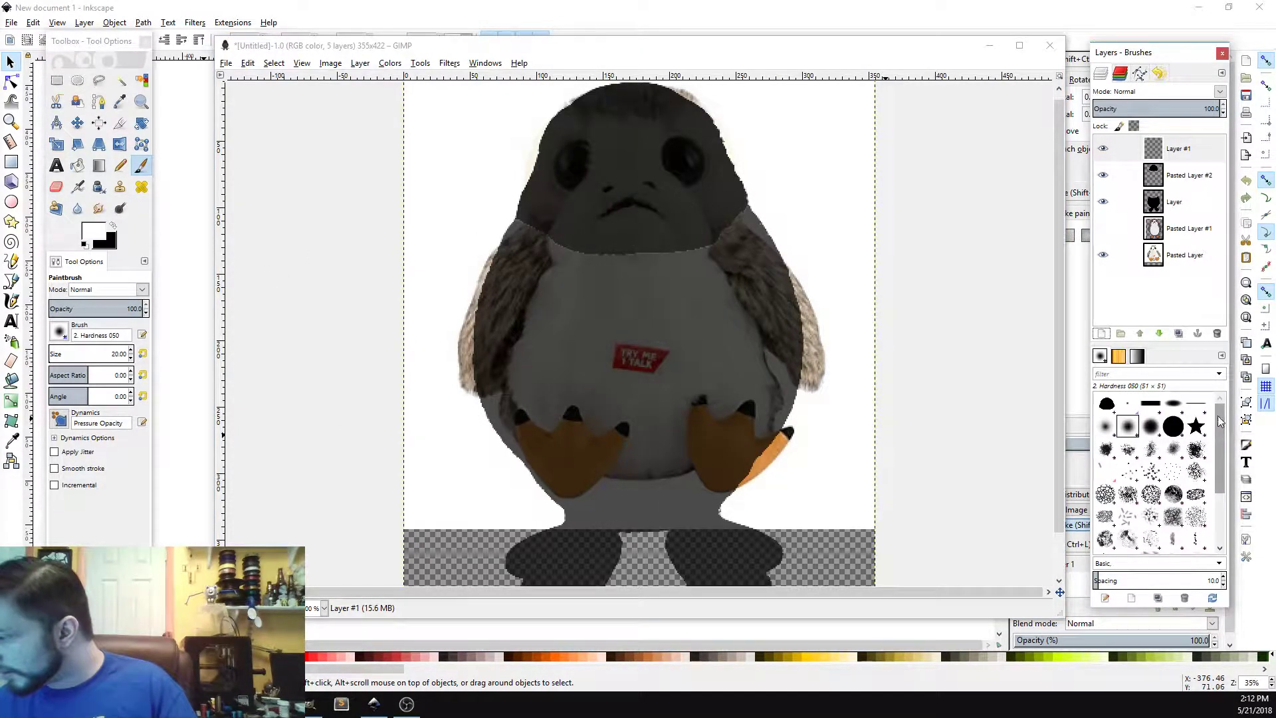
pyautogui.click(1160, 178)
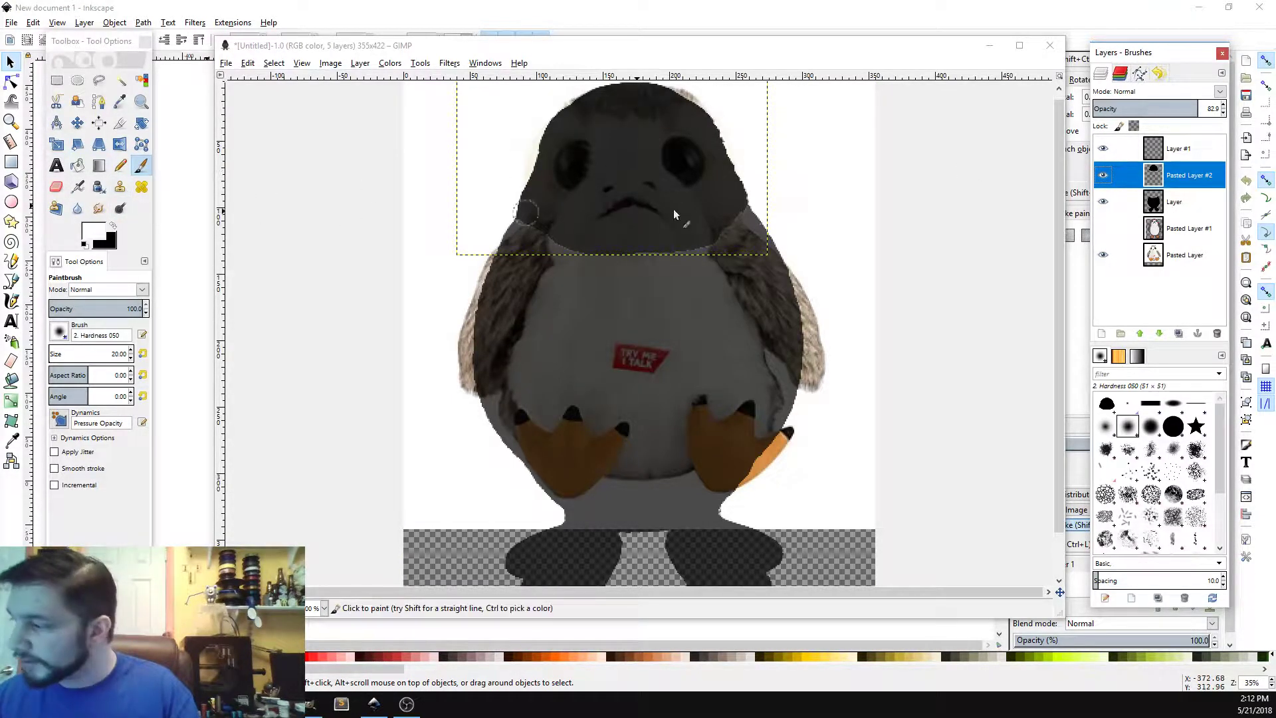
pyautogui.click(1190, 148)
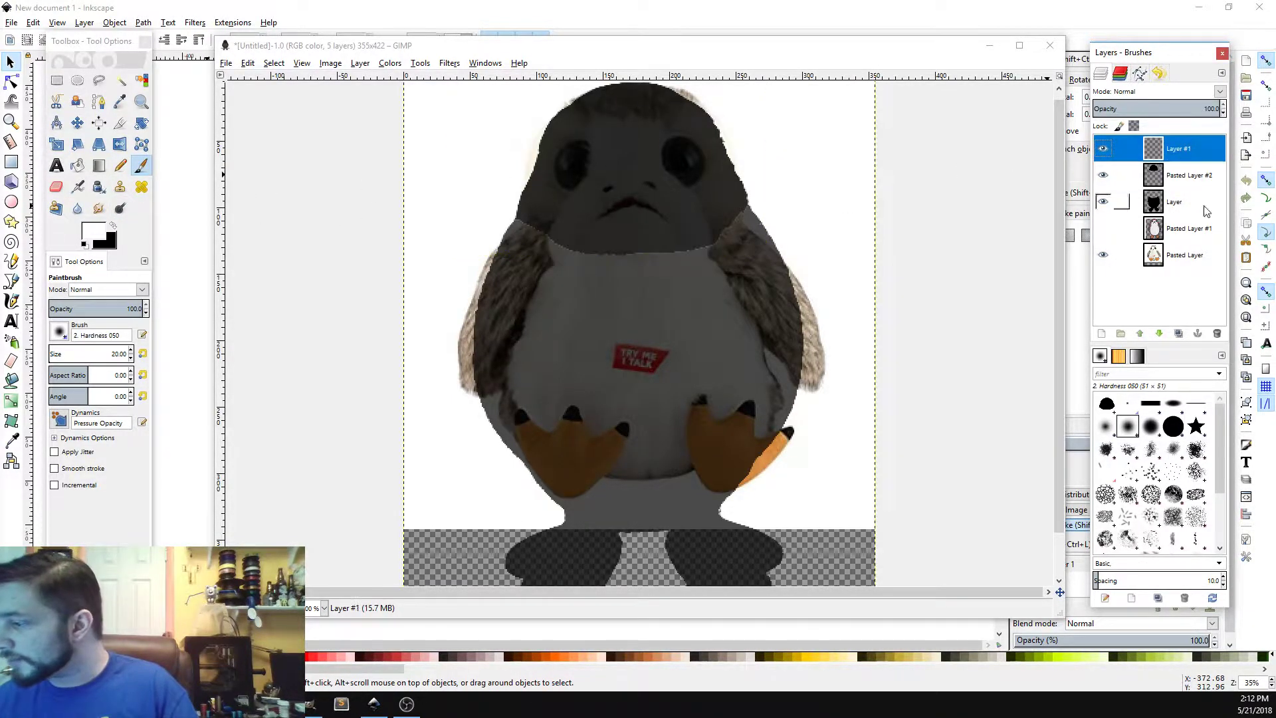
pyautogui.click(1173, 426)
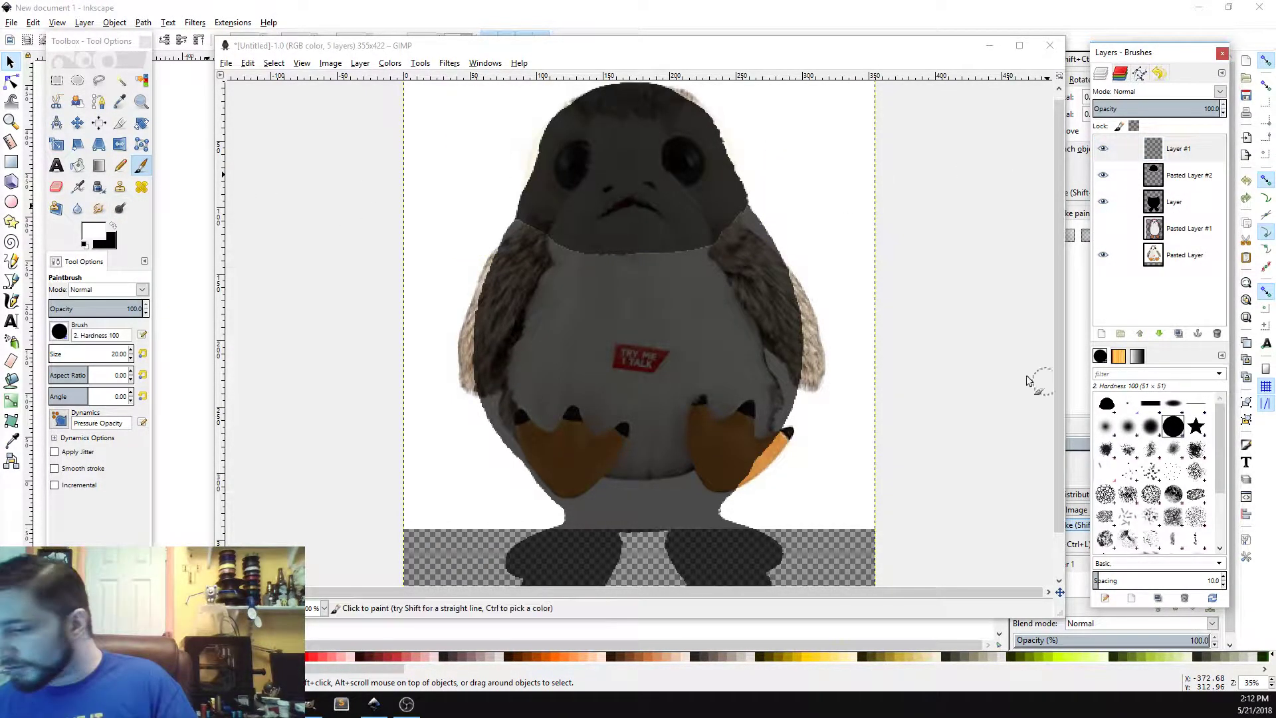
# Step: Zoom to 400% on the head and try painting the left eye white with the size 20 brush
pyautogui.click(578, 158)
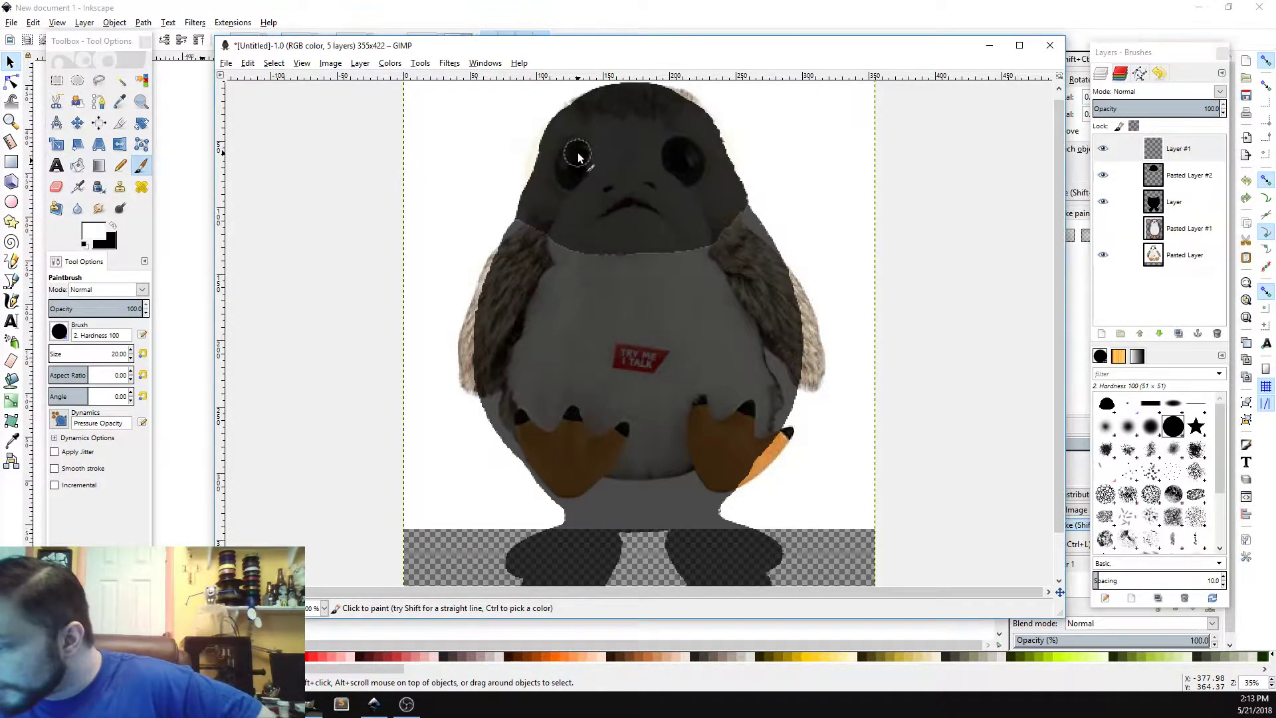
pyautogui.rightClick(577, 160)
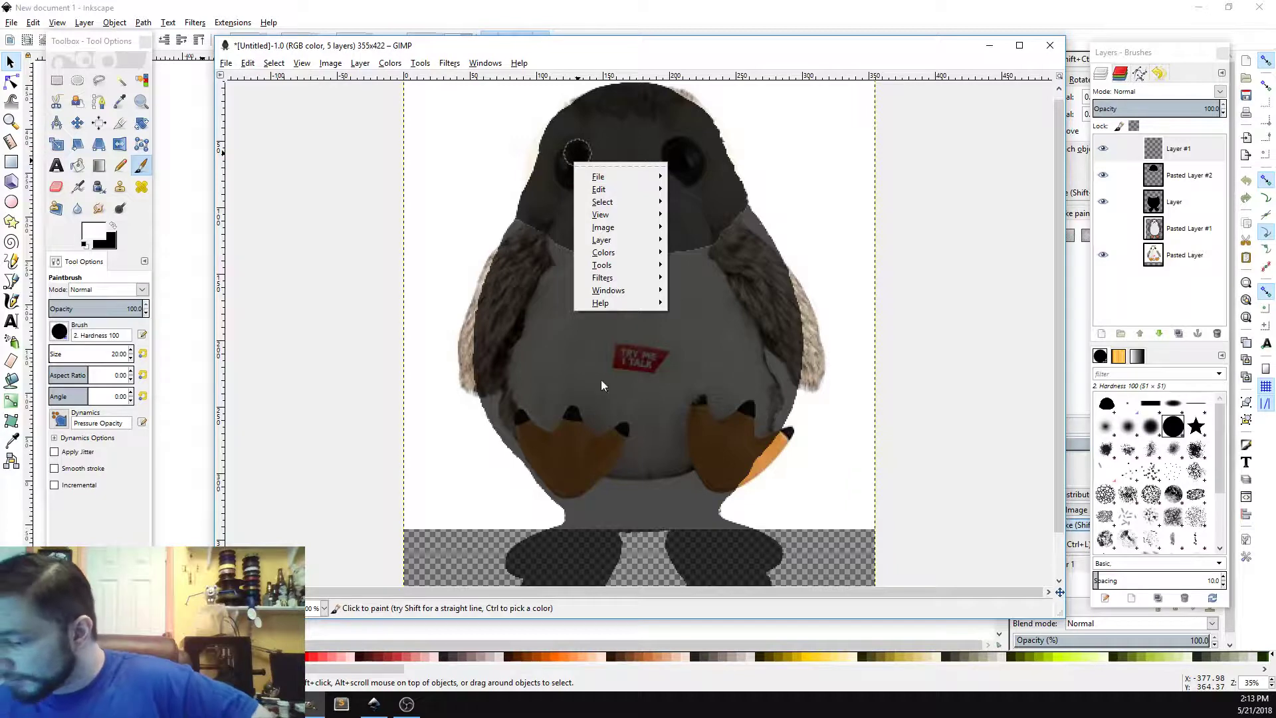
pyautogui.click(325, 608)
pyautogui.click(325, 608)
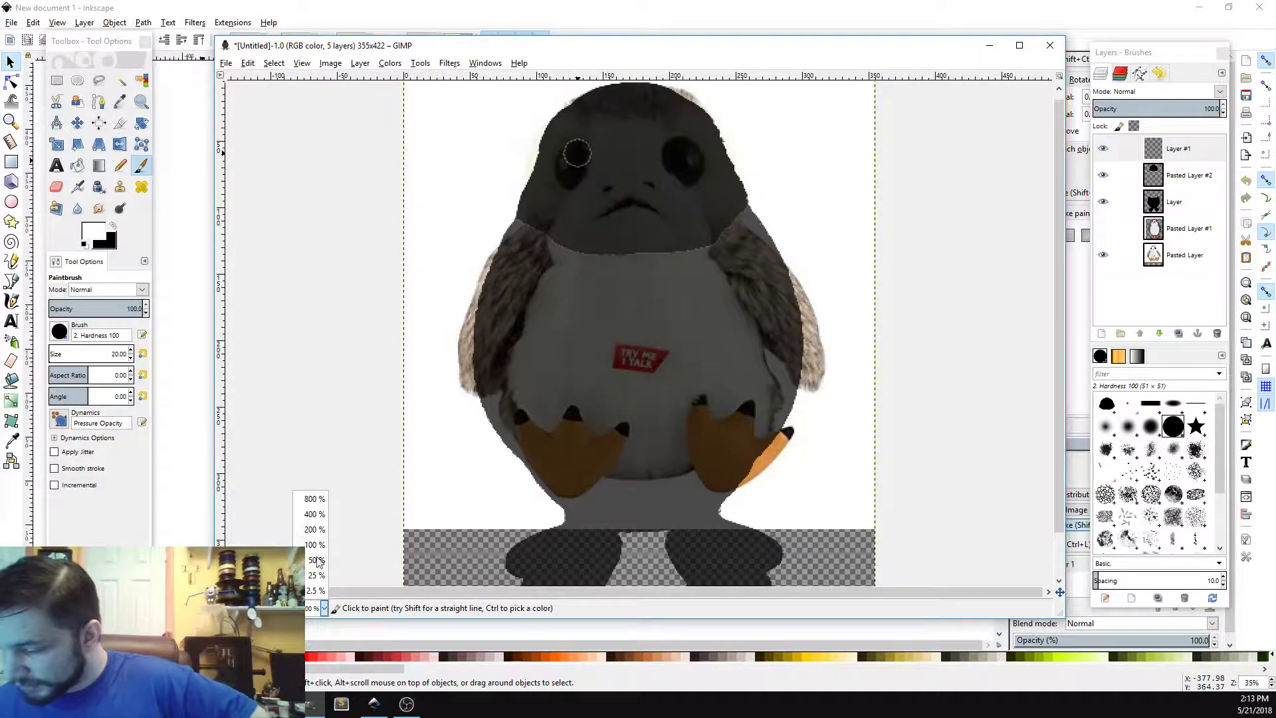
pyautogui.click(315, 513)
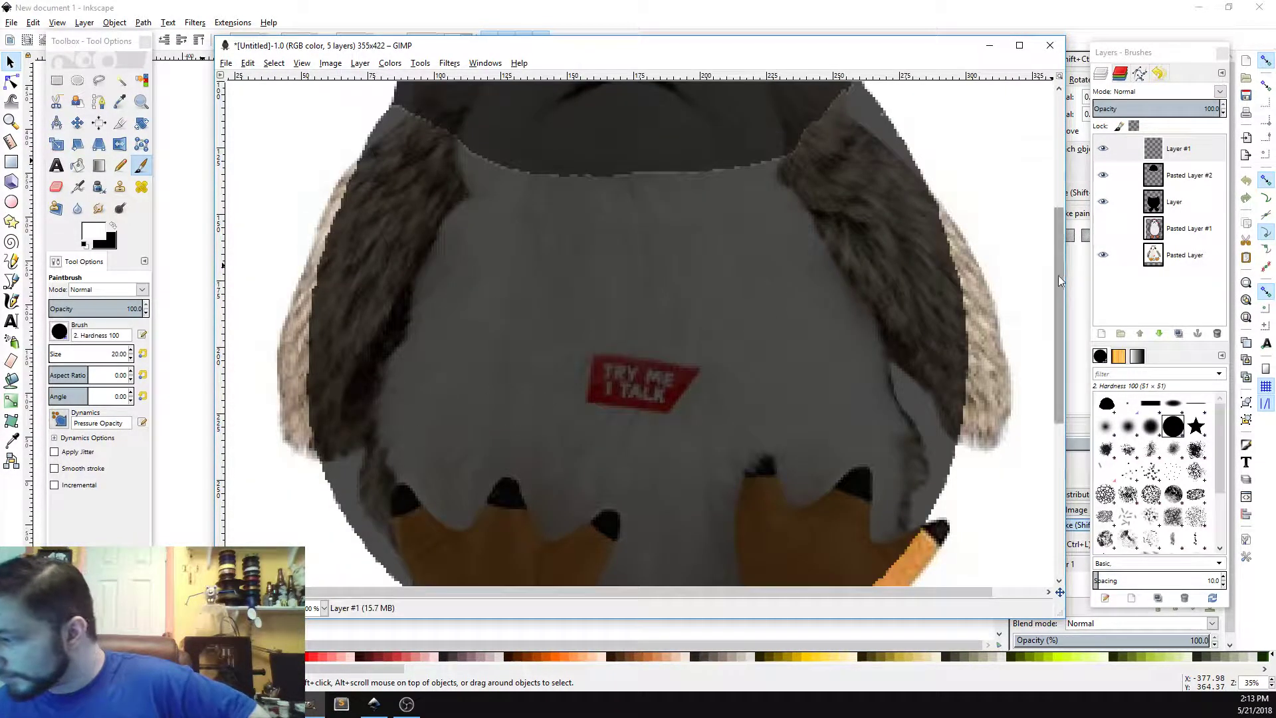
pyautogui.moveTo(1058, 275); pyautogui.dragTo(708, 163)
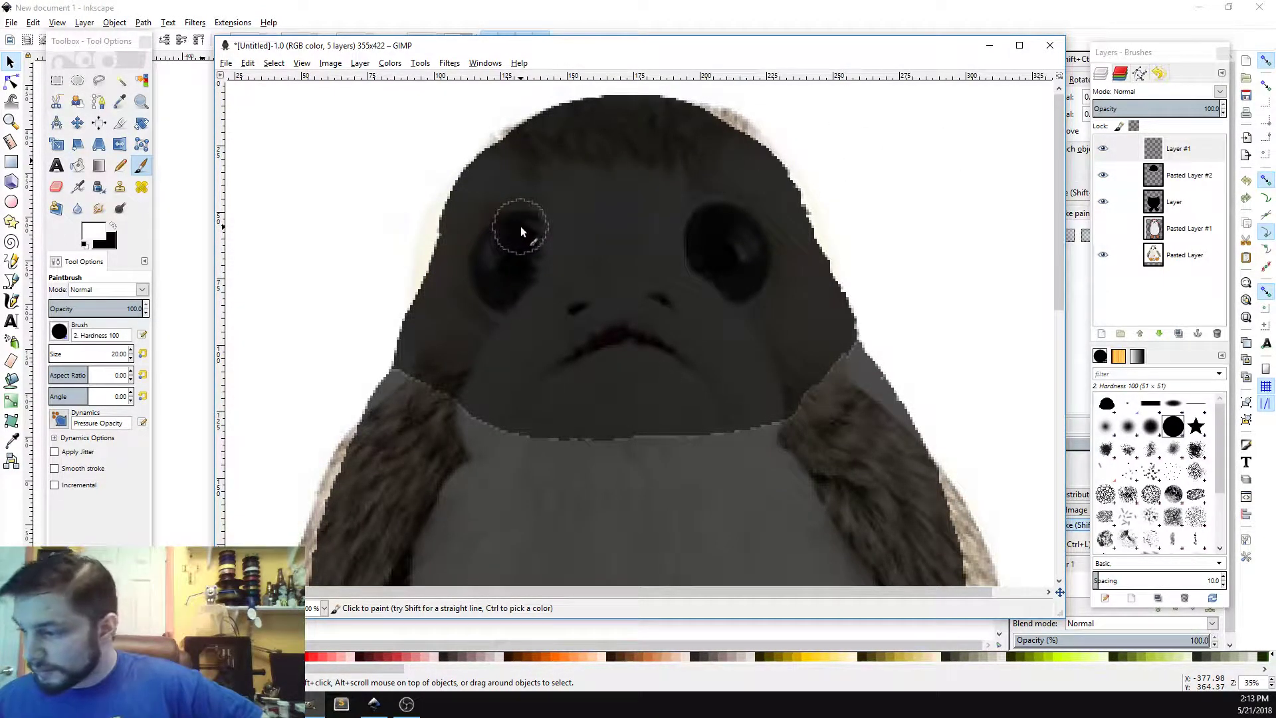
pyautogui.moveTo(520, 226); pyautogui.dragTo(497, 277)
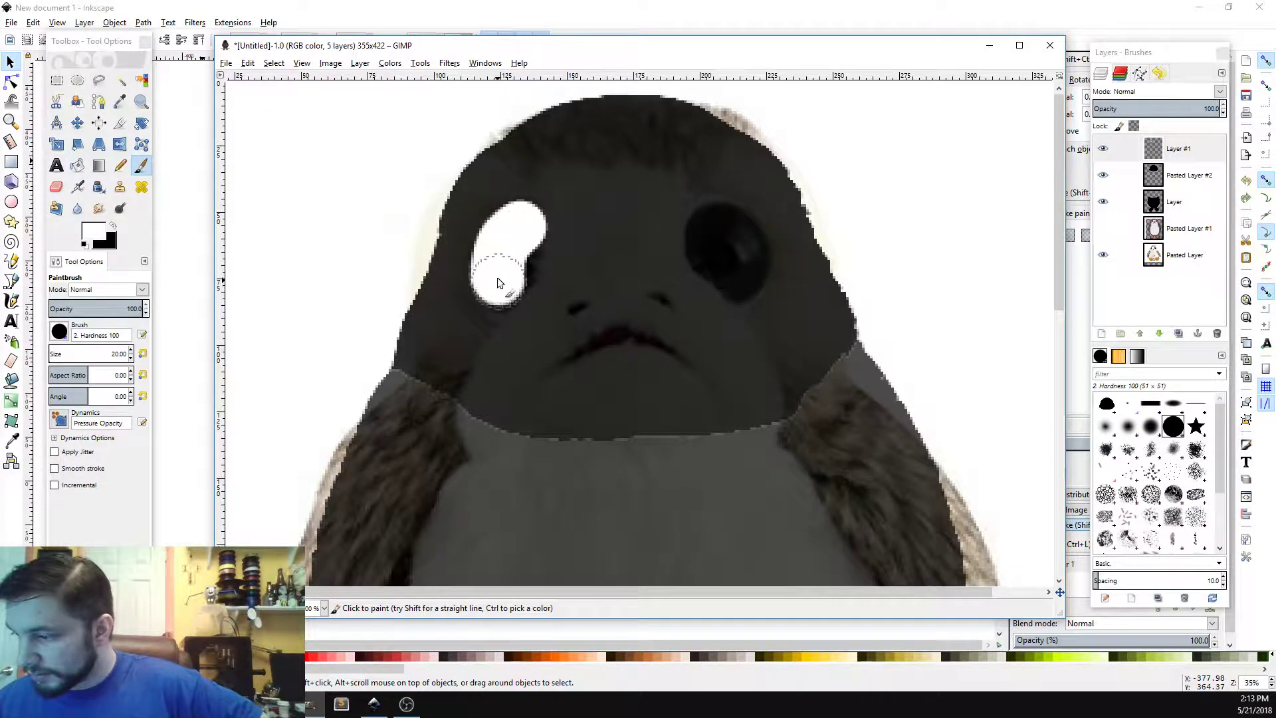
pyautogui.hotkey('ctrl', 'z')
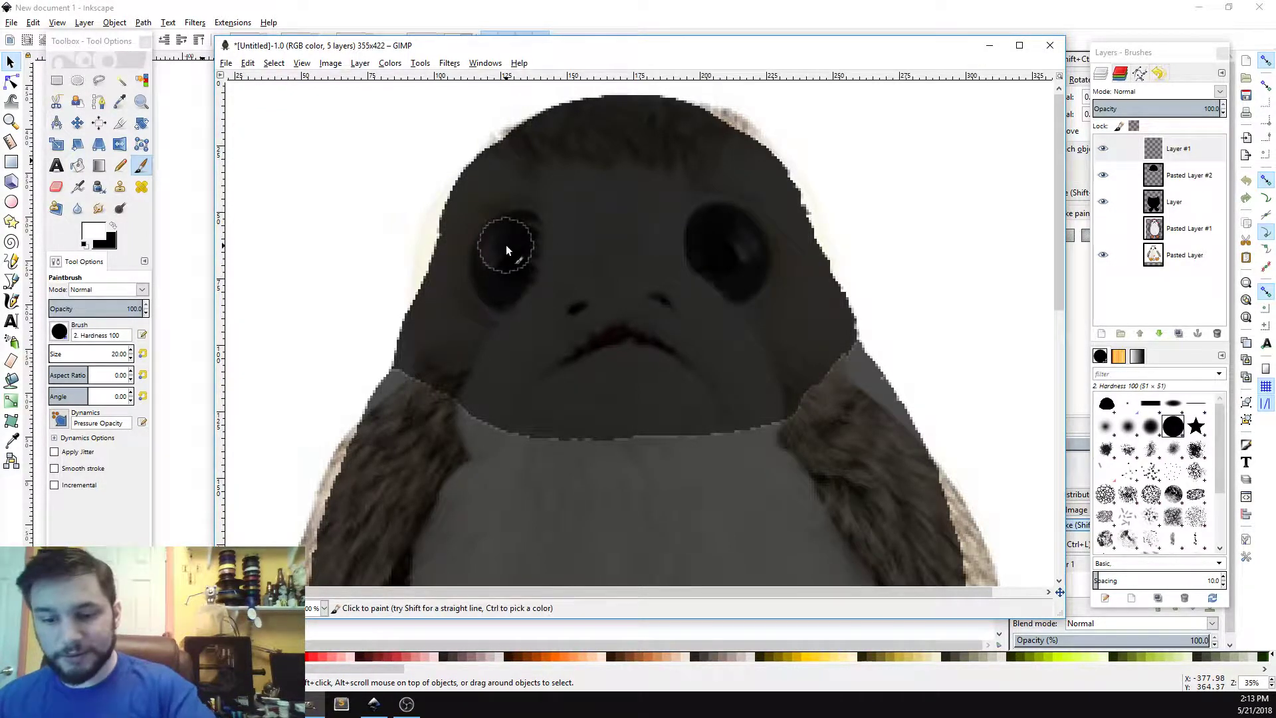
# Step: Shrink the brush to size 7 and paint both of the porg's eyes white on the top layer
pyautogui.press('[')
pyautogui.press('[')
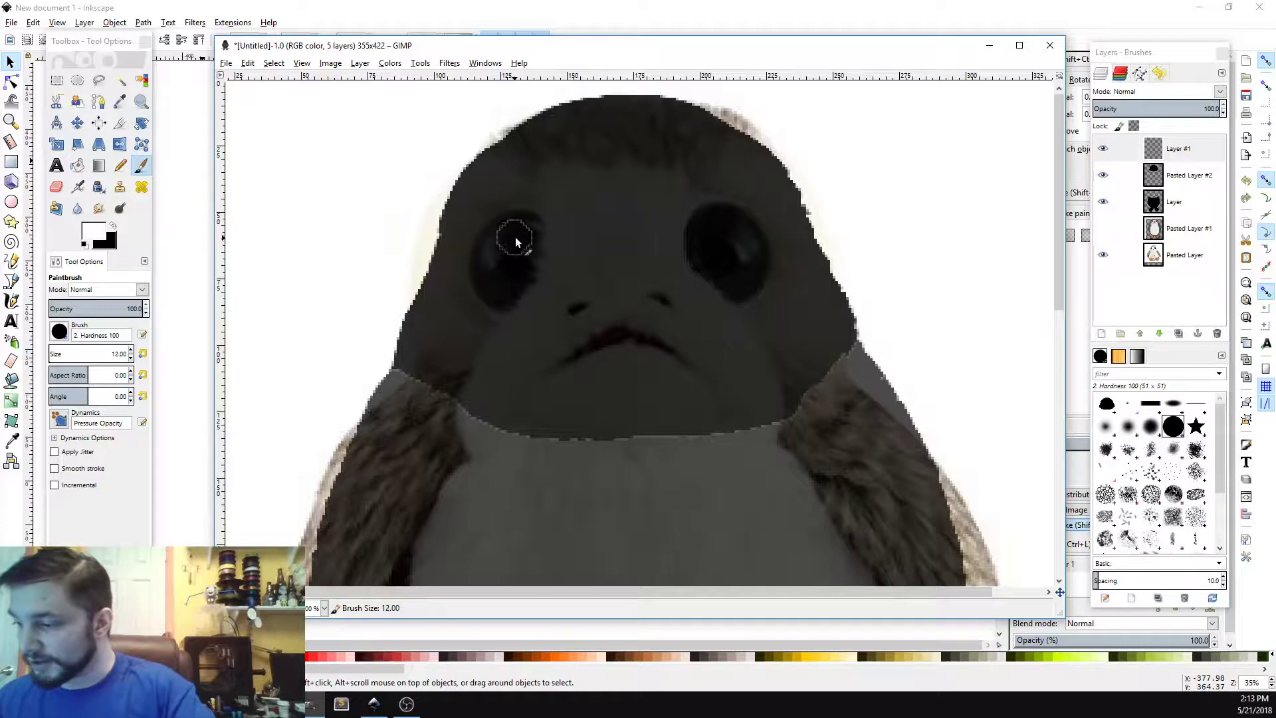
pyautogui.press('[')
pyautogui.press('[')
pyautogui.press('[')
pyautogui.press('[')
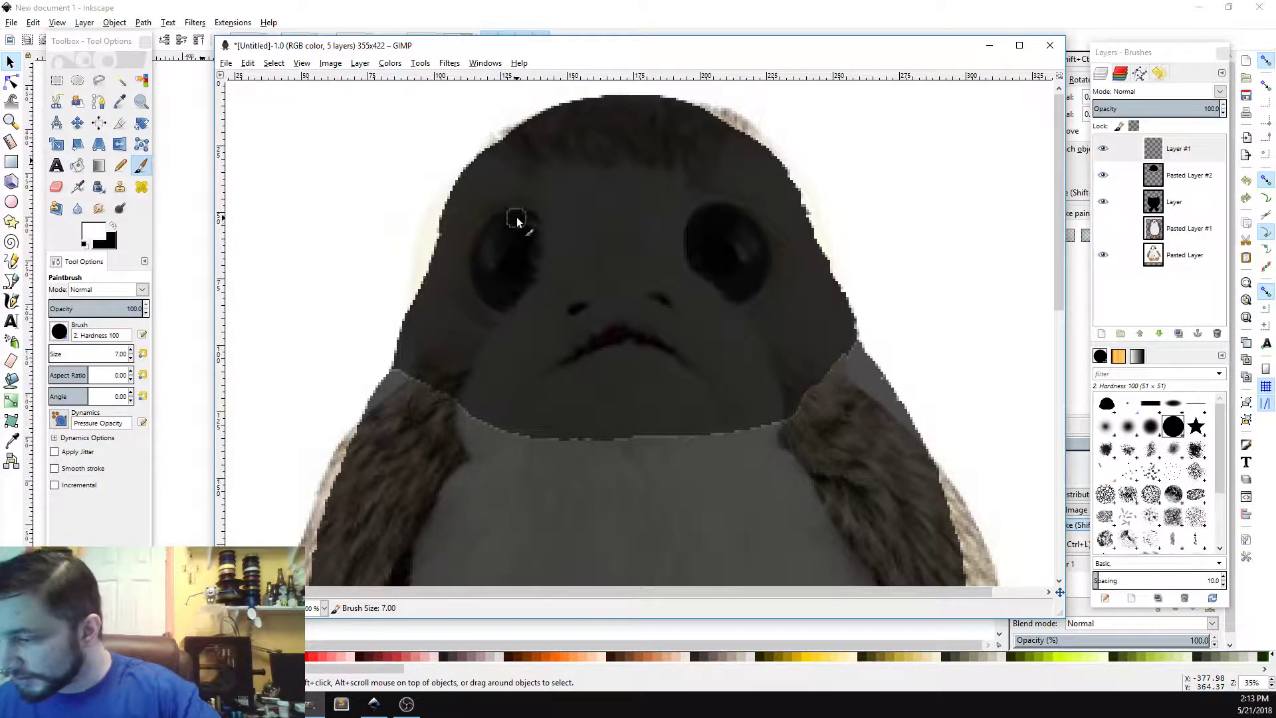
pyautogui.moveTo(517, 217)
pyautogui.mouseDown()
pyautogui.moveTo(488, 238)
pyautogui.moveTo(480, 285)
pyautogui.moveTo(507, 307)
pyautogui.moveTo(527, 273)
pyautogui.mouseUp()
pyautogui.moveTo(534, 237)
pyautogui.mouseDown()
pyautogui.moveTo(530, 219)
pyautogui.moveTo(505, 257)
pyautogui.moveTo(528, 244)
pyautogui.mouseUp()
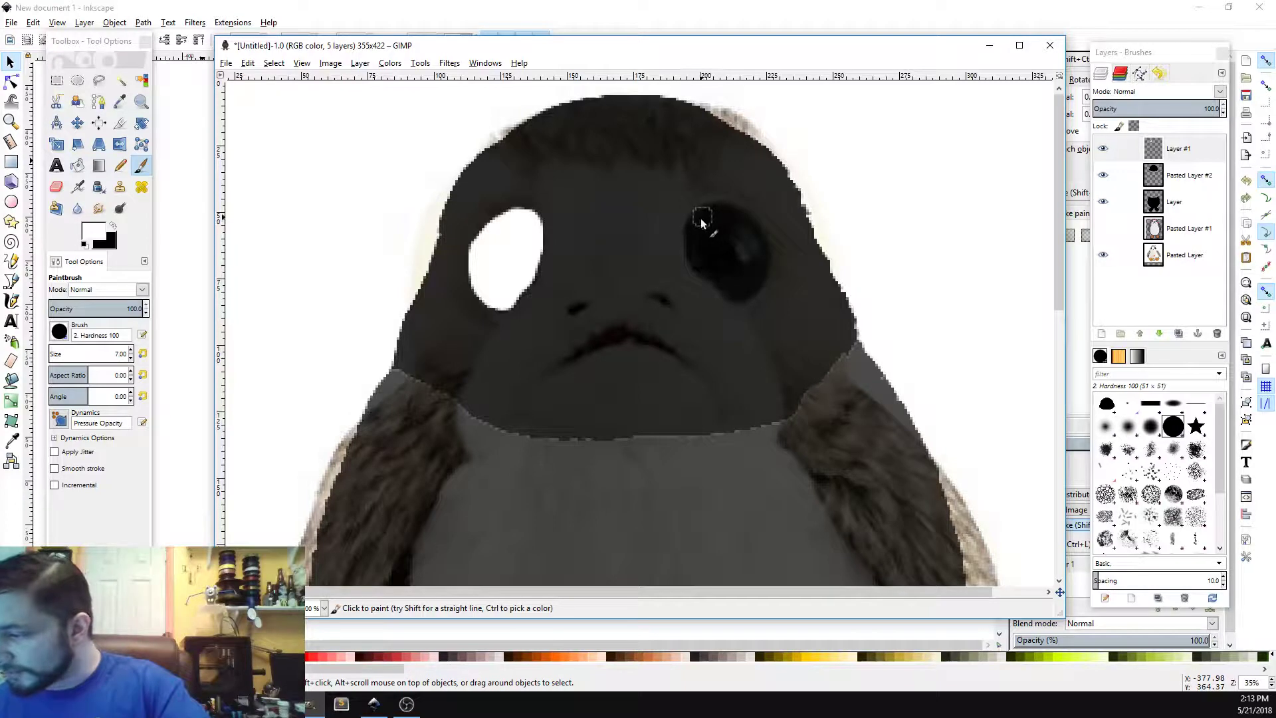
pyautogui.moveTo(697, 216)
pyautogui.mouseDown()
pyautogui.moveTo(698, 262)
pyautogui.moveTo(736, 295)
pyautogui.moveTo(766, 266)
pyautogui.moveTo(763, 238)
pyautogui.moveTo(734, 217)
pyautogui.mouseUp()
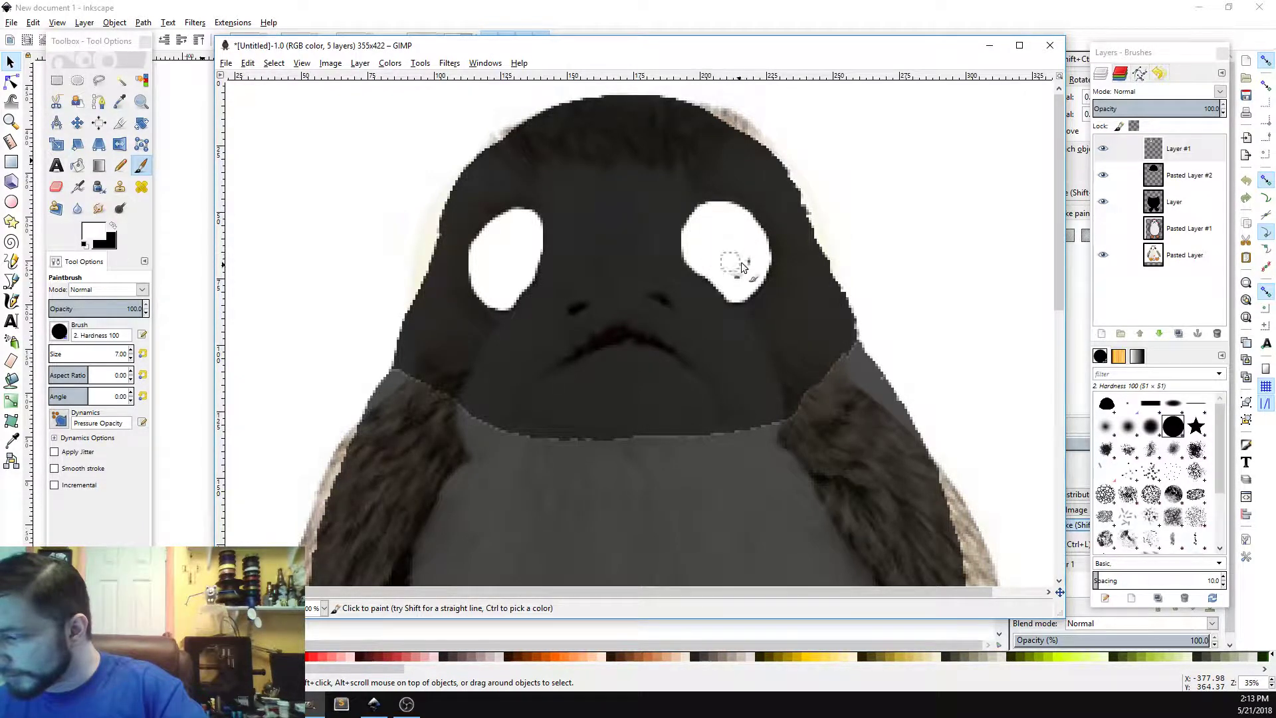
# Step: Shrink the brush to size 3 and paint the porg's nostrils and mouth white on the top layer
pyautogui.press('[')
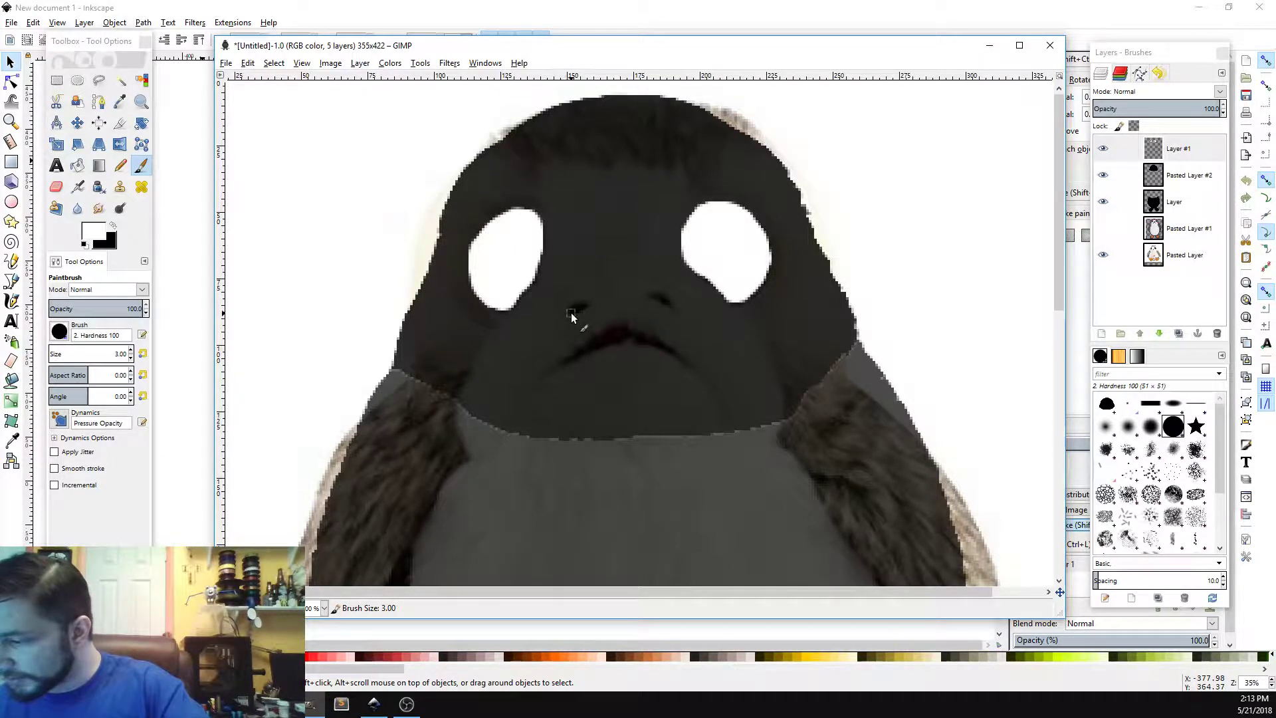
pyautogui.moveTo(569, 309); pyautogui.dragTo(579, 305)
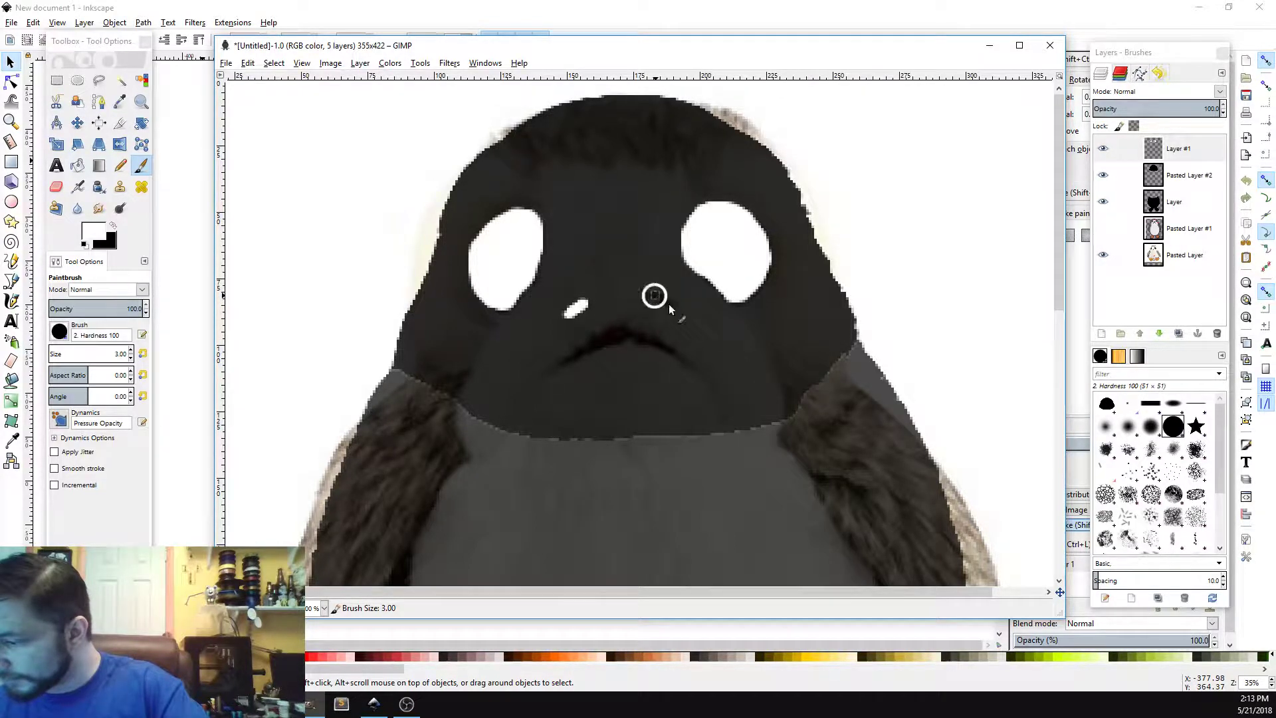
pyautogui.moveTo(656, 297); pyautogui.dragTo(675, 306)
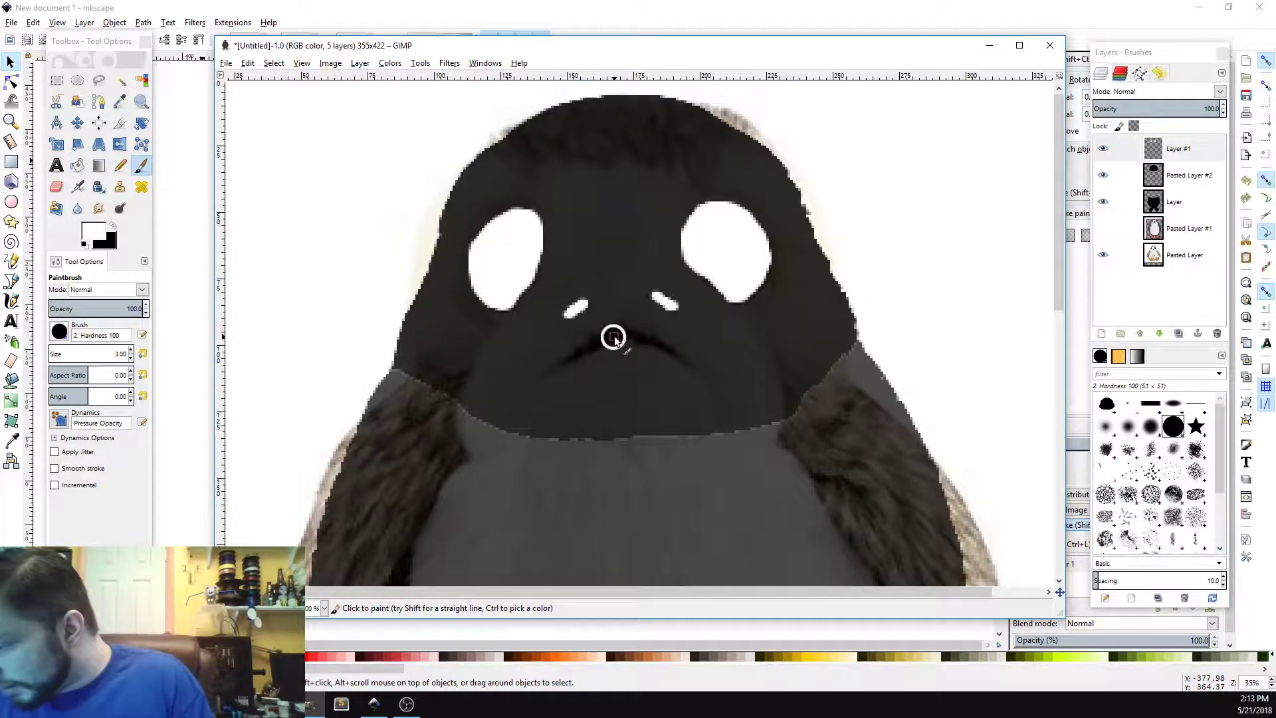
pyautogui.moveTo(614, 336)
pyautogui.mouseDown()
pyautogui.moveTo(569, 360)
pyautogui.moveTo(635, 336)
pyautogui.moveTo(691, 368)
pyautogui.moveTo(650, 346)
pyautogui.mouseUp()
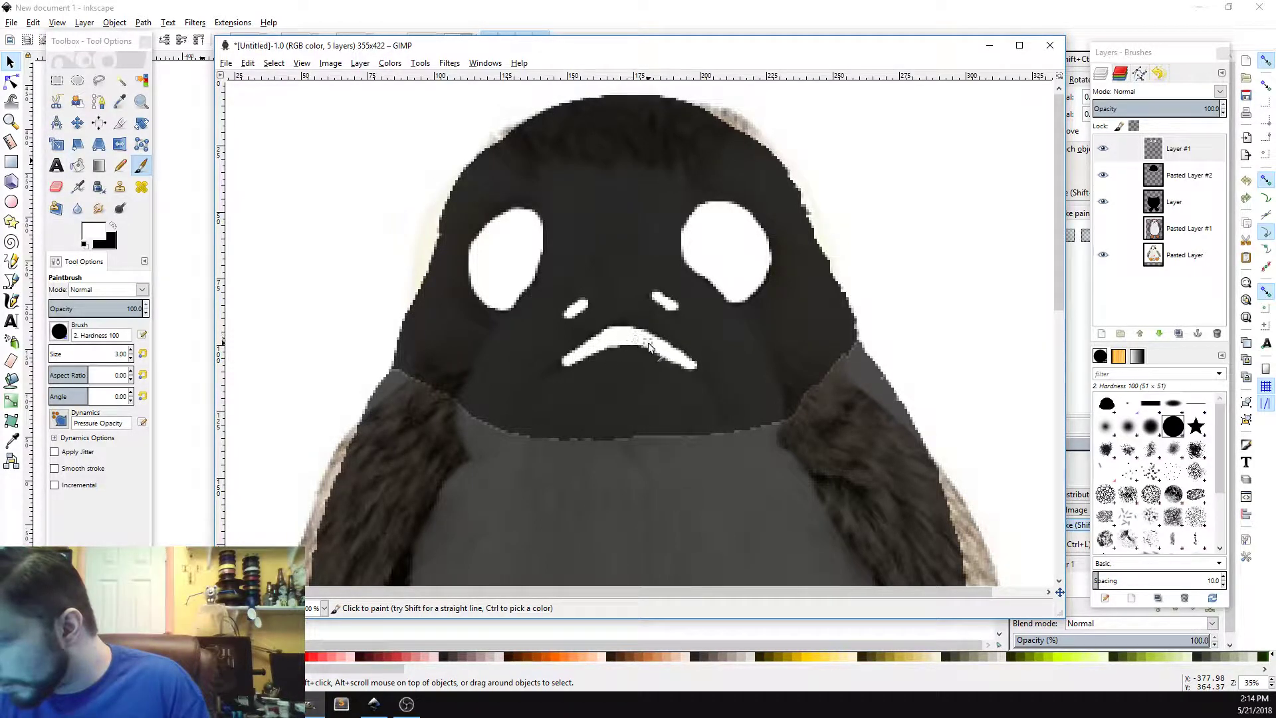
pyautogui.moveTo(573, 360)
pyautogui.mouseDown()
pyautogui.moveTo(563, 365)
pyautogui.moveTo(618, 337)
pyautogui.mouseUp()
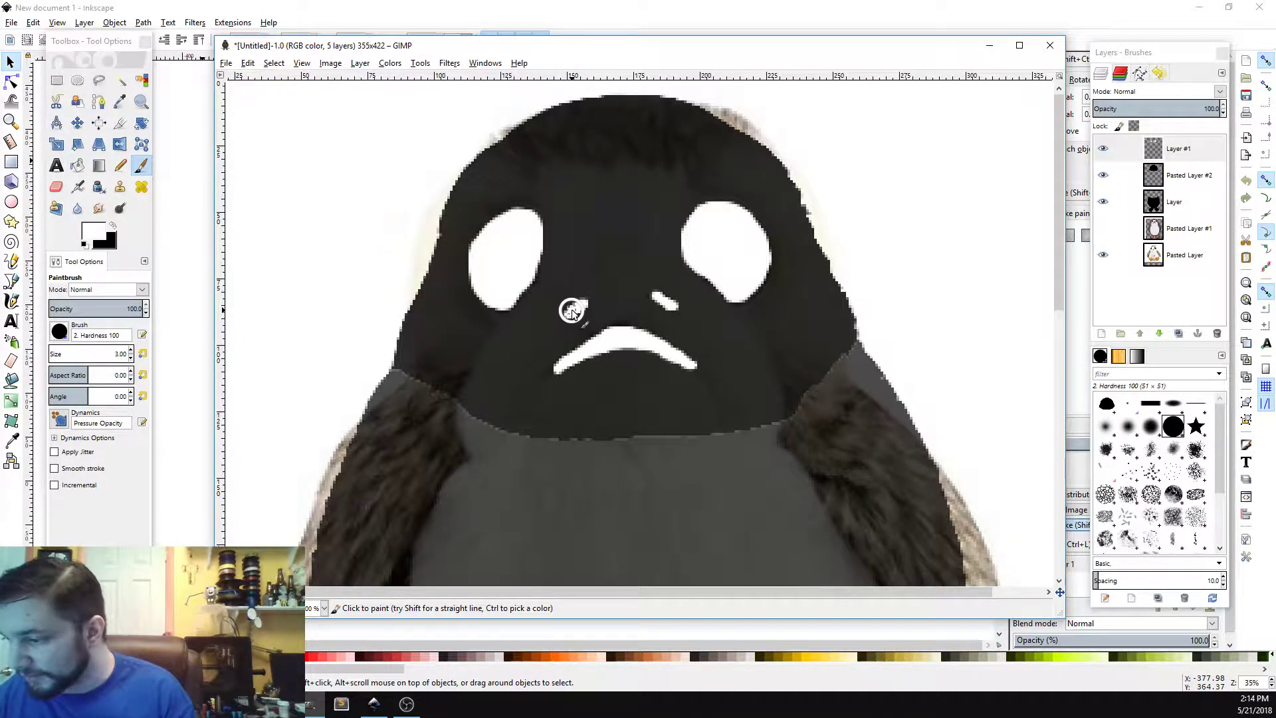
pyautogui.moveTo(572, 312)
pyautogui.mouseDown()
pyautogui.moveTo(660, 288)
pyautogui.moveTo(653, 297)
pyautogui.moveTo(674, 310)
pyautogui.moveTo(650, 293)
pyautogui.moveTo(675, 311)
pyautogui.mouseUp()
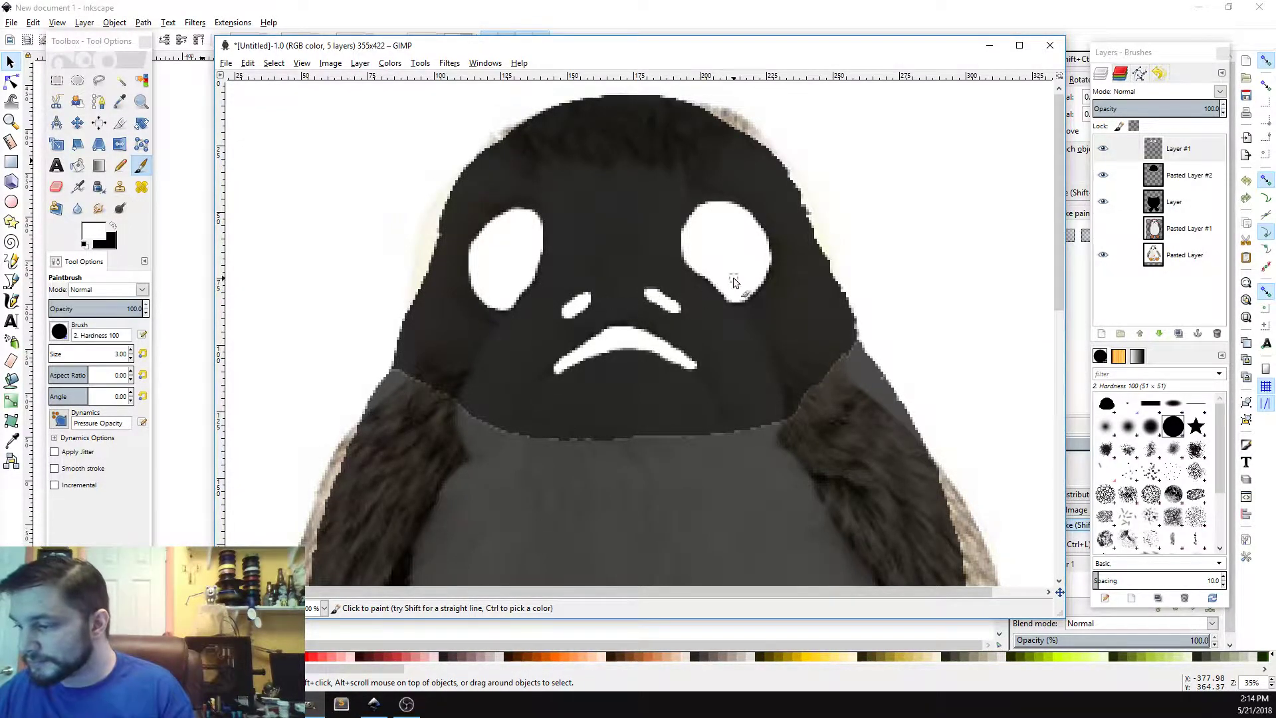
pyautogui.press('ctrl')
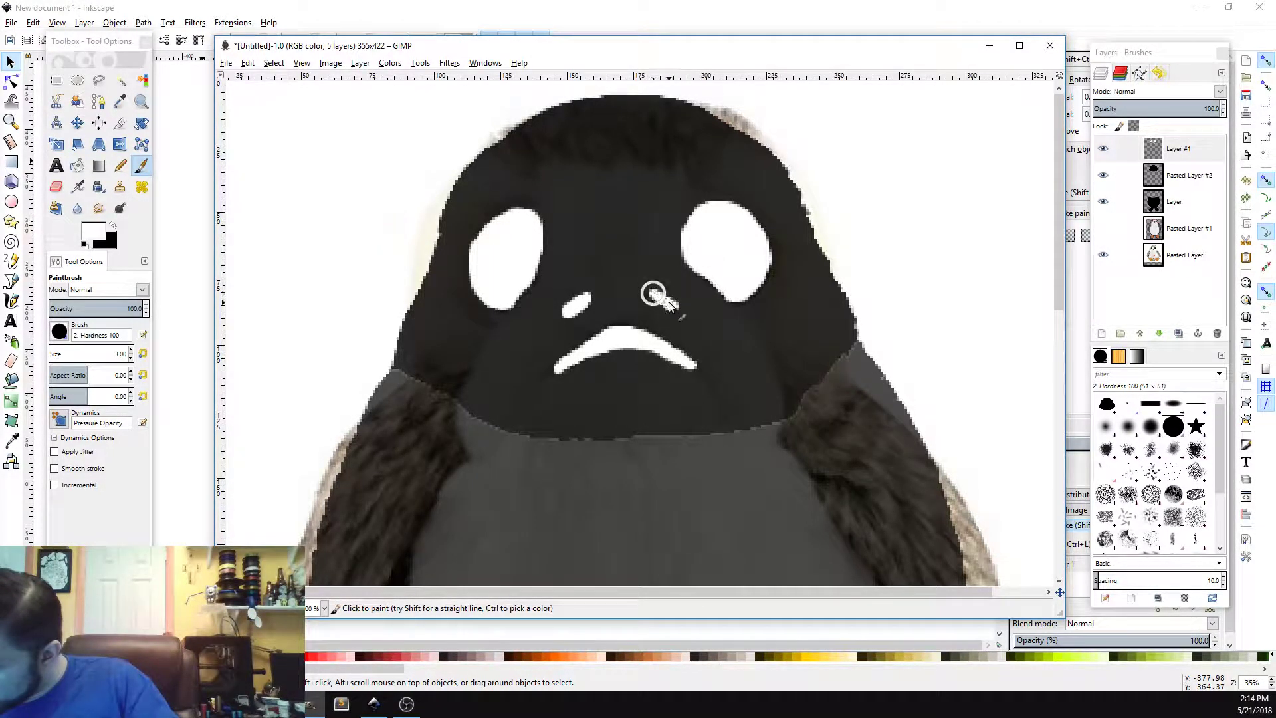
pyautogui.moveTo(652, 292); pyautogui.dragTo(673, 306)
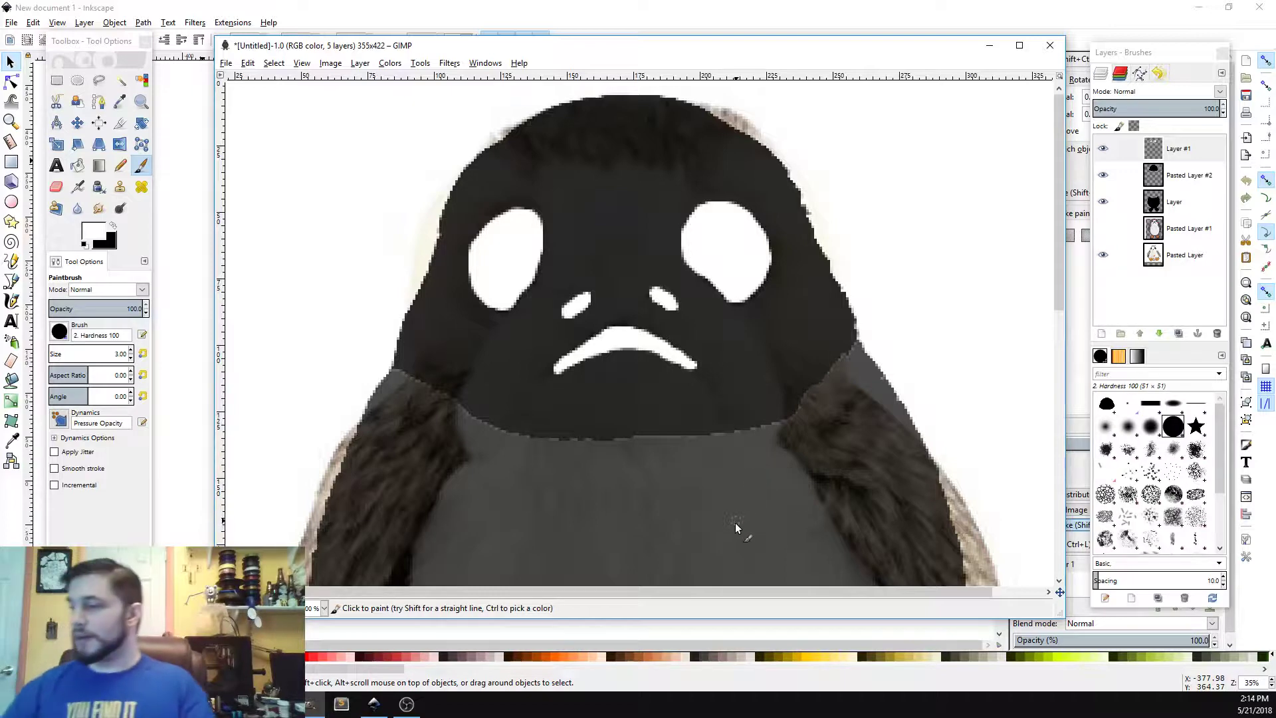
# Step: Fuzzy-select the white eyes, nostrils and mouth together as one combined selection
pyautogui.click(120, 80)
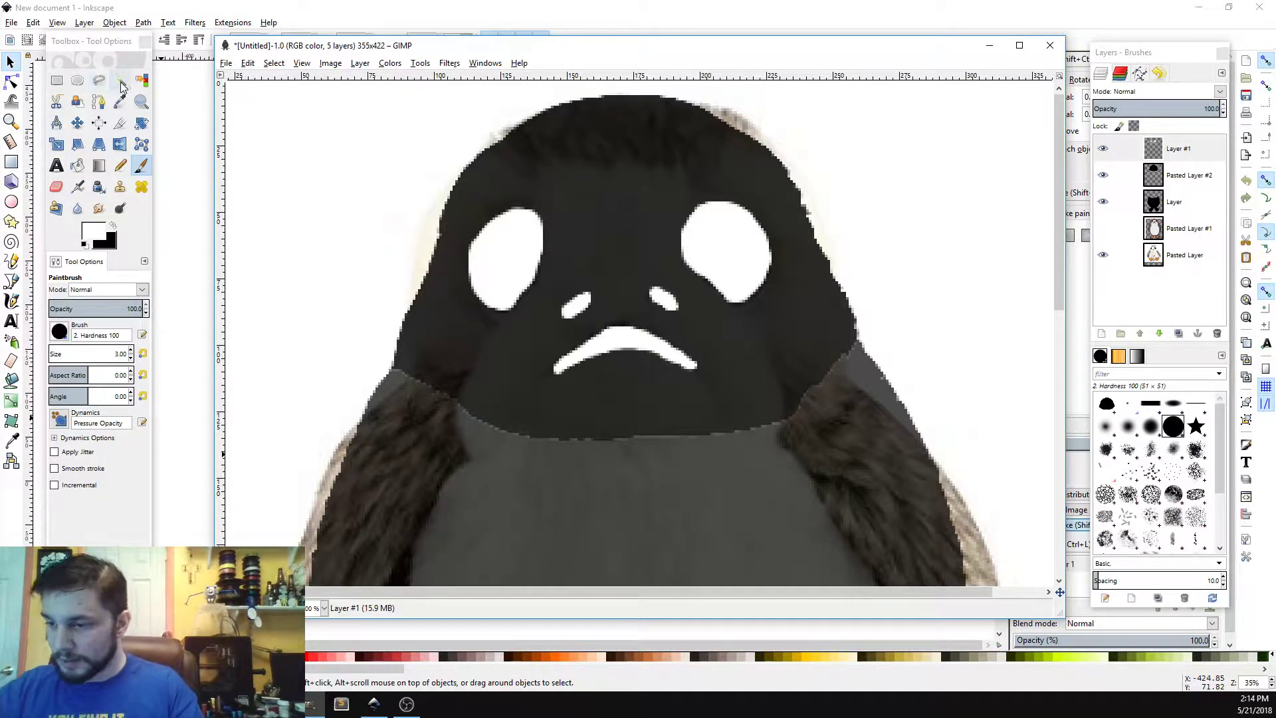
pyautogui.click(512, 258)
pyautogui.keyDown('shift'); pyautogui.click(732, 245); pyautogui.keyUp('shift')
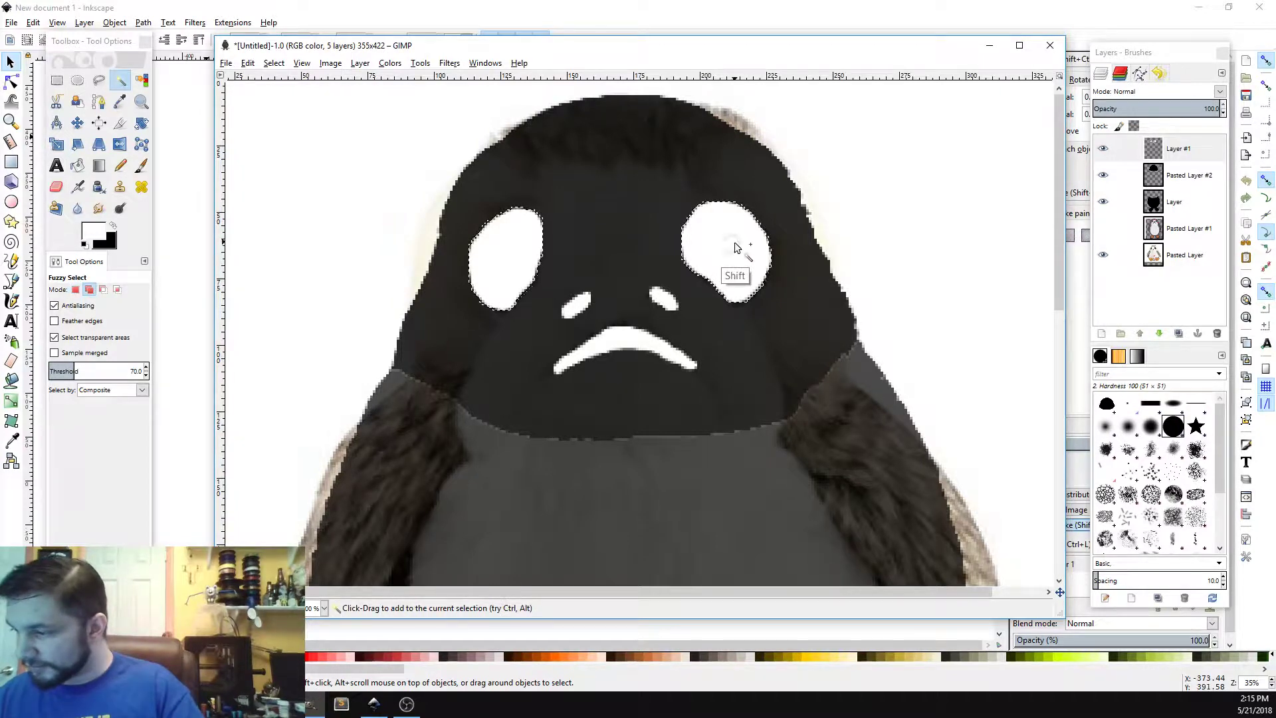
pyautogui.keyDown('shift'); pyautogui.click(577, 307); pyautogui.keyUp('shift')
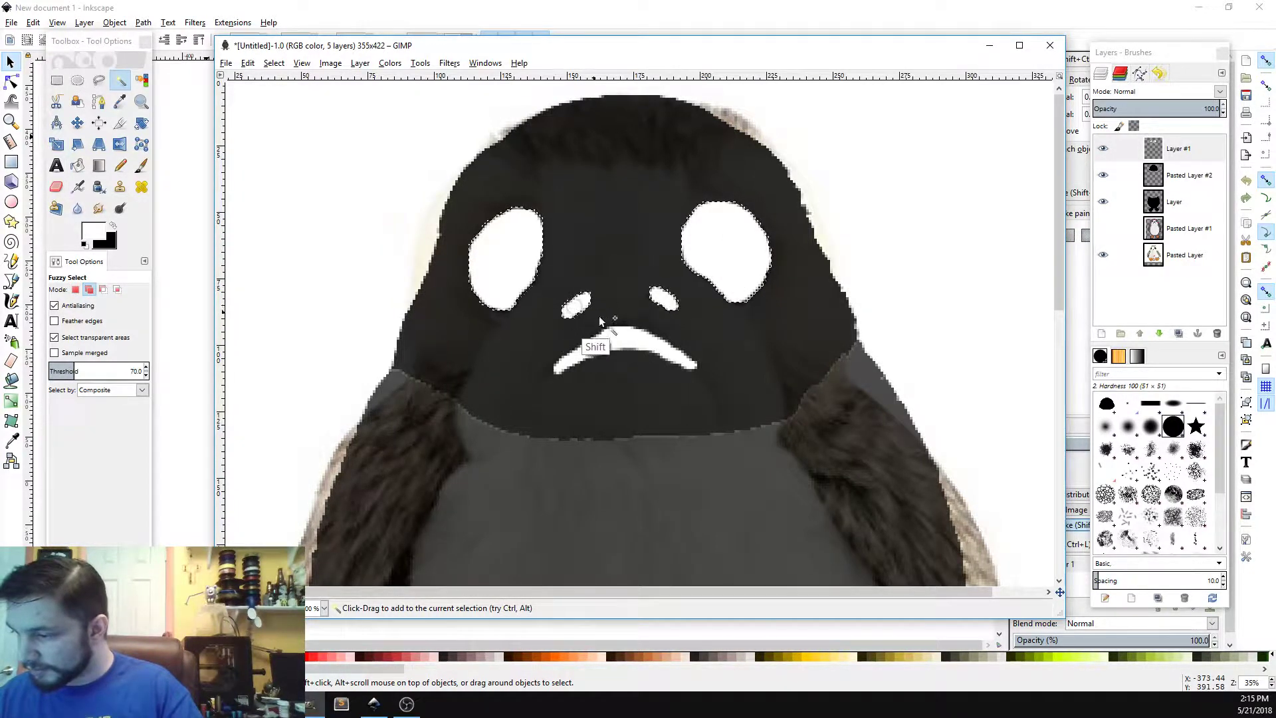
pyautogui.keyDown('shift'); pyautogui.click(628, 338); pyautogui.keyUp('shift')
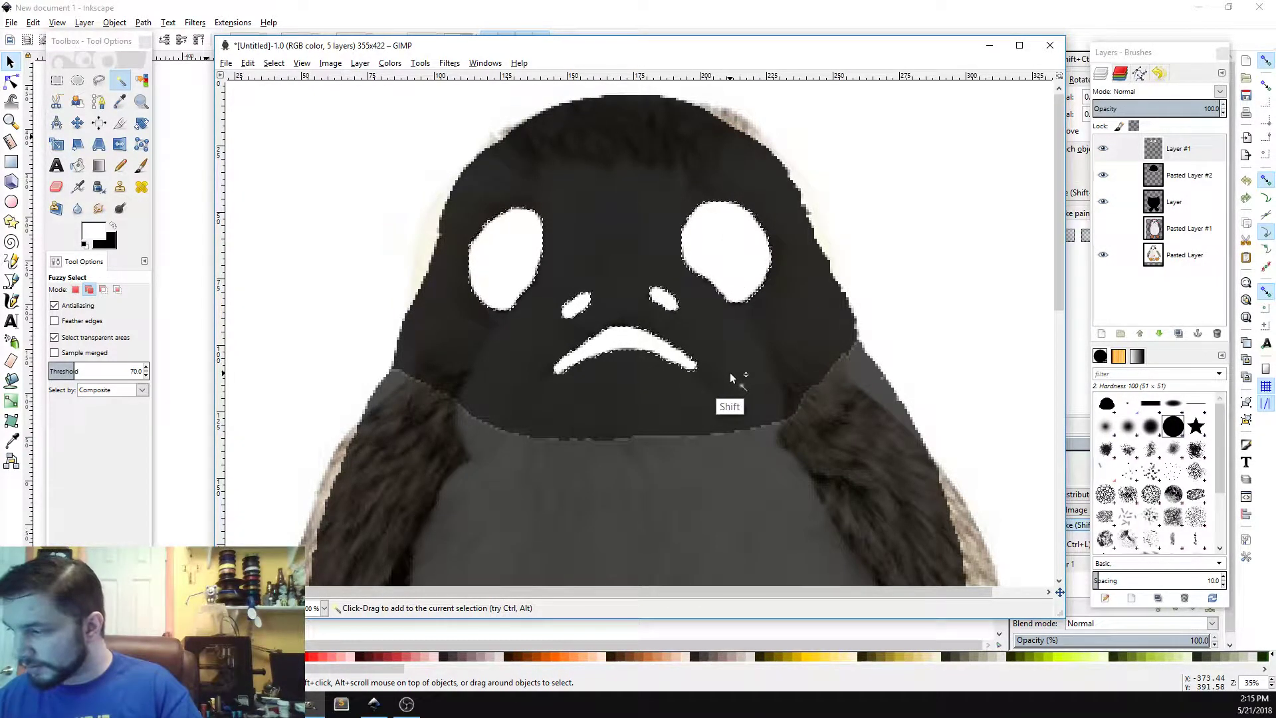
# Step: Hide Layer #1 and set the opacity of Pasted Layer #2 to 100
pyautogui.click(1187, 176)
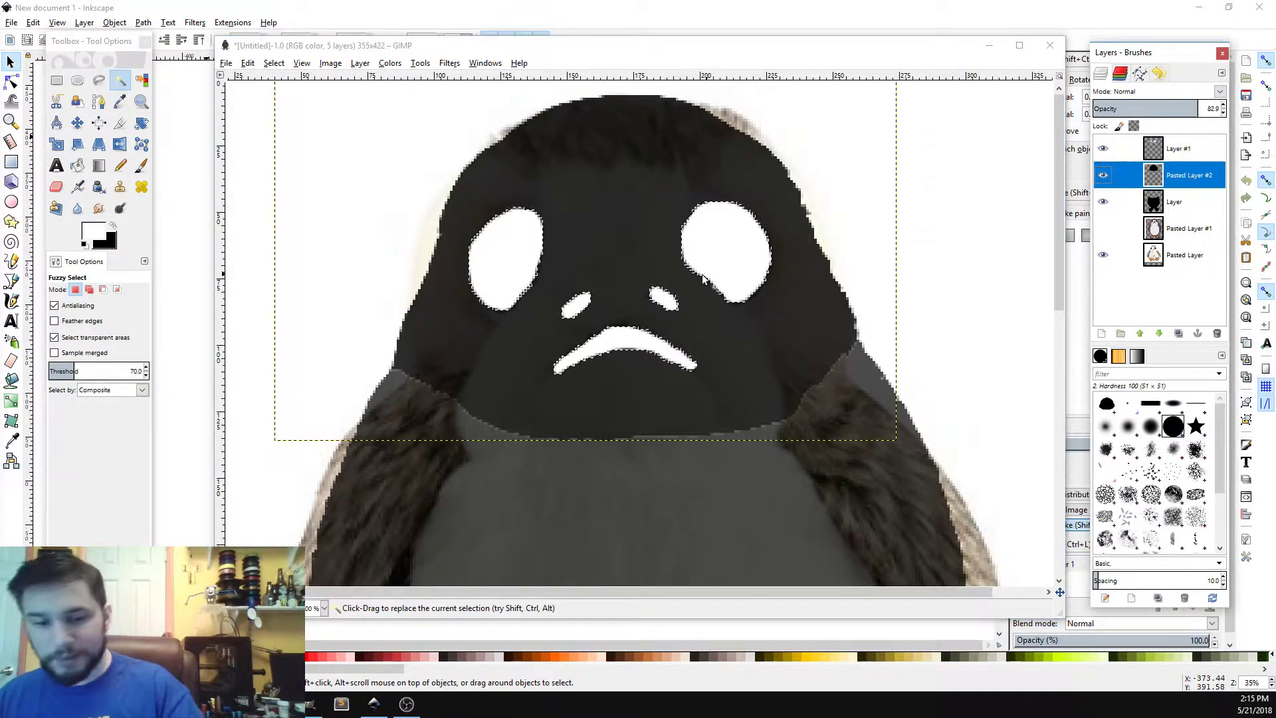
pyautogui.click(1105, 150)
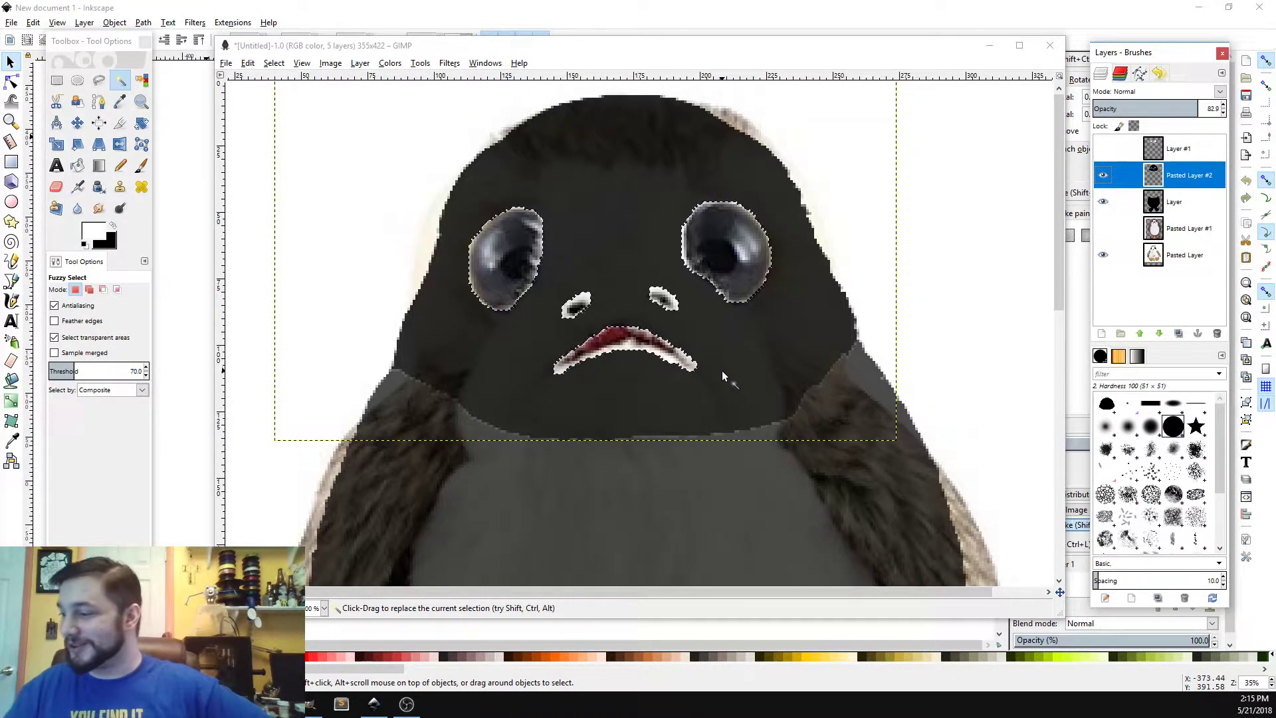
pyautogui.click(1205, 108)
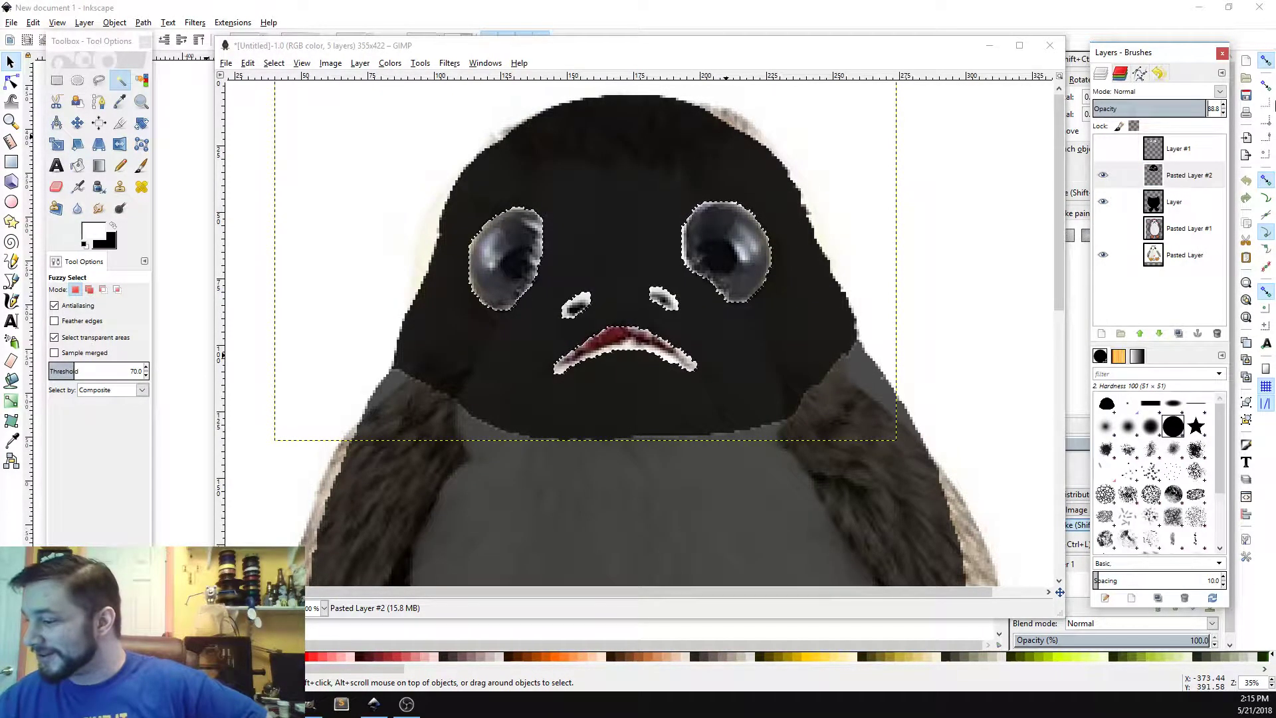
pyautogui.moveTo(1204, 109); pyautogui.dragTo(1210, 108)
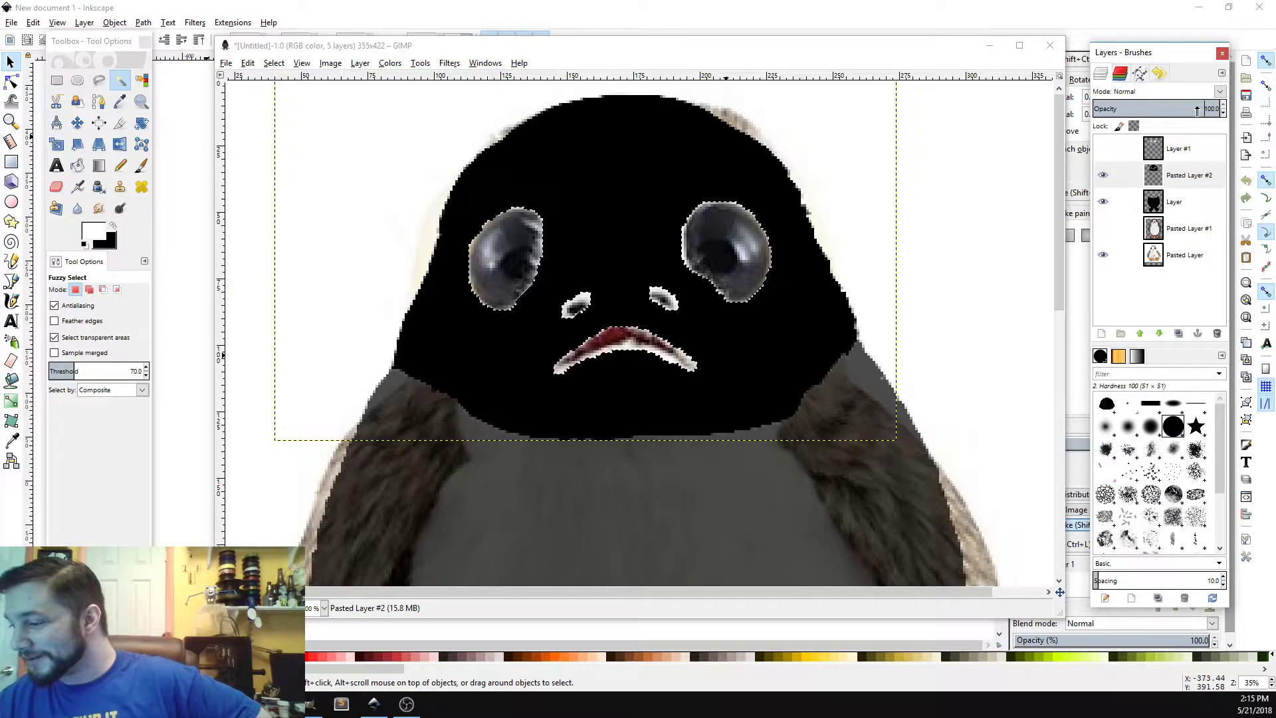
# Step: Clear the current selection
pyautogui.click(273, 63)
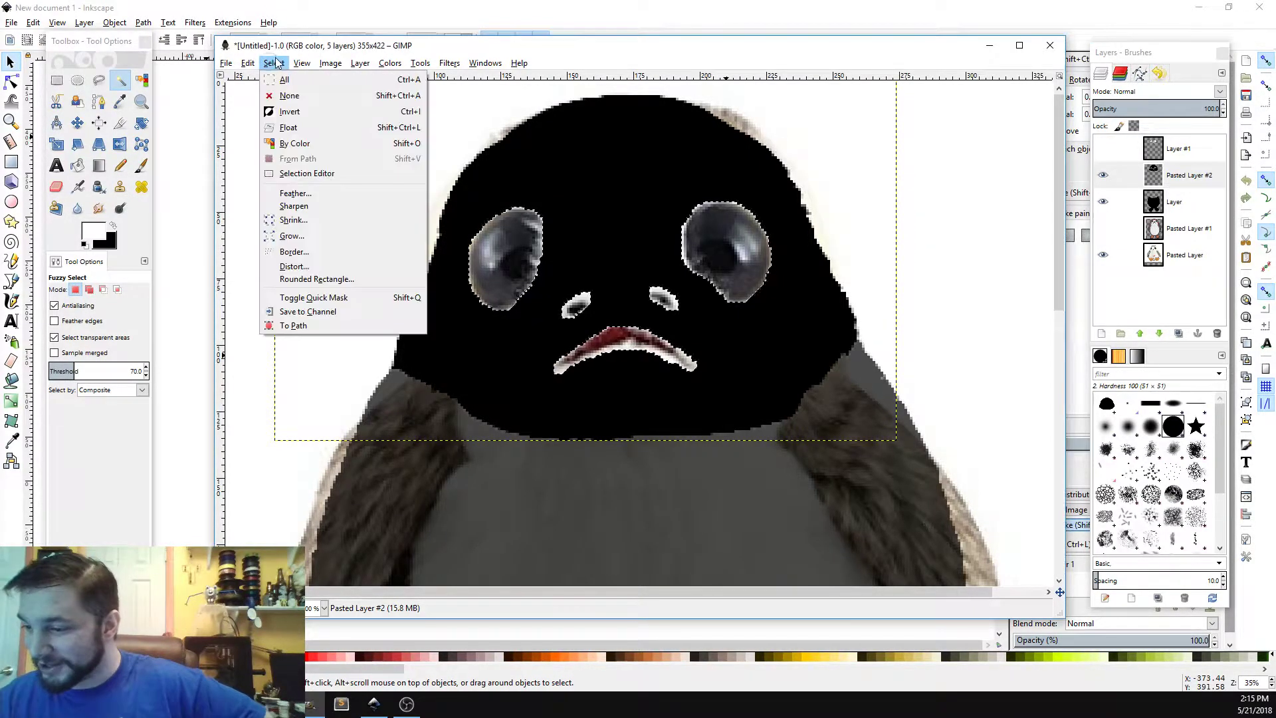
pyautogui.click(351, 98)
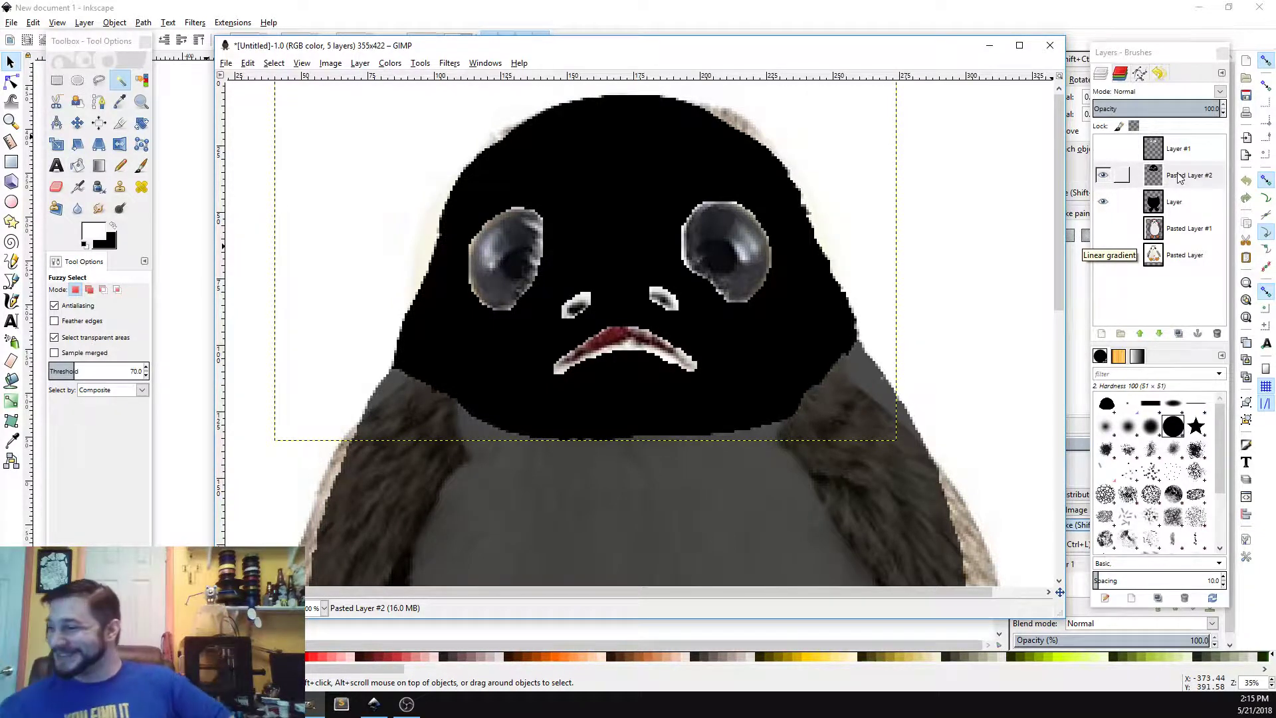
pyautogui.moveTo(1058, 174)
pyautogui.mouseDown()
pyautogui.moveTo(1057, 336)
pyautogui.moveTo(1059, 170)
pyautogui.mouseUp()
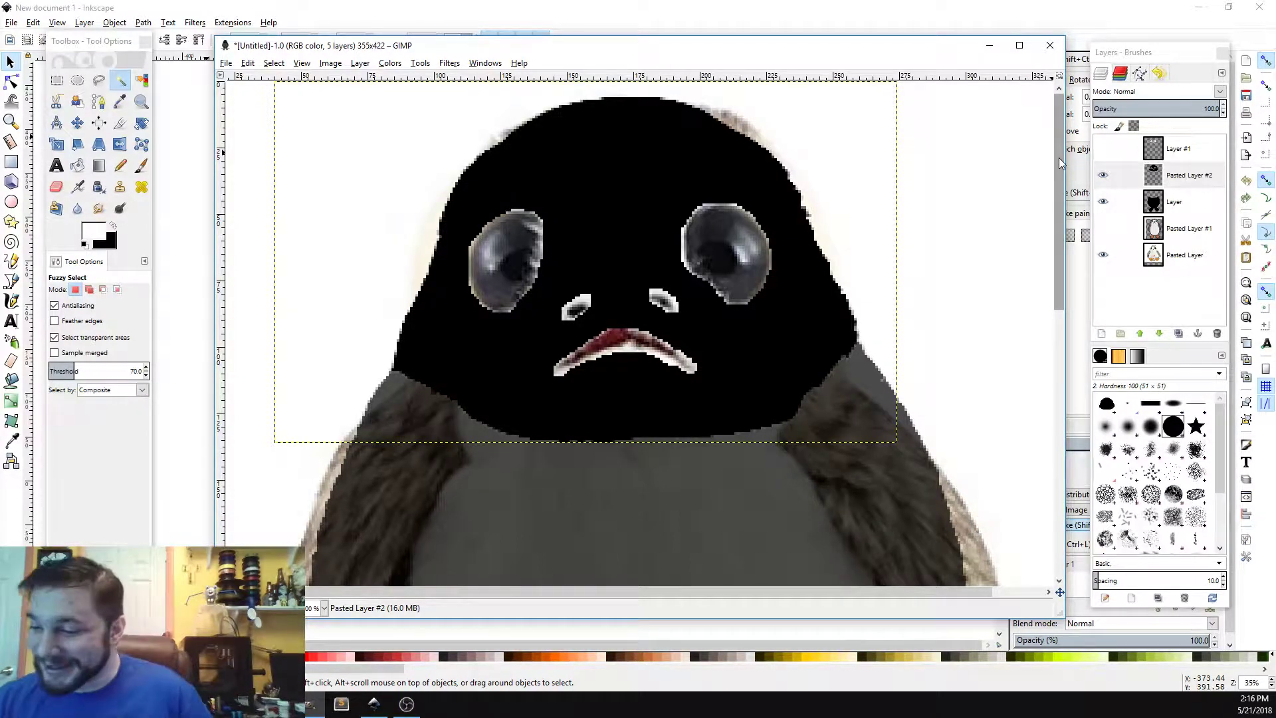
# Step: Try painting gray teeth across the mouth with the size 3 brush
pyautogui.click(139, 166)
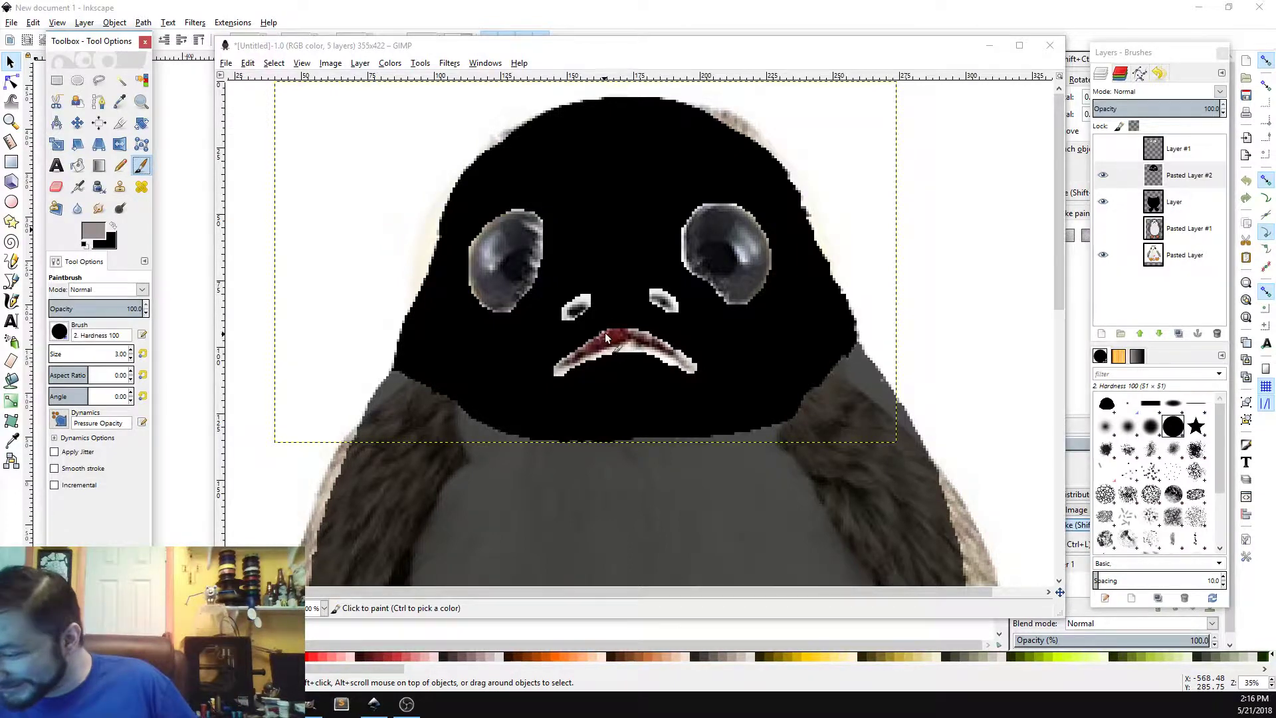
pyautogui.moveTo(607, 330); pyautogui.dragTo(607, 354)
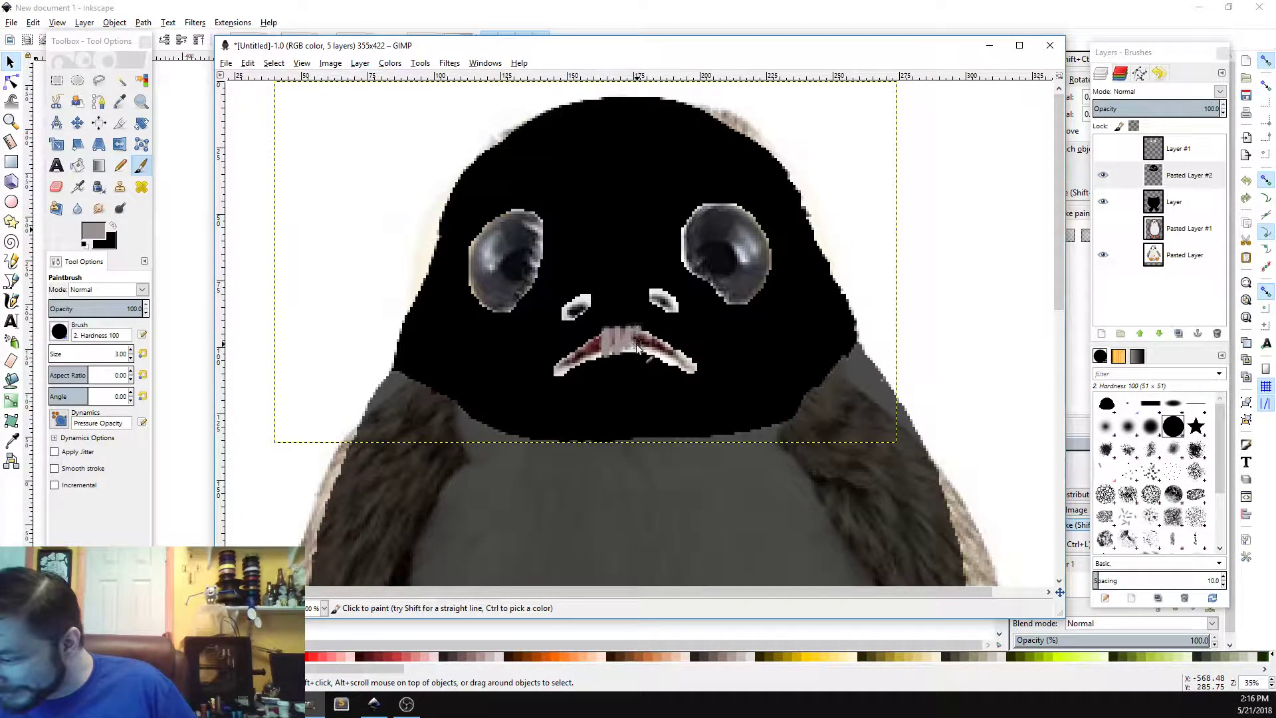
pyautogui.rightClick(637, 347)
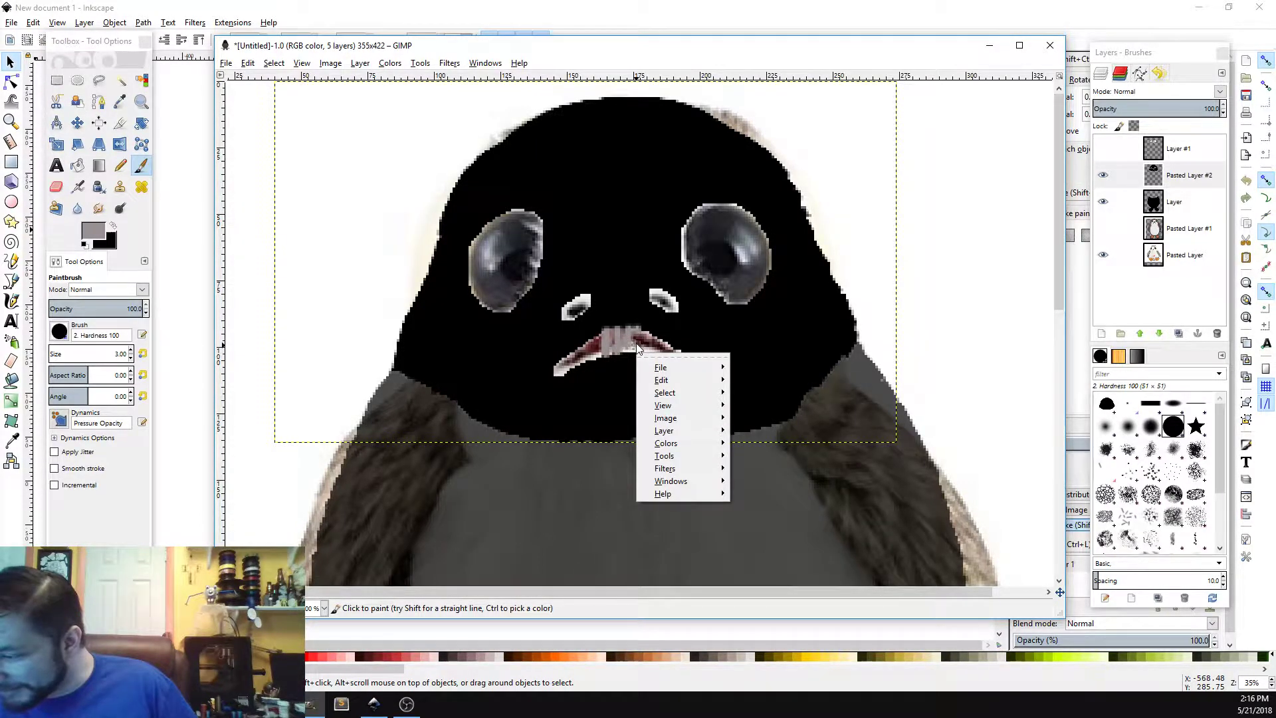
pyautogui.click(636, 343)
pyautogui.moveTo(638, 343)
pyautogui.mouseDown()
pyautogui.moveTo(639, 357)
pyautogui.moveTo(653, 346)
pyautogui.moveTo(650, 359)
pyautogui.mouseUp()
pyautogui.moveTo(663, 340)
pyautogui.mouseDown()
pyautogui.moveTo(670, 357)
pyautogui.moveTo(676, 343)
pyautogui.moveTo(672, 369)
pyautogui.moveTo(688, 347)
pyautogui.moveTo(693, 367)
pyautogui.mouseUp()
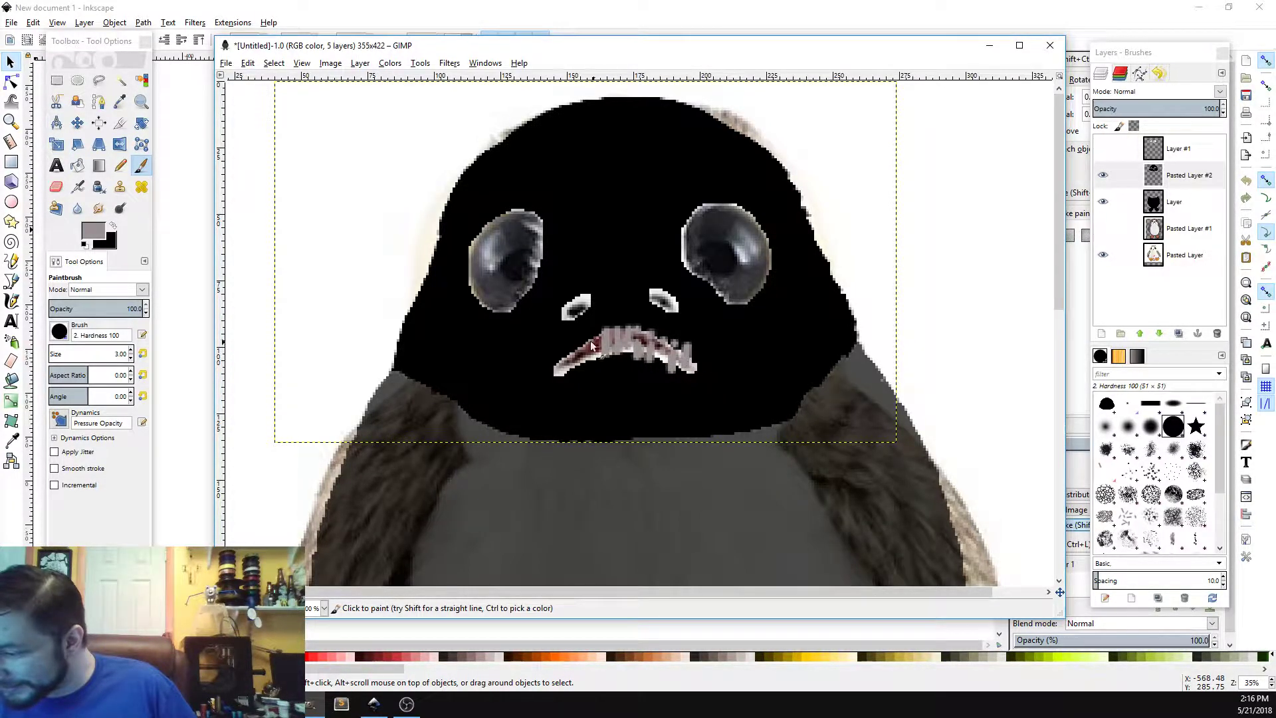
pyautogui.moveTo(591, 336)
pyautogui.mouseDown()
pyautogui.moveTo(592, 360)
pyautogui.moveTo(585, 337)
pyautogui.moveTo(563, 366)
pyautogui.mouseUp()
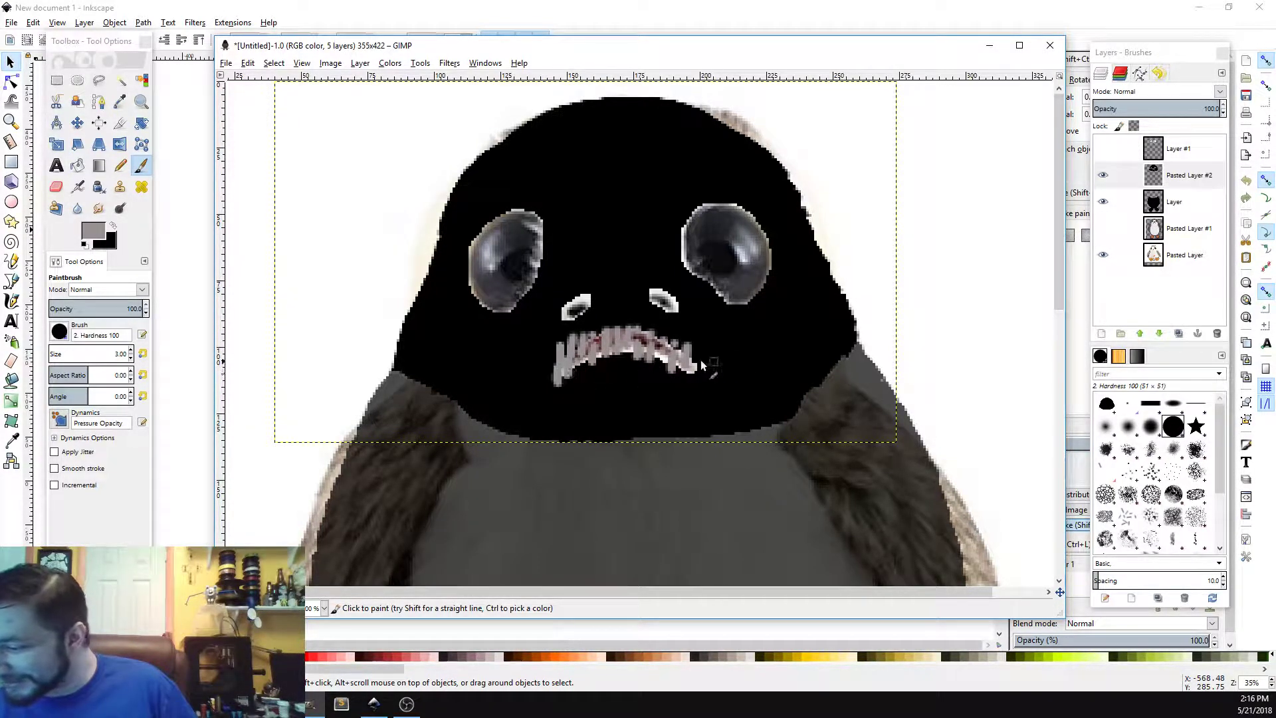
pyautogui.moveTo(696, 363)
pyautogui.mouseDown()
pyautogui.moveTo(734, 323)
pyautogui.moveTo(740, 355)
pyautogui.moveTo(711, 343)
pyautogui.mouseUp()
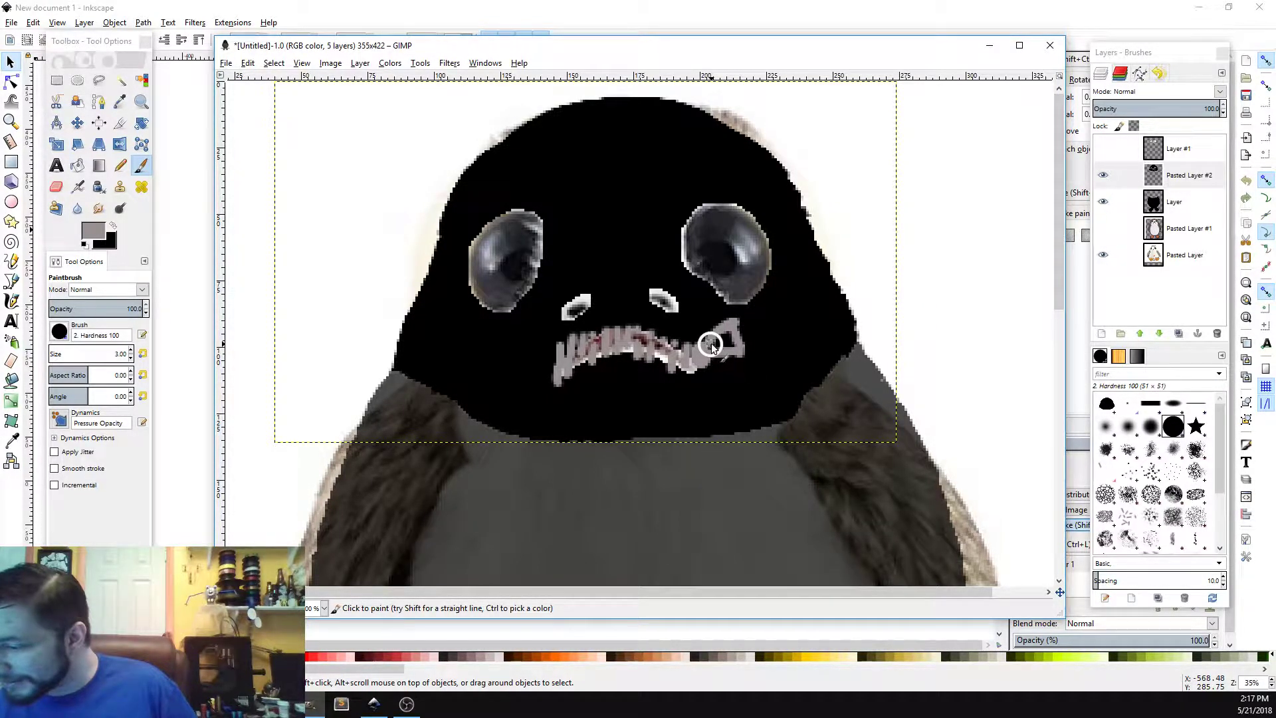
pyautogui.moveTo(710, 344); pyautogui.dragTo(730, 326)
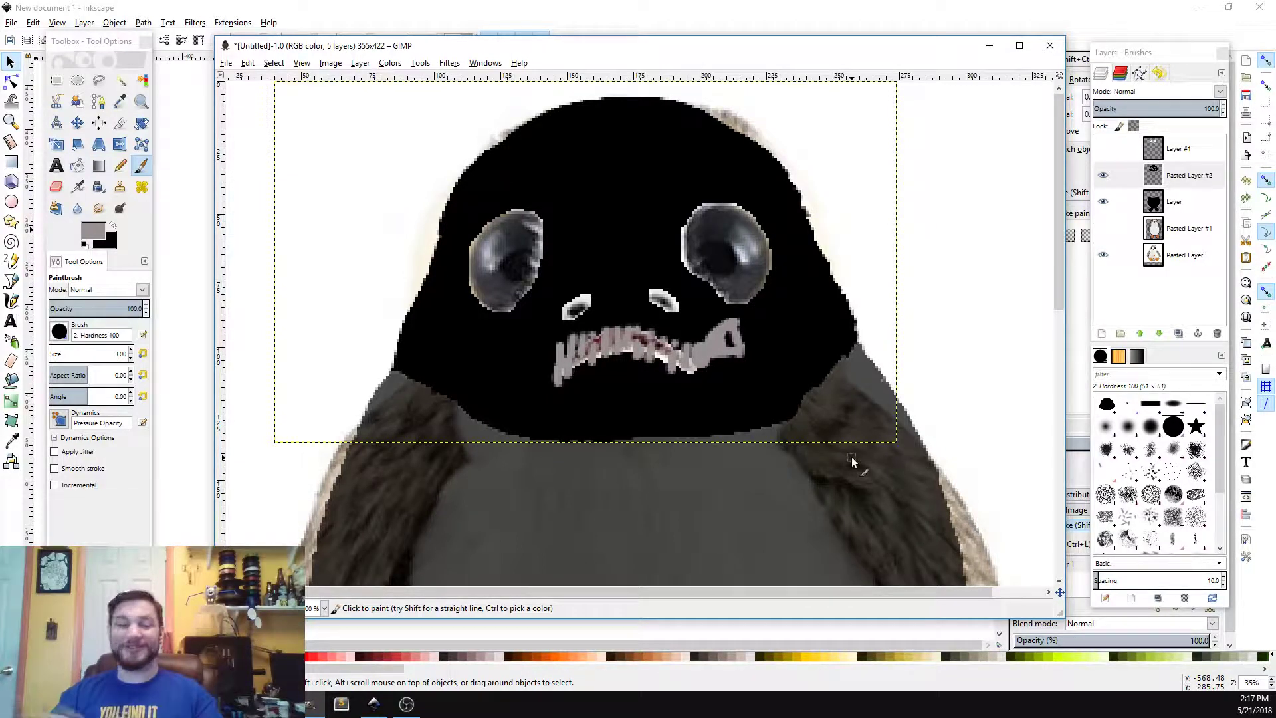
# Step: Undo all the gray teeth strokes
pyautogui.hotkey('ctrl', 'z')
pyautogui.hotkey('ctrl', 'z')
pyautogui.hotkey('ctrl', 'z')
pyautogui.hotkey('ctrl', 'z')
pyautogui.hotkey('ctrl', 'z')
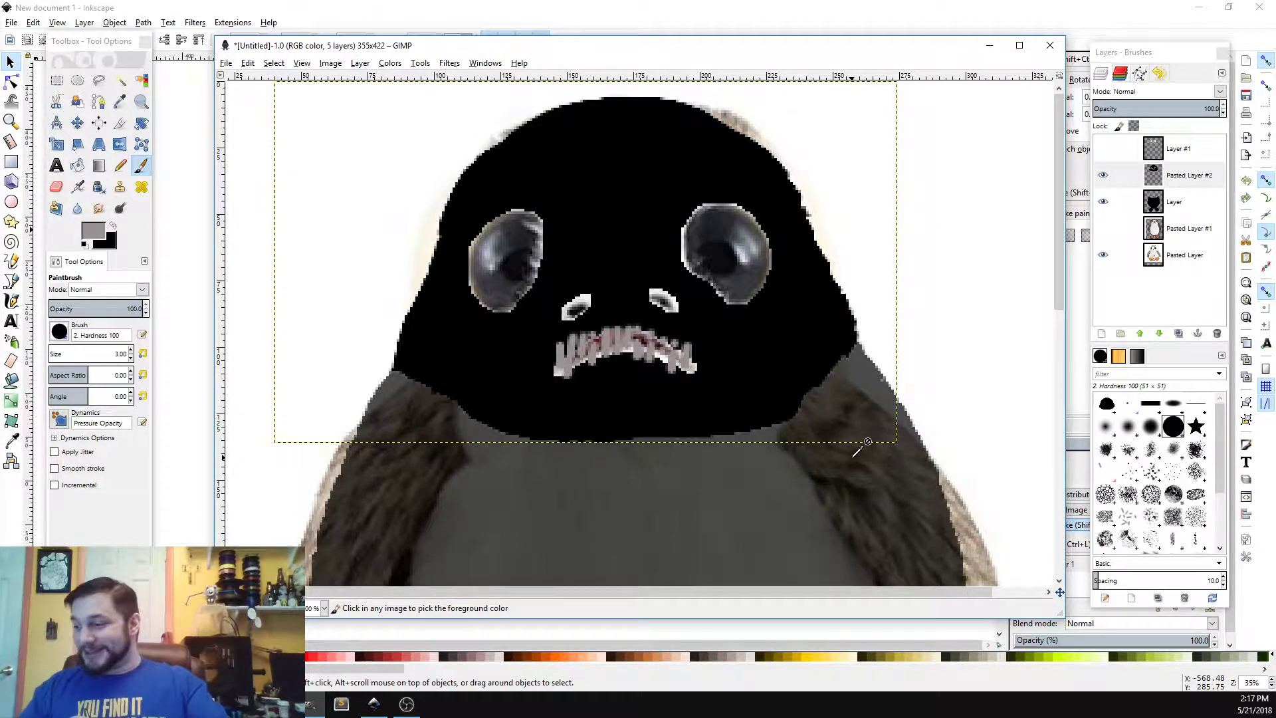
pyautogui.hotkey('ctrl', 'z')
pyautogui.hotkey('ctrl', 'z')
pyautogui.hotkey('ctrl', 'z')
pyautogui.hotkey('ctrl', 'z')
pyautogui.hotkey('ctrl', 'z')
pyautogui.hotkey('ctrl', 'z')
pyautogui.hotkey('ctrl', 'z')
pyautogui.hotkey('ctrl', 'z')
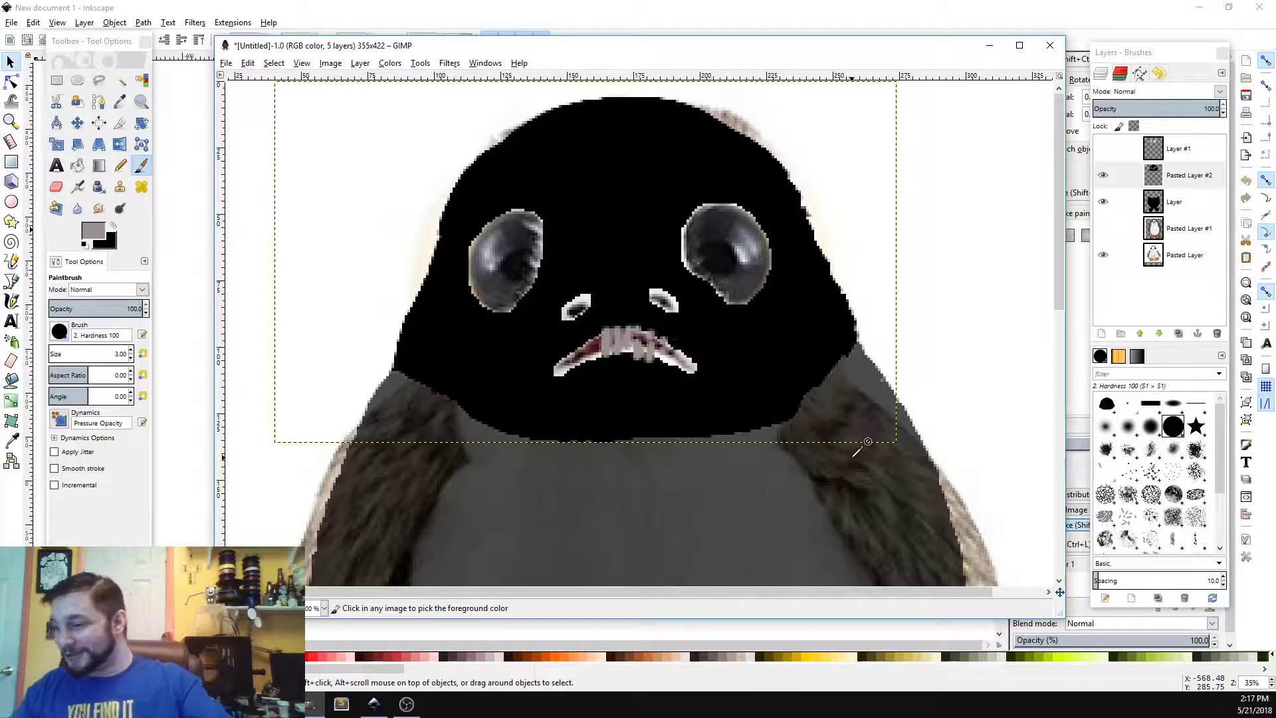
pyautogui.hotkey('ctrl', 'z')
pyautogui.hotkey('ctrl', 'z')
pyautogui.hotkey('ctrl', 'z')
pyautogui.hotkey('ctrl', 'z')
pyautogui.hotkey('ctrl', 'z')
pyautogui.hotkey('ctrl', 'z')
pyautogui.hotkey('ctrl', 'z')
pyautogui.hotkey('ctrl', 'z')
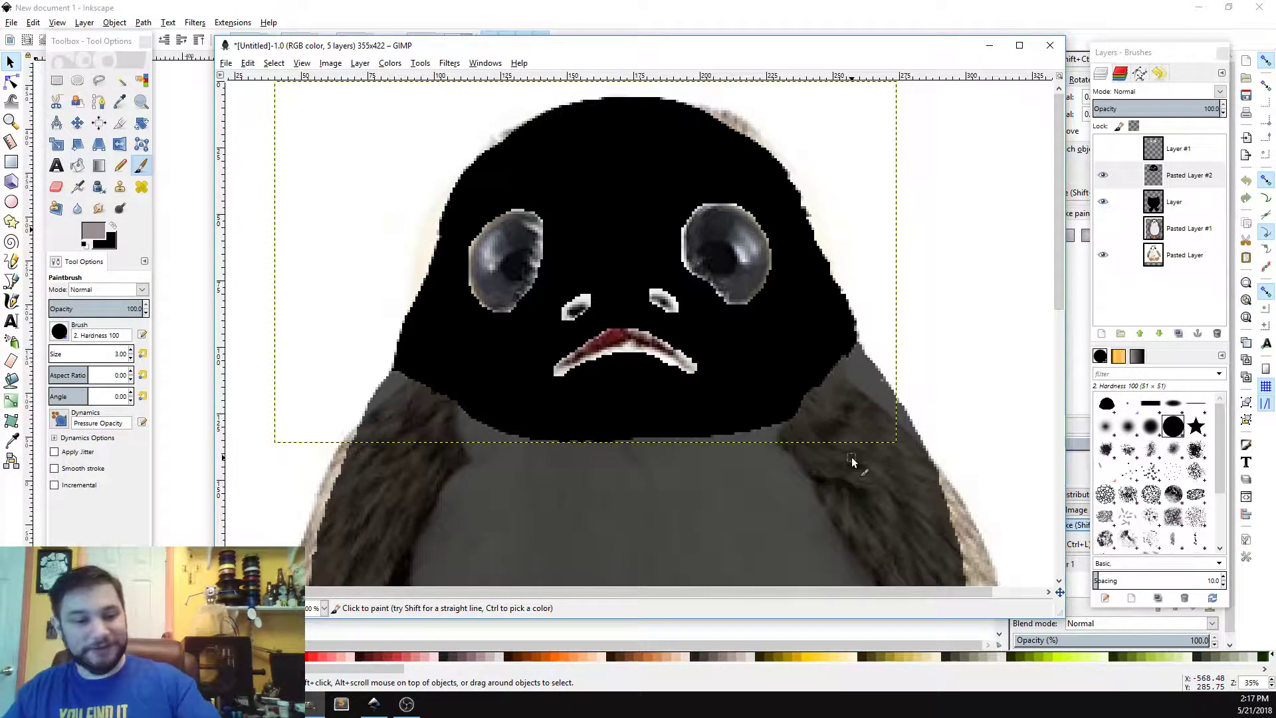
# Step: Set the opacity of the layer named Layer to 100
pyautogui.click(1175, 201)
pyautogui.click(1182, 108)
pyautogui.moveTo(1188, 108); pyautogui.dragTo(1253, 112)
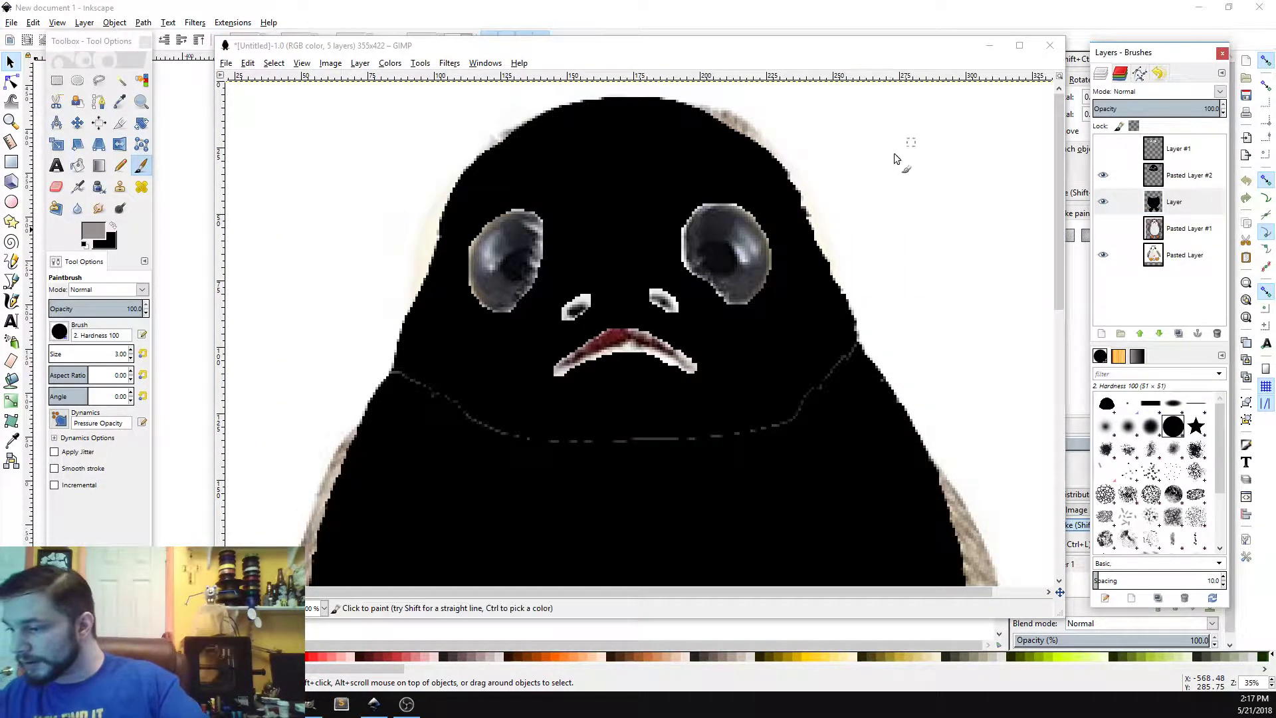
# Step: Save the image as PorgBase.xcf
pyautogui.hotkey('alt', 'Tab')
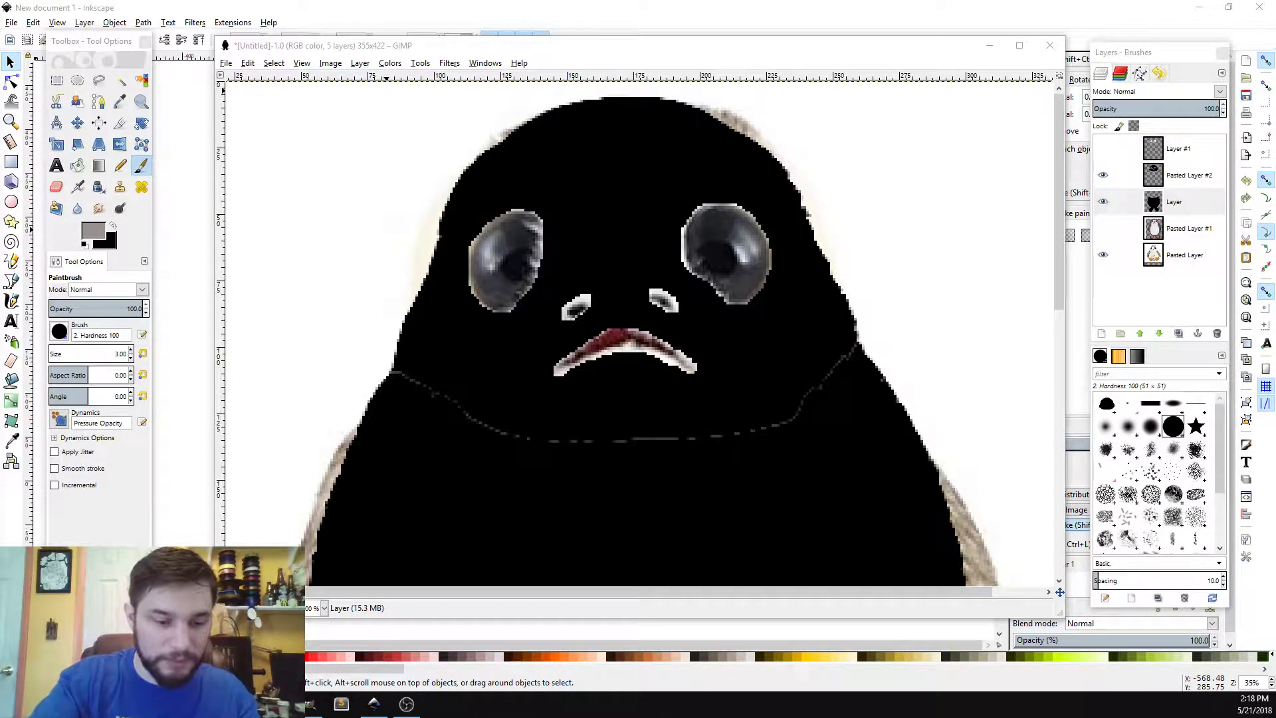
pyautogui.hotkey('ctrl', 's')
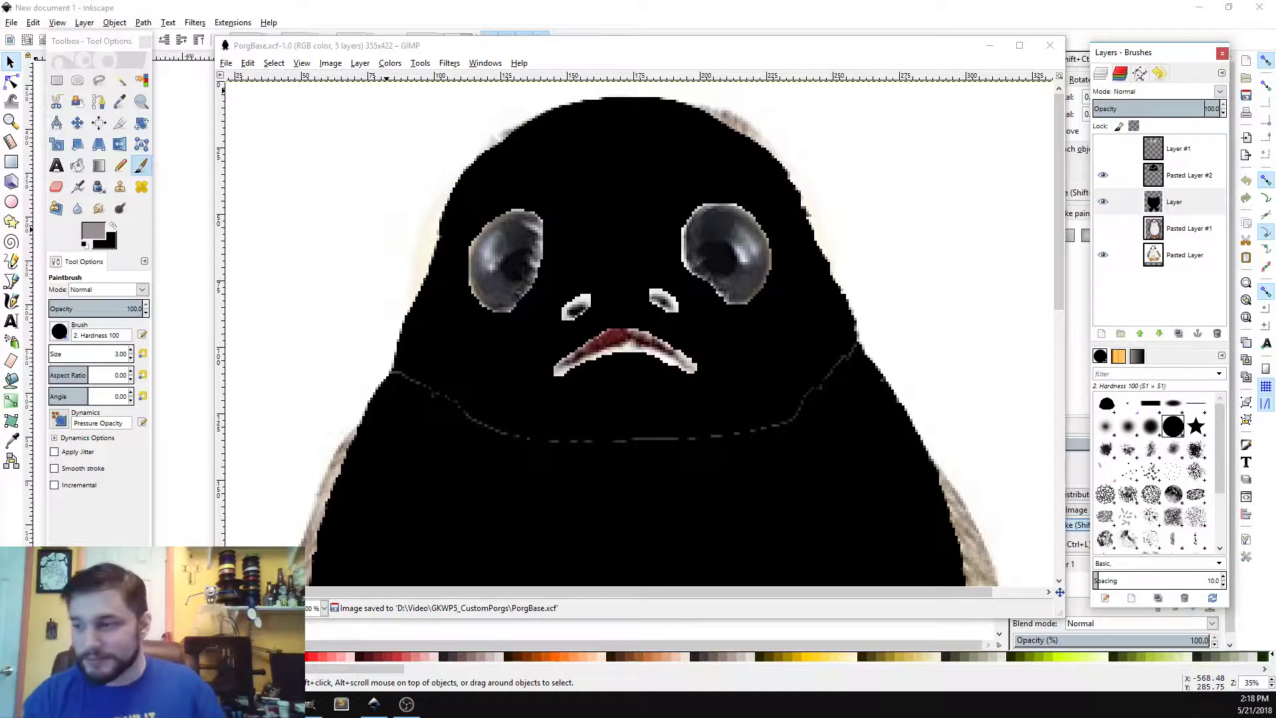
# Step: Save the image under the new name PorgCyberDemon.xcf
pyautogui.click(260, 50)
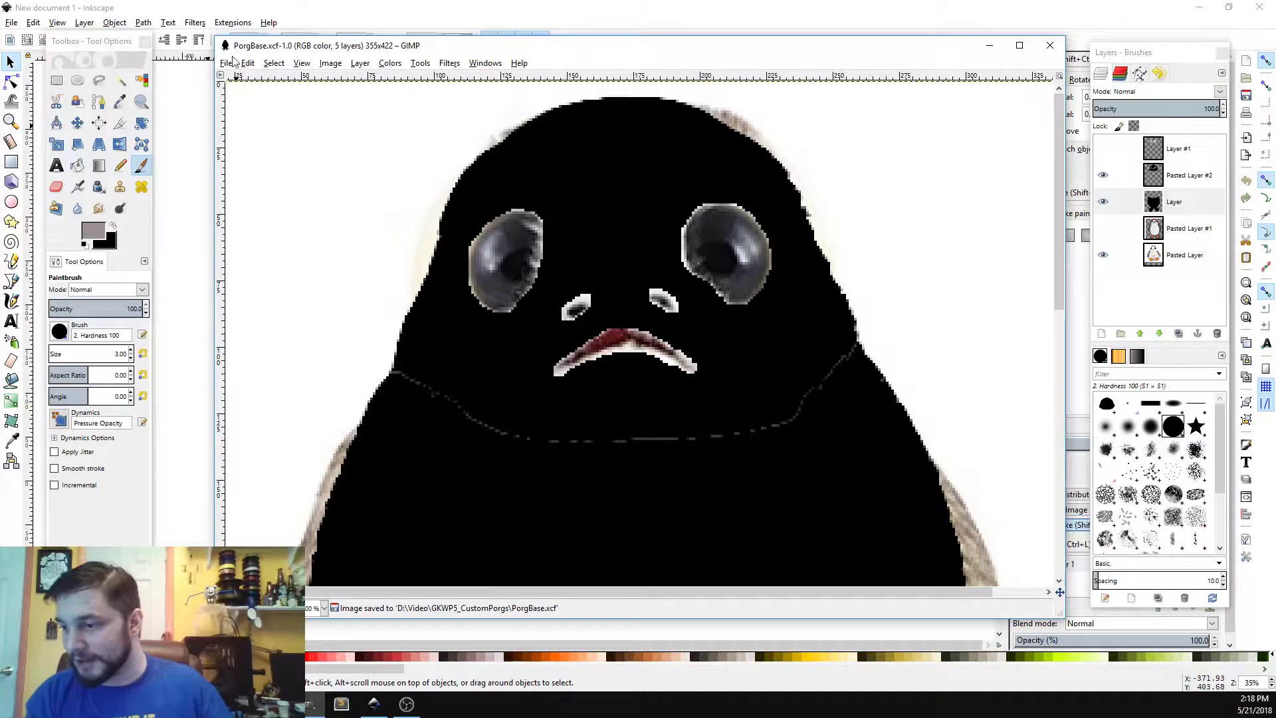
pyautogui.click(226, 62)
pyautogui.click(265, 197)
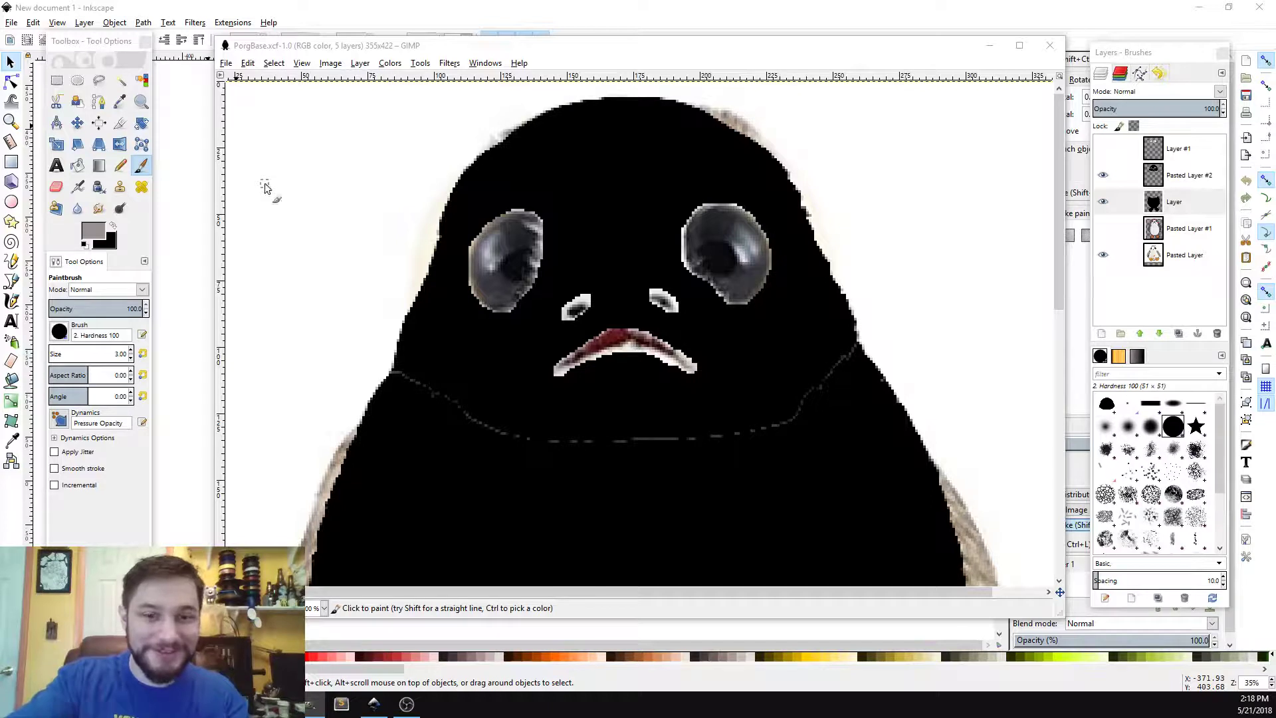
pyautogui.press('Return')
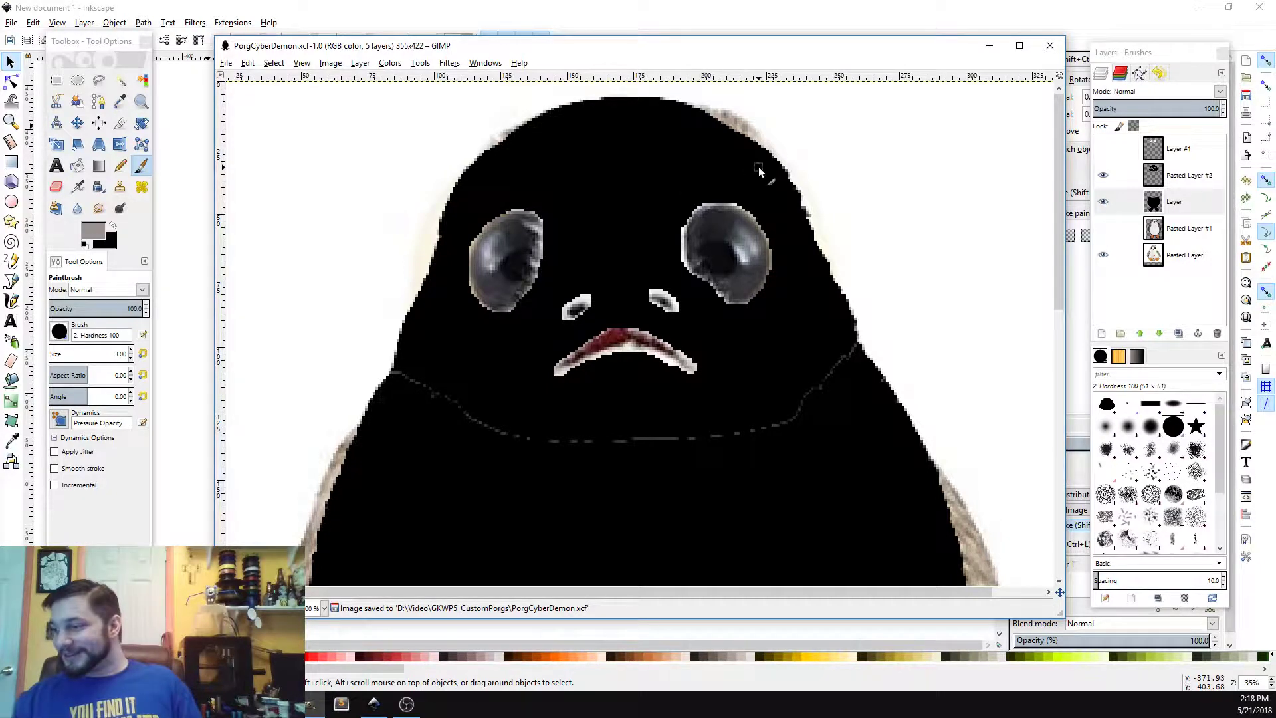
pyautogui.moveTo(1059, 199); pyautogui.dragTo(1064, 153)
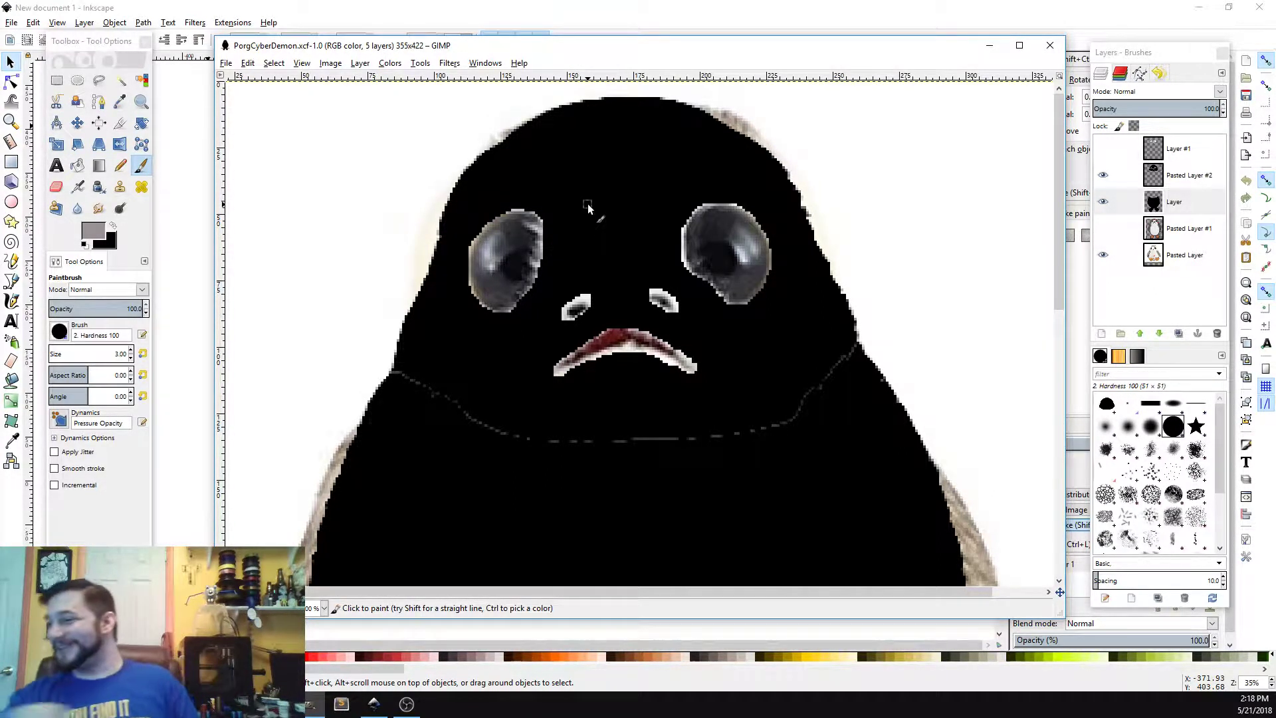
pyautogui.click(1181, 176)
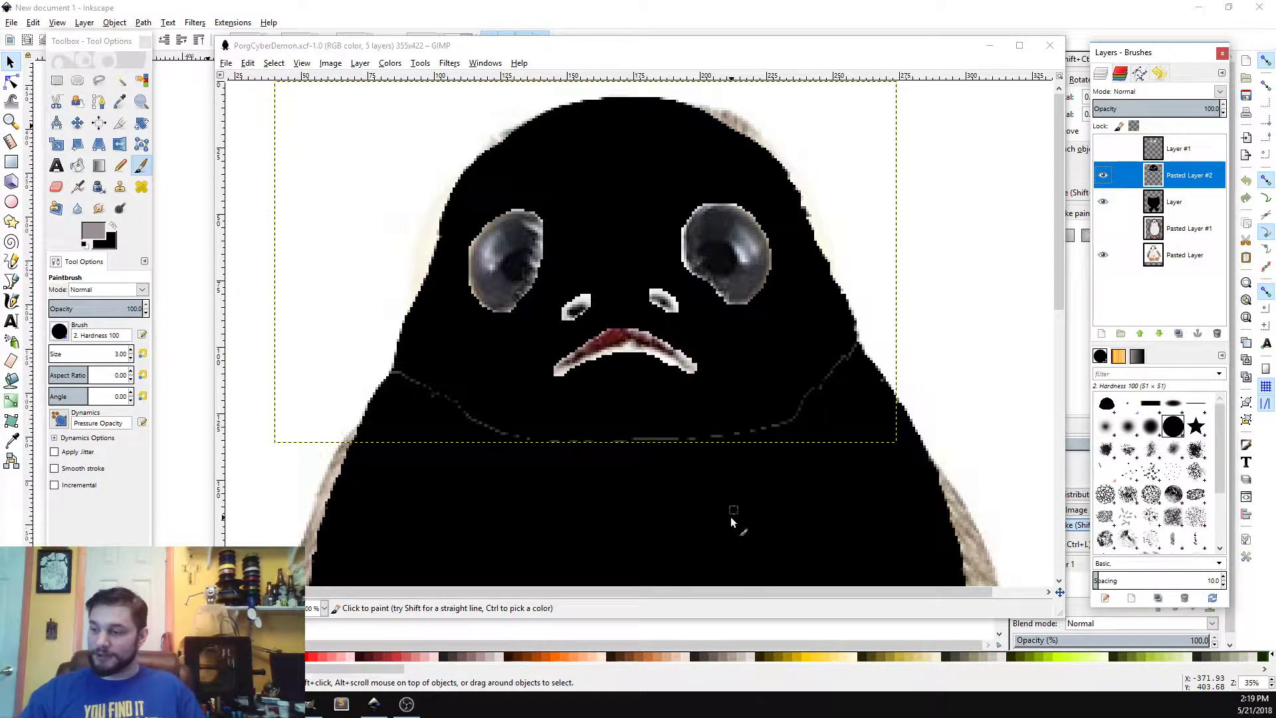
pyautogui.moveTo(1061, 278)
pyautogui.mouseDown()
pyautogui.moveTo(1066, 379)
pyautogui.moveTo(1043, 463)
pyautogui.moveTo(1061, 259)
pyautogui.mouseUp()
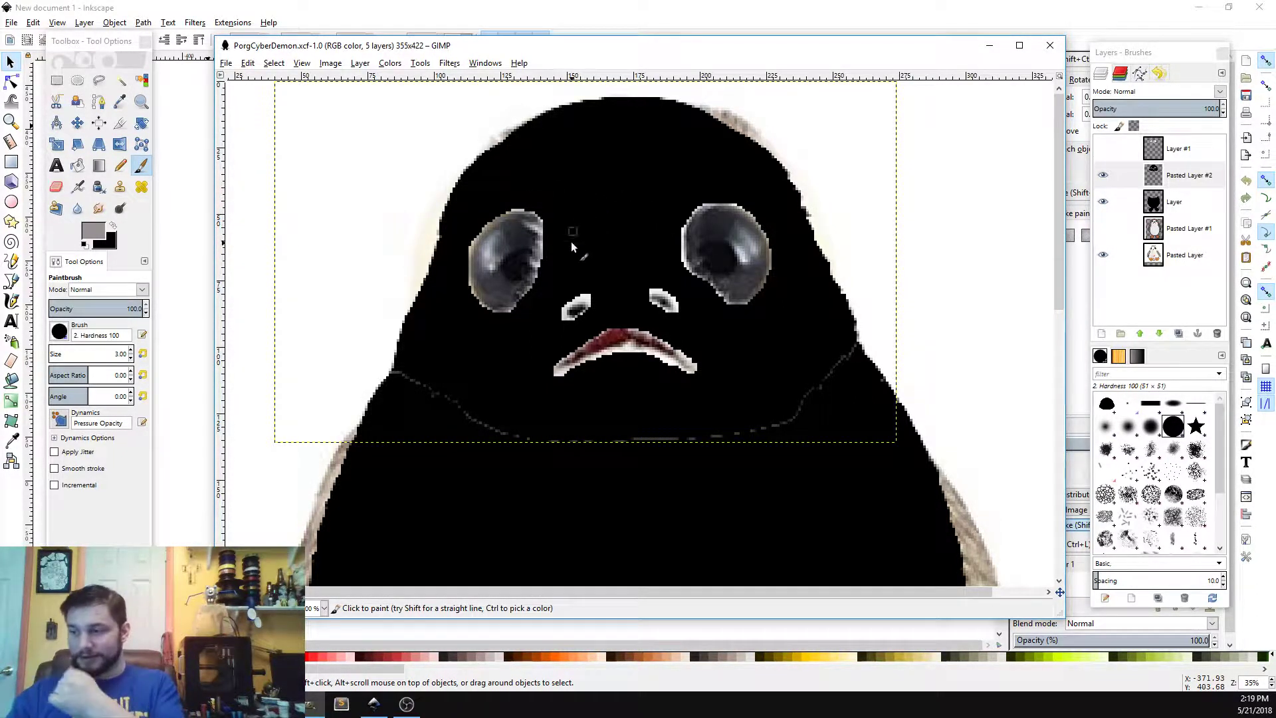
pyautogui.click(605, 260)
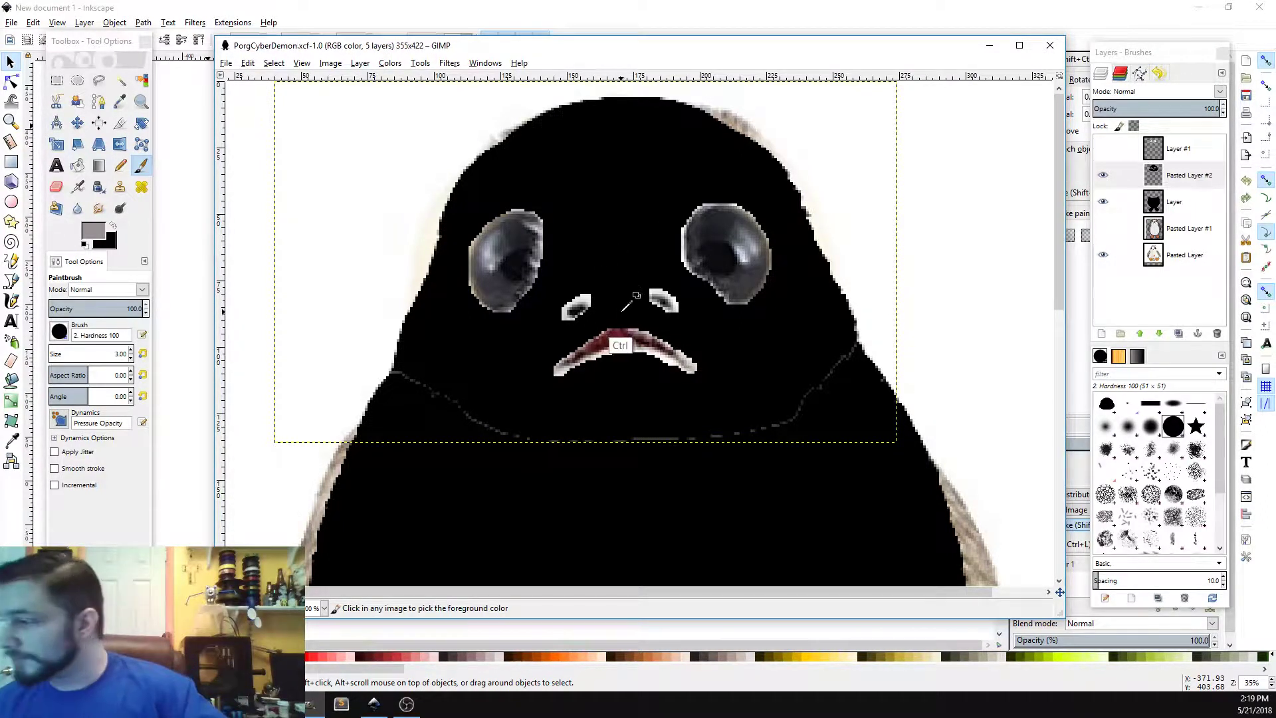
pyautogui.hotkey('ctrl', 'z')
# Step: Reset the colors to black and white and add a new transparent layer above Pasted Layer #2
pyautogui.click(1180, 155)
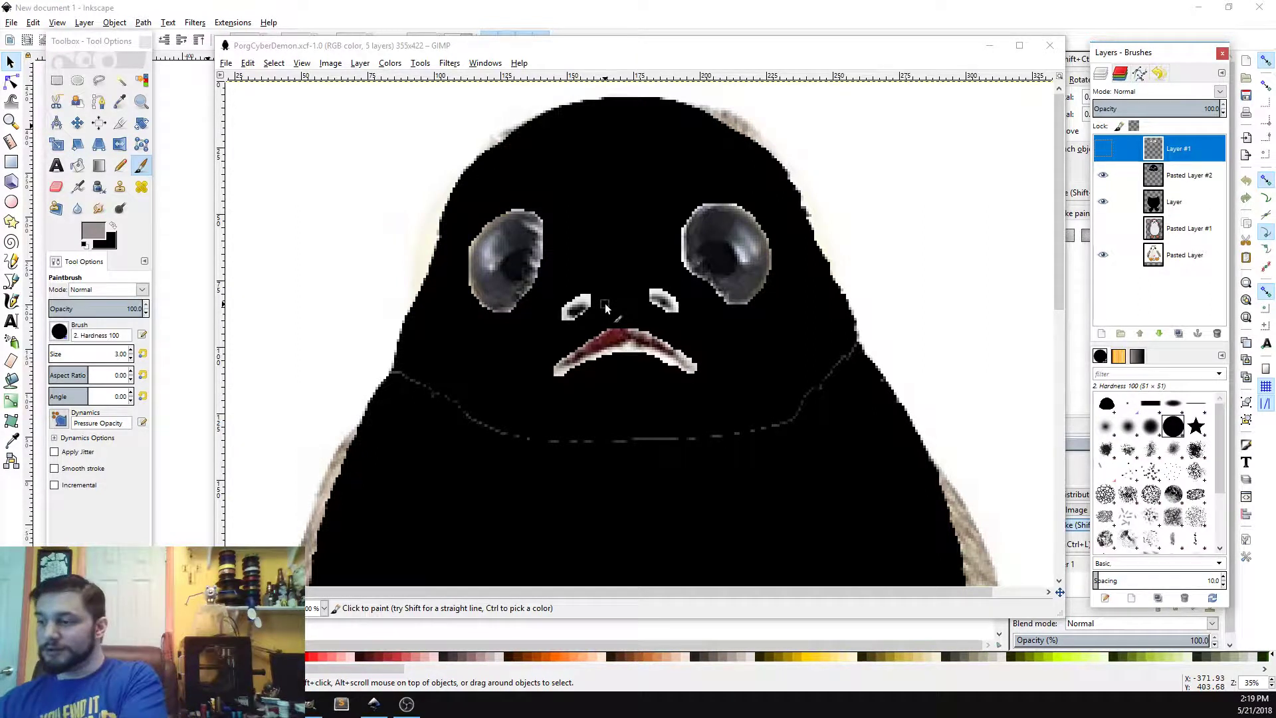
pyautogui.click(1190, 178)
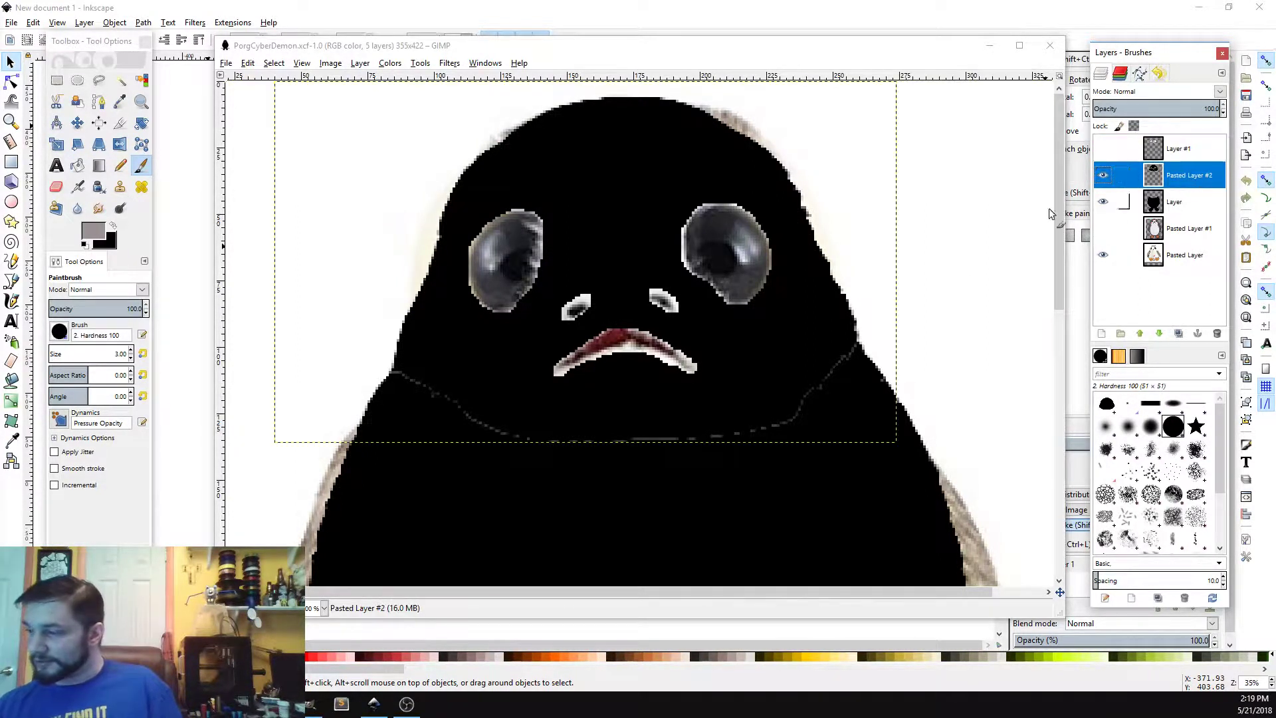
pyautogui.click(112, 224)
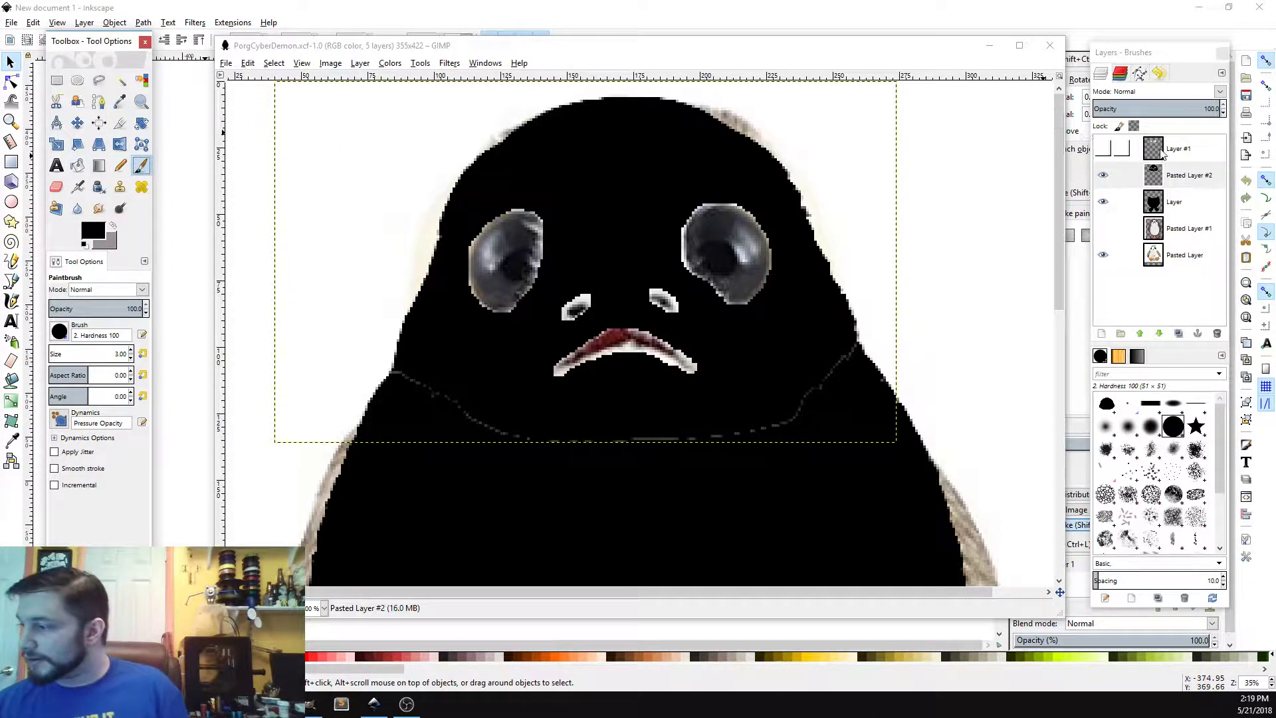
pyautogui.click(1101, 333)
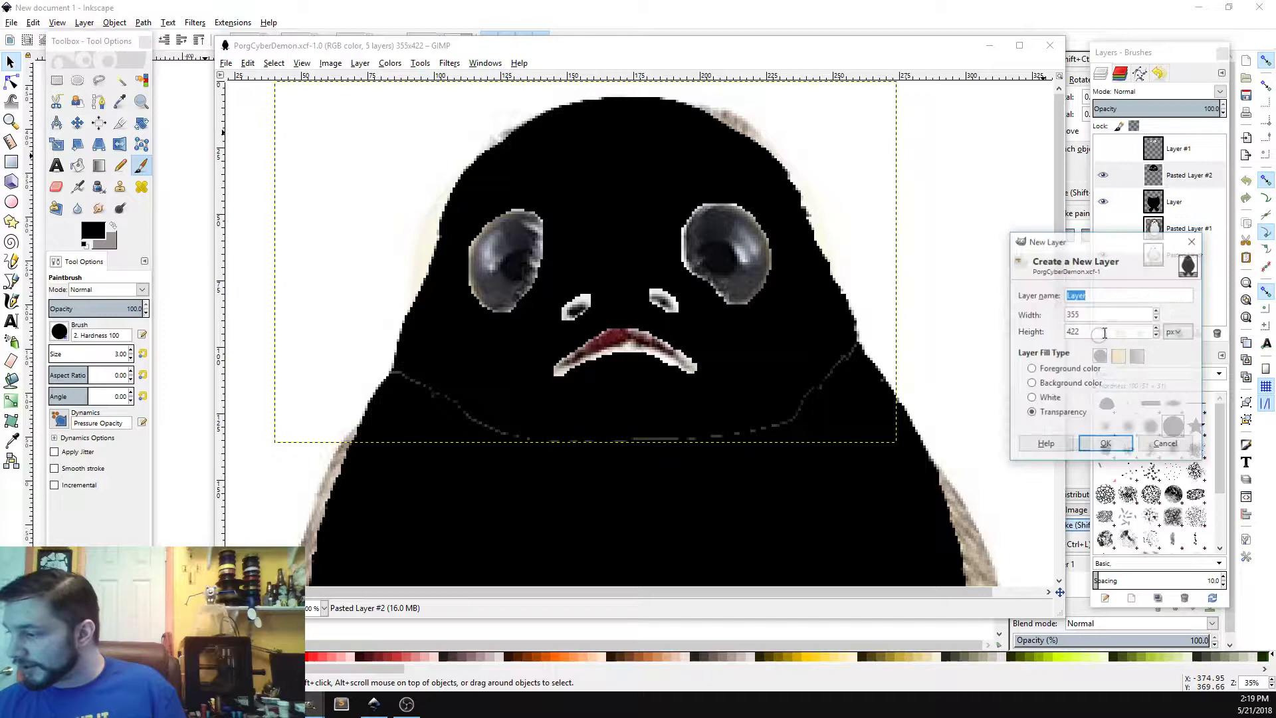
pyautogui.click(1087, 442)
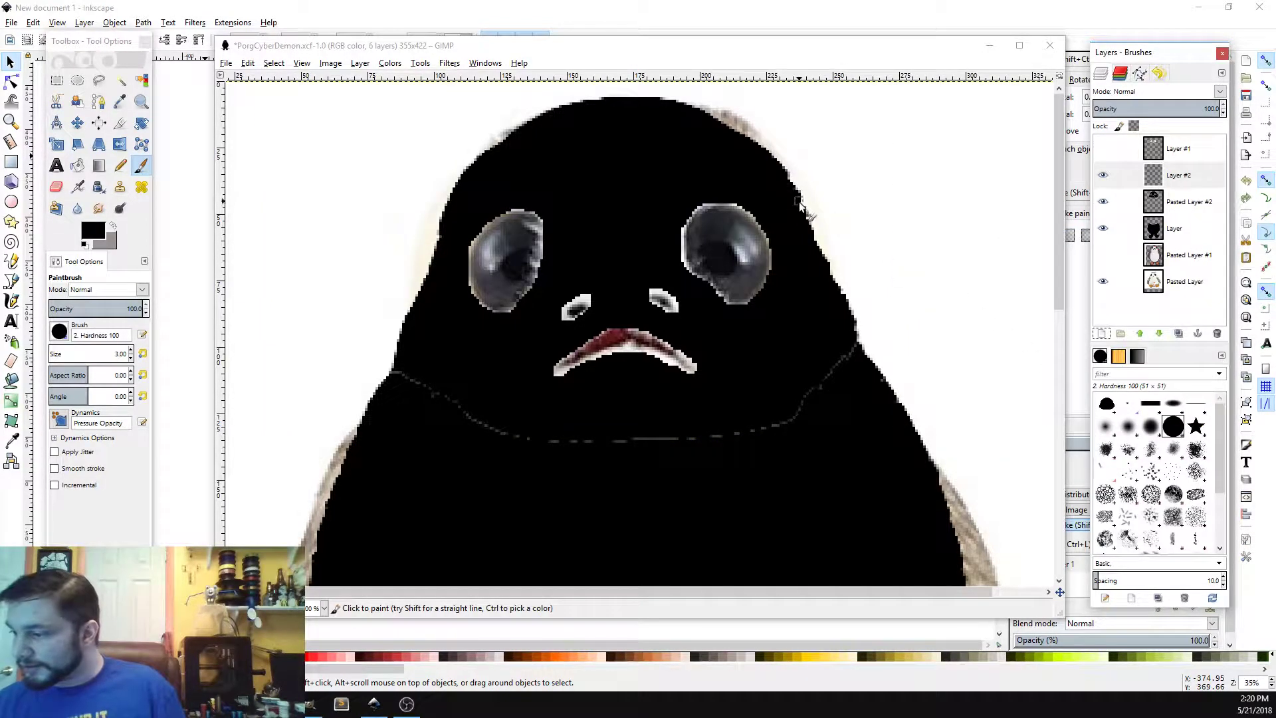
# Step: Paint black squared-off corners onto both upper sides of the head on the new layer
pyautogui.moveTo(795, 198)
pyautogui.mouseDown()
pyautogui.moveTo(837, 198)
pyautogui.moveTo(830, 298)
pyautogui.moveTo(812, 219)
pyautogui.mouseUp()
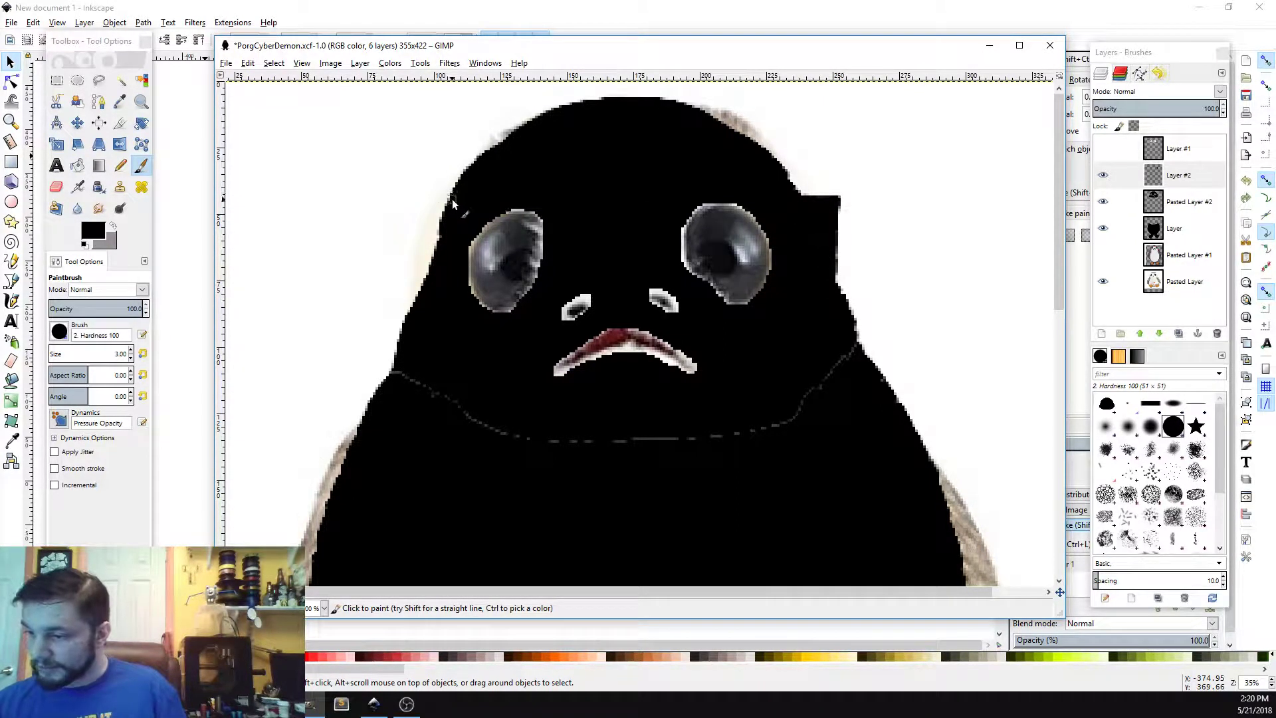
pyautogui.moveTo(452, 200)
pyautogui.mouseDown()
pyautogui.moveTo(418, 201)
pyautogui.moveTo(420, 314)
pyautogui.moveTo(437, 259)
pyautogui.mouseUp()
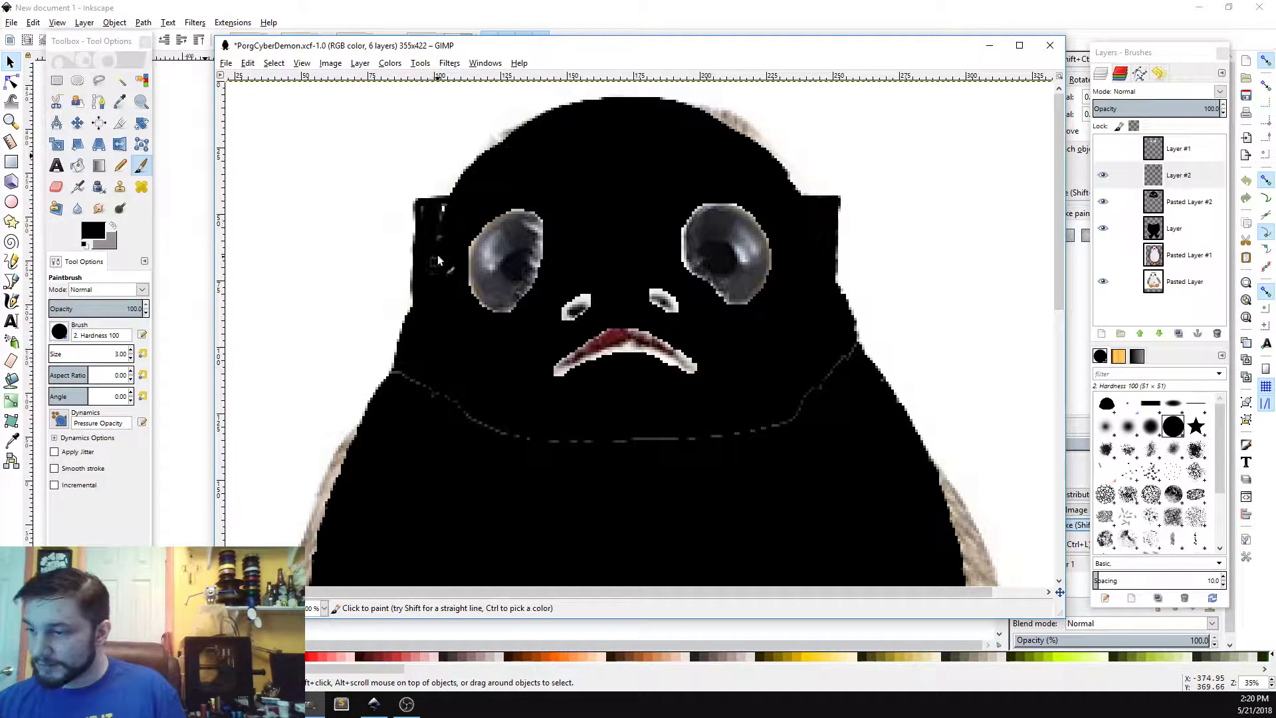
pyautogui.moveTo(425, 213); pyautogui.dragTo(417, 210)
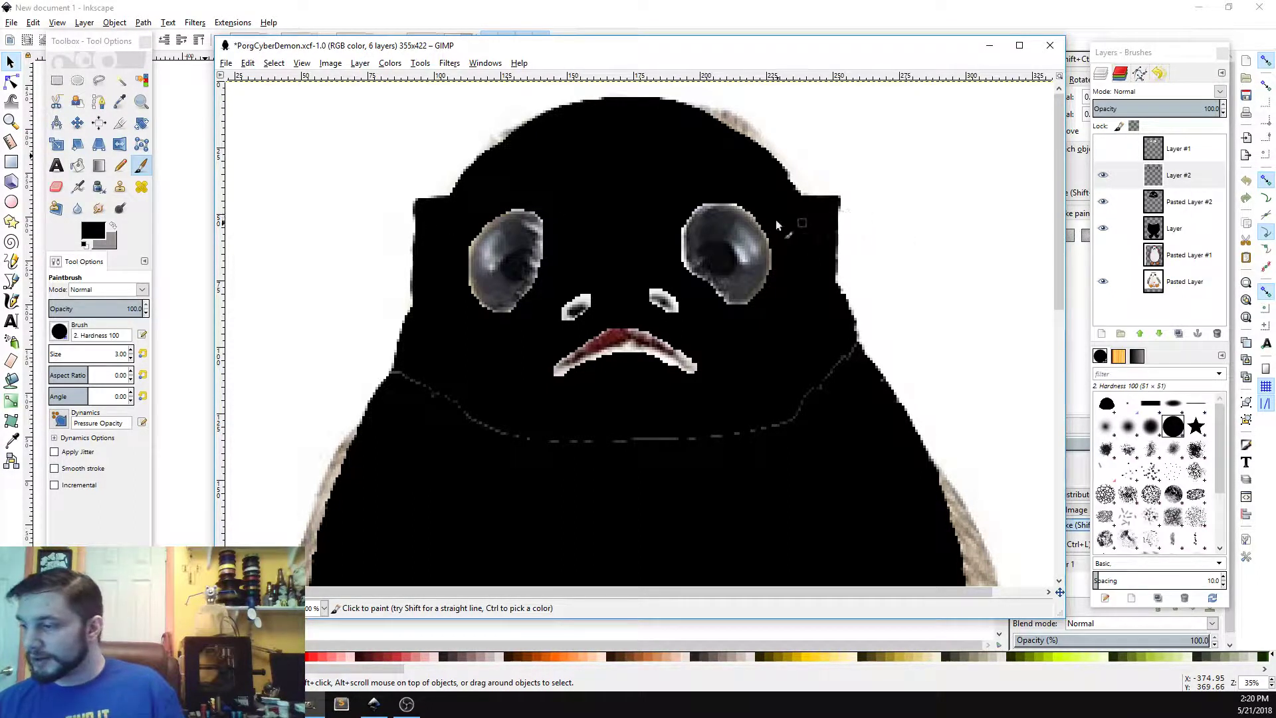
pyautogui.moveTo(825, 199); pyautogui.dragTo(794, 222)
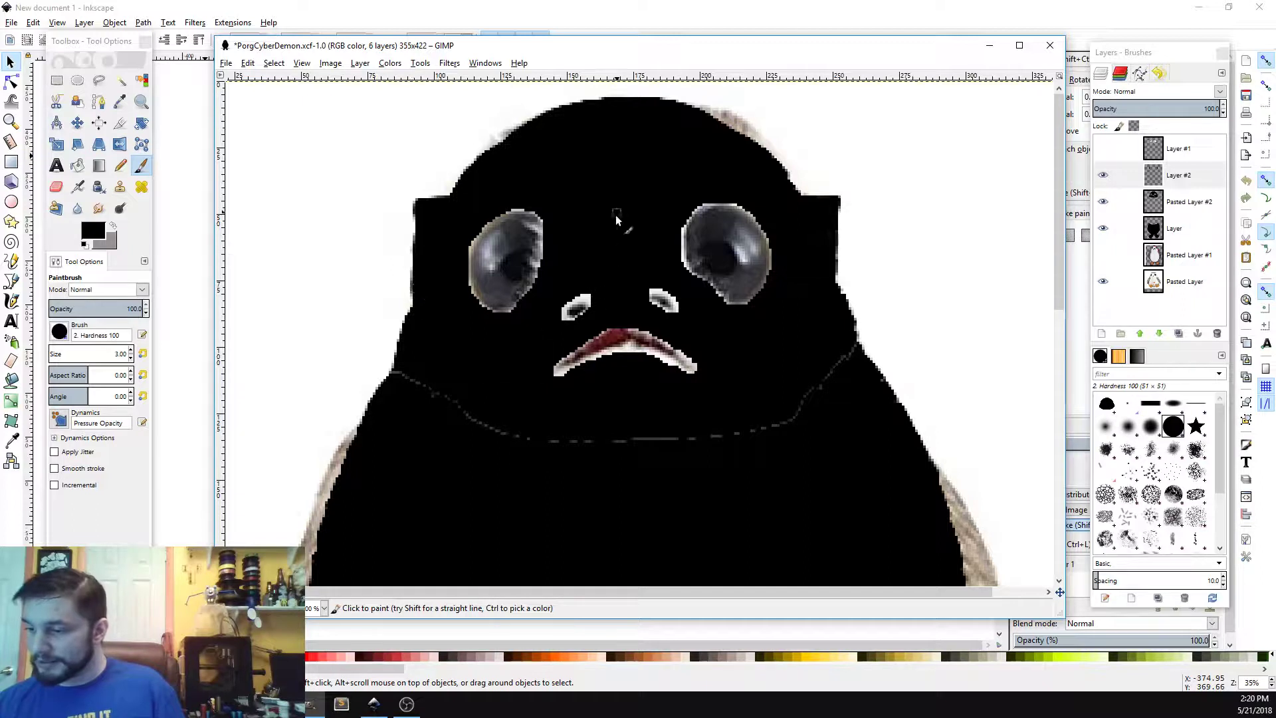
# Step: Switch the foreground to white and paint rectangular glasses frames around both eyes with a bridge between them
pyautogui.click(113, 225)
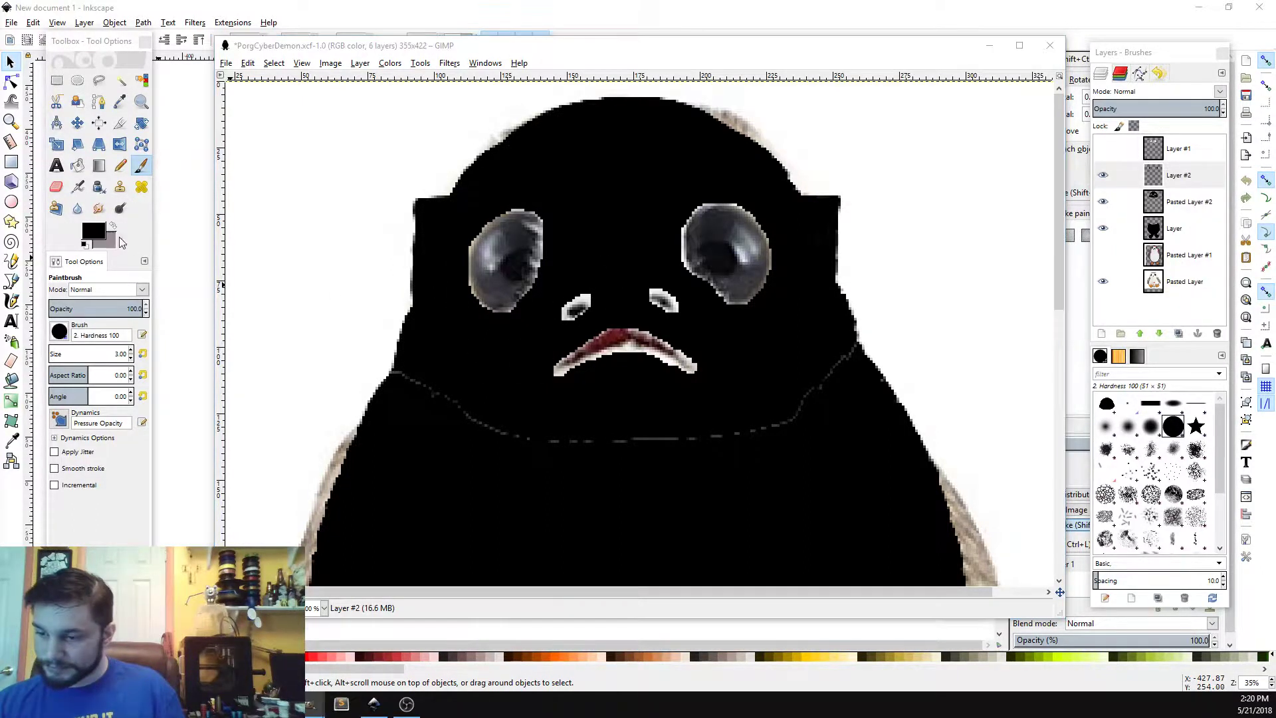
pyautogui.click(101, 227)
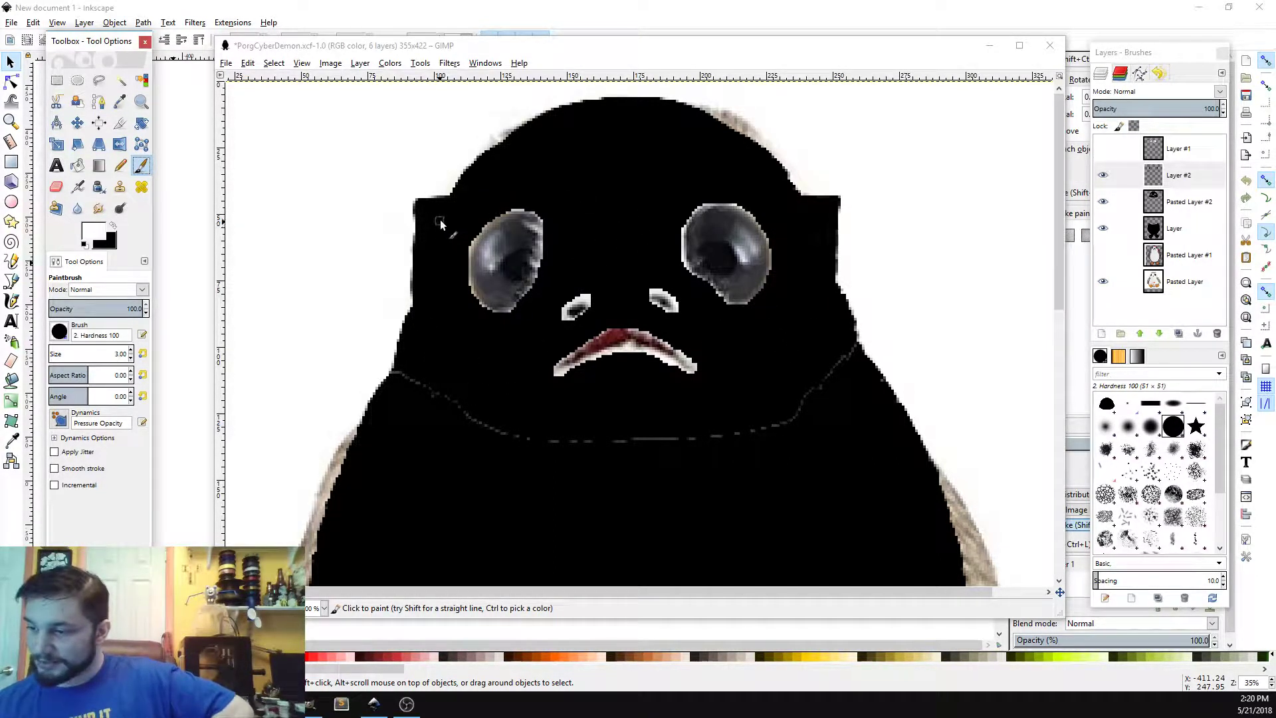
pyautogui.moveTo(421, 212)
pyautogui.mouseDown()
pyautogui.moveTo(423, 293)
pyautogui.moveTo(425, 205)
pyautogui.moveTo(588, 207)
pyautogui.moveTo(577, 273)
pyautogui.moveTo(535, 325)
pyautogui.moveTo(465, 327)
pyautogui.moveTo(417, 287)
pyautogui.mouseUp()
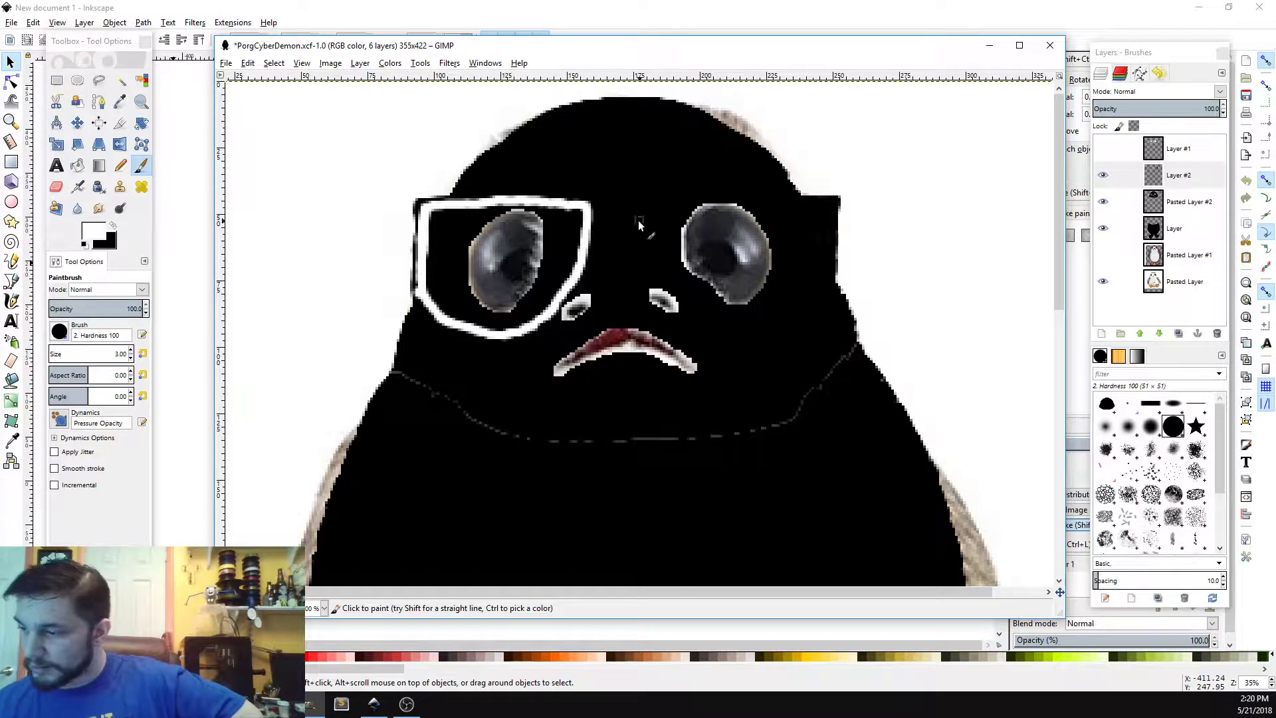
pyautogui.moveTo(588, 216)
pyautogui.mouseDown()
pyautogui.moveTo(635, 206)
pyautogui.moveTo(662, 220)
pyautogui.moveTo(665, 194)
pyautogui.moveTo(783, 196)
pyautogui.moveTo(829, 232)
pyautogui.moveTo(825, 325)
pyautogui.moveTo(808, 335)
pyautogui.moveTo(695, 286)
pyautogui.moveTo(691, 204)
pyautogui.mouseUp()
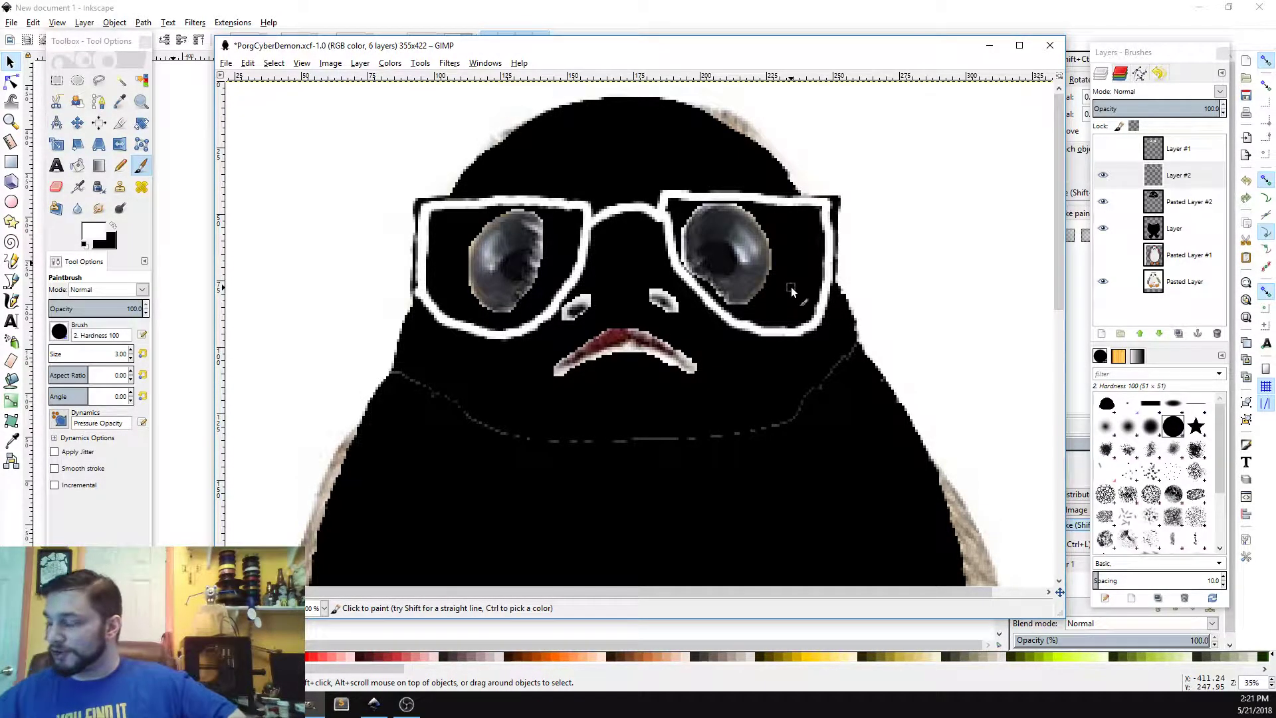
# Step: Compare the layers by switching between them and toggling Pasted Layer #2's visibility
pyautogui.click(1178, 203)
pyautogui.click(1175, 228)
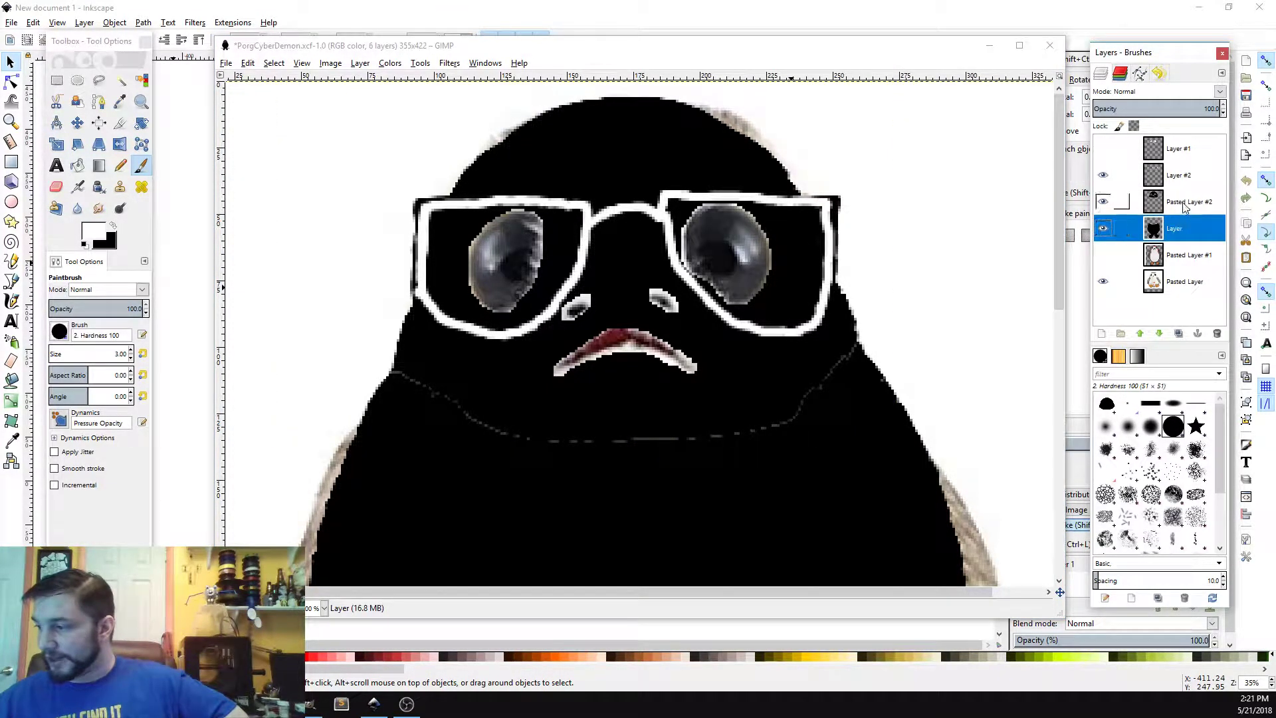
pyautogui.click(1183, 203)
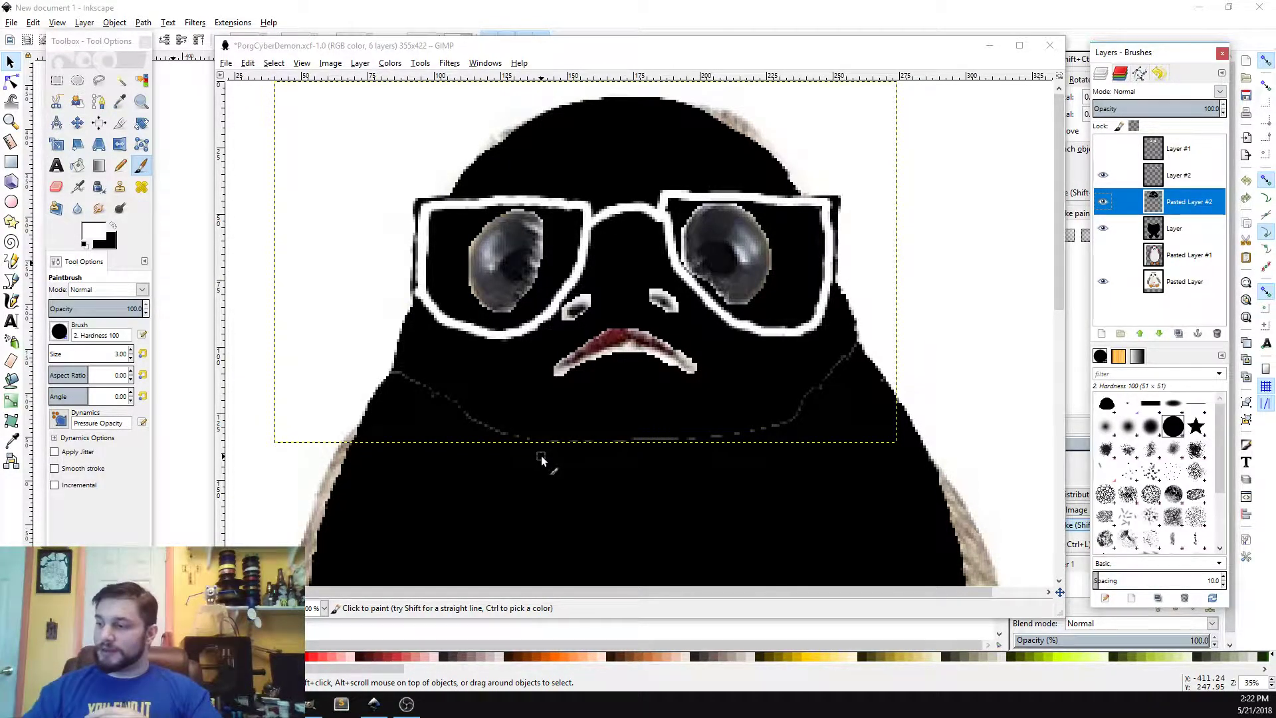
pyautogui.click(1174, 230)
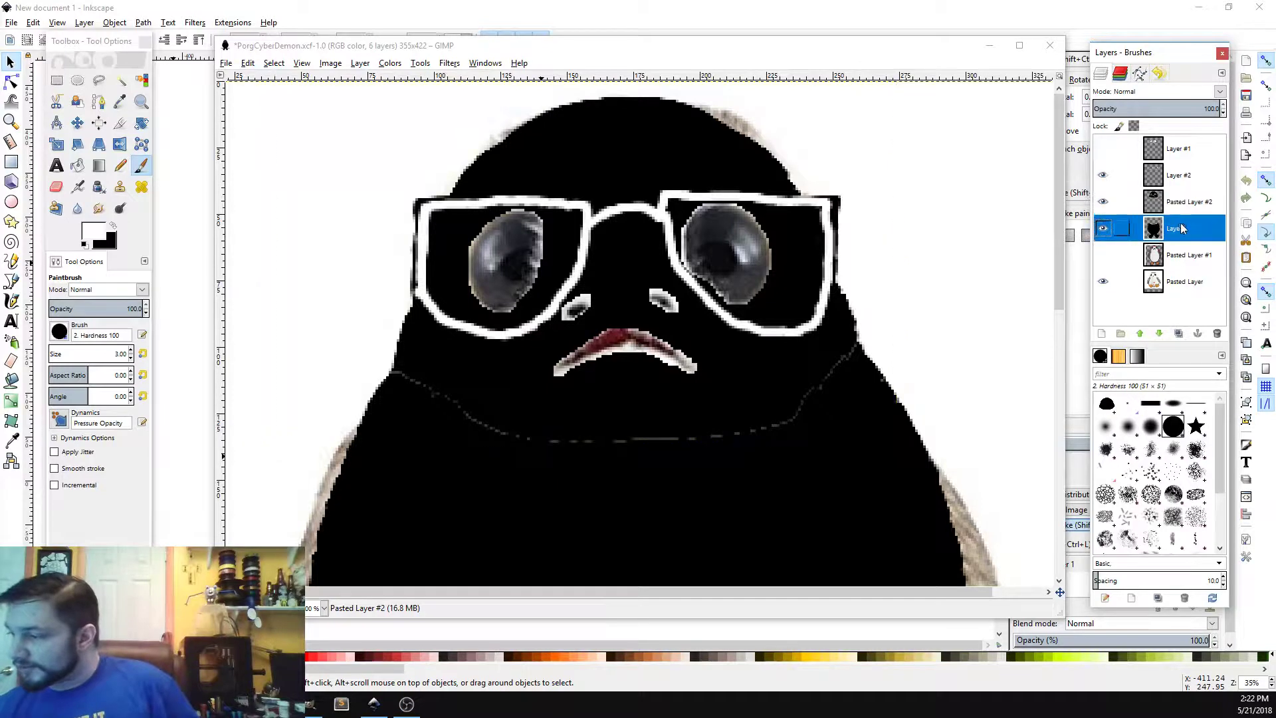
pyautogui.click(1185, 207)
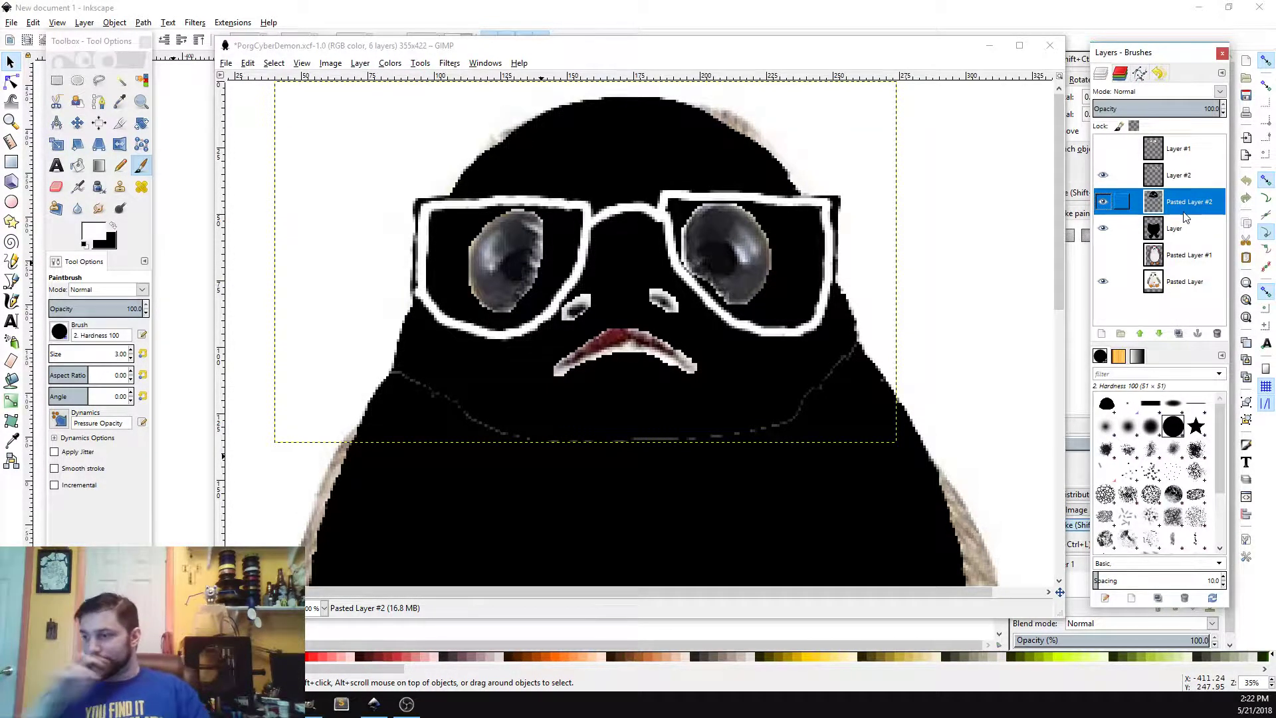
pyautogui.moveTo(1056, 199)
pyautogui.mouseDown()
pyautogui.moveTo(1042, 394)
pyautogui.moveTo(1051, 197)
pyautogui.moveTo(1055, 320)
pyautogui.moveTo(1061, 194)
pyautogui.moveTo(1070, 395)
pyautogui.moveTo(1062, 196)
pyautogui.mouseUp()
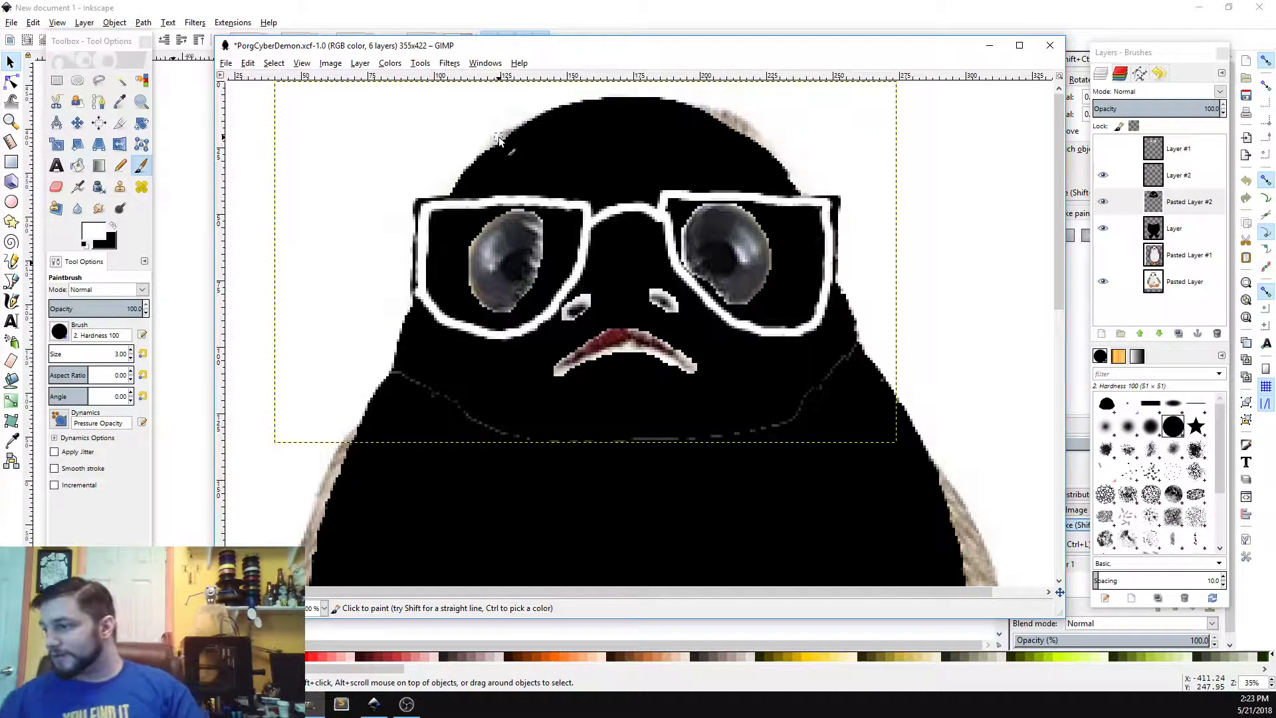
pyautogui.click(1177, 178)
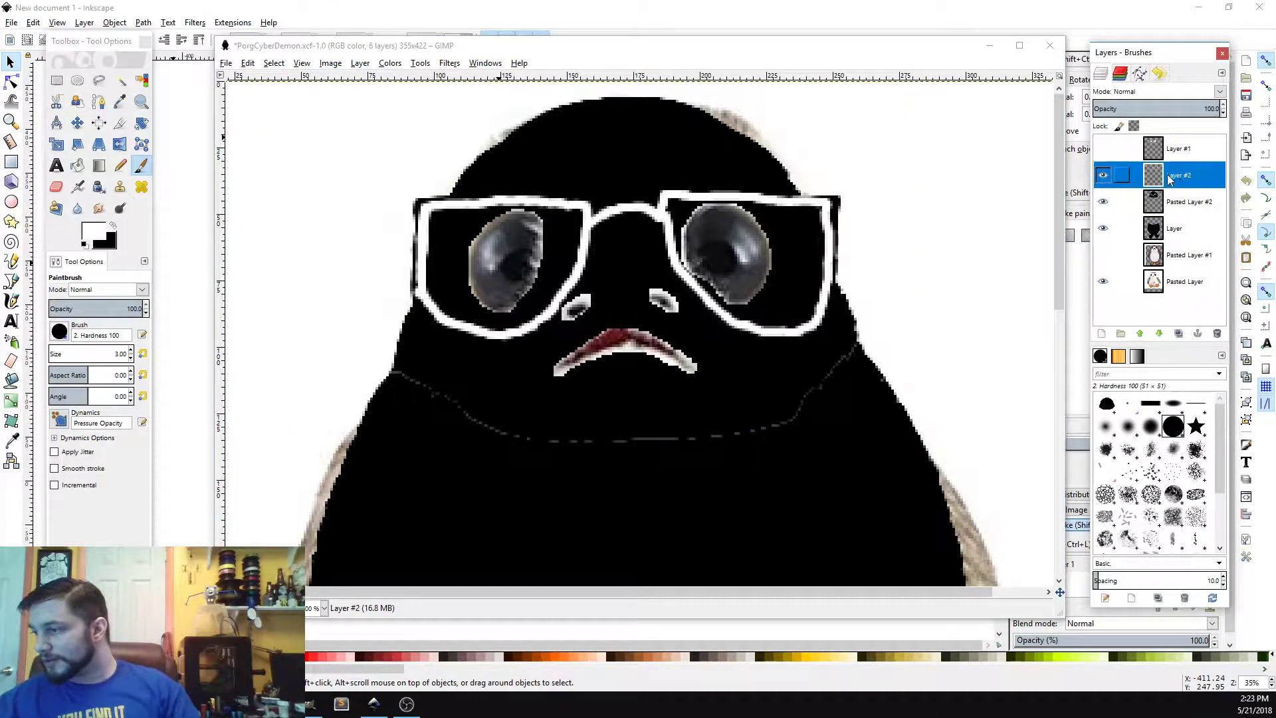
pyautogui.click(1104, 176)
pyautogui.click(1104, 175)
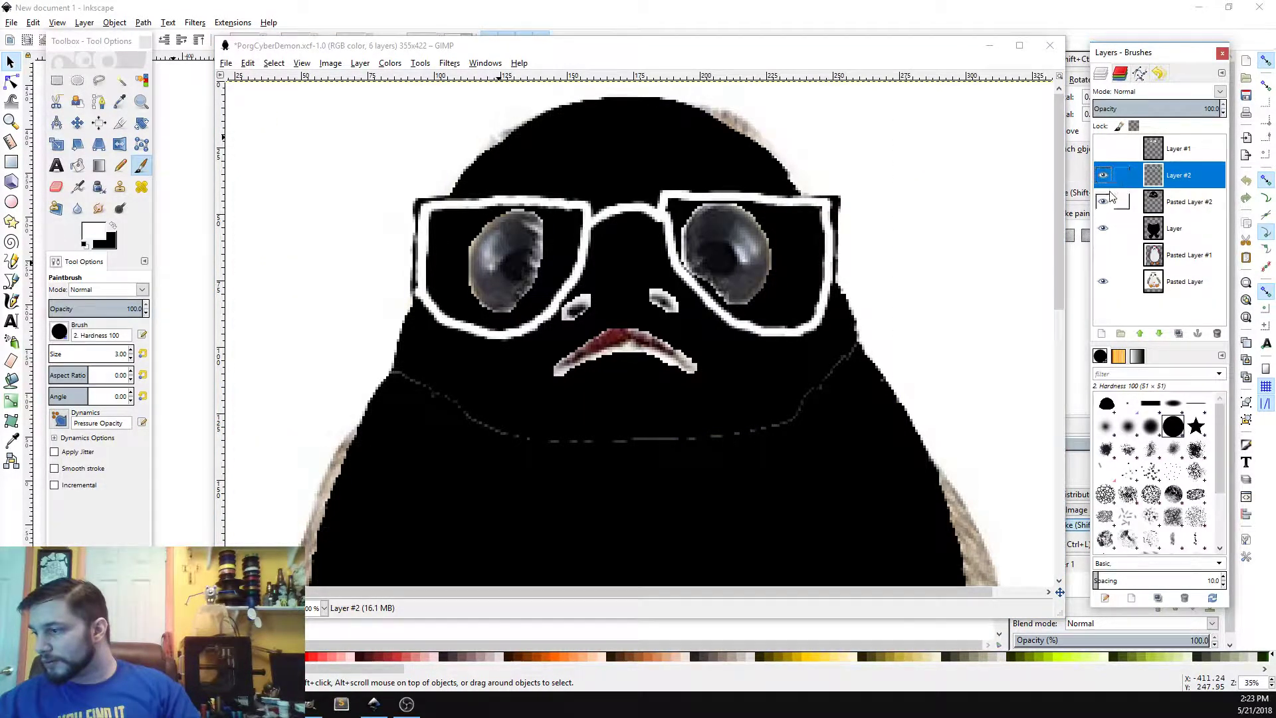
pyautogui.click(1104, 201)
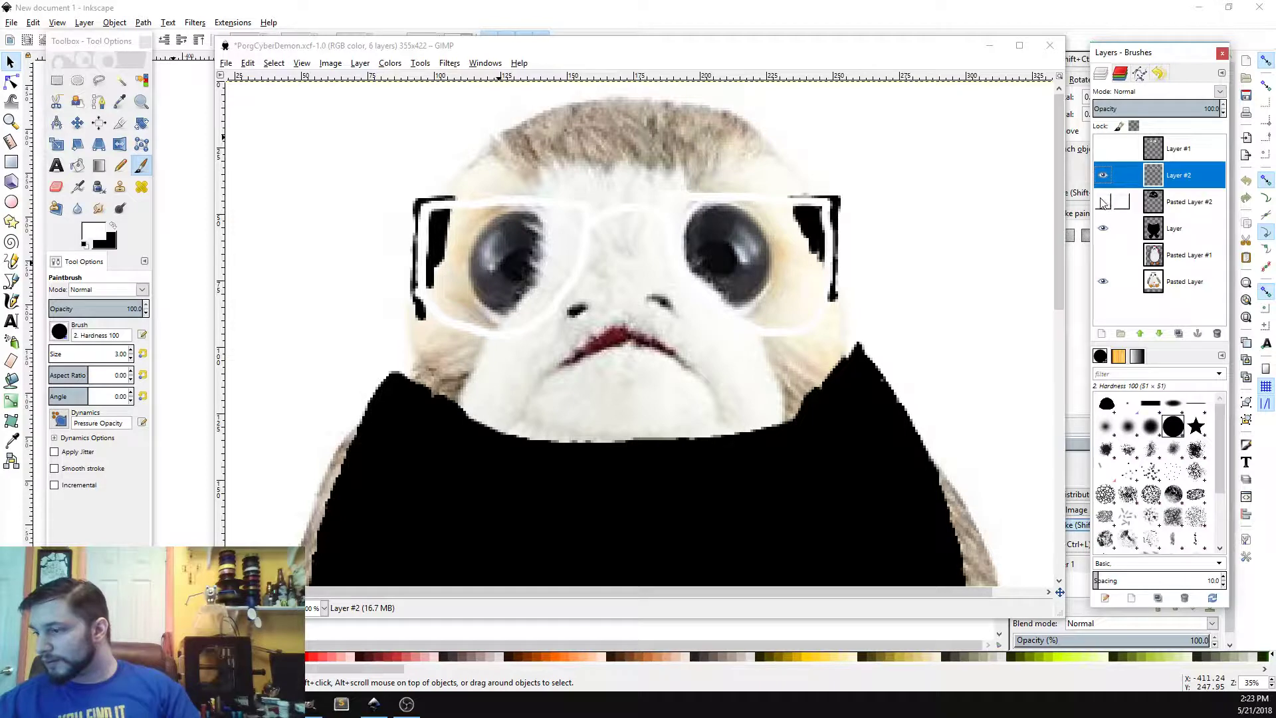
pyautogui.click(1104, 203)
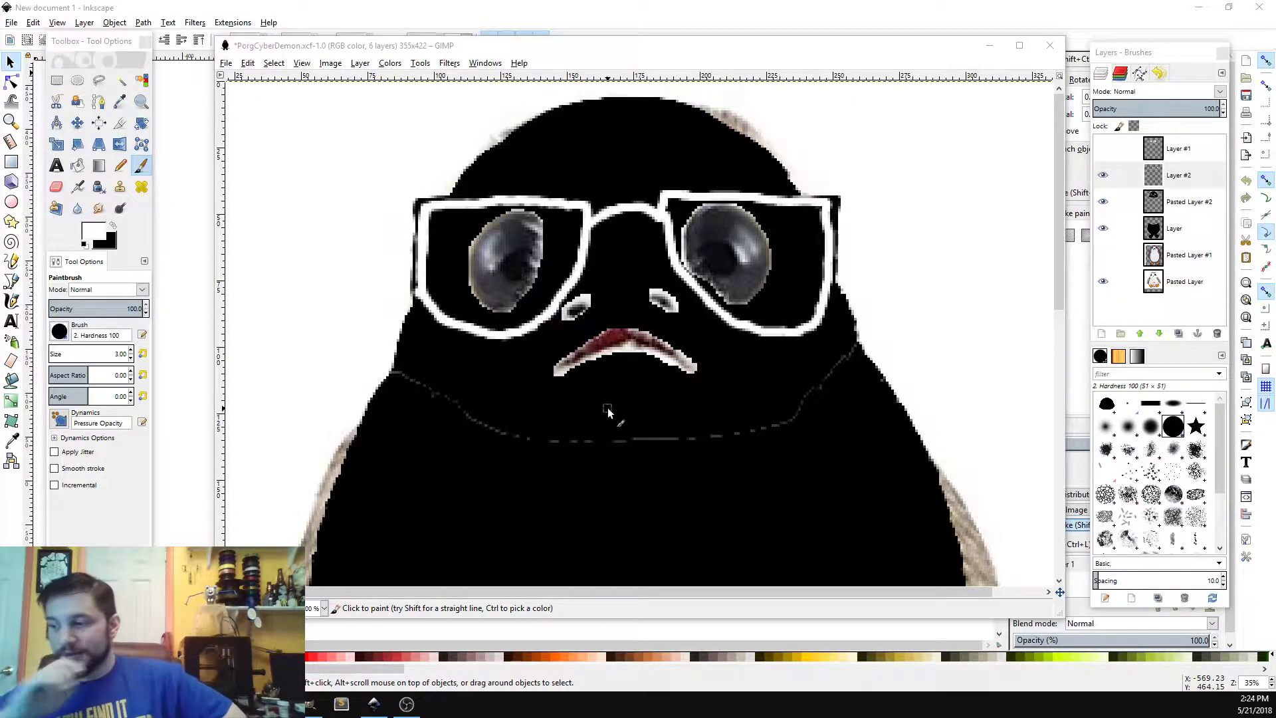
# Step: On Layer #2, paint a white outline around the mouth and chin with a V-shaped notch at the bottom
pyautogui.click(1186, 178)
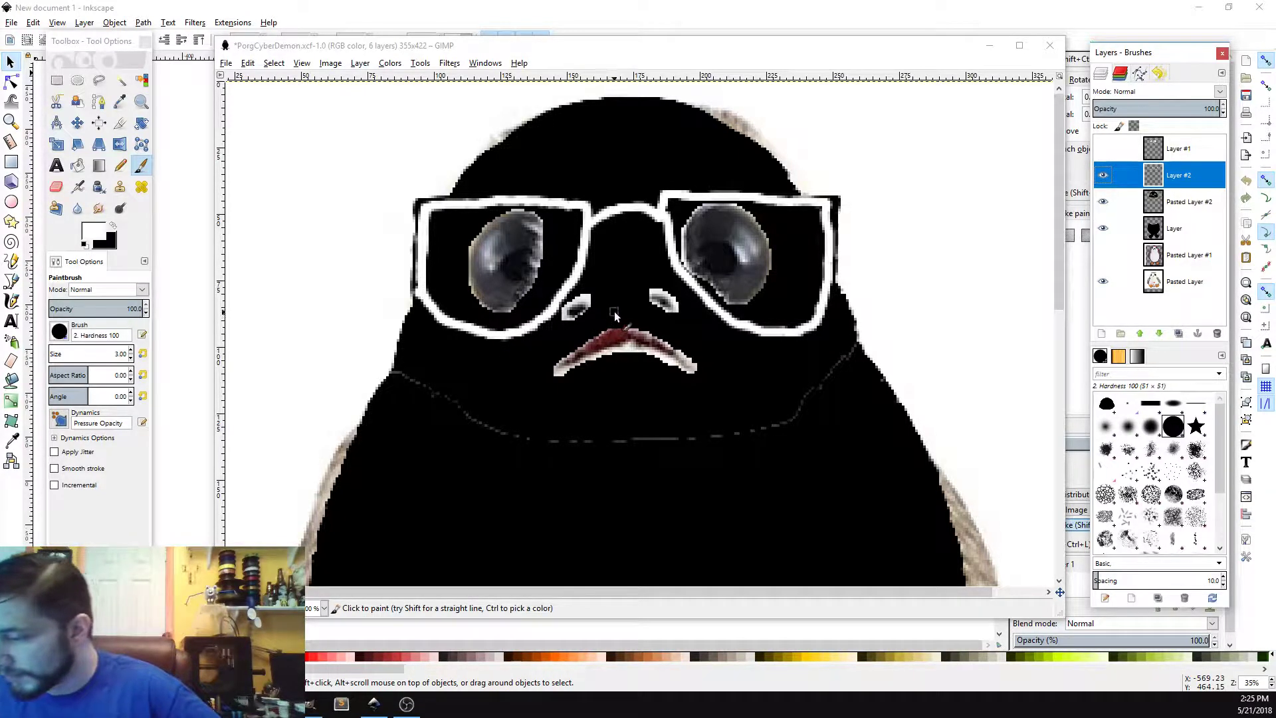
pyautogui.click(594, 321)
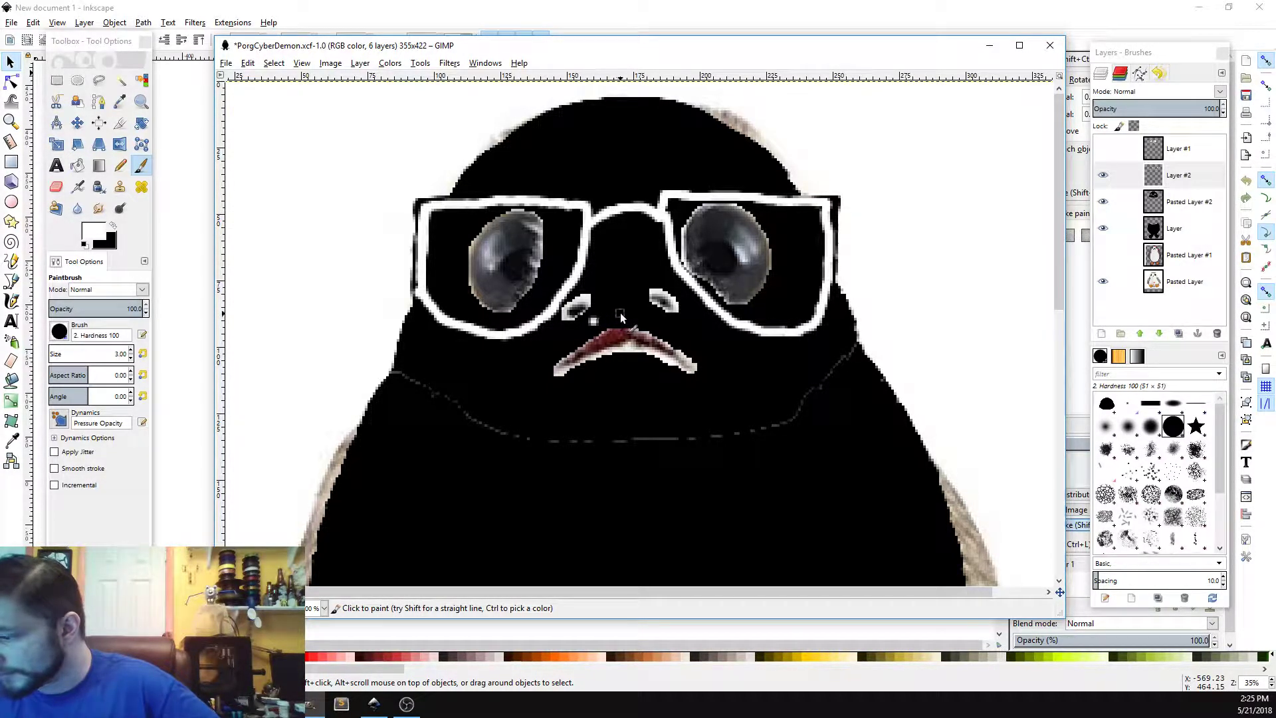
pyautogui.moveTo(622, 316)
pyautogui.mouseDown()
pyautogui.moveTo(541, 353)
pyautogui.moveTo(620, 314)
pyautogui.moveTo(686, 337)
pyautogui.mouseUp()
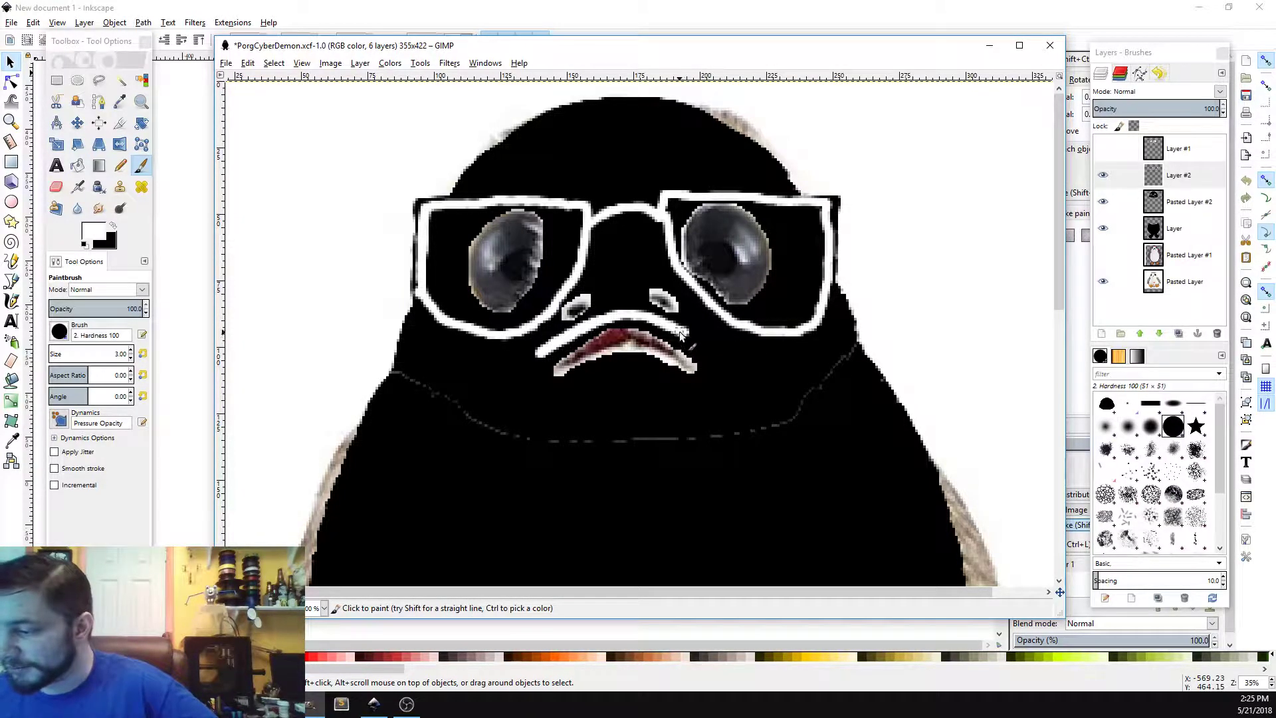
pyautogui.moveTo(684, 332)
pyautogui.mouseDown()
pyautogui.moveTo(705, 364)
pyautogui.moveTo(710, 409)
pyautogui.mouseUp()
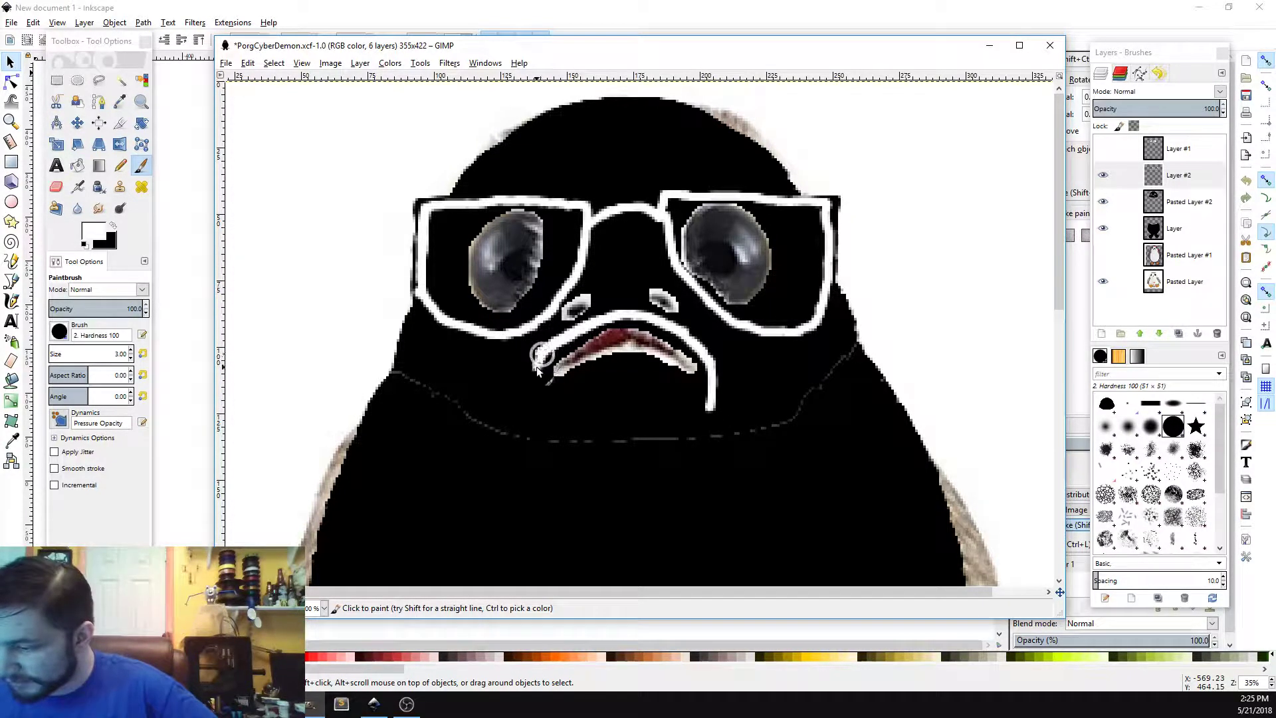
pyautogui.moveTo(544, 354); pyautogui.dragTo(537, 415)
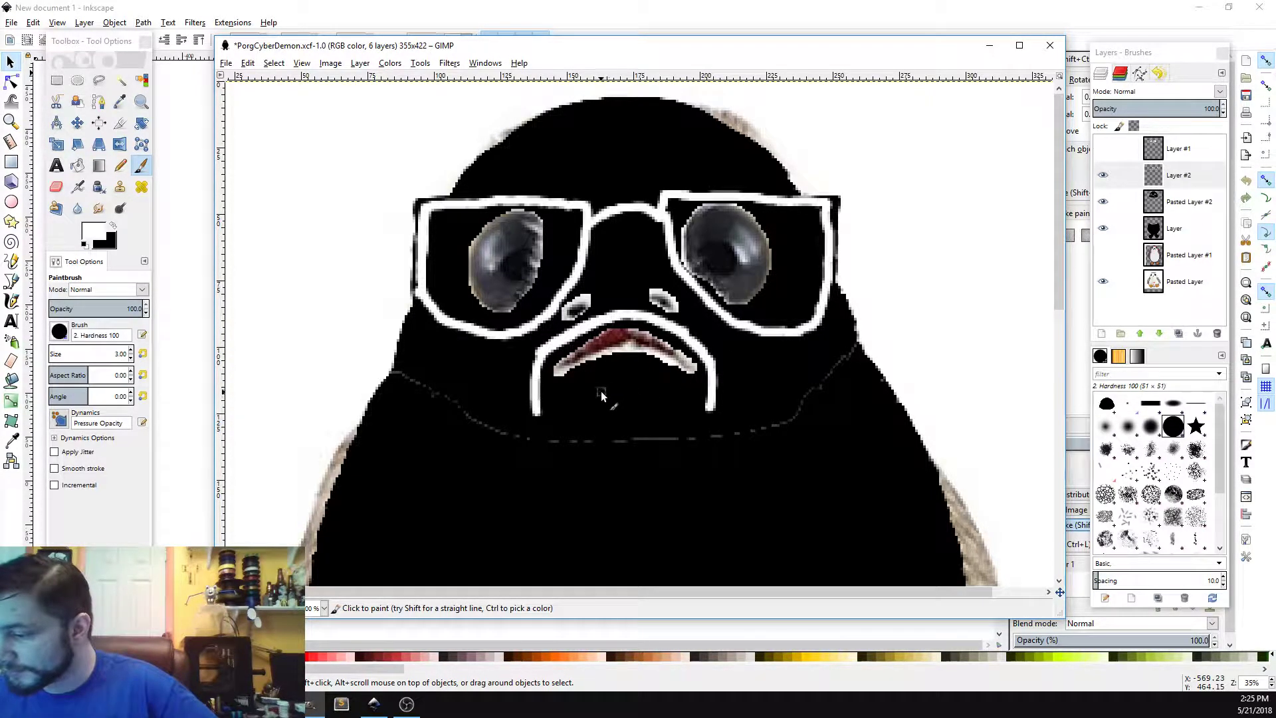
pyautogui.moveTo(598, 392)
pyautogui.mouseDown()
pyautogui.moveTo(646, 392)
pyautogui.moveTo(600, 391)
pyautogui.moveTo(646, 390)
pyautogui.moveTo(620, 412)
pyautogui.mouseUp()
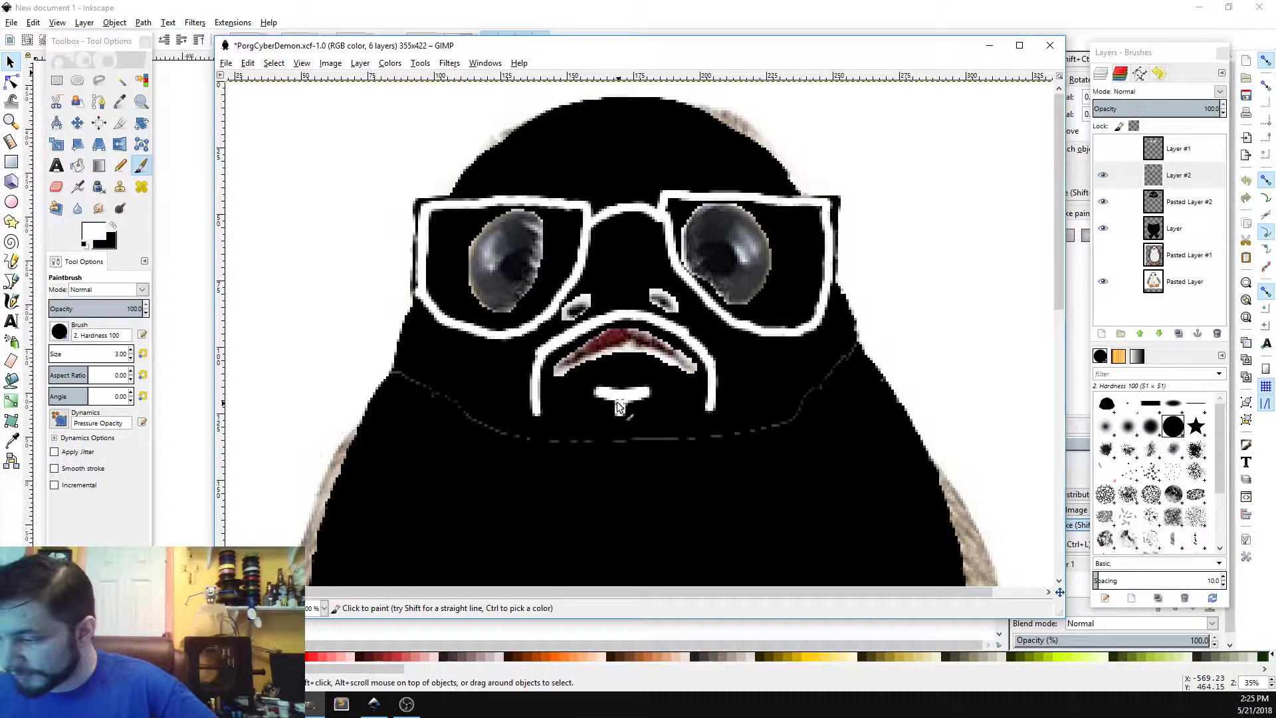
pyautogui.moveTo(603, 398); pyautogui.dragTo(646, 397)
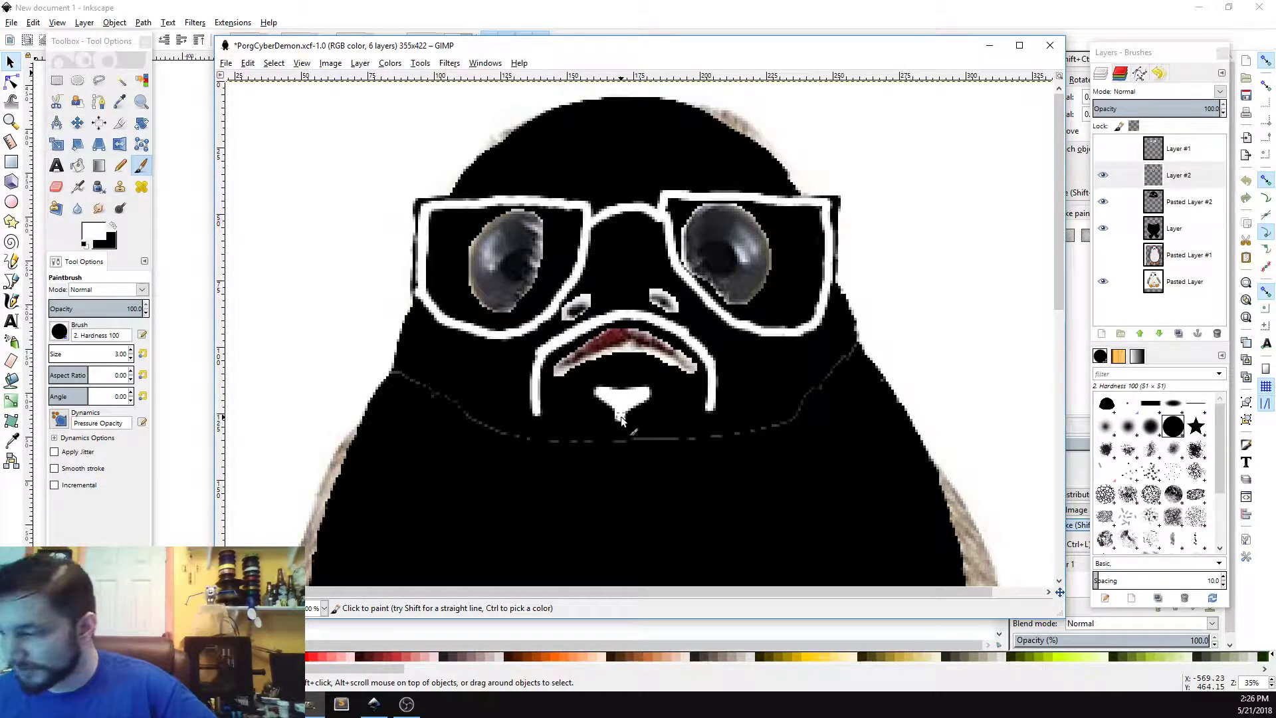
pyautogui.moveTo(622, 420); pyautogui.dragTo(546, 417)
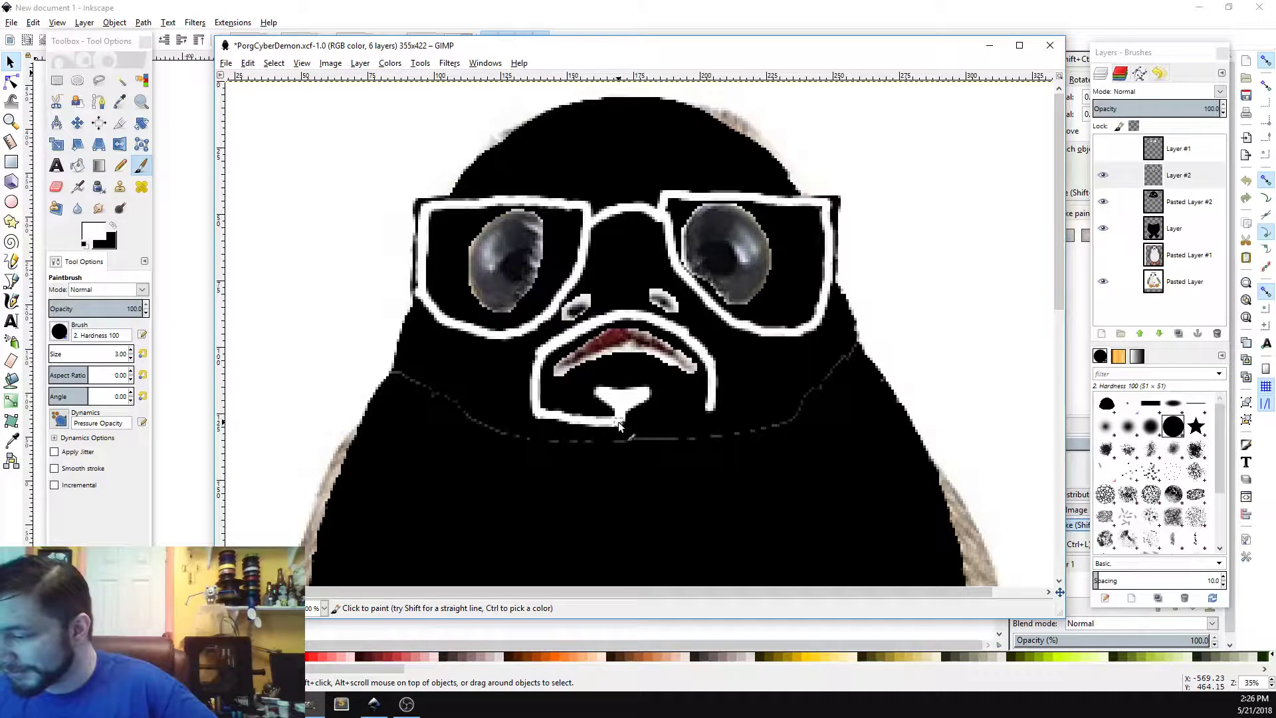
pyautogui.moveTo(619, 421); pyautogui.dragTo(707, 407)
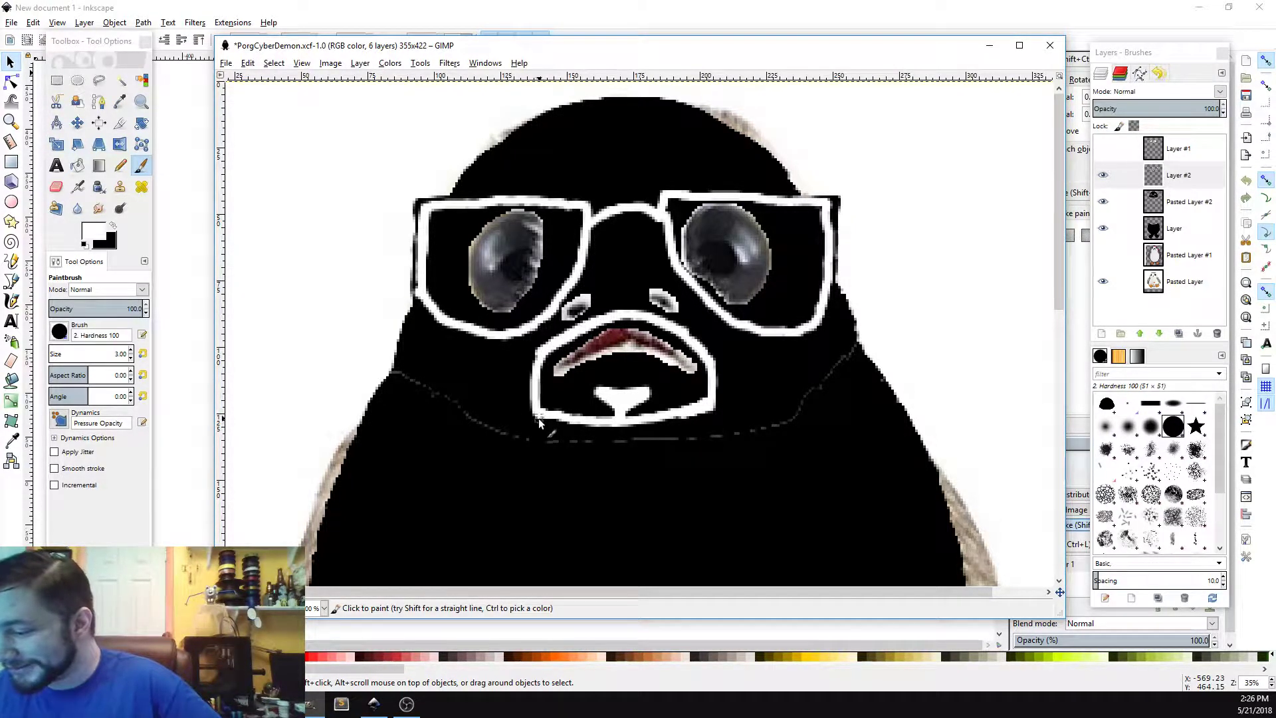
# Step: Paint a white strap line from the chin outline up to the right side of the head on Layer #2
pyautogui.moveTo(539, 423)
pyautogui.mouseDown()
pyautogui.moveTo(648, 439)
pyautogui.moveTo(718, 410)
pyautogui.mouseUp()
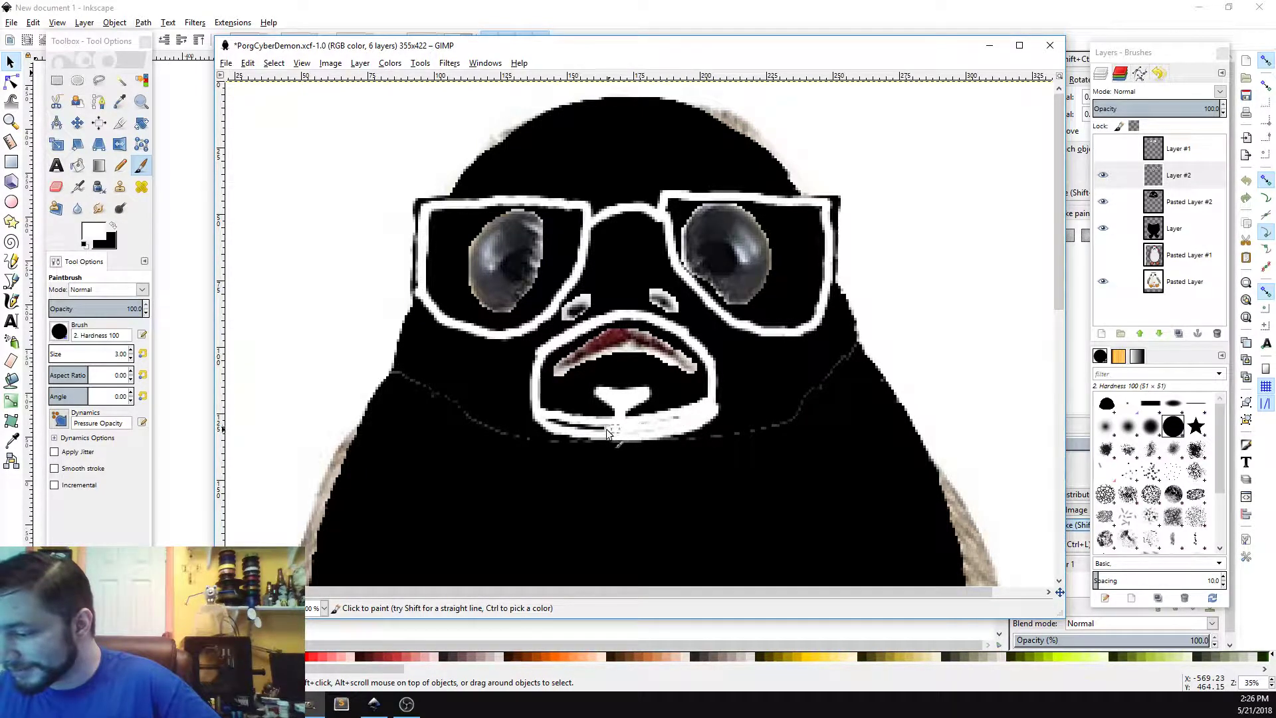
pyautogui.moveTo(607, 433); pyautogui.dragTo(550, 419)
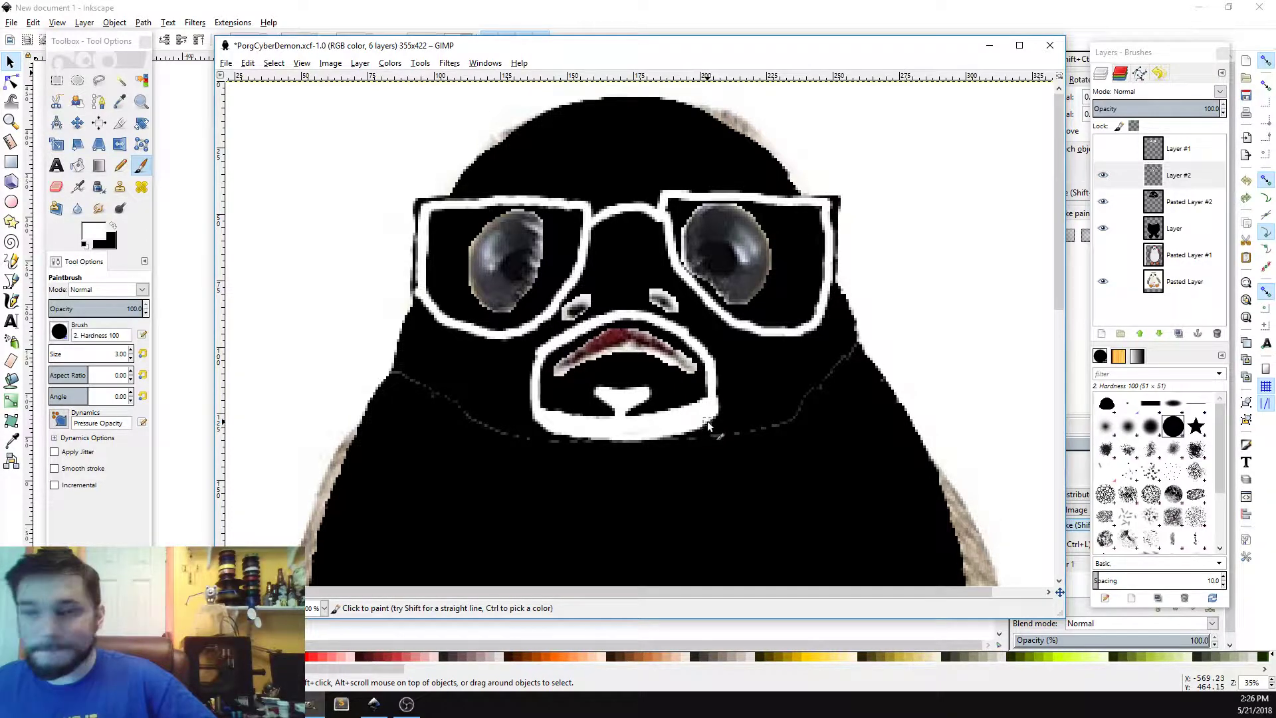
pyautogui.moveTo(716, 407)
pyautogui.mouseDown()
pyautogui.moveTo(762, 392)
pyautogui.moveTo(698, 418)
pyautogui.moveTo(811, 359)
pyautogui.moveTo(781, 382)
pyautogui.moveTo(842, 328)
pyautogui.mouseUp()
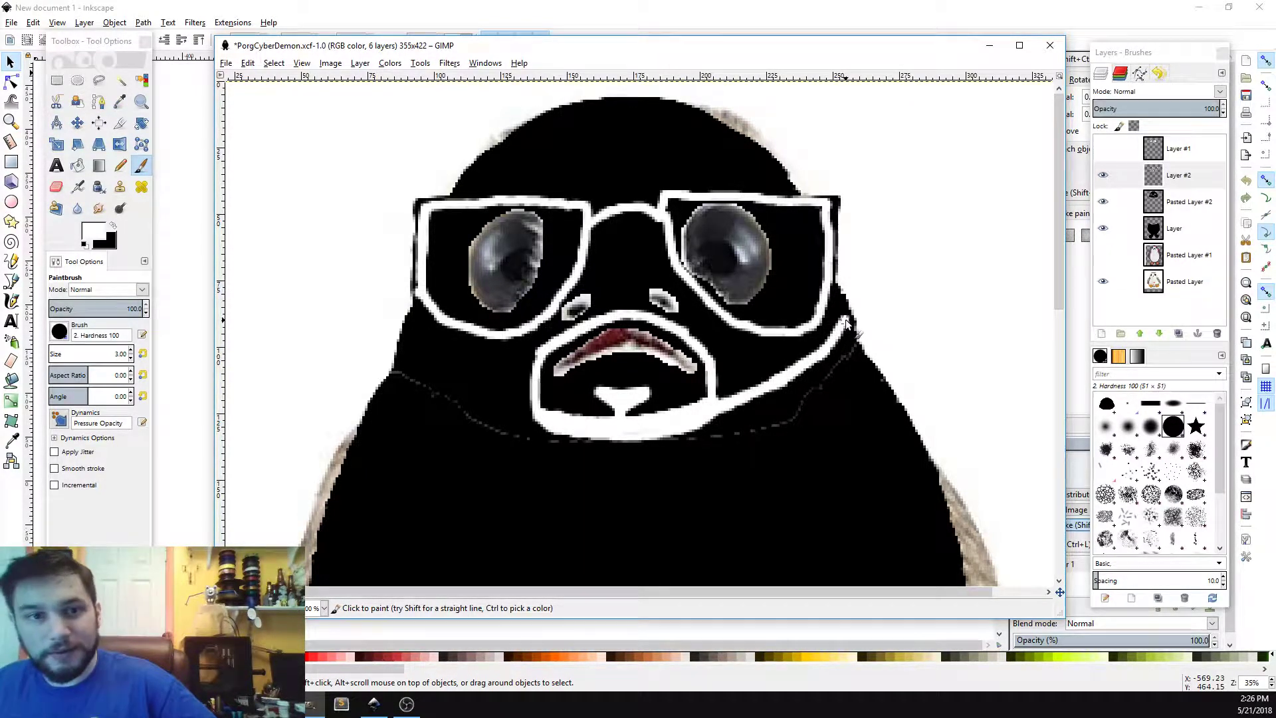
pyautogui.moveTo(846, 323)
pyautogui.mouseDown()
pyautogui.moveTo(808, 364)
pyautogui.moveTo(709, 414)
pyautogui.mouseUp()
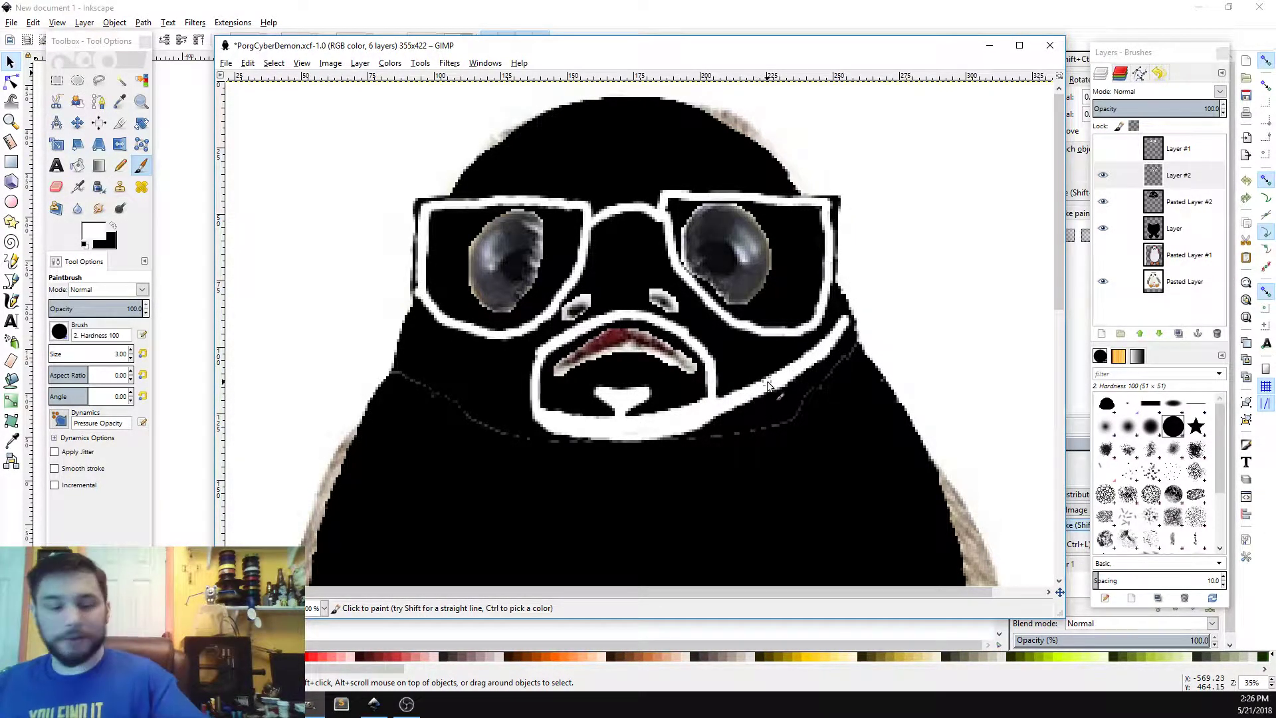
# Step: Step back through the recent paint and layer edits with repeated undo
pyautogui.hotkey('ctrl', 'z')
pyautogui.hotkey('ctrl', 'z')
pyautogui.hotkey('ctrl', 'z')
pyautogui.hotkey('ctrl', 'z')
pyautogui.hotkey('ctrl', 'z')
pyautogui.hotkey('ctrl', 'z')
pyautogui.hotkey('ctrl', 'z')
pyautogui.hotkey('ctrl', 'z')
pyautogui.hotkey('ctrl', 'z')
pyautogui.hotkey('ctrl', 'z')
pyautogui.hotkey('ctrl', 'z')
pyautogui.hotkey('ctrl', 'z')
pyautogui.hotkey('ctrl', 'z')
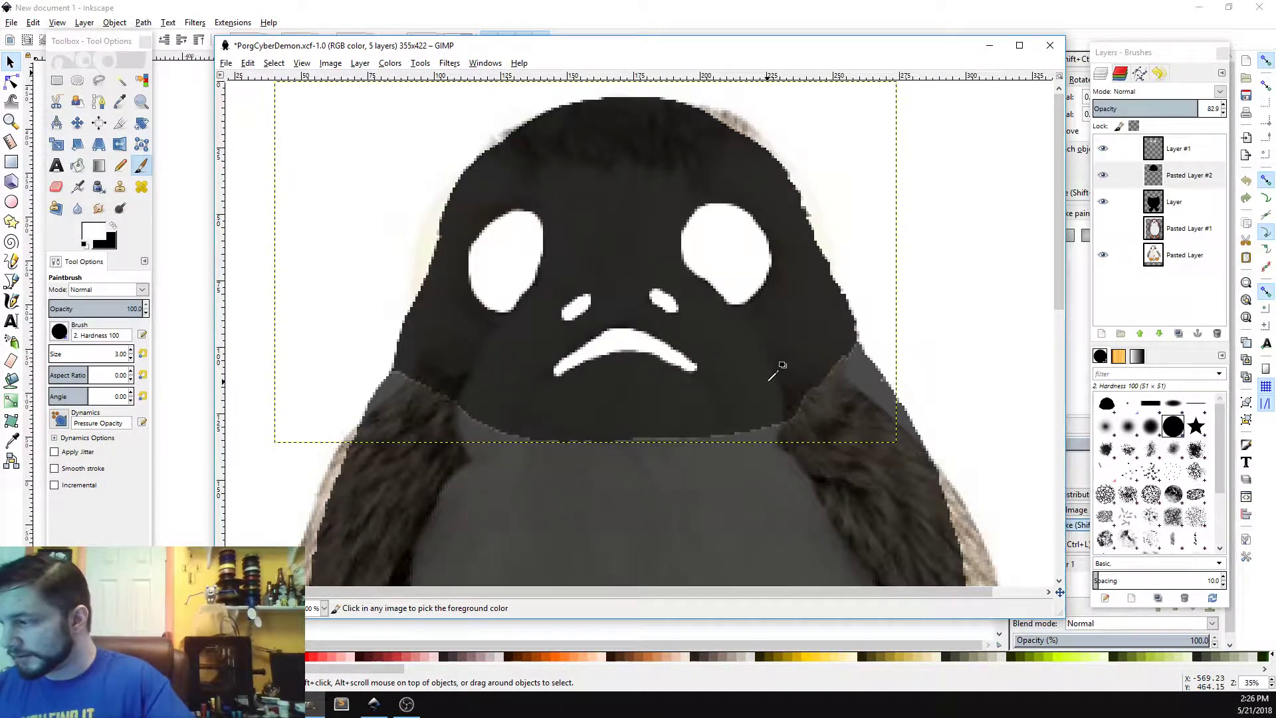
pyautogui.hotkey('ctrl', 'z')
pyautogui.hotkey('ctrl', 'z')
pyautogui.hotkey('ctrl', 'z')
pyautogui.hotkey('ctrl', 'z')
pyautogui.hotkey('ctrl', 'z')
pyautogui.hotkey('ctrl', 'z')
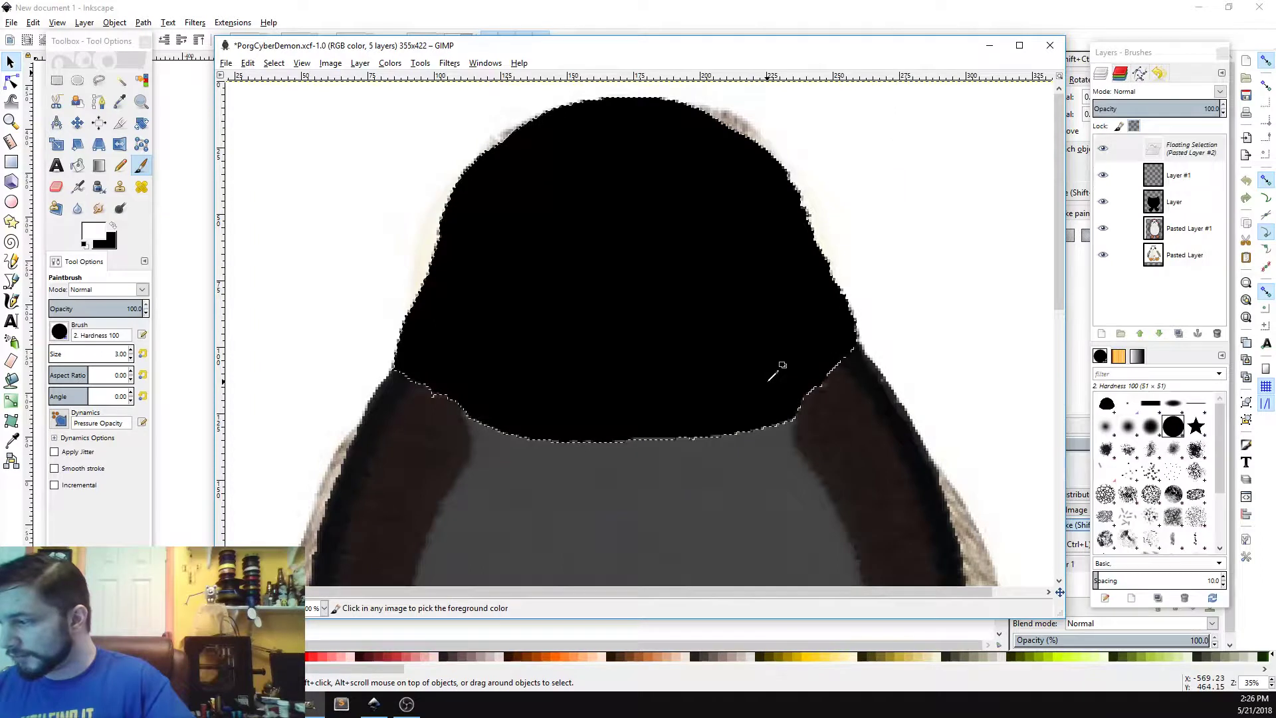
pyautogui.hotkey('ctrl', 'z')
pyautogui.hotkey('ctrl', 'z')
pyautogui.hotkey('ctrl', 'z')
pyautogui.hotkey('ctrl', 'z')
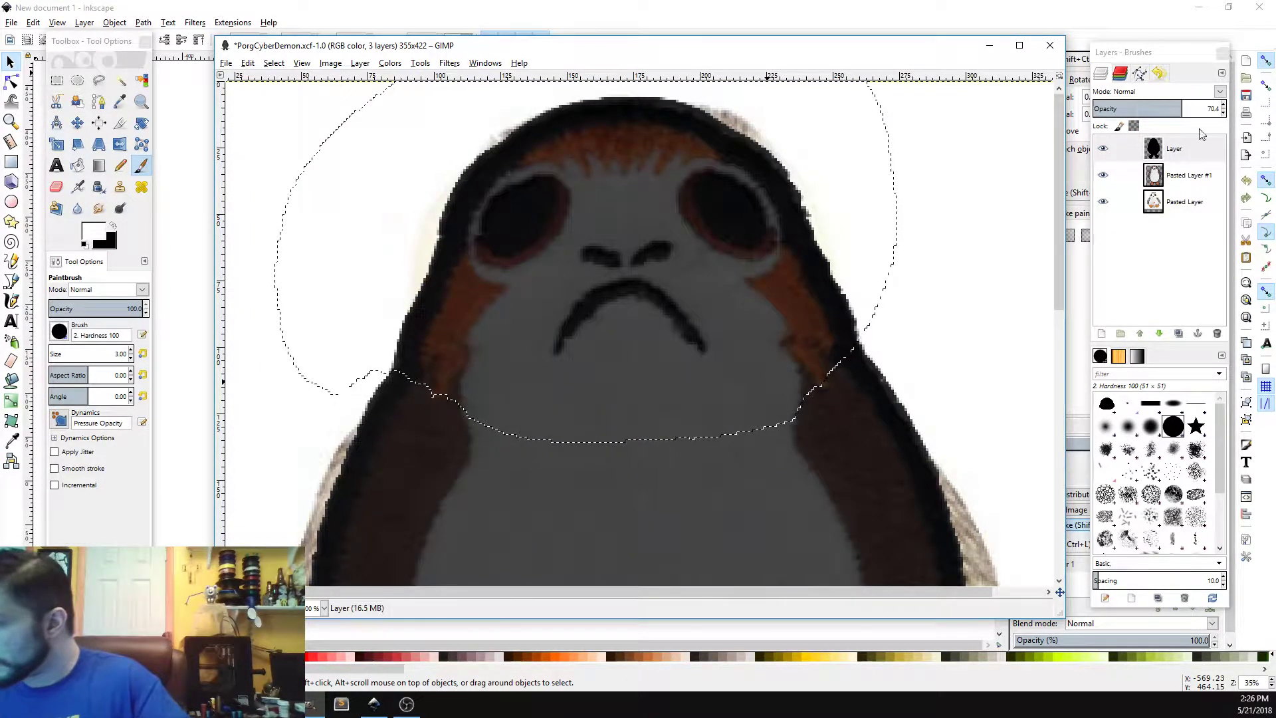
pyautogui.rightClick(1189, 151)
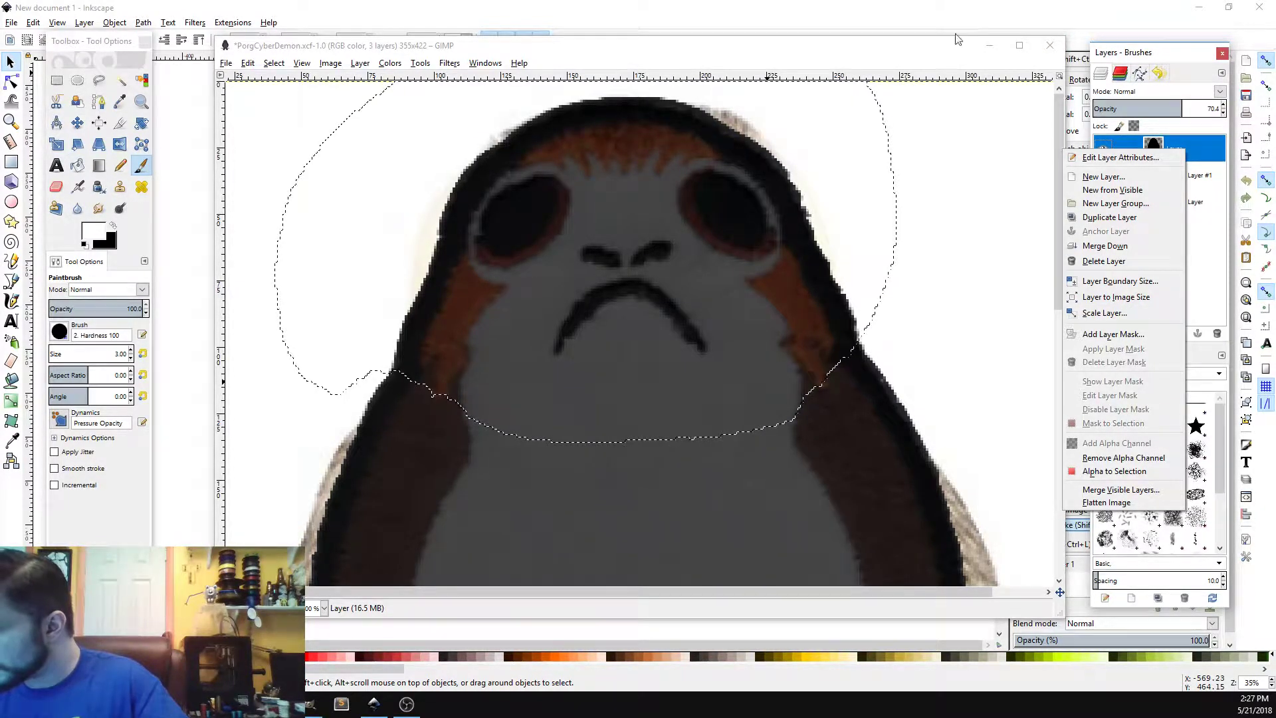
pyautogui.click(950, 51)
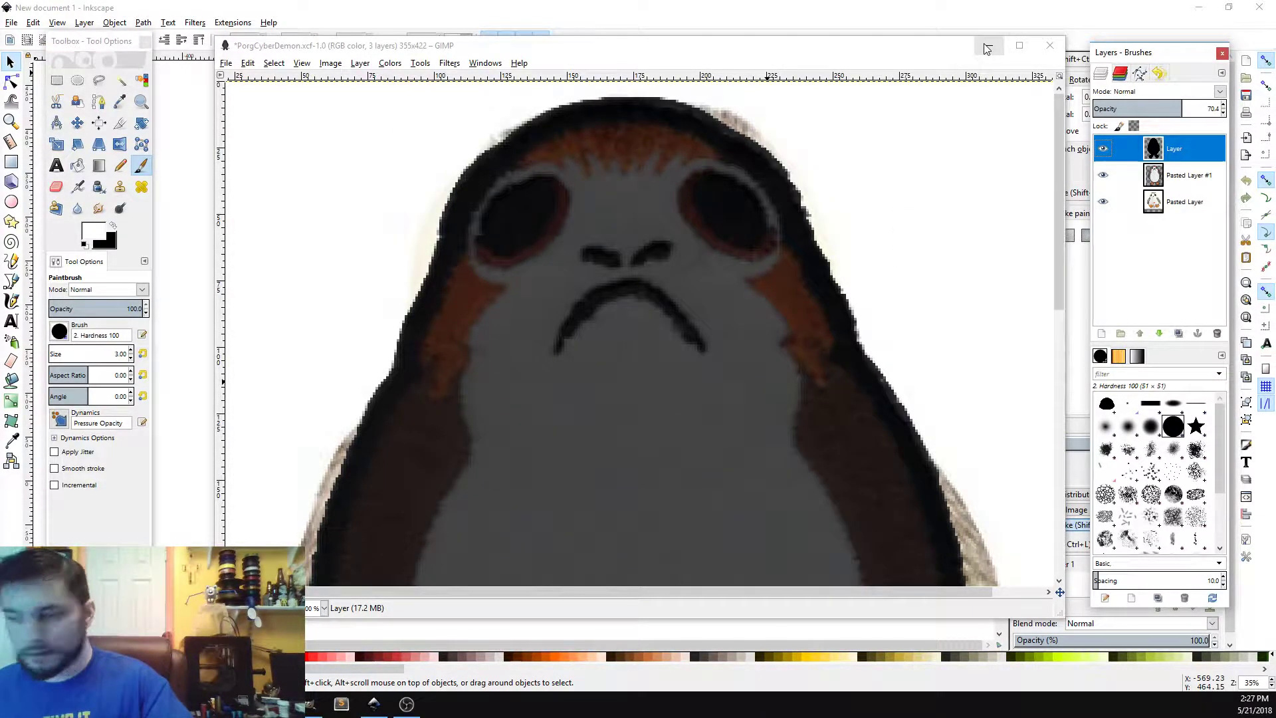
# Step: Copy Layer #2's drawing into a new pasted layer, move it lower in the stack, and hide it
pyautogui.hotkey('ctrl', 'c')
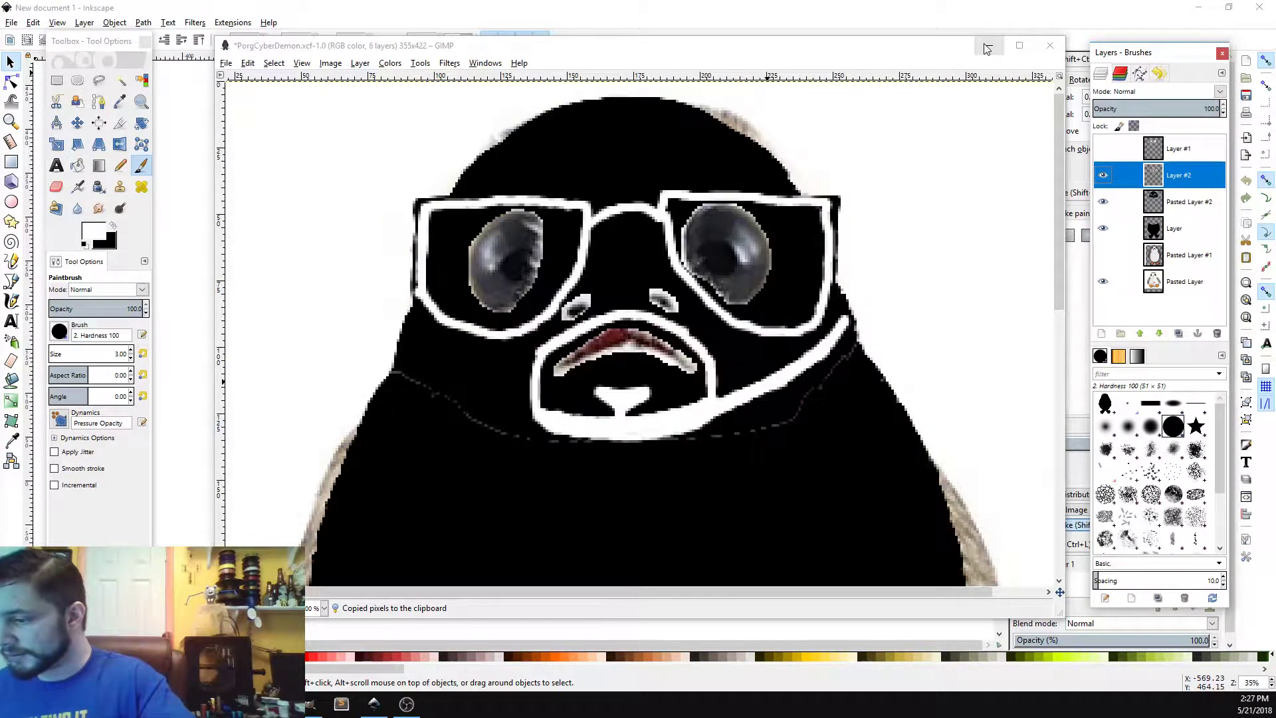
pyautogui.hotkey('ctrl', 'v')
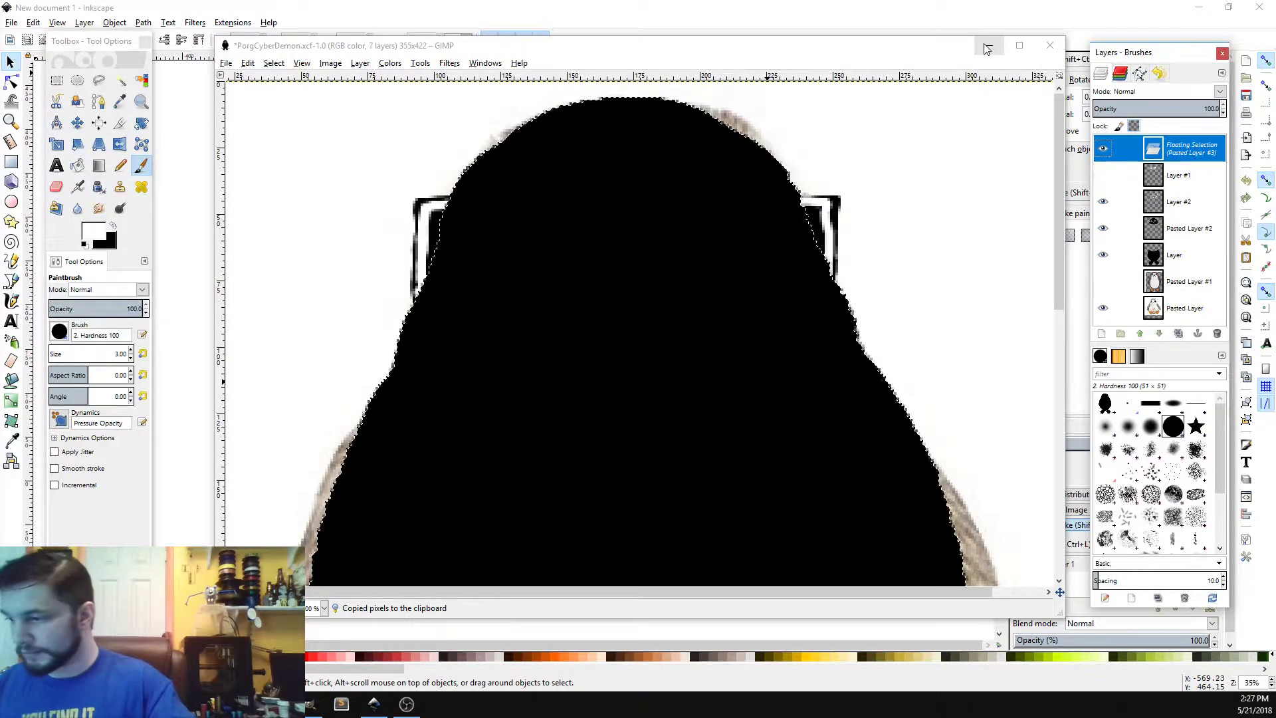
pyautogui.click(1102, 333)
pyautogui.moveTo(1187, 148); pyautogui.dragTo(1183, 268)
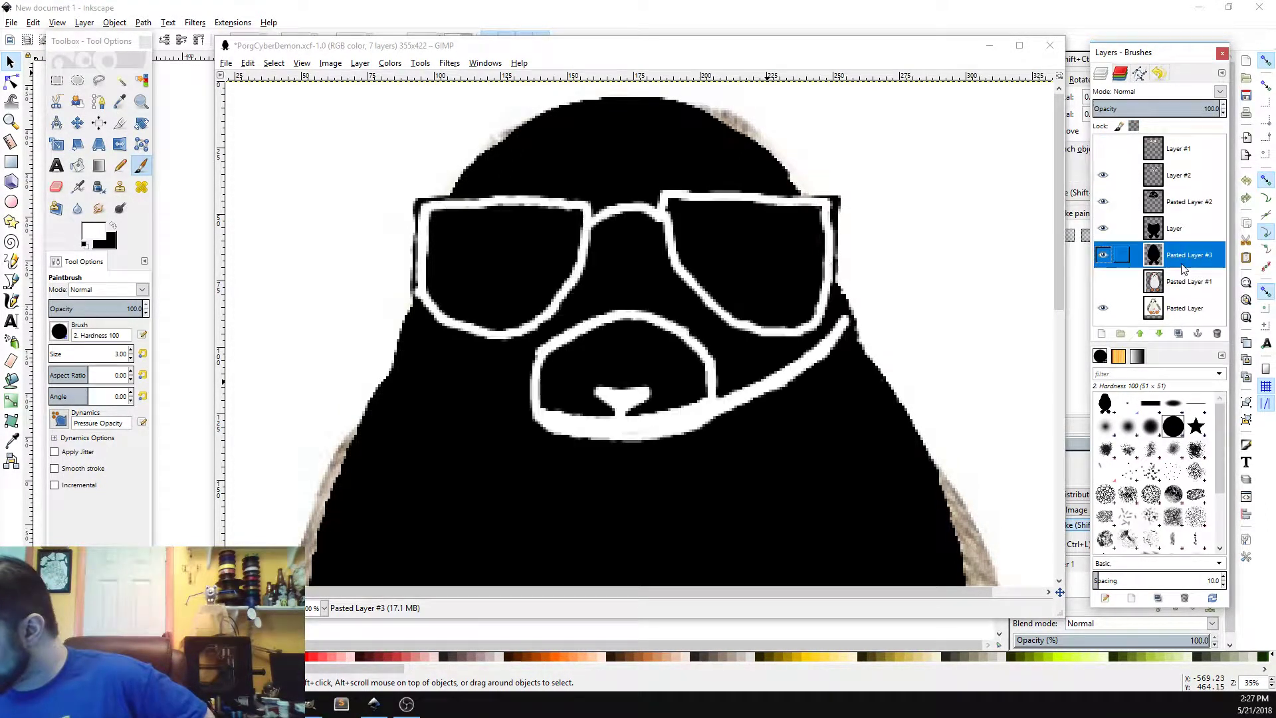
pyautogui.click(1103, 255)
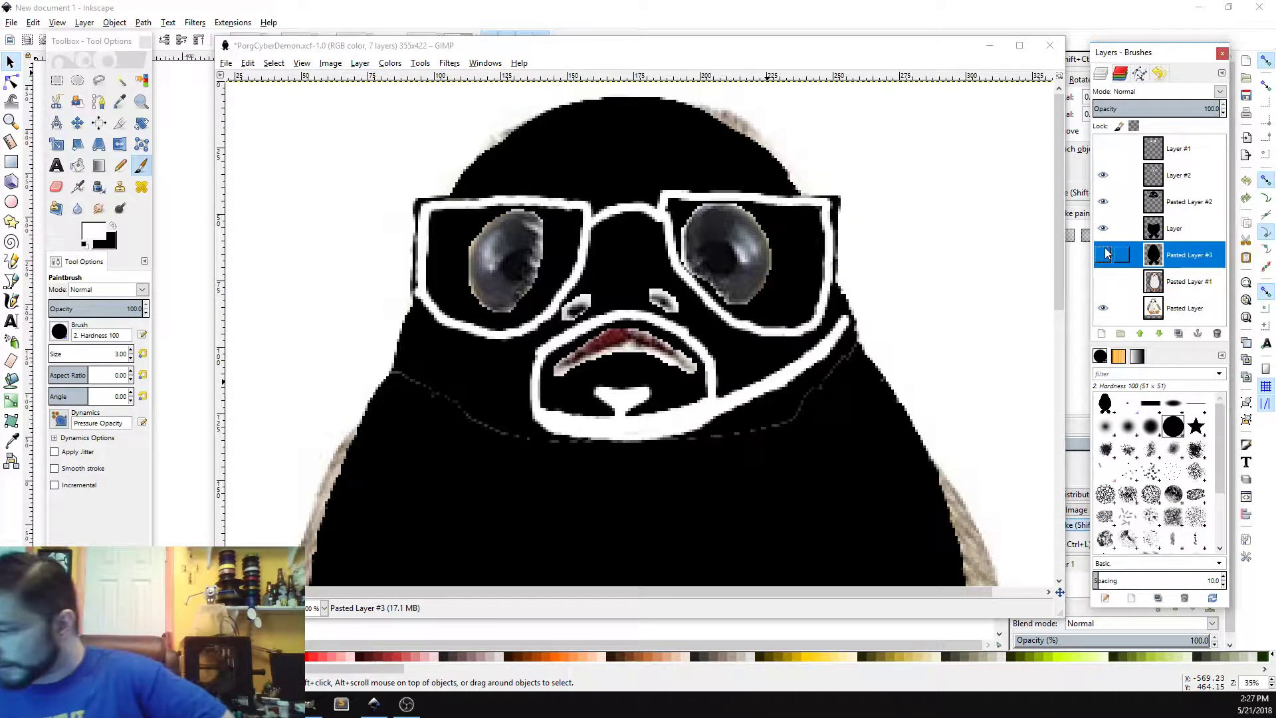
# Step: Toggle Layer #2's visibility and thicken the right-side strap with extra brush clicks
pyautogui.click(1116, 177)
pyautogui.click(1116, 175)
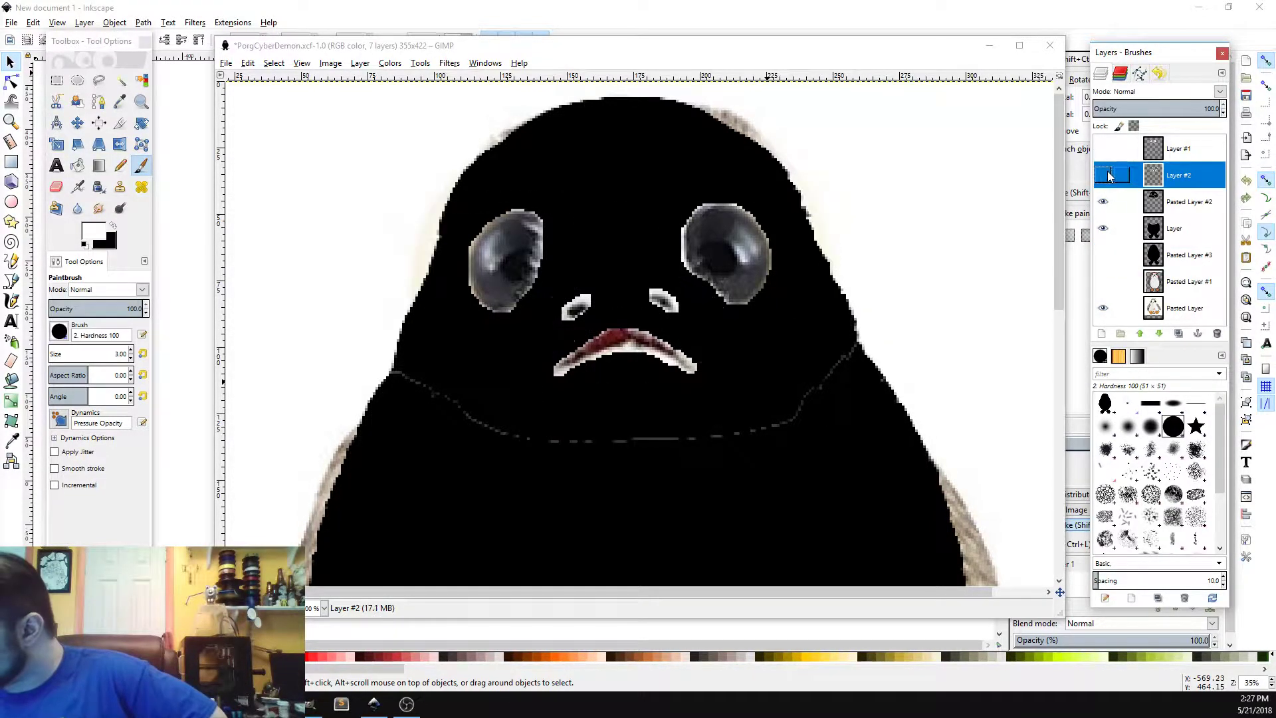
pyautogui.click(1116, 175)
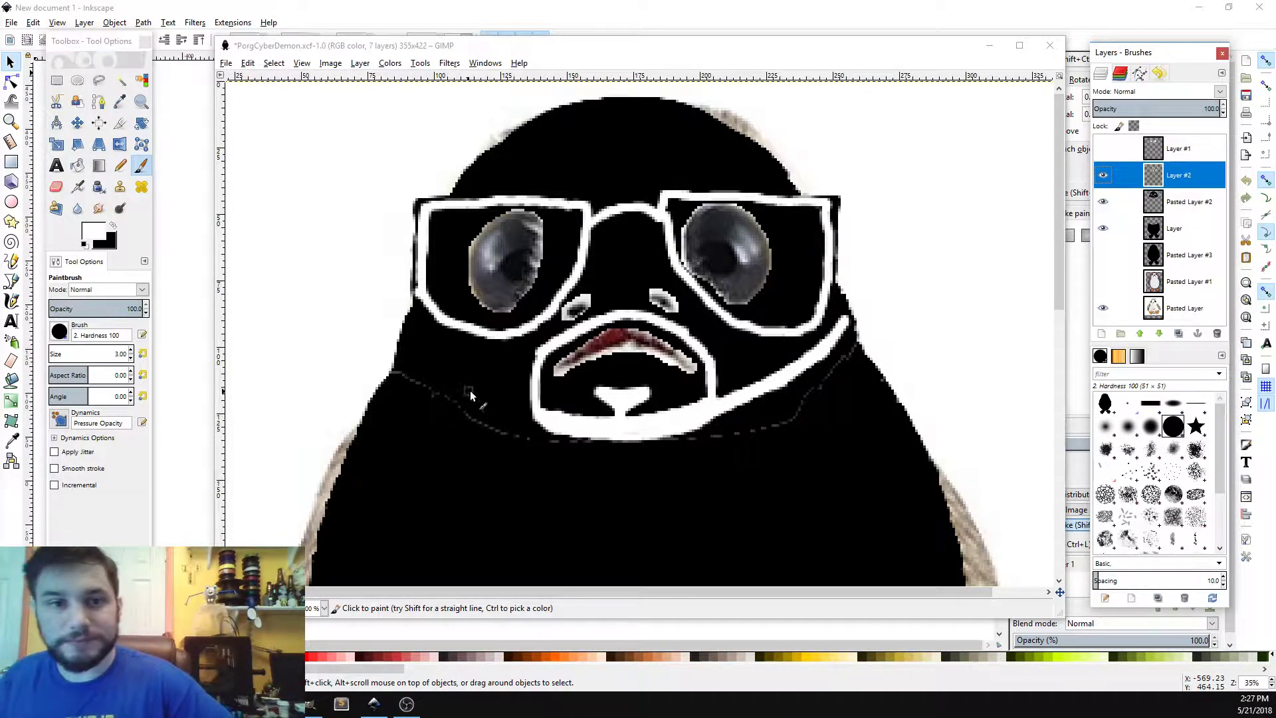
pyautogui.click(846, 321)
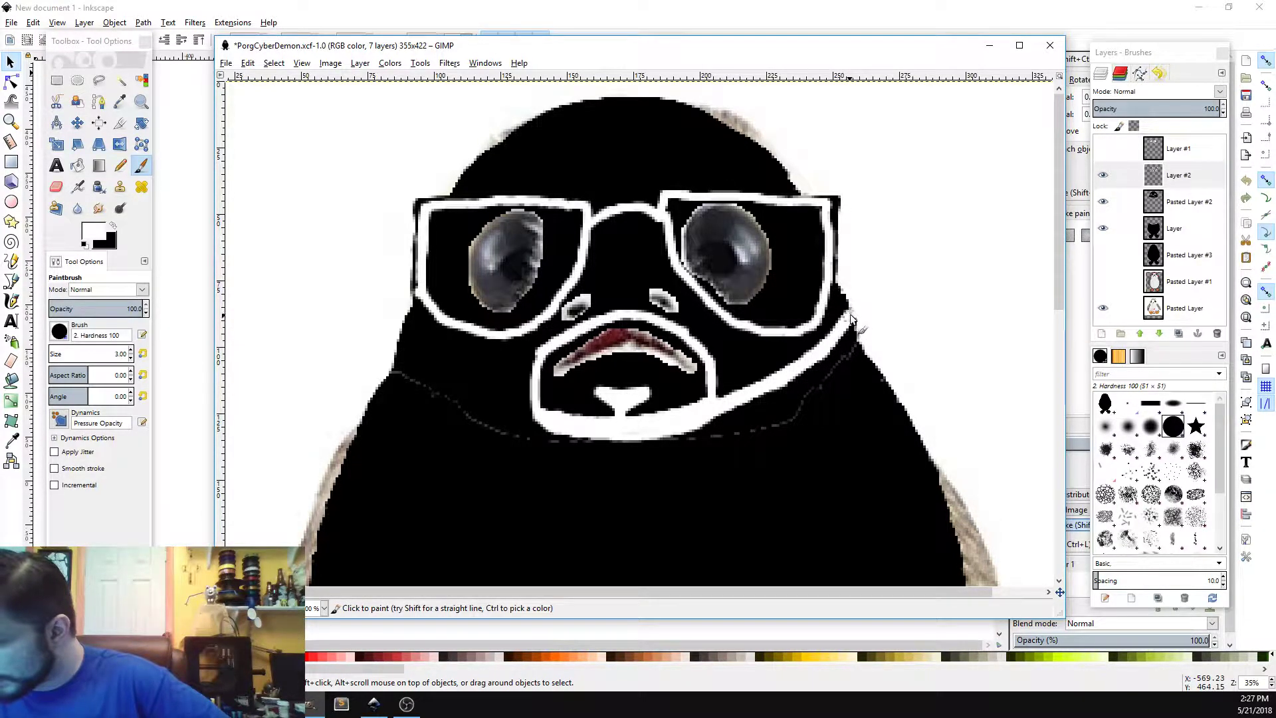
pyautogui.keyDown('shift'); pyautogui.click(795, 364); pyautogui.keyUp('shift')
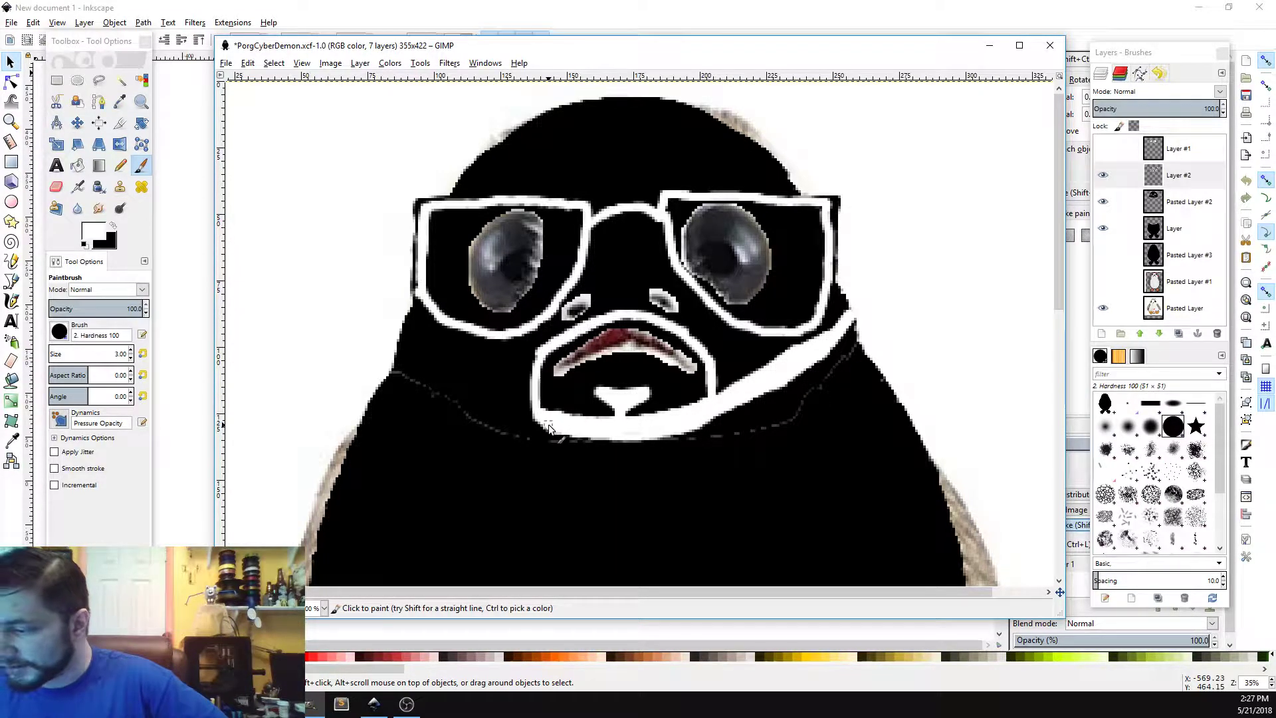
# Step: Paint a matching white strap from the chin outline across to the left side of the head
pyautogui.moveTo(549, 428)
pyautogui.mouseDown()
pyautogui.moveTo(400, 355)
pyautogui.moveTo(532, 413)
pyautogui.moveTo(433, 378)
pyautogui.mouseUp()
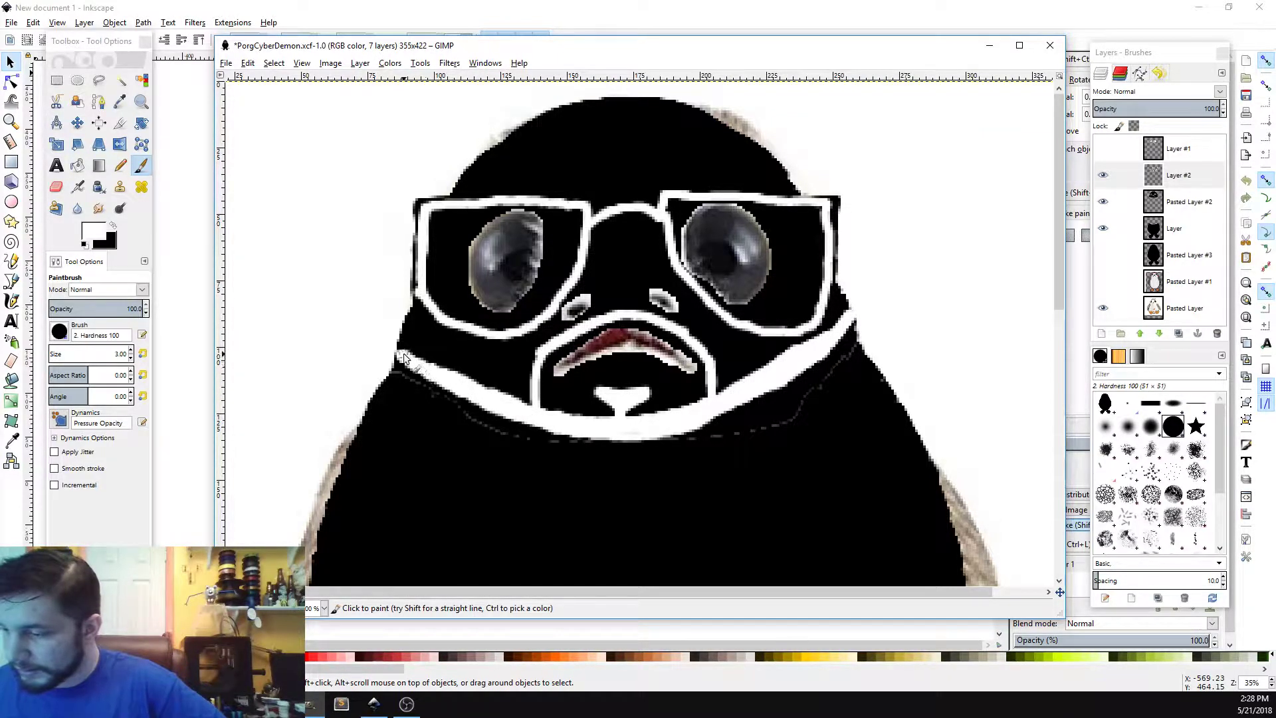
pyautogui.moveTo(453, 381)
pyautogui.mouseDown()
pyautogui.moveTo(527, 410)
pyautogui.moveTo(401, 345)
pyautogui.moveTo(488, 393)
pyautogui.mouseUp()
pyautogui.moveTo(410, 359)
pyautogui.mouseDown()
pyautogui.moveTo(469, 384)
pyautogui.moveTo(710, 422)
pyautogui.mouseUp()
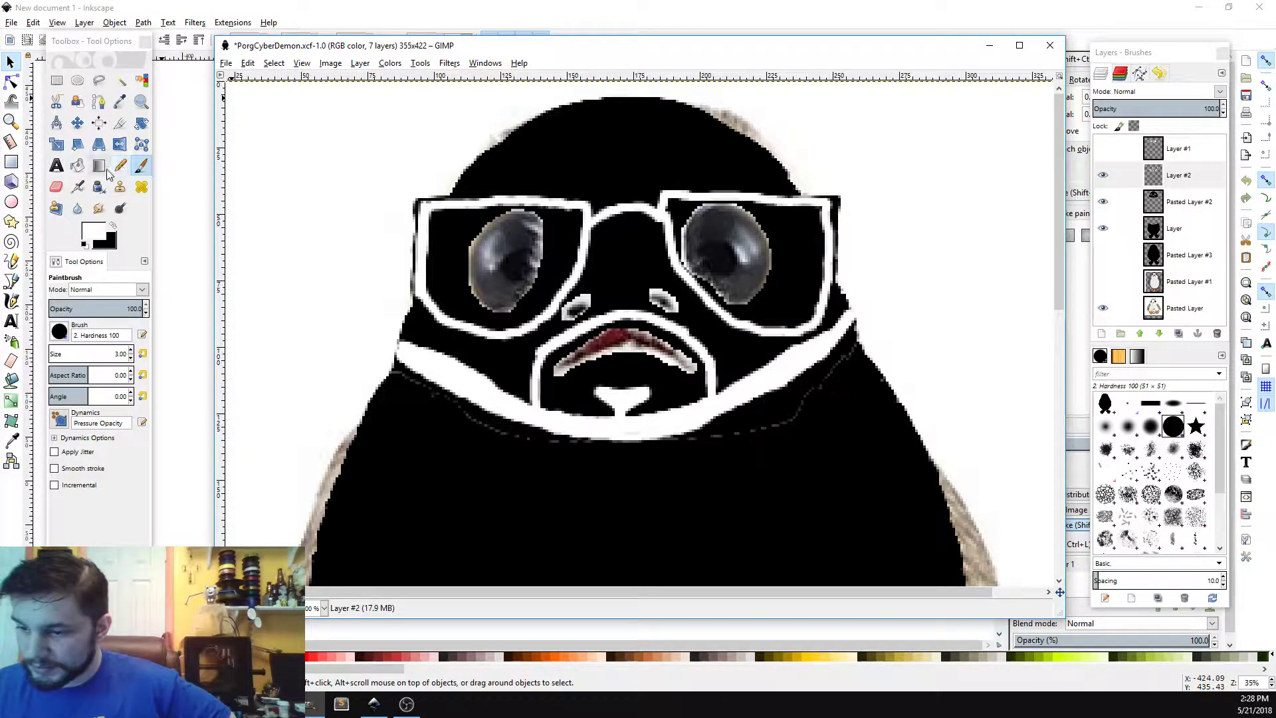
# Step: Try rectangular and free-form selections around the right glasses frame
pyautogui.click(59, 83)
pyautogui.moveTo(602, 135); pyautogui.dragTo(884, 287)
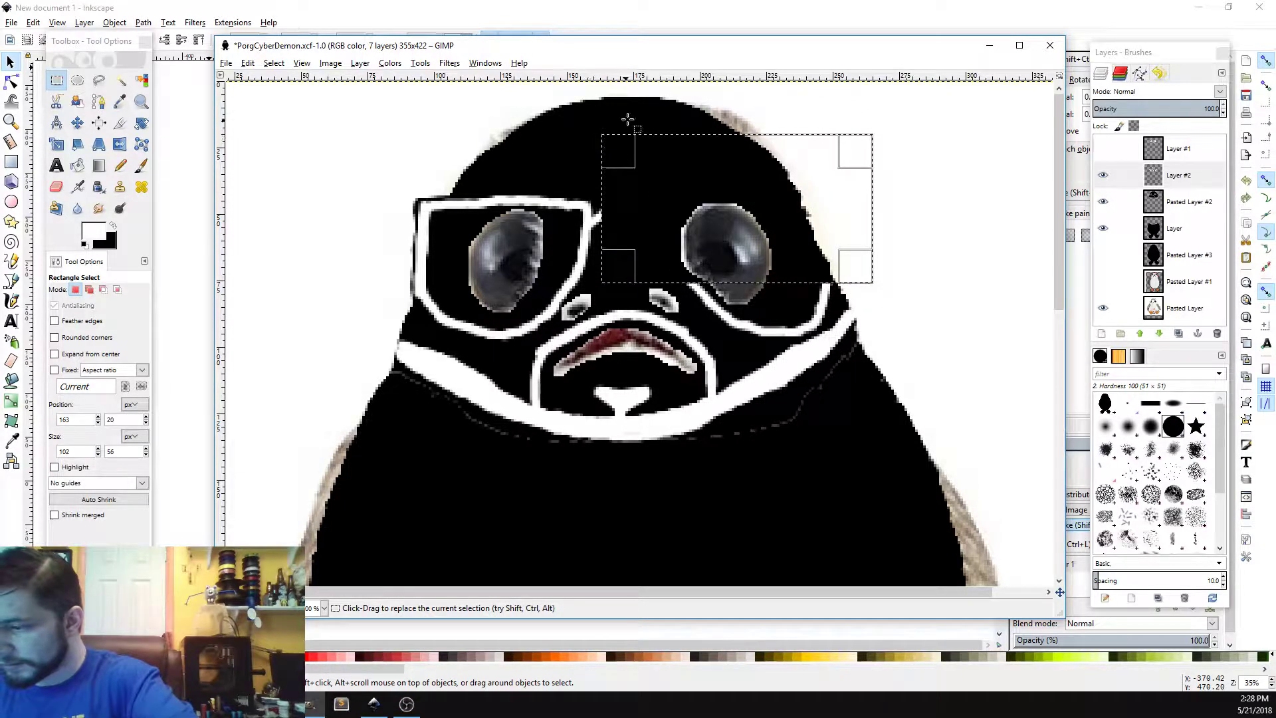
pyautogui.moveTo(773, 103); pyautogui.dragTo(593, 275)
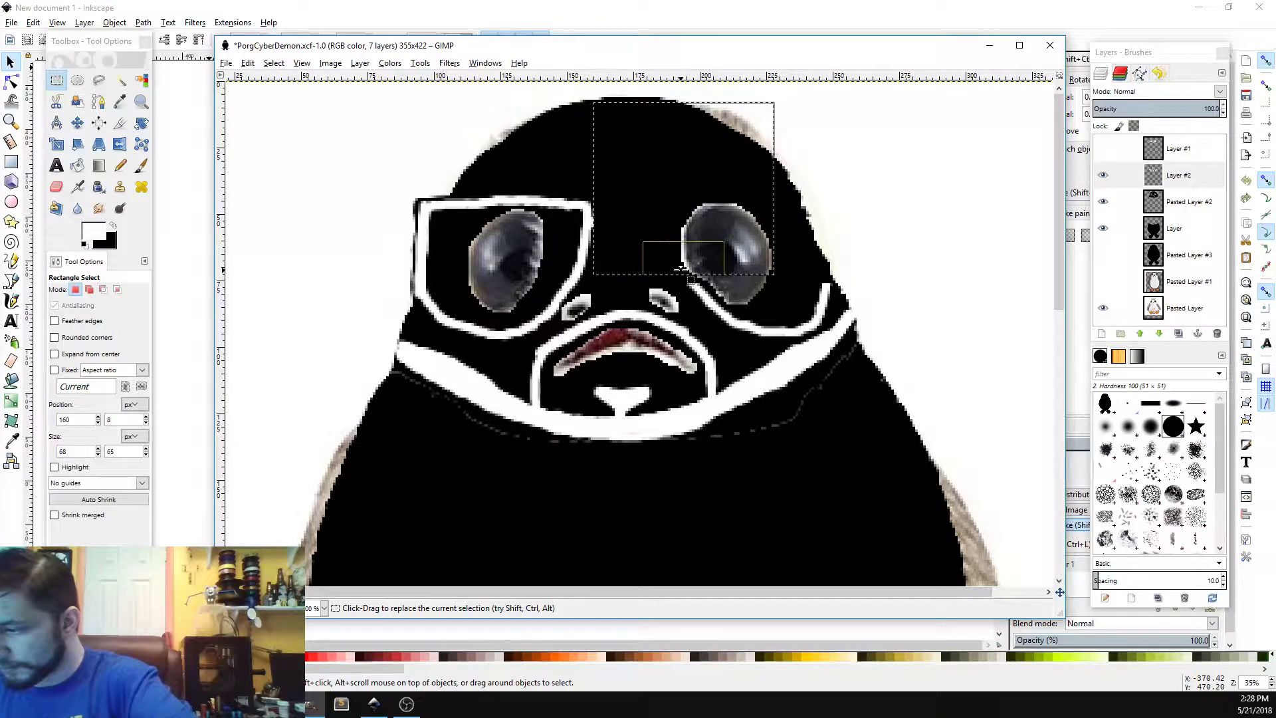
pyautogui.click(100, 80)
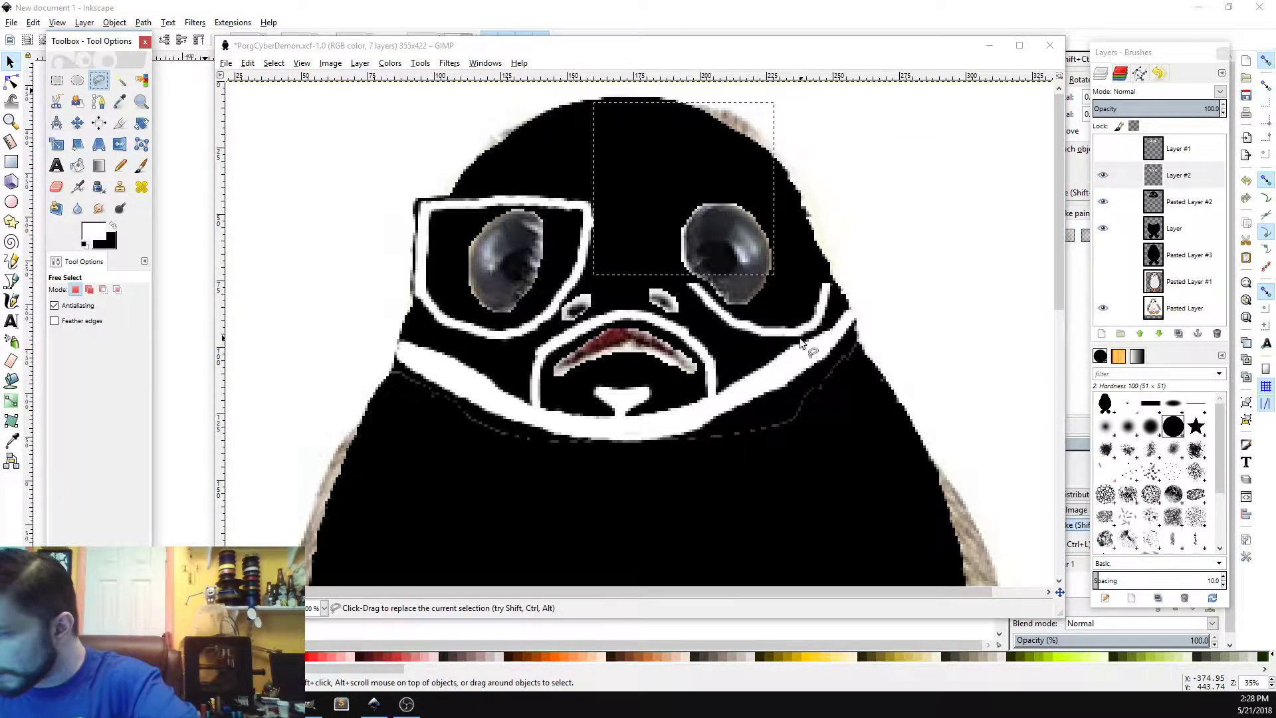
pyautogui.click(772, 345)
pyautogui.moveTo(806, 342)
pyautogui.mouseDown()
pyautogui.moveTo(841, 312)
pyautogui.moveTo(860, 236)
pyautogui.moveTo(742, 184)
pyautogui.mouseUp()
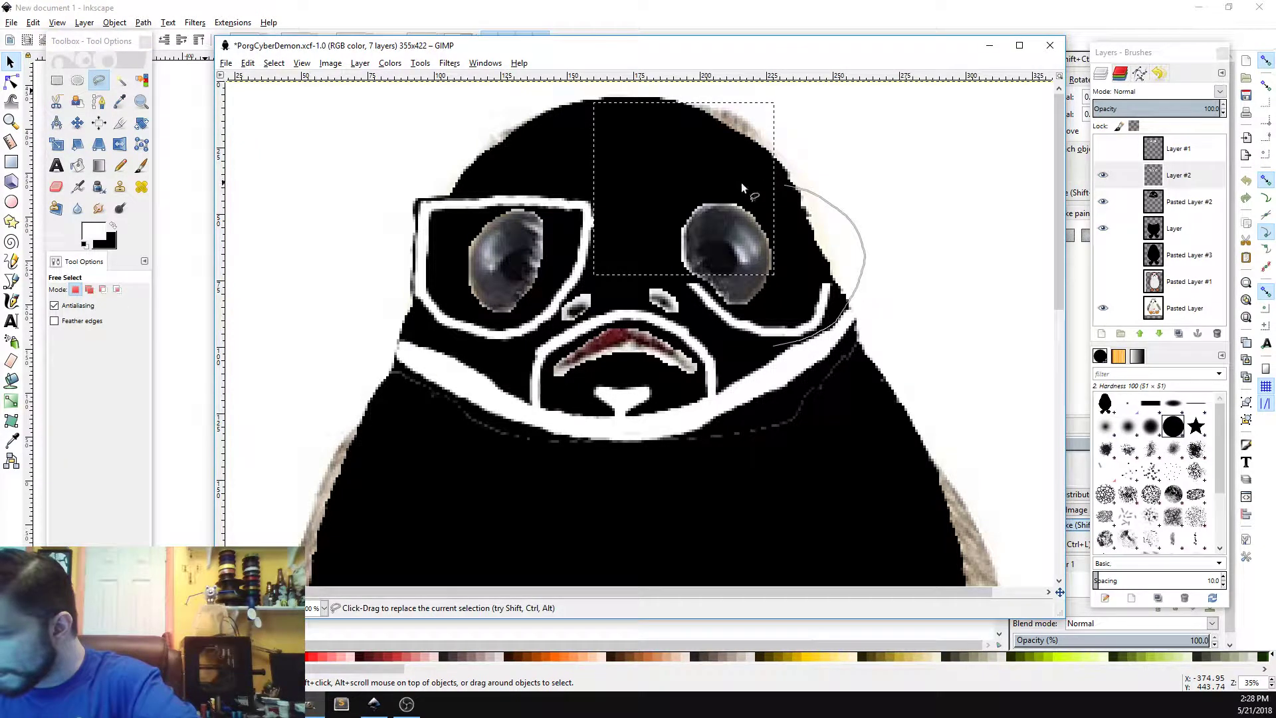
pyautogui.click(773, 348)
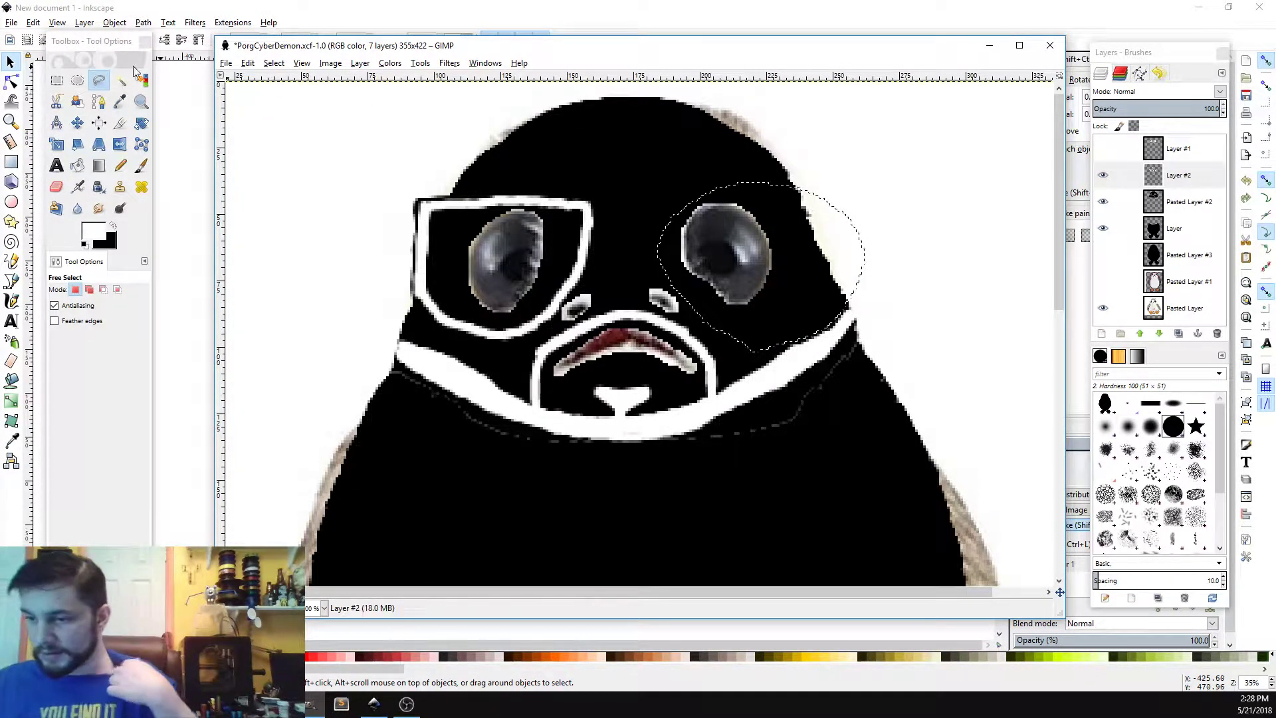
# Step: Select the left glasses frame with a free-form selection and close it
pyautogui.press('r')
pyautogui.moveTo(373, 147)
pyautogui.mouseDown()
pyautogui.moveTo(535, 307)
pyautogui.moveTo(635, 359)
pyautogui.moveTo(332, 230)
pyautogui.mouseUp()
pyautogui.click(98, 80)
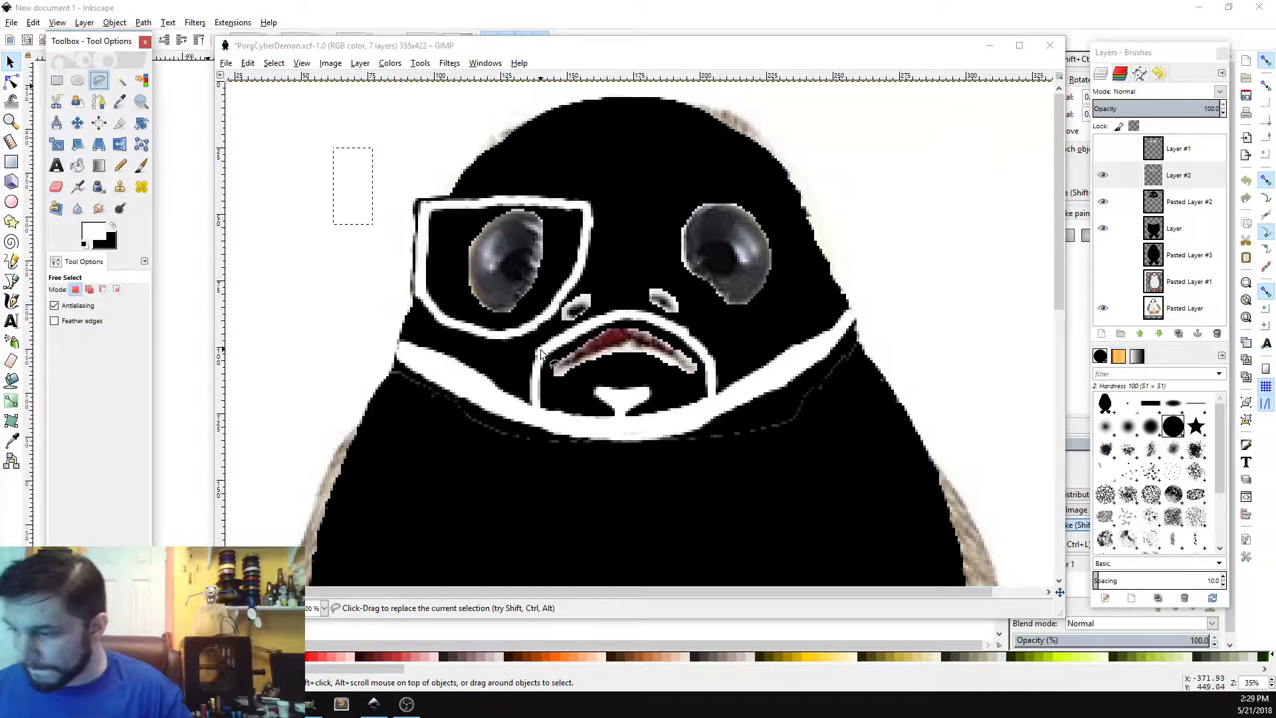
pyautogui.moveTo(514, 357)
pyautogui.mouseDown()
pyautogui.moveTo(598, 289)
pyautogui.moveTo(621, 210)
pyautogui.moveTo(550, 145)
pyautogui.moveTo(390, 174)
pyautogui.moveTo(405, 309)
pyautogui.mouseUp()
pyautogui.moveTo(510, 358); pyautogui.dragTo(511, 358)
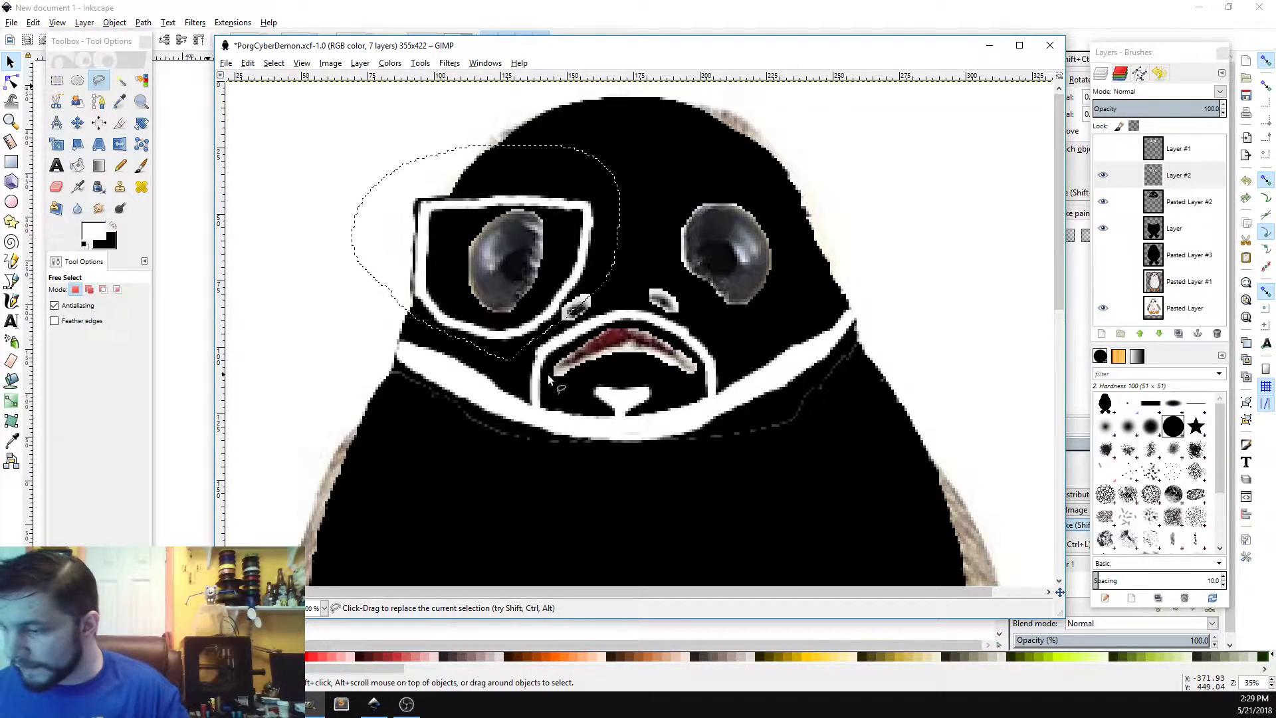
pyautogui.press('Return')
# Step: Copy and paste the left frame, then flip the pasted copy horizontally
pyautogui.hotkey('ctrl', 'c')
pyautogui.hotkey('ctrl', 'v')
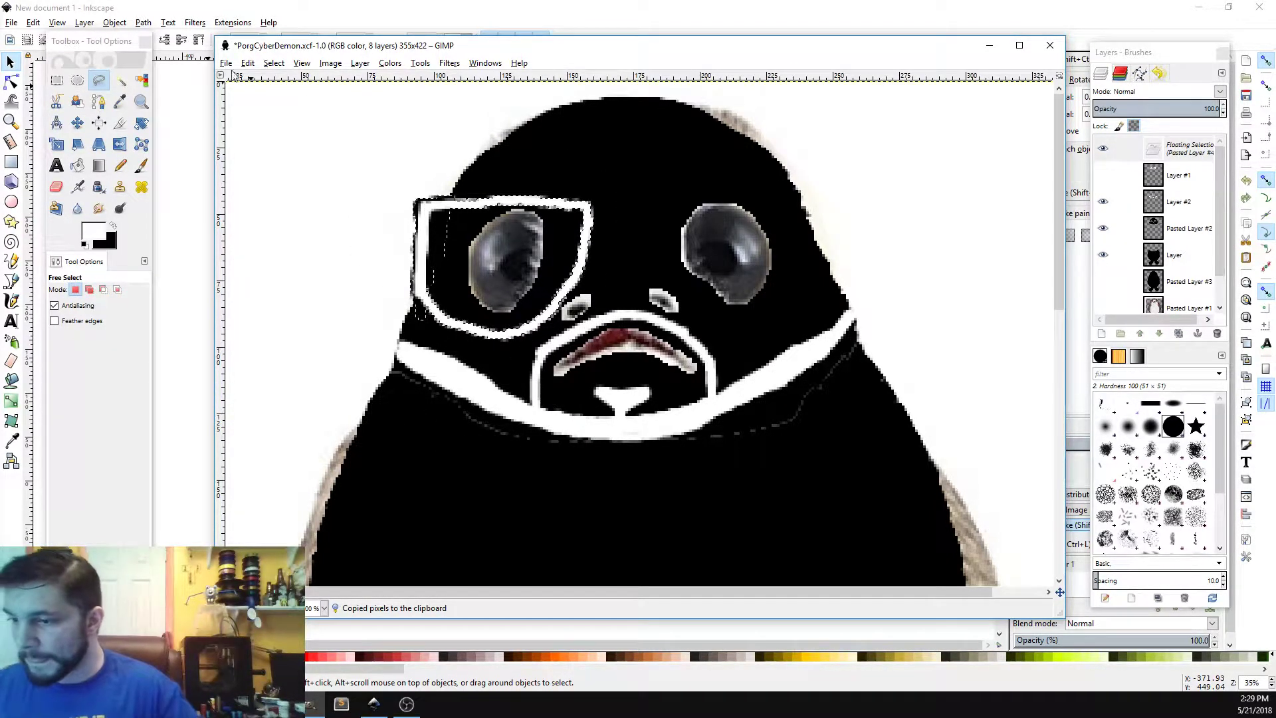
pyautogui.click(120, 144)
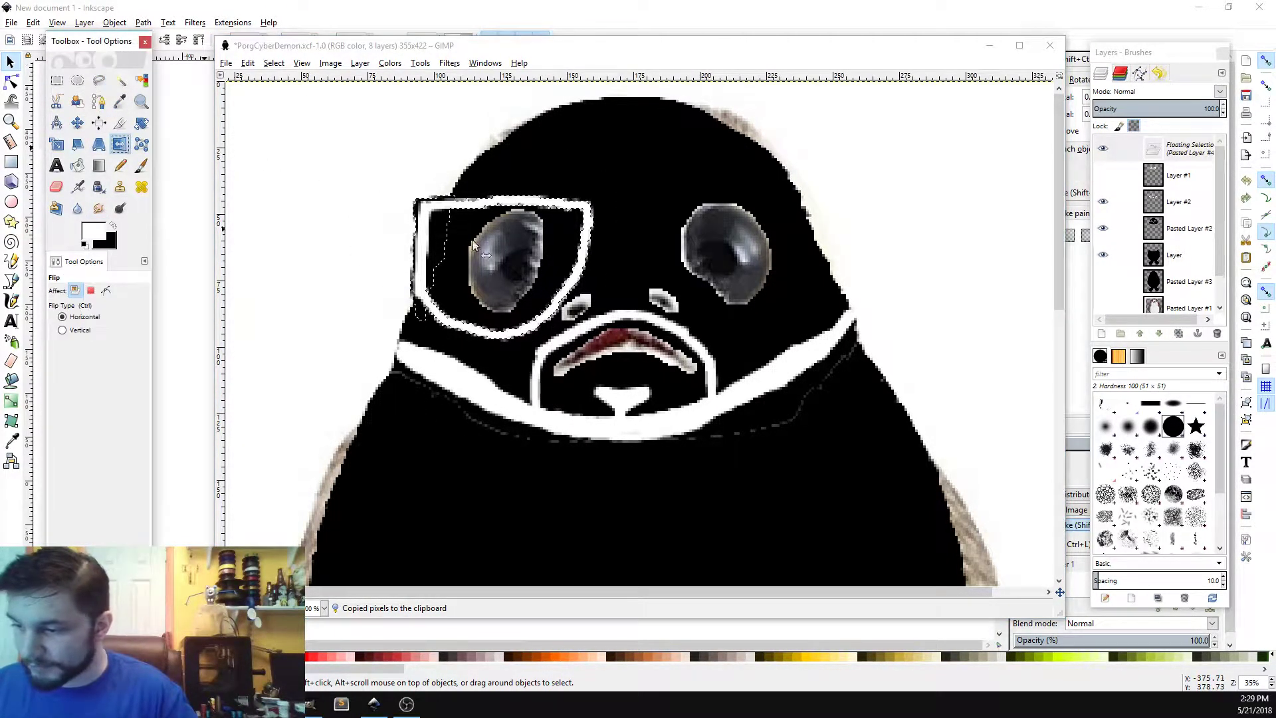
pyautogui.click(439, 240)
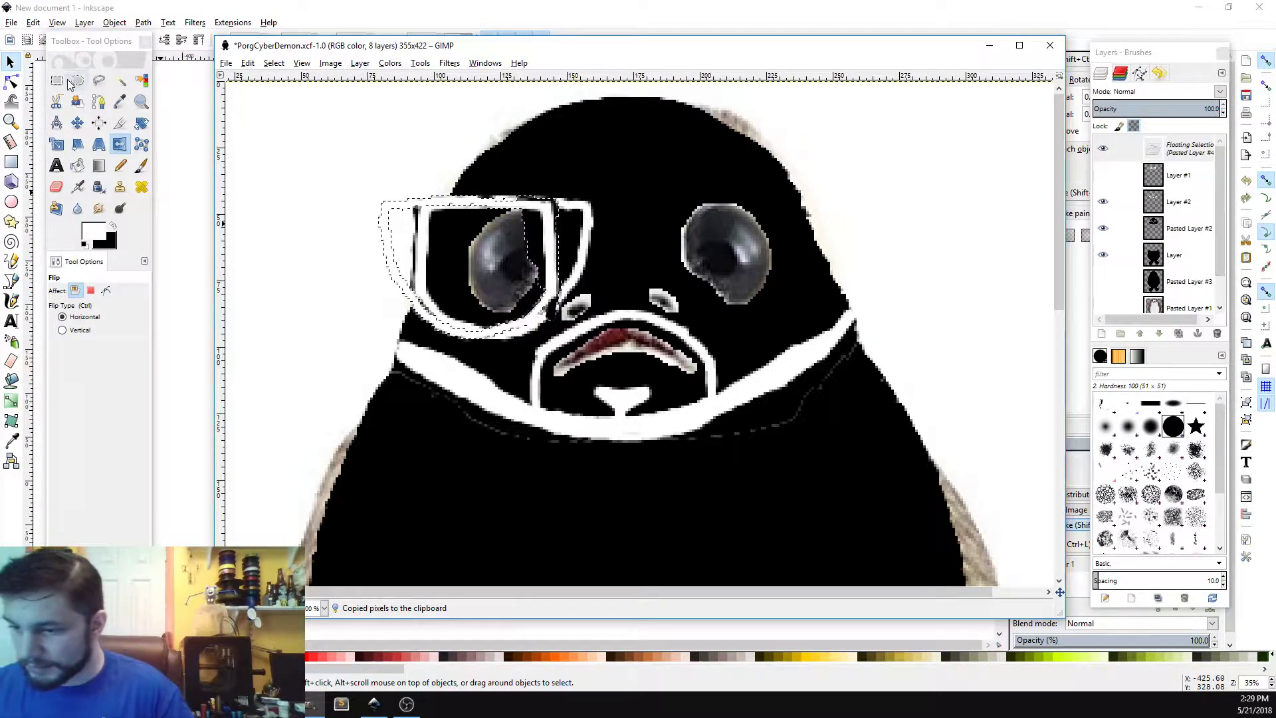
# Step: Move the flipped frame over the right eye and anchor it to the layer
pyautogui.press('m')
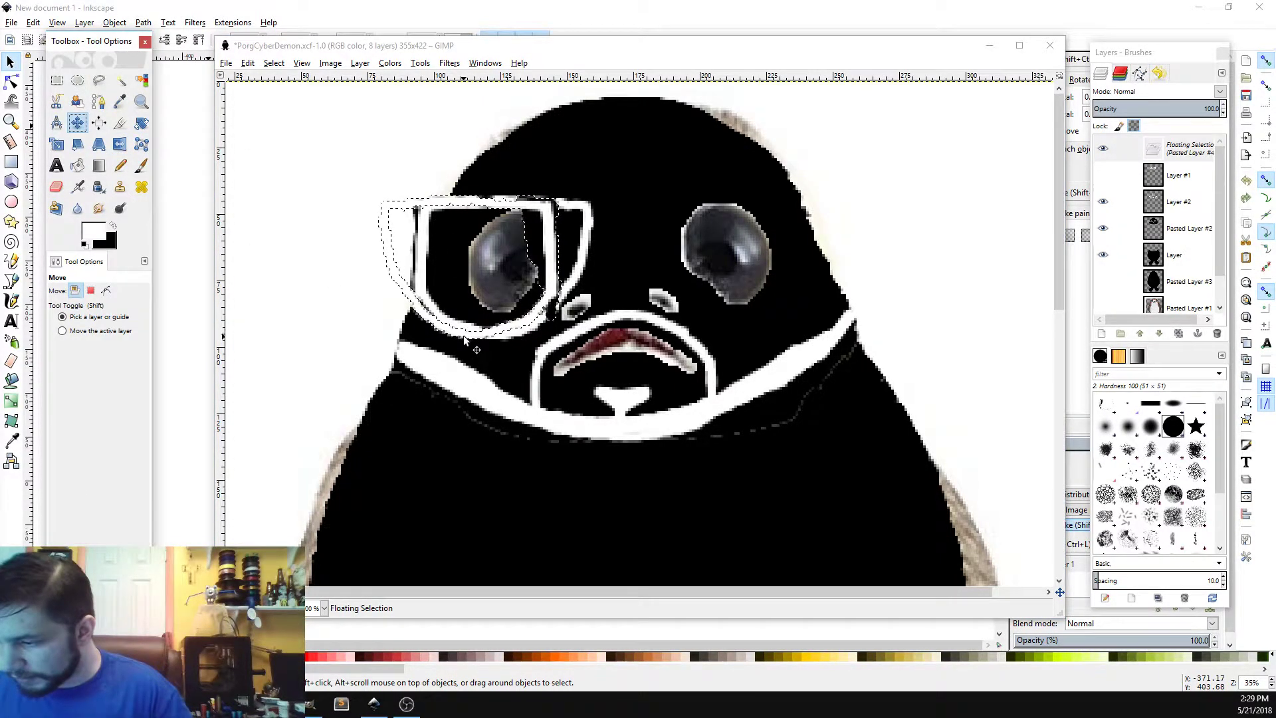
pyautogui.moveTo(464, 335); pyautogui.dragTo(739, 326)
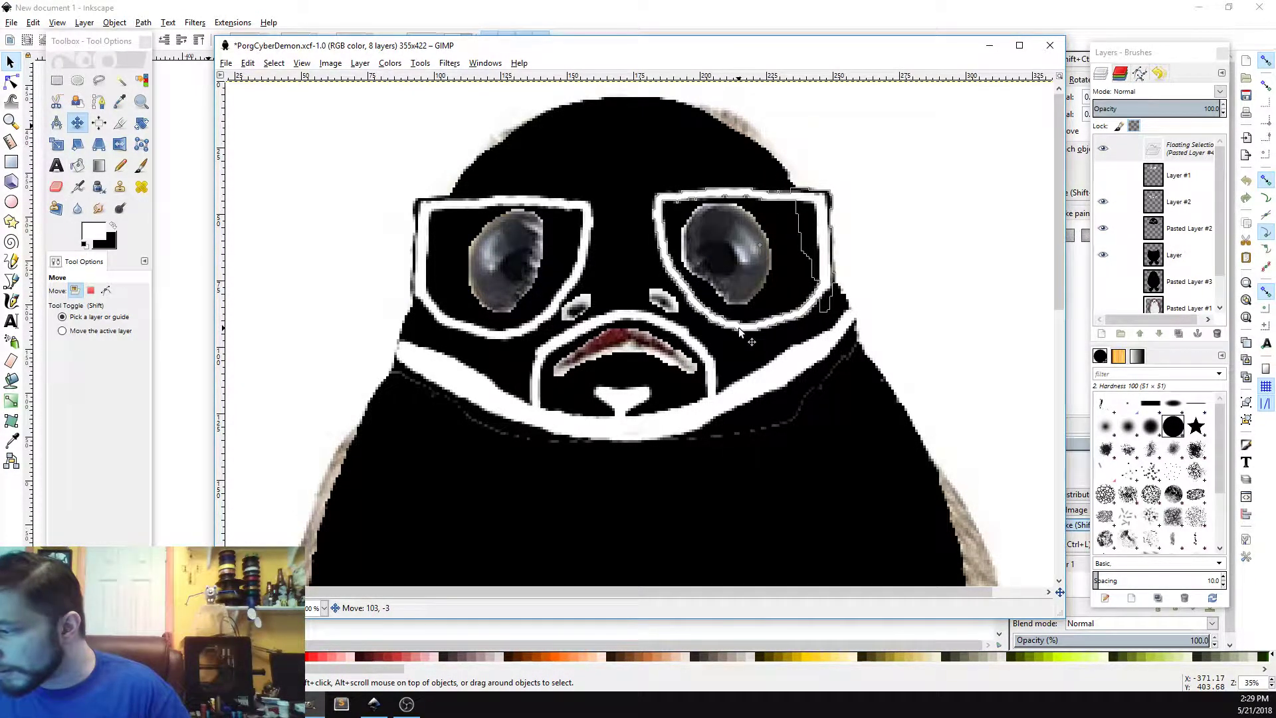
pyautogui.moveTo(740, 327); pyautogui.dragTo(744, 324)
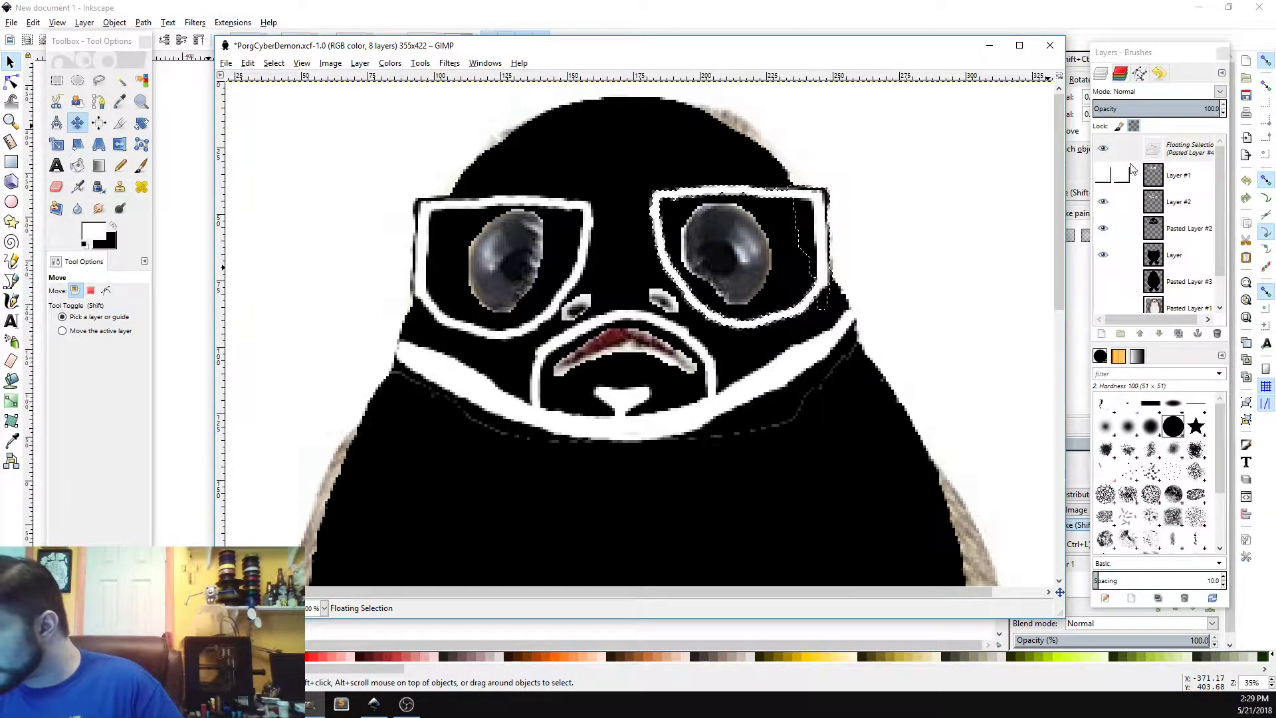
pyautogui.click(944, 222)
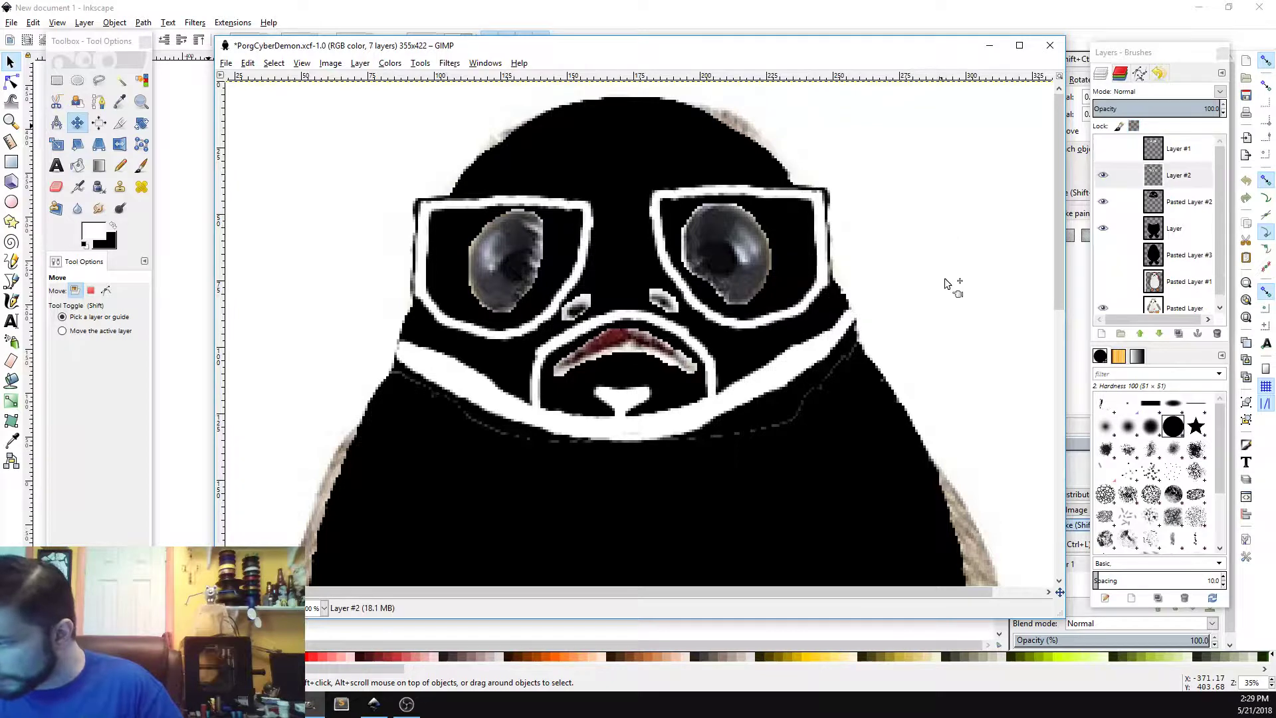
# Step: Toggle Layer #2's visibility to compare, then switch back to the Paintbrush
pyautogui.click(1104, 175)
pyautogui.click(1104, 175)
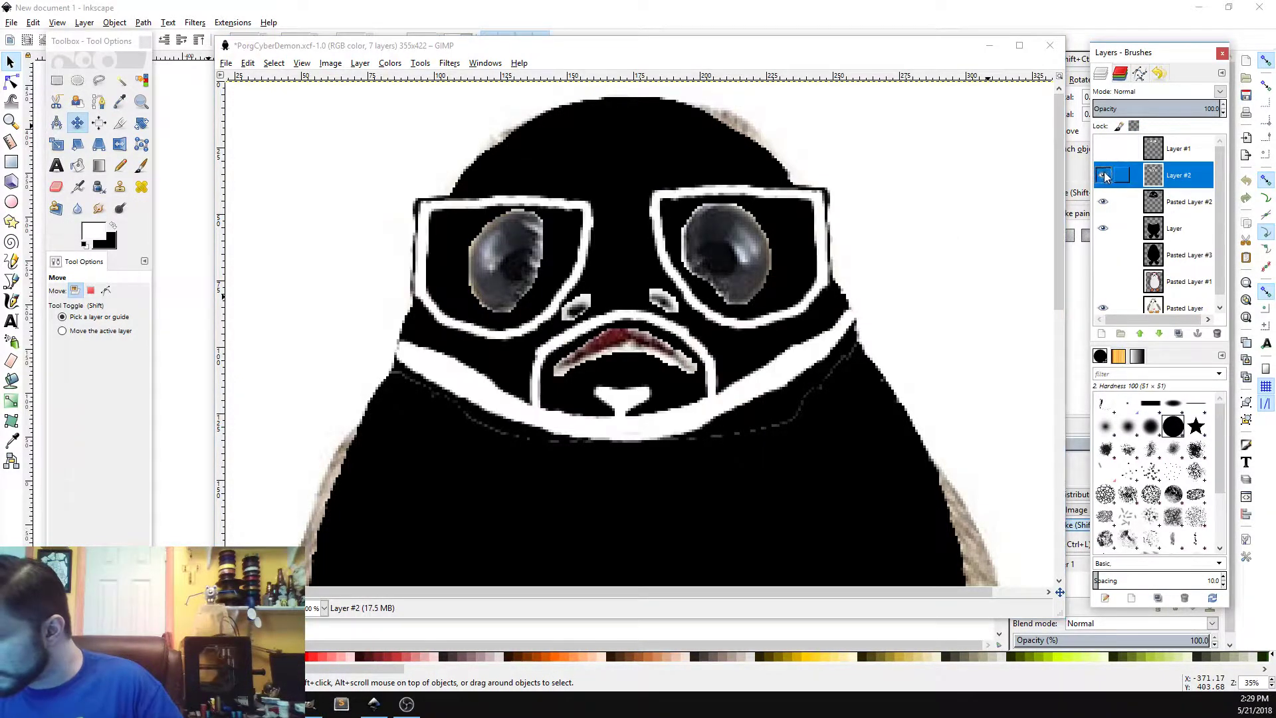
pyautogui.click(141, 165)
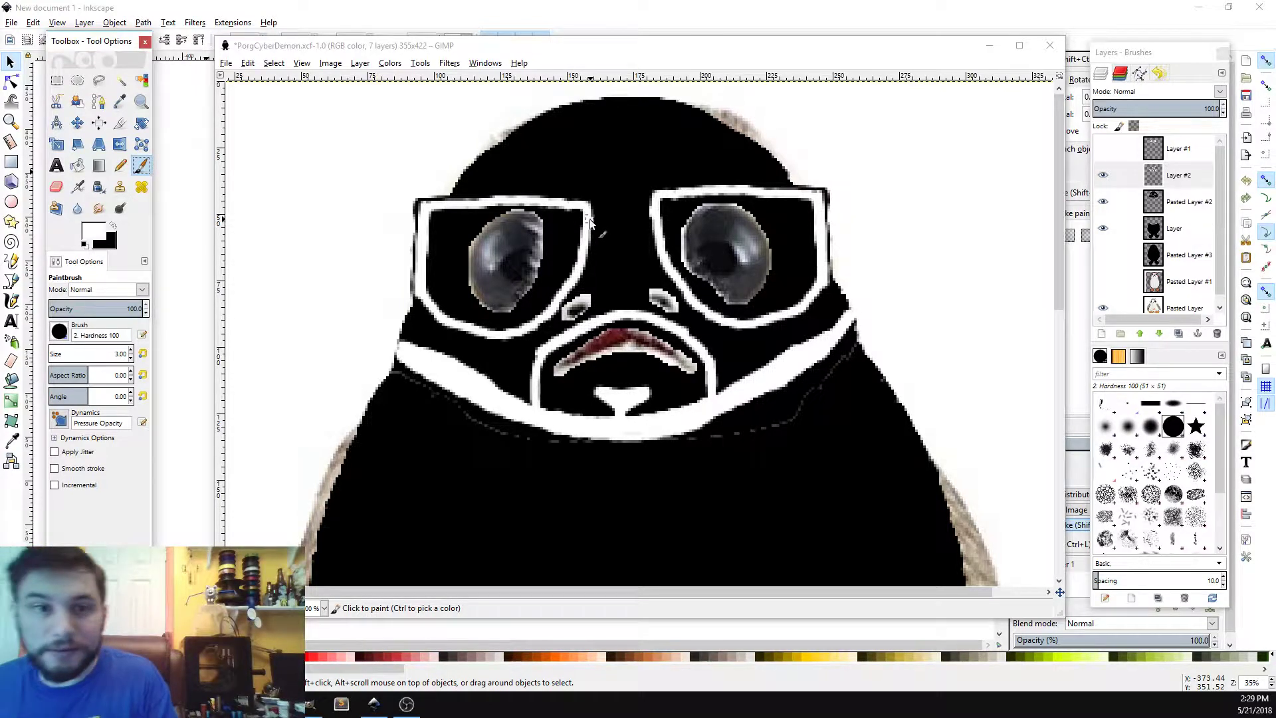
# Step: Paint a white bridge joining the two glasses frames across the nose
pyautogui.moveTo(585, 210)
pyautogui.mouseDown()
pyautogui.moveTo(655, 218)
pyautogui.moveTo(595, 226)
pyautogui.moveTo(655, 230)
pyautogui.moveTo(634, 219)
pyautogui.mouseUp()
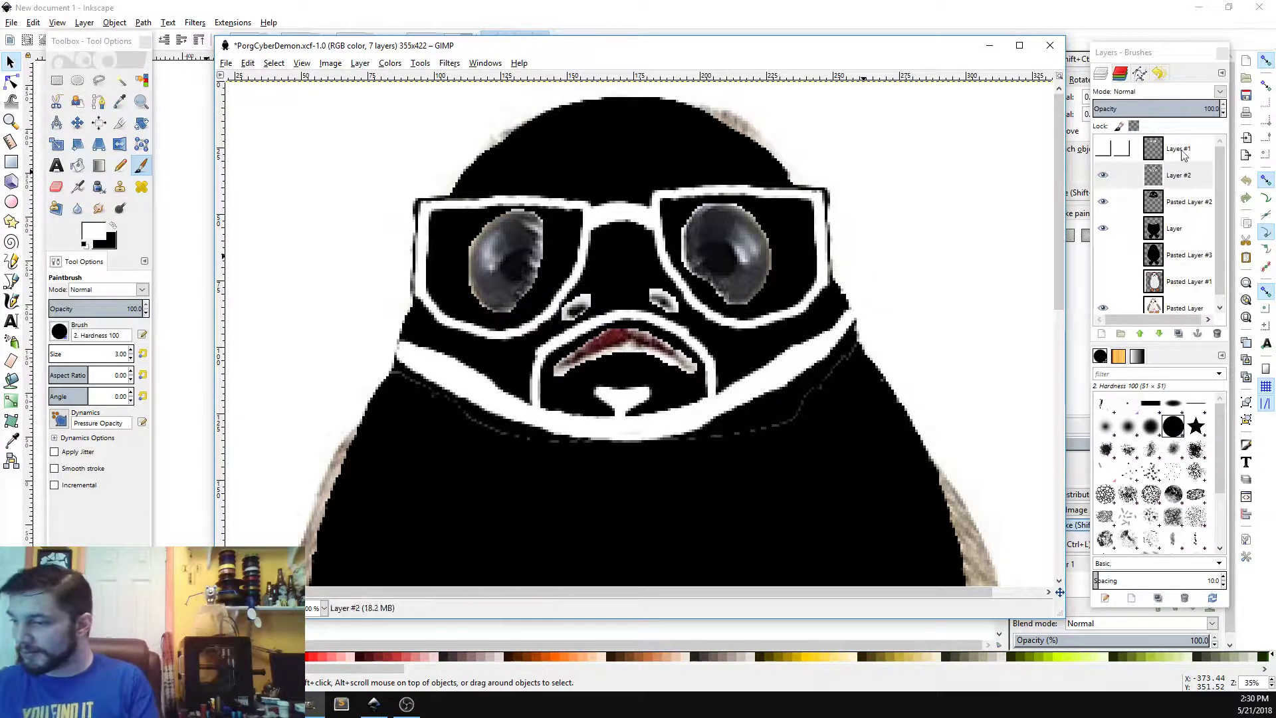
# Step: Fuzzy-select the white glasses frames and add the white mask outline to the selection
pyautogui.click(120, 80)
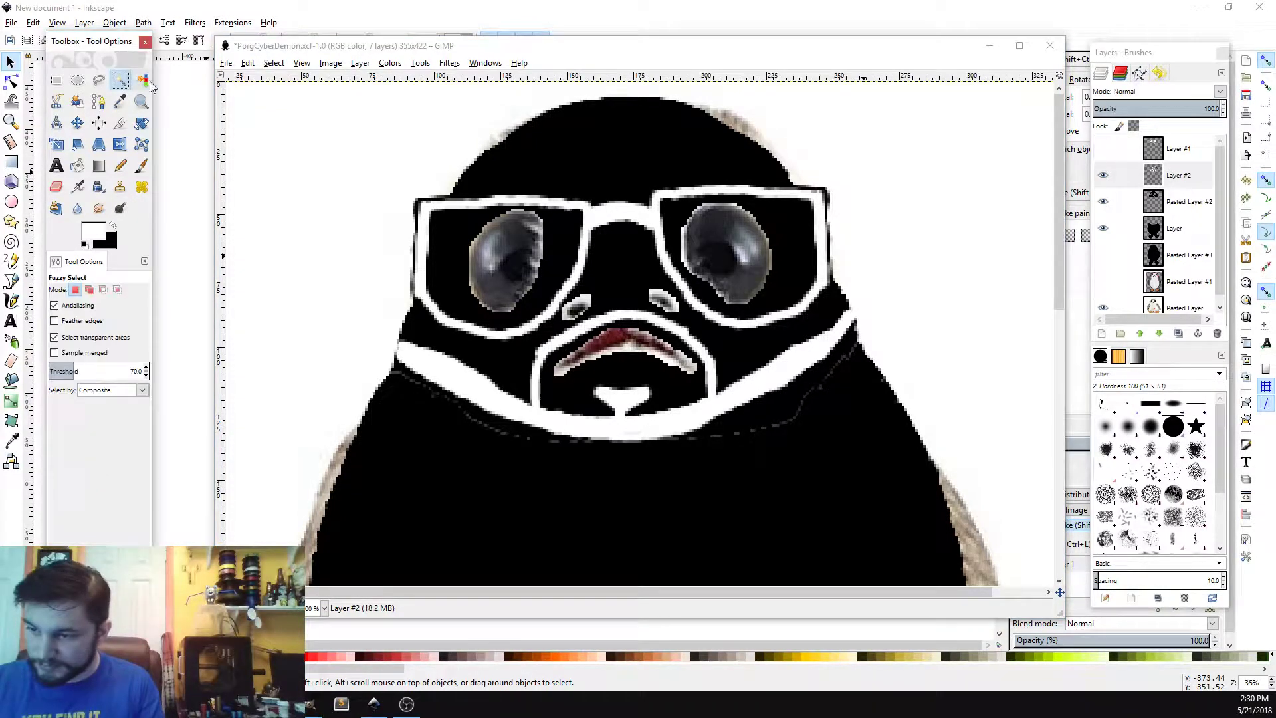
pyautogui.click(634, 204)
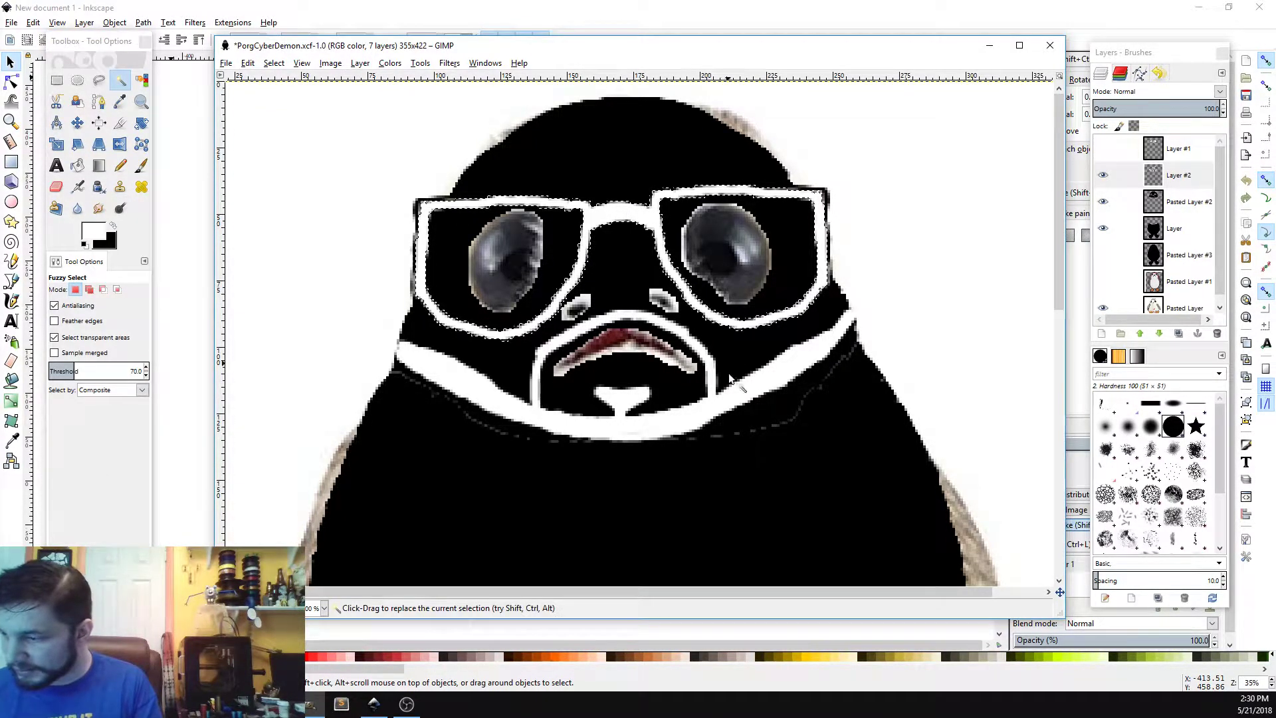
pyautogui.keyDown('shift'); pyautogui.click(671, 424); pyautogui.keyUp('shift')
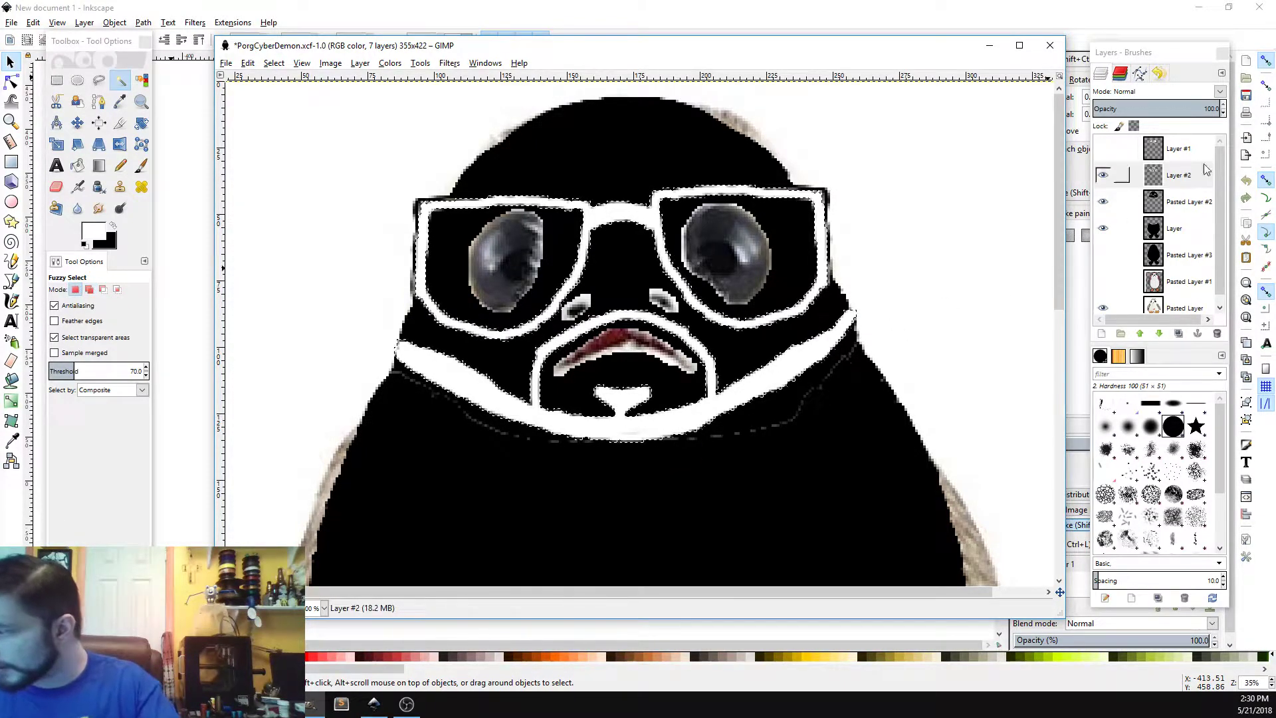
# Step: Make Pasted Layer #2 the active layer and hide Layer #2
pyautogui.click(1181, 203)
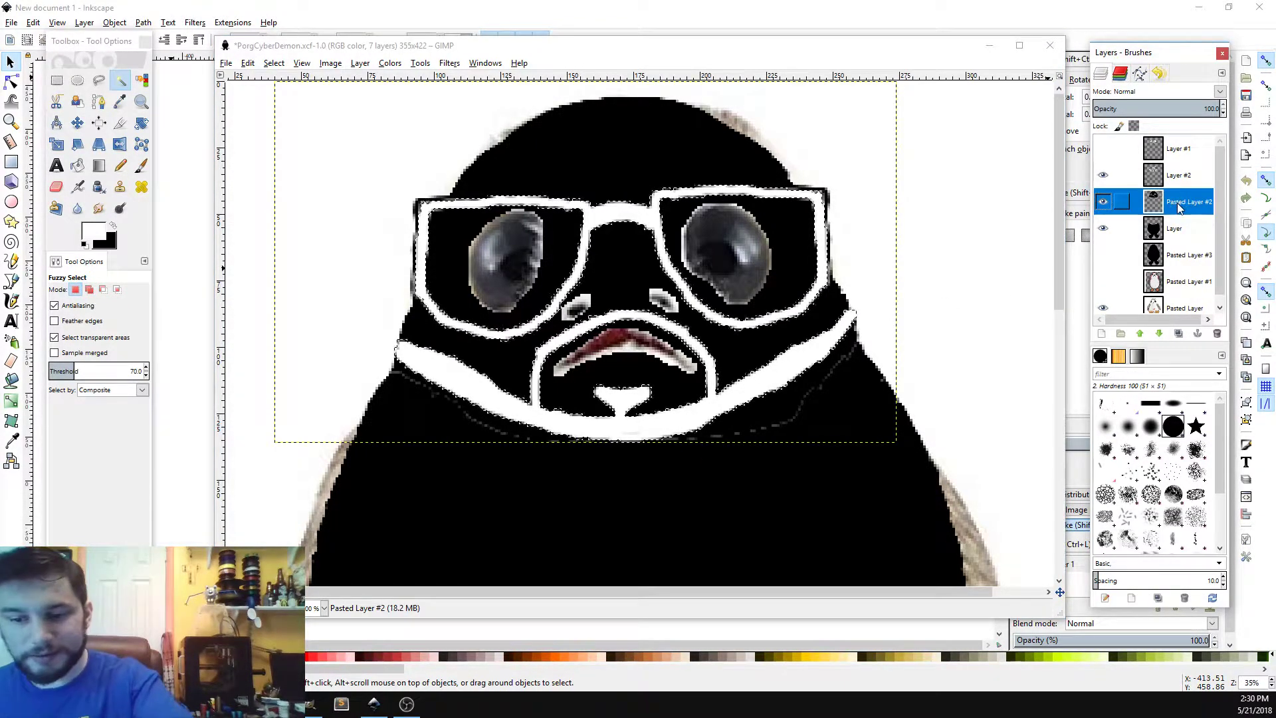
pyautogui.click(1104, 174)
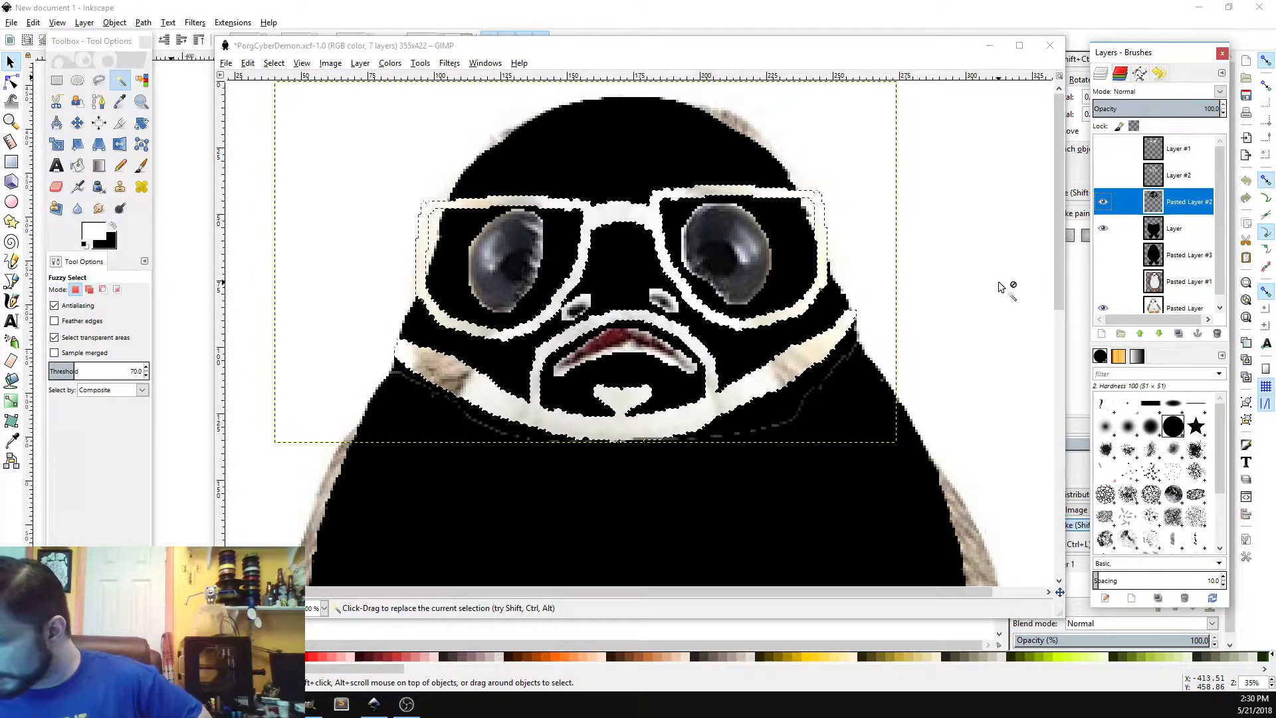
# Step: Clear the current selection so nothing is selected
pyautogui.click(273, 65)
pyautogui.click(272, 64)
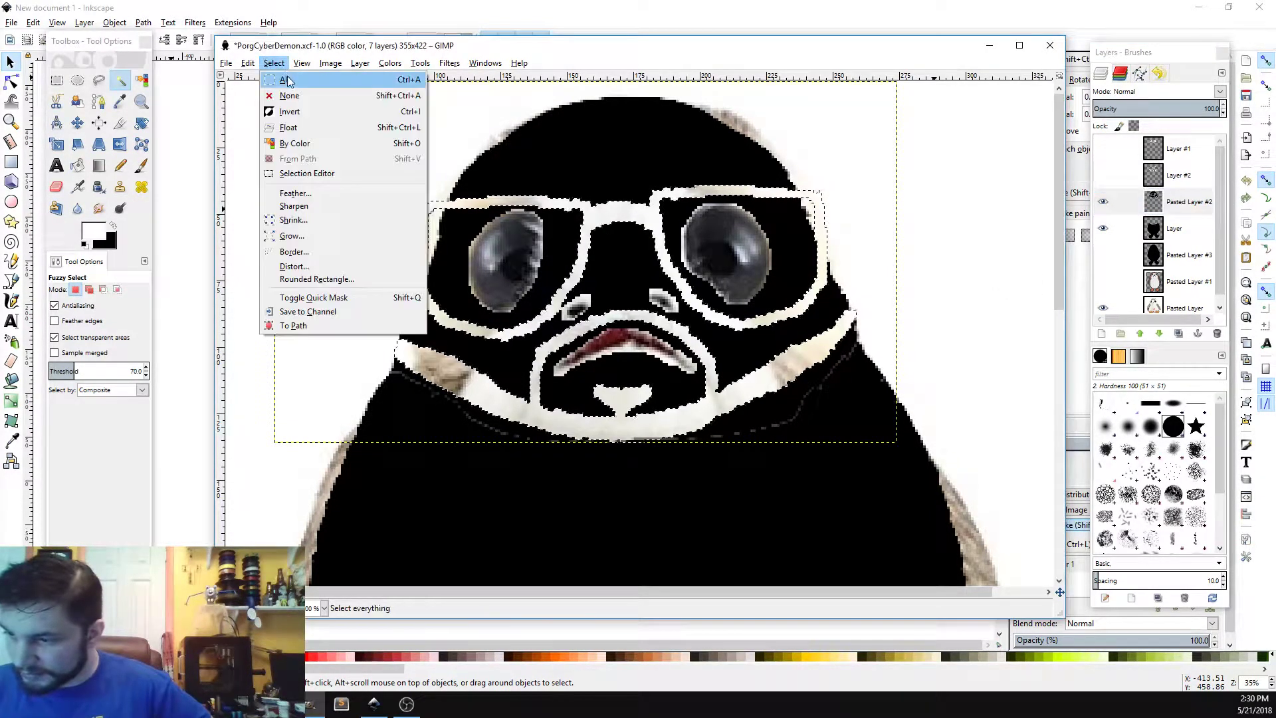
pyautogui.click(283, 98)
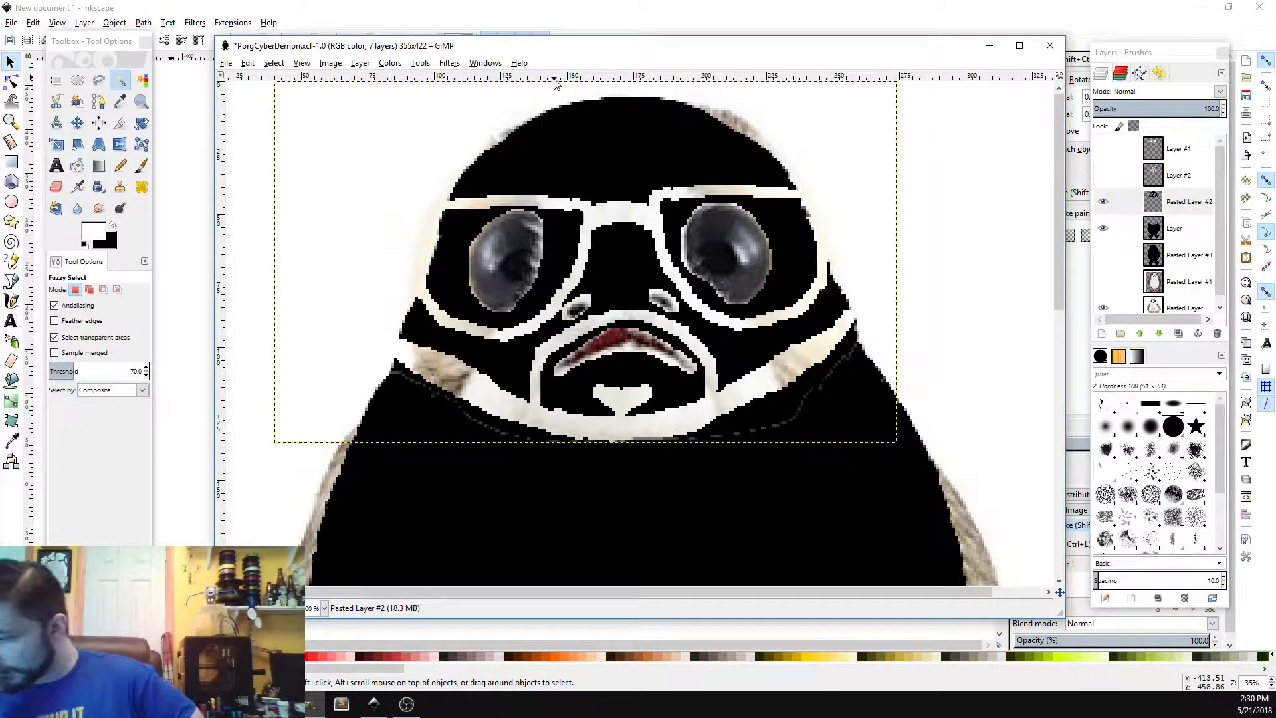
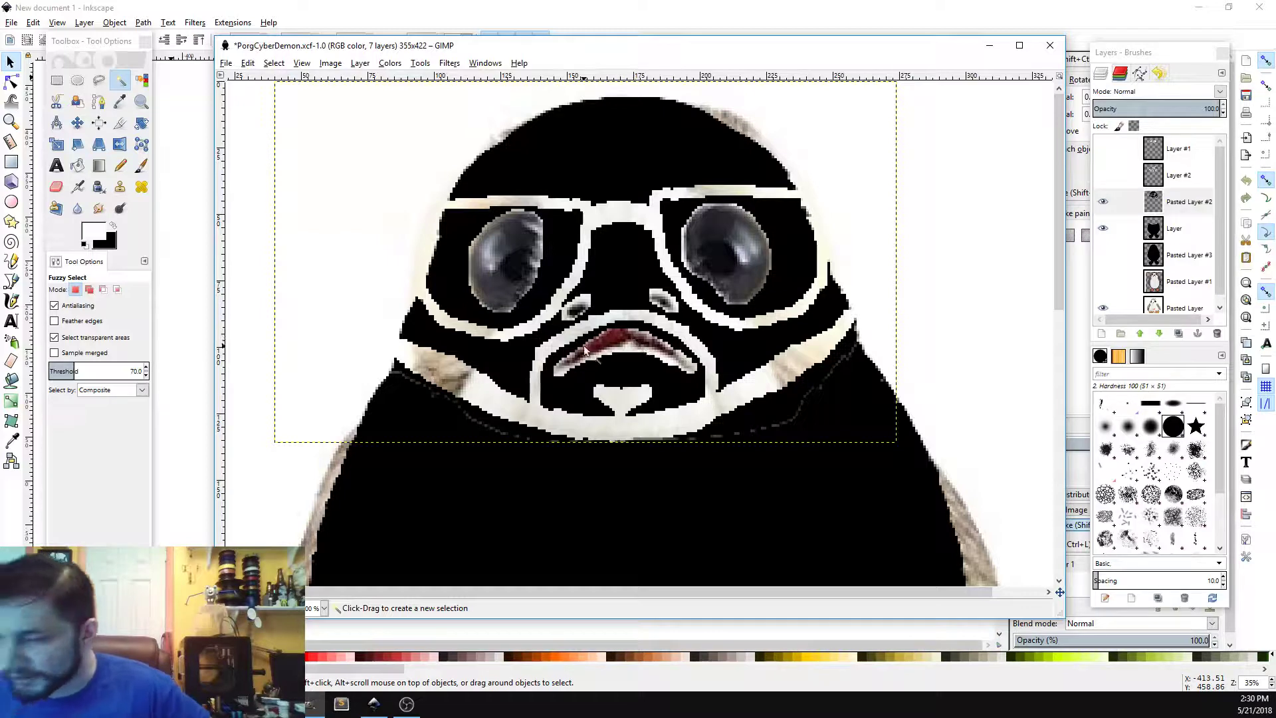
# Step: Switch to a black foreground and paint black over the mouth and chin area, erasing one small spot near the chin
pyautogui.click(113, 224)
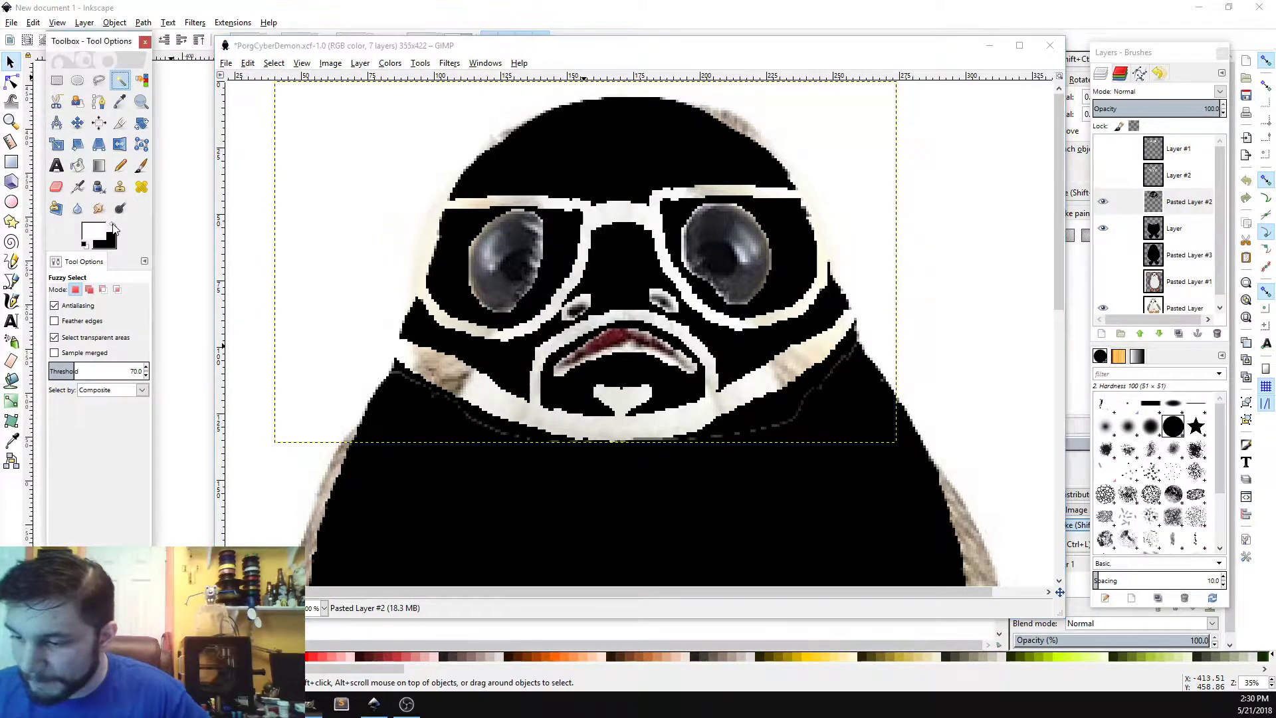
pyautogui.click(141, 165)
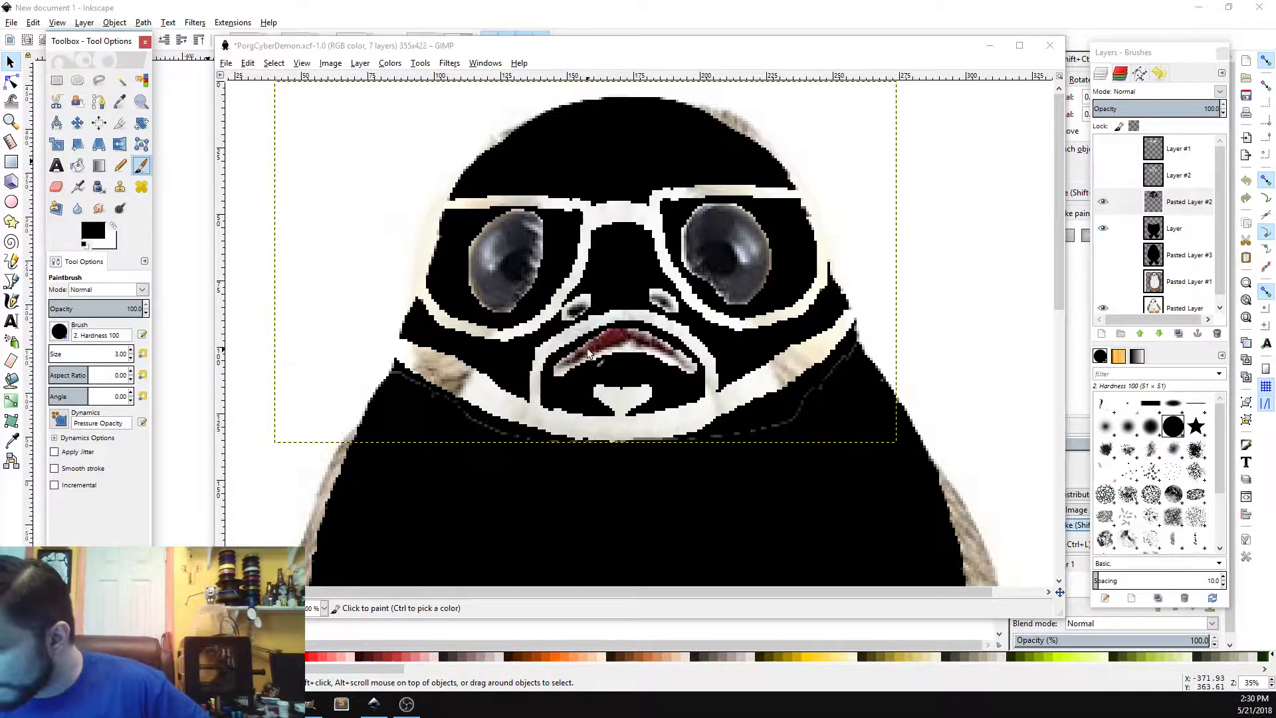
pyautogui.click(555, 362)
pyautogui.moveTo(555, 364)
pyautogui.mouseDown()
pyautogui.moveTo(615, 329)
pyautogui.moveTo(599, 333)
pyautogui.moveTo(654, 335)
pyautogui.moveTo(629, 326)
pyautogui.moveTo(712, 308)
pyautogui.moveTo(652, 286)
pyautogui.moveTo(667, 324)
pyautogui.moveTo(640, 329)
pyautogui.moveTo(682, 349)
pyautogui.moveTo(712, 397)
pyautogui.mouseUp()
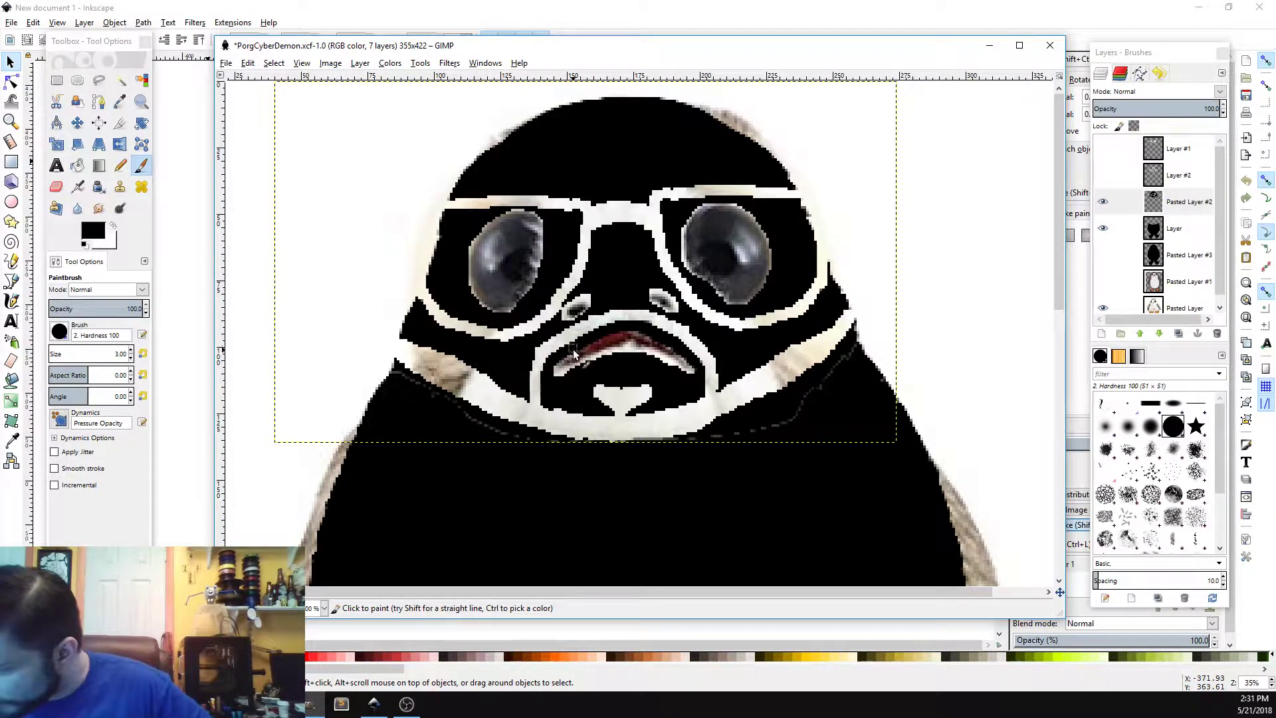
pyautogui.moveTo(557, 364); pyautogui.dragTo(553, 369)
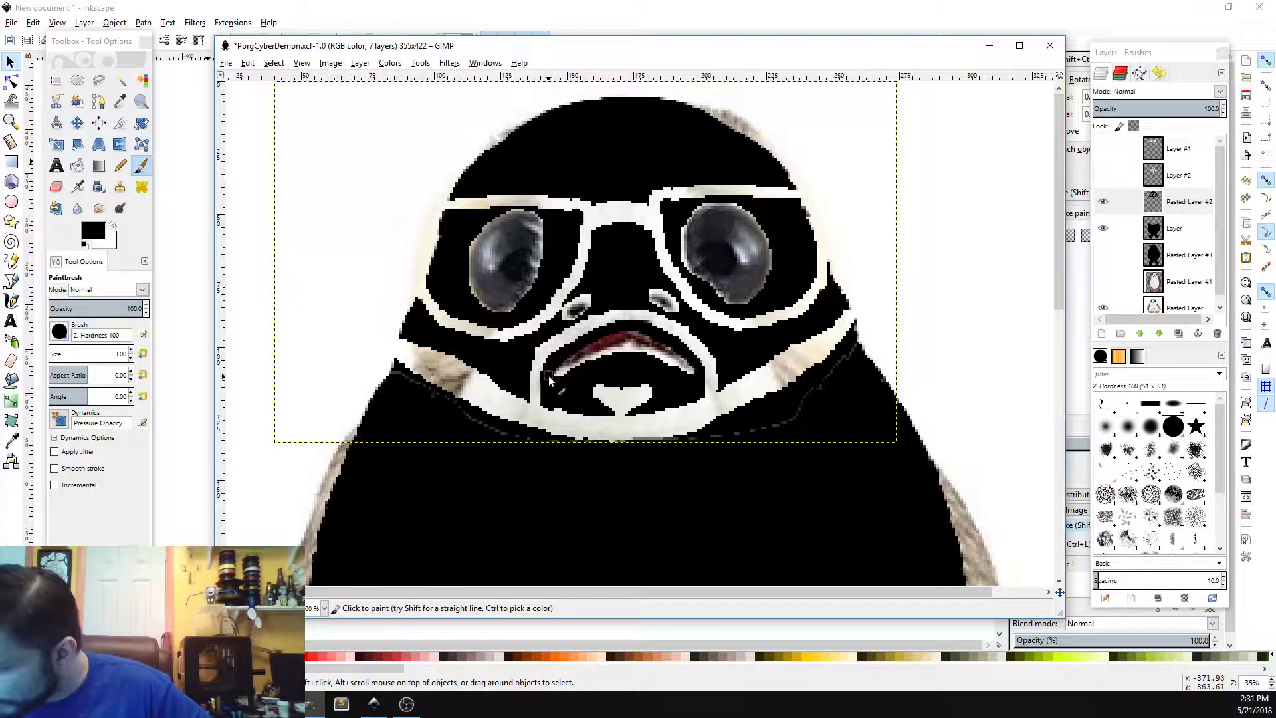
pyautogui.rightClick(621, 331)
pyautogui.click(610, 326)
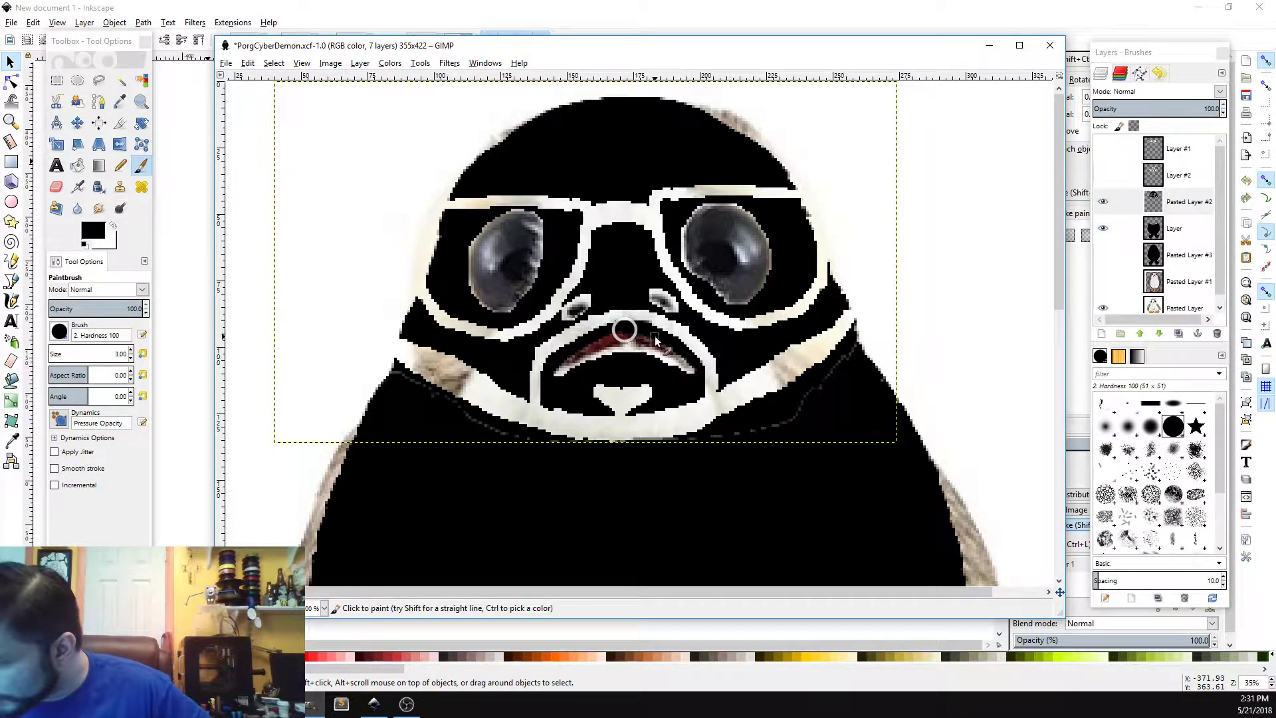
pyautogui.moveTo(630, 326); pyautogui.dragTo(696, 370)
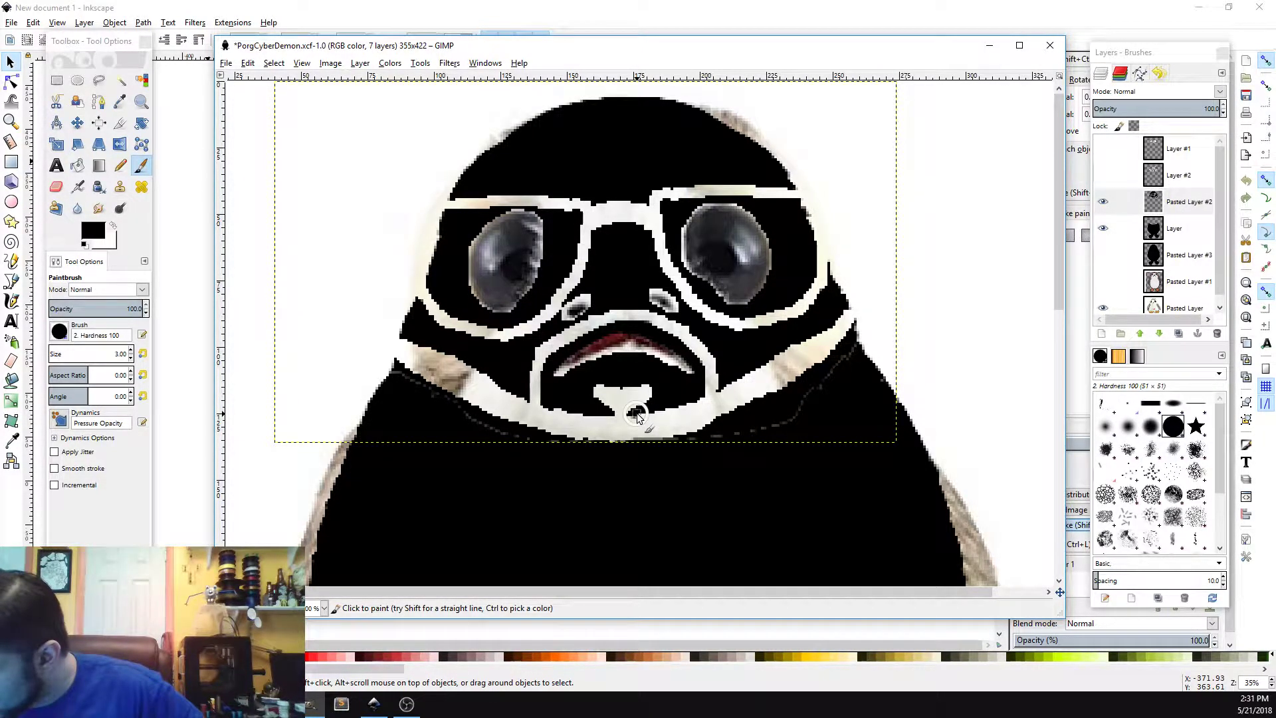
pyautogui.moveTo(636, 415); pyautogui.dragTo(665, 405)
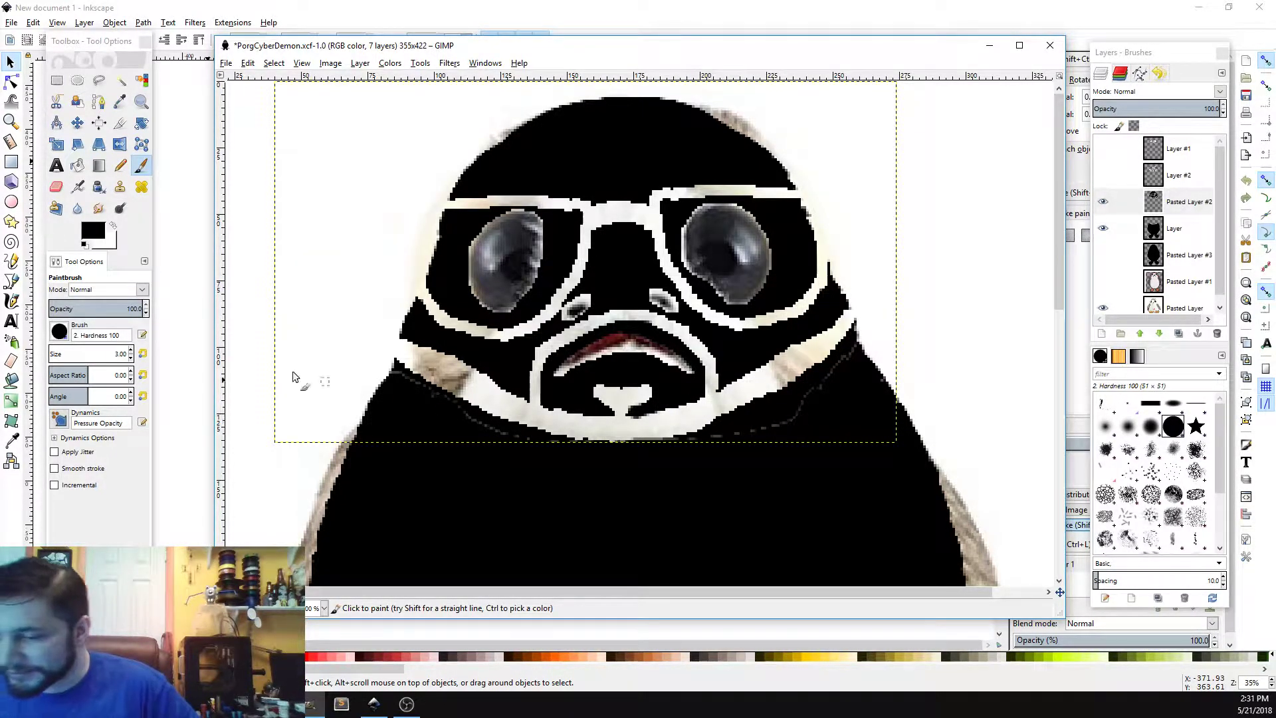
pyautogui.click(56, 186)
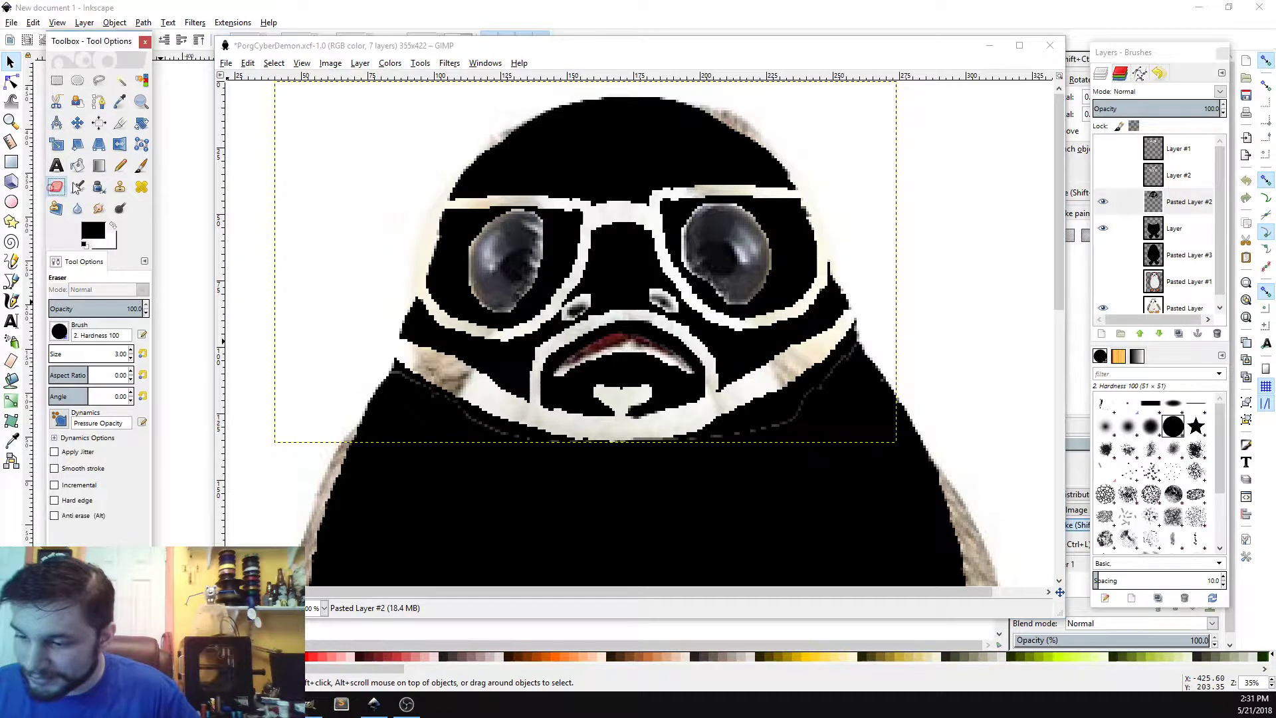
pyautogui.click(636, 402)
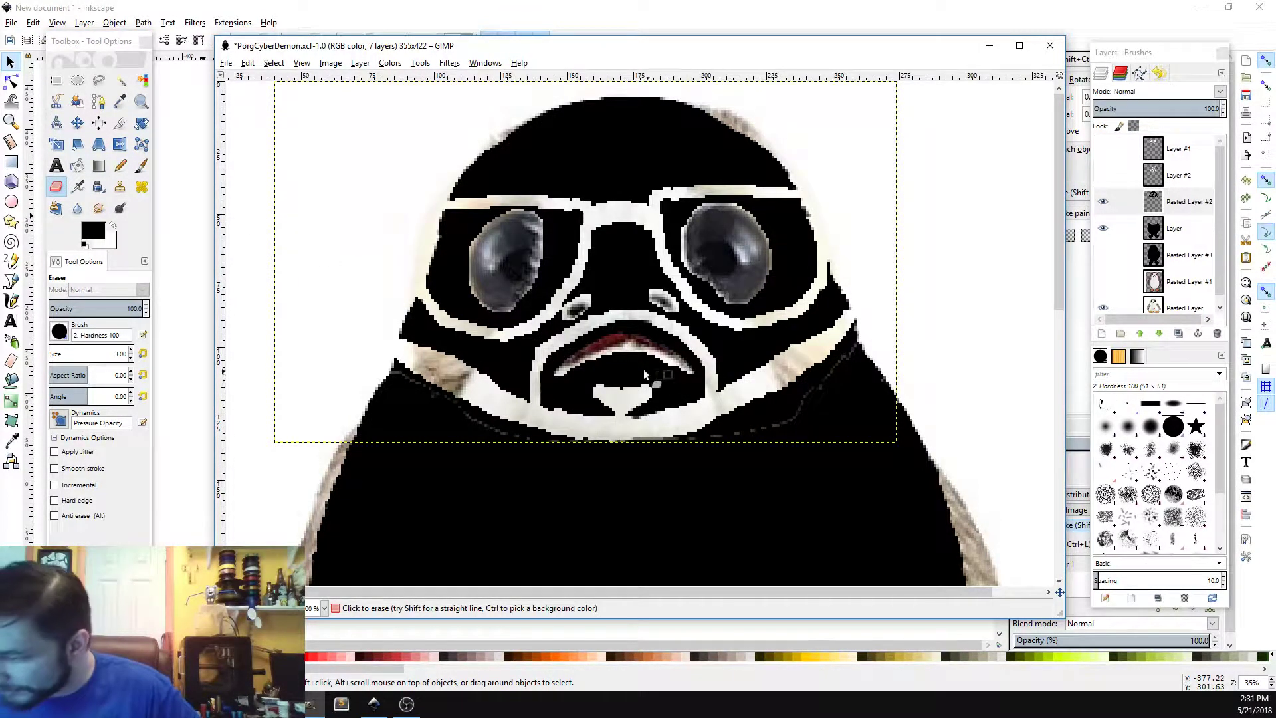
# Step: Paint black over the nostrils and a small spot beside the right glasses frame with the paintbrush
pyautogui.click(139, 166)
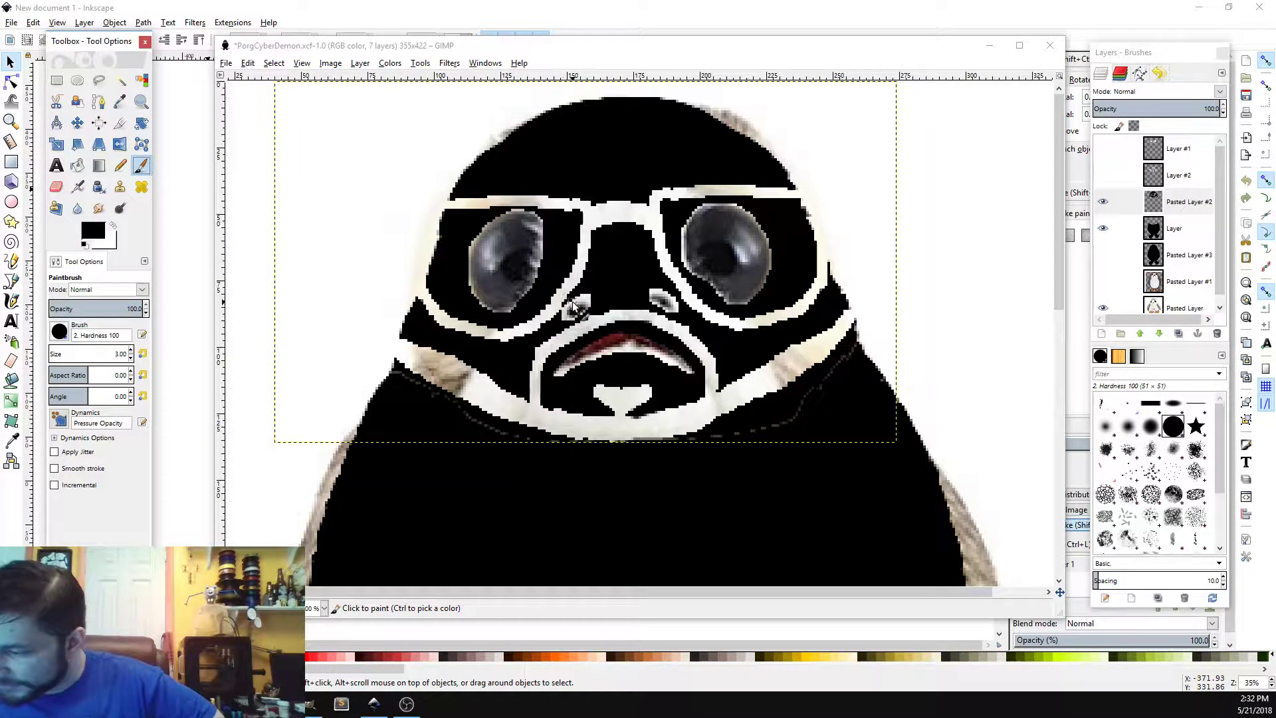
pyautogui.moveTo(574, 301)
pyautogui.mouseDown()
pyautogui.moveTo(558, 323)
pyautogui.moveTo(579, 299)
pyautogui.moveTo(590, 300)
pyautogui.moveTo(567, 320)
pyautogui.moveTo(703, 249)
pyautogui.moveTo(652, 286)
pyautogui.mouseUp()
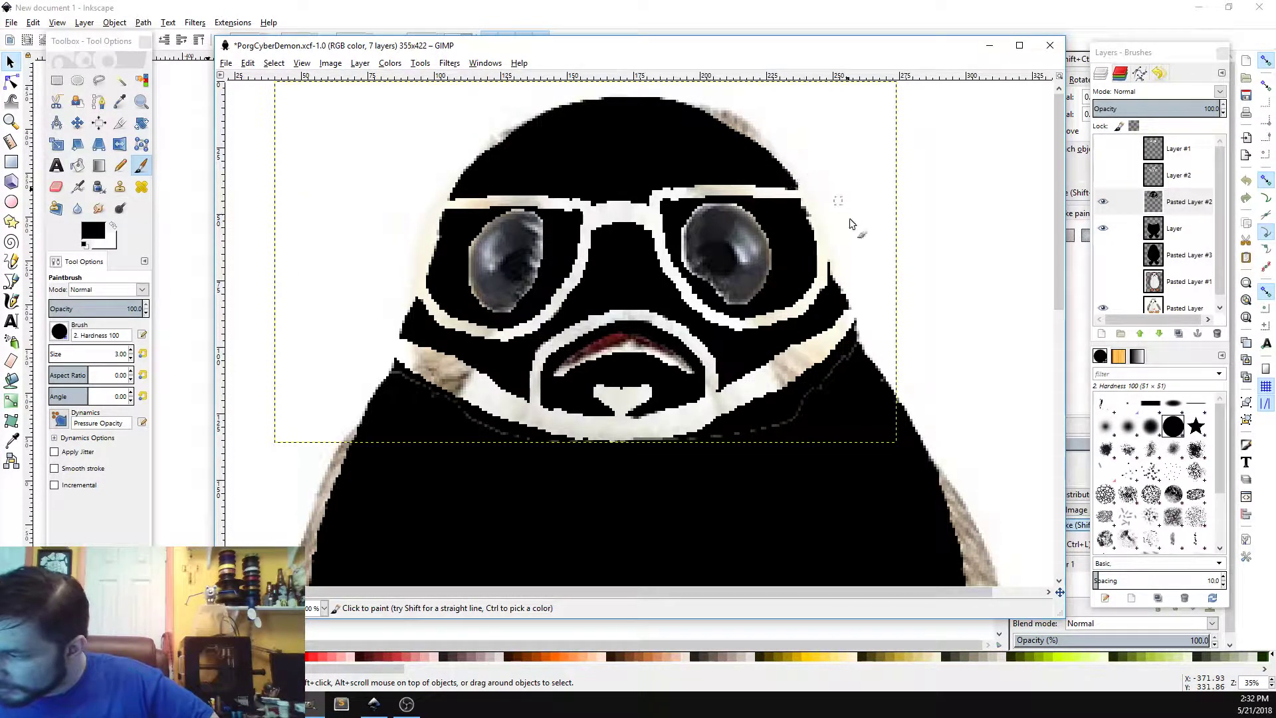
pyautogui.moveTo(829, 301)
pyautogui.mouseDown()
pyautogui.moveTo(835, 279)
pyautogui.moveTo(843, 299)
pyautogui.moveTo(834, 276)
pyautogui.moveTo(841, 304)
pyautogui.moveTo(834, 296)
pyautogui.mouseUp()
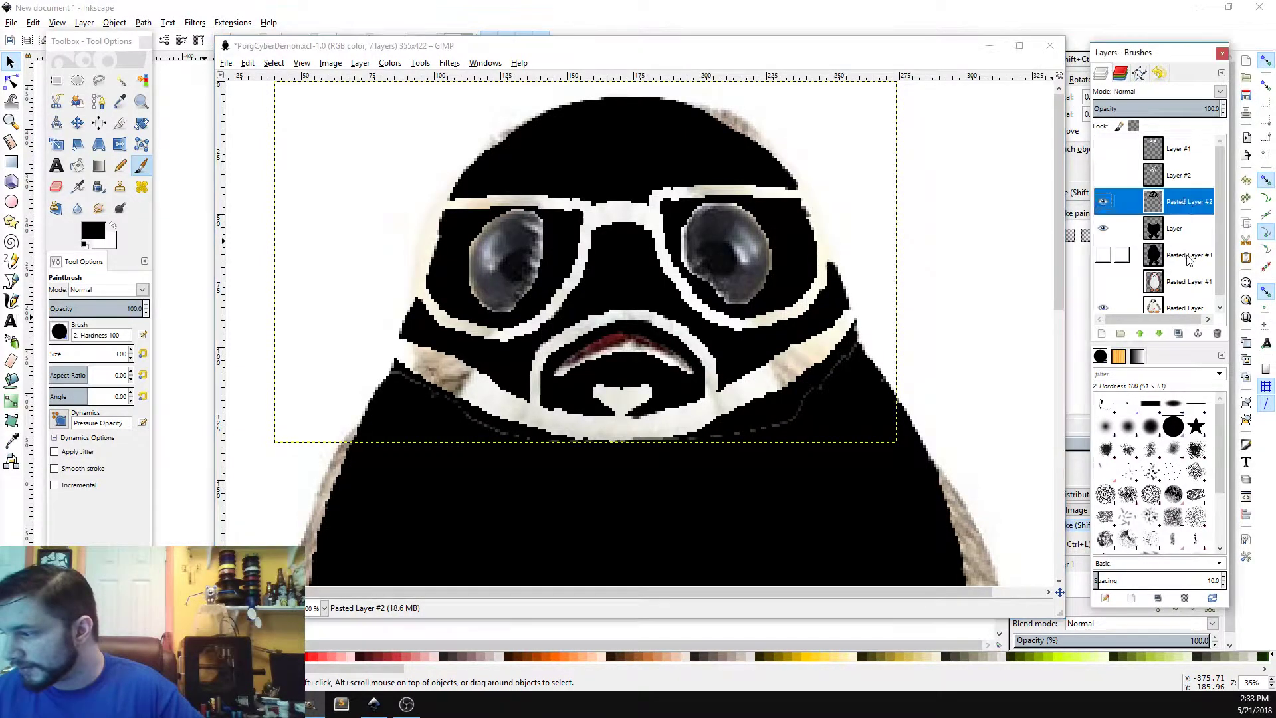
# Step: Make Pasted Layer #3 the active layer and toggle its visibility on
pyautogui.click(1124, 254)
pyautogui.click(1104, 254)
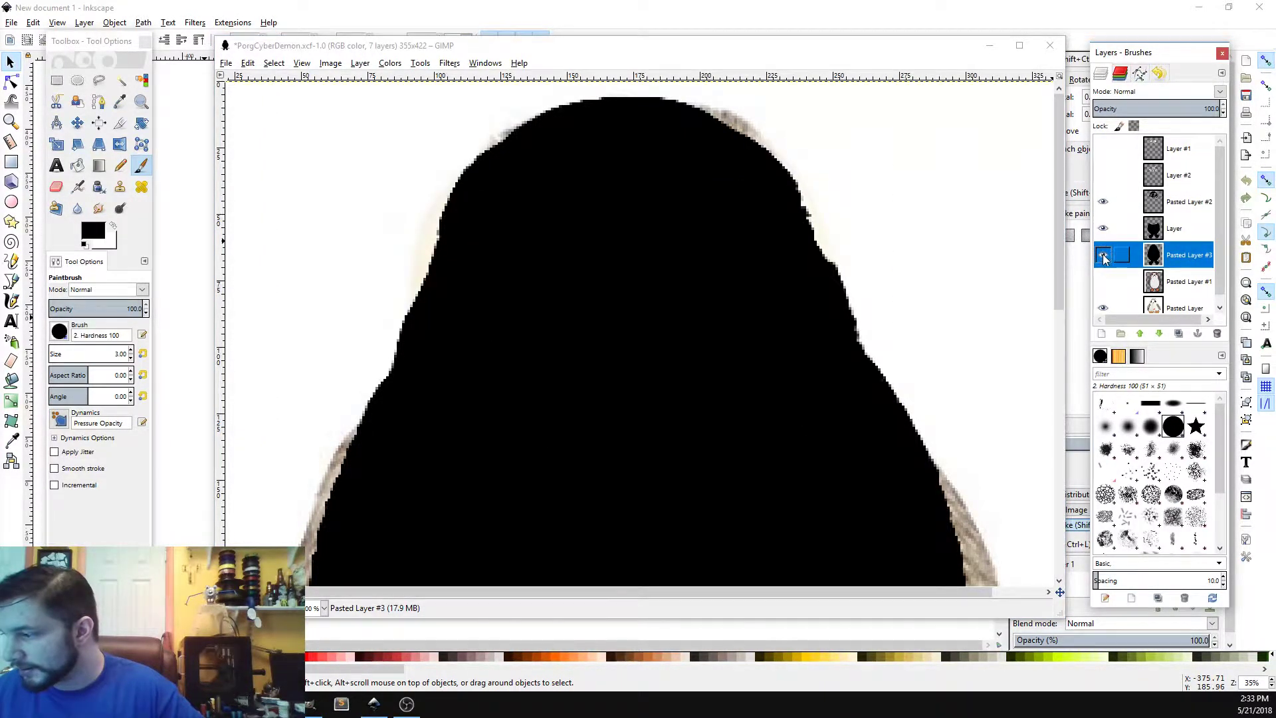
pyautogui.click(1104, 255)
pyautogui.click(1104, 257)
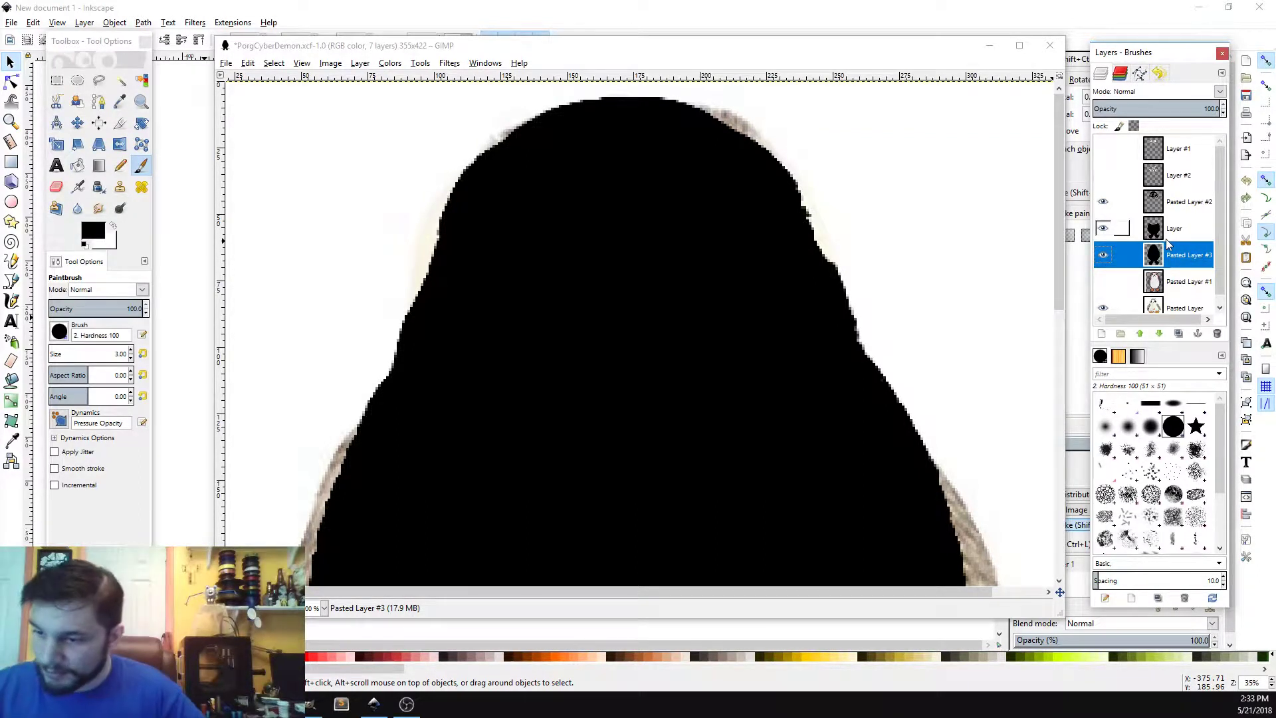
pyautogui.click(58, 144)
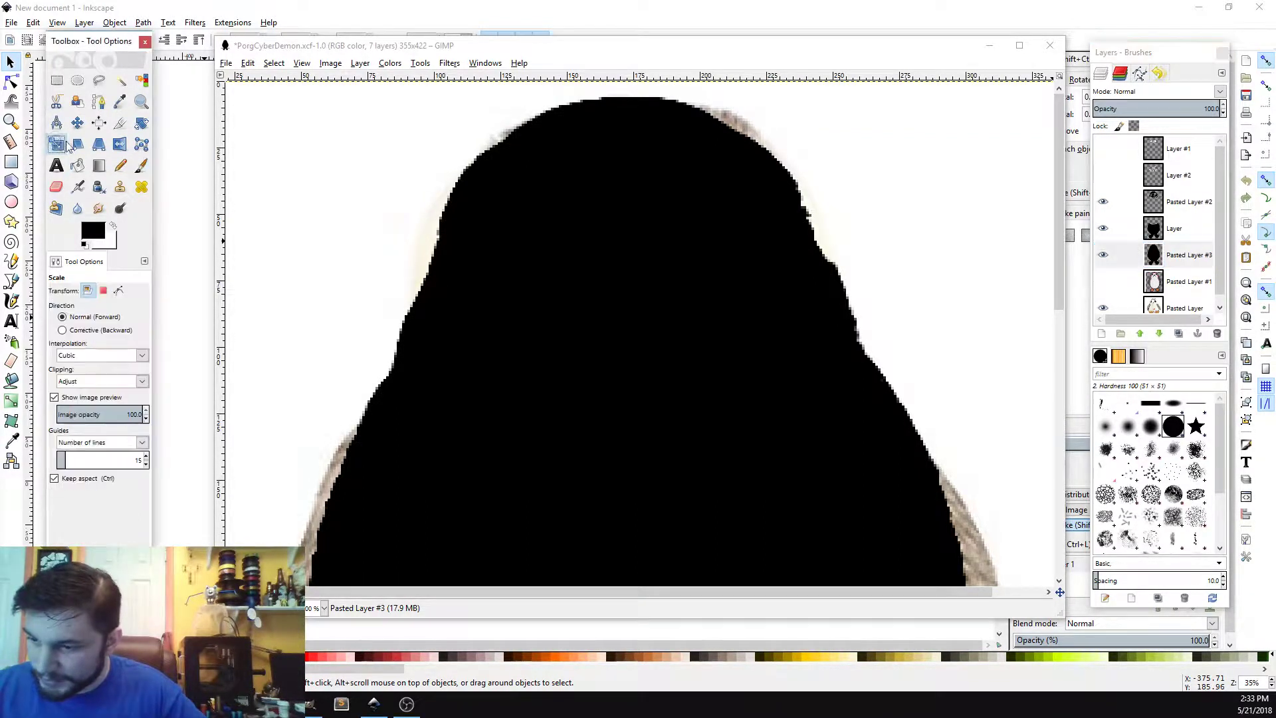
pyautogui.click(694, 423)
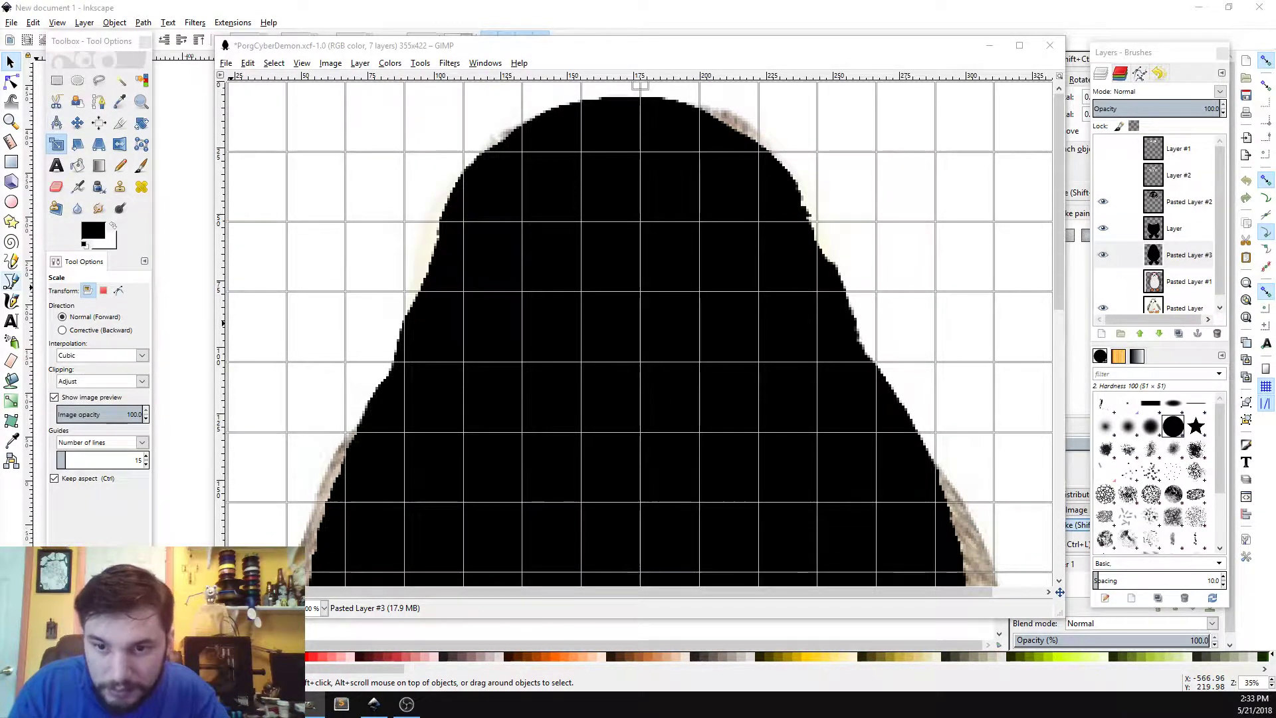
pyautogui.press('Escape')
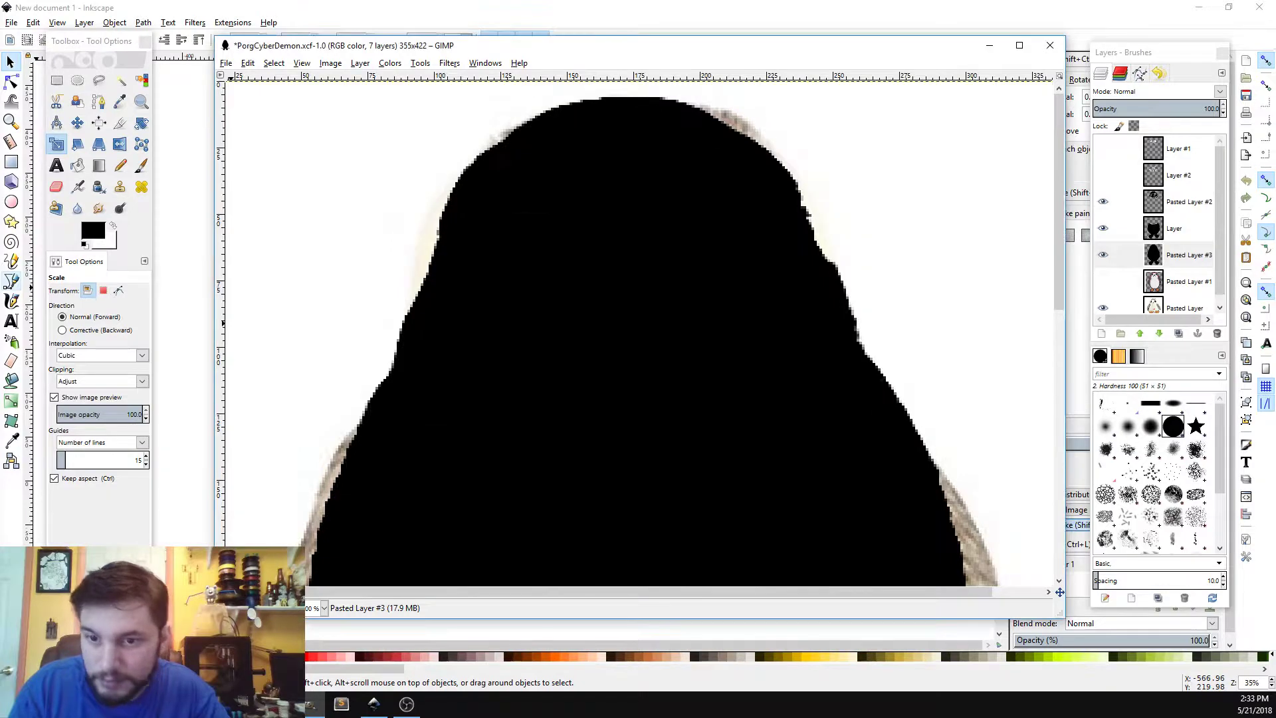
# Step: Turn Pasted Layer #3's alpha channel into a selection
pyautogui.click(1183, 256)
pyautogui.rightClick(1182, 256)
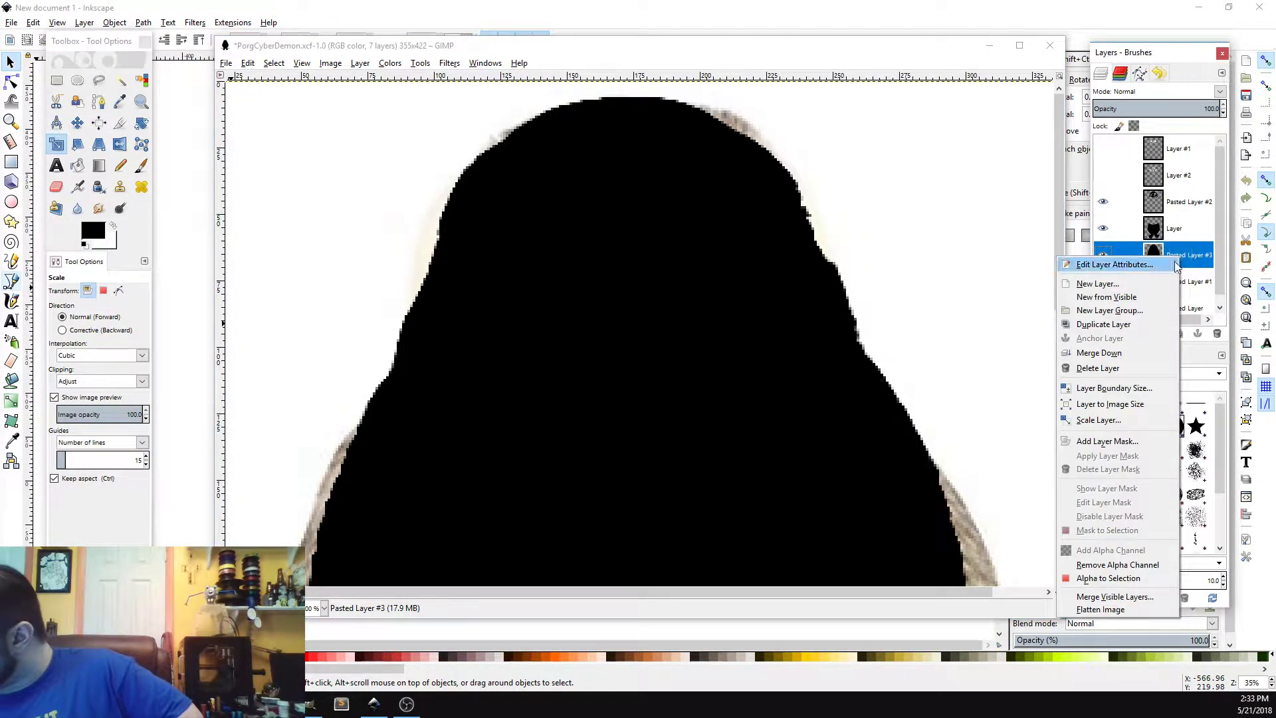
pyautogui.click(1140, 583)
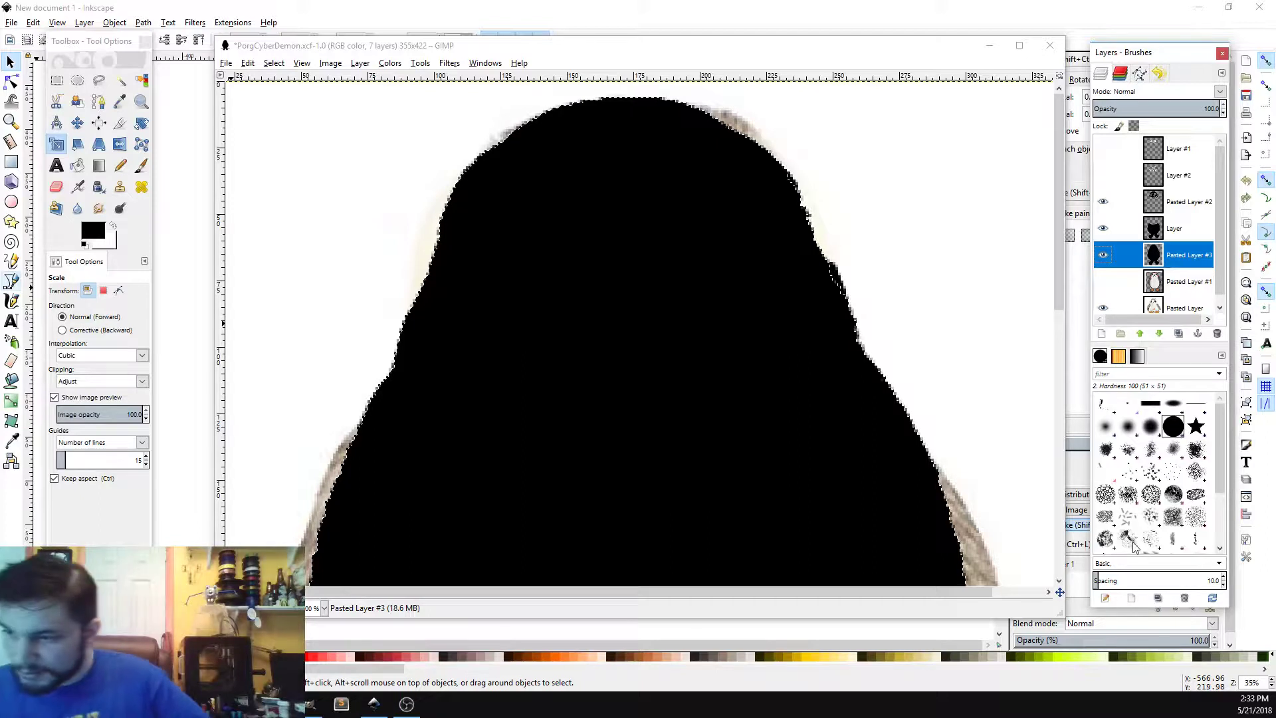
# Step: Grow the current selection by a few pixels
pyautogui.click(274, 66)
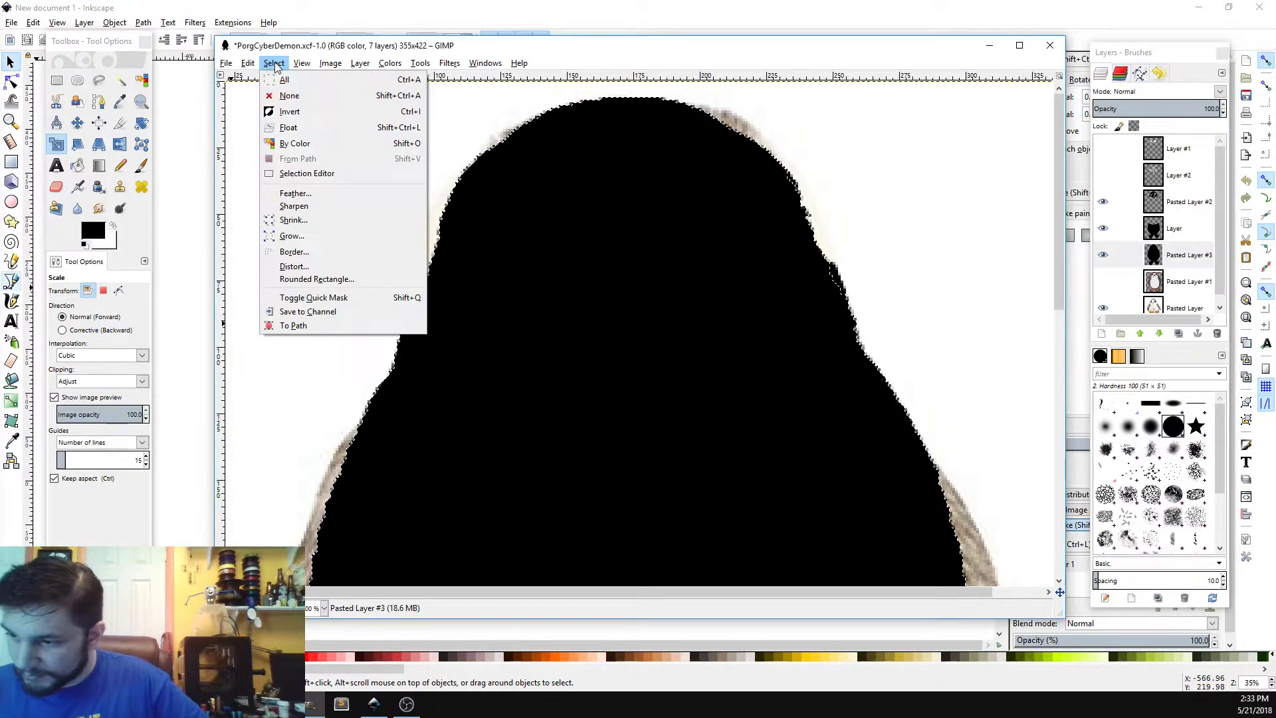
pyautogui.click(313, 237)
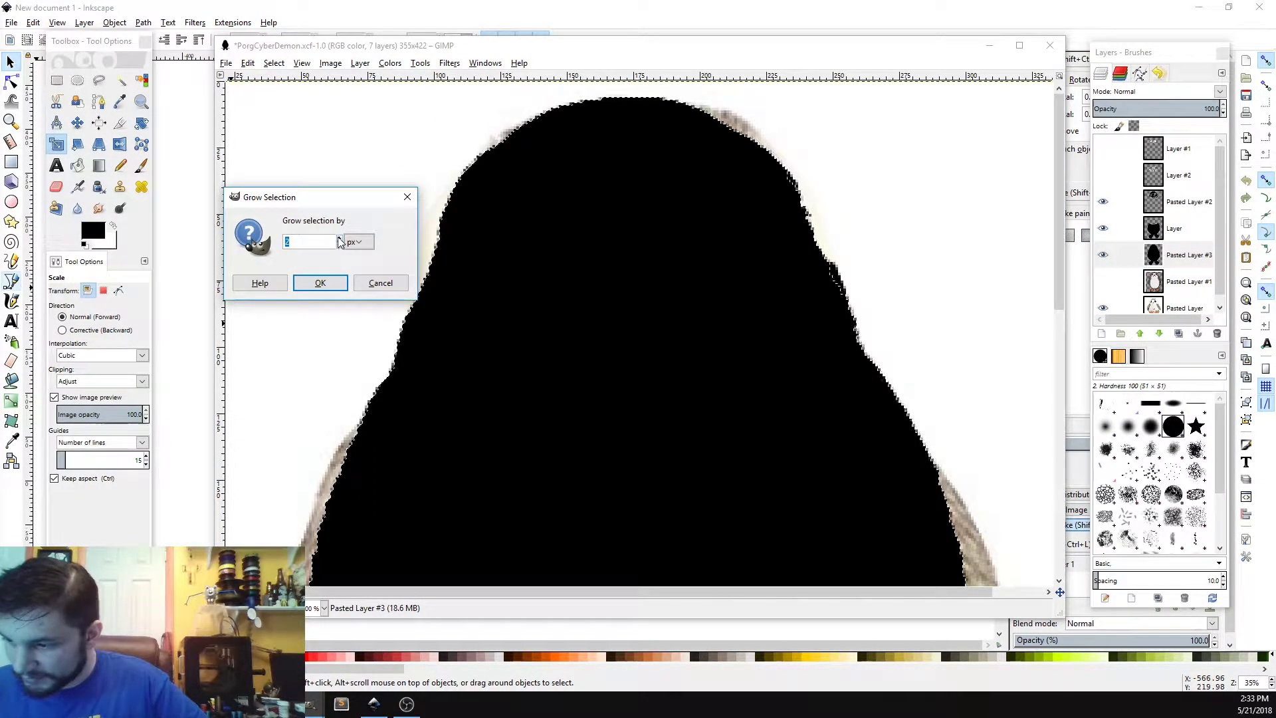
pyautogui.click(339, 238)
pyautogui.click(340, 238)
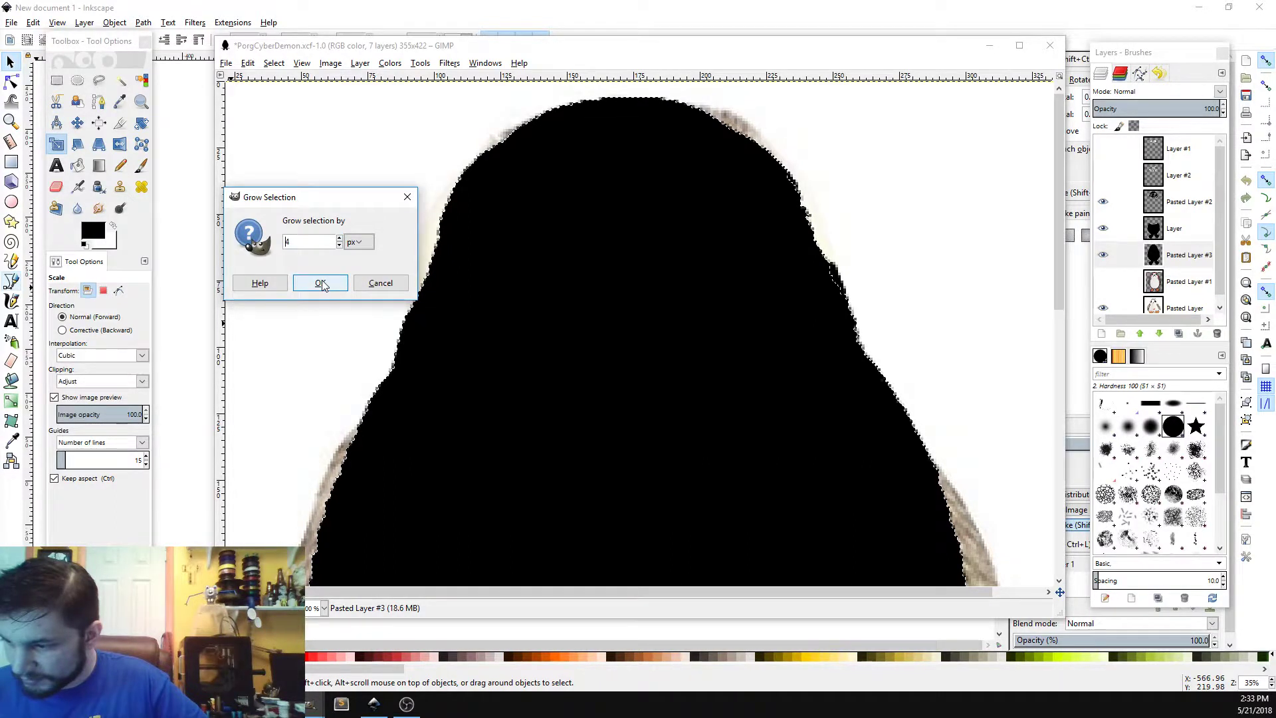
pyautogui.click(322, 285)
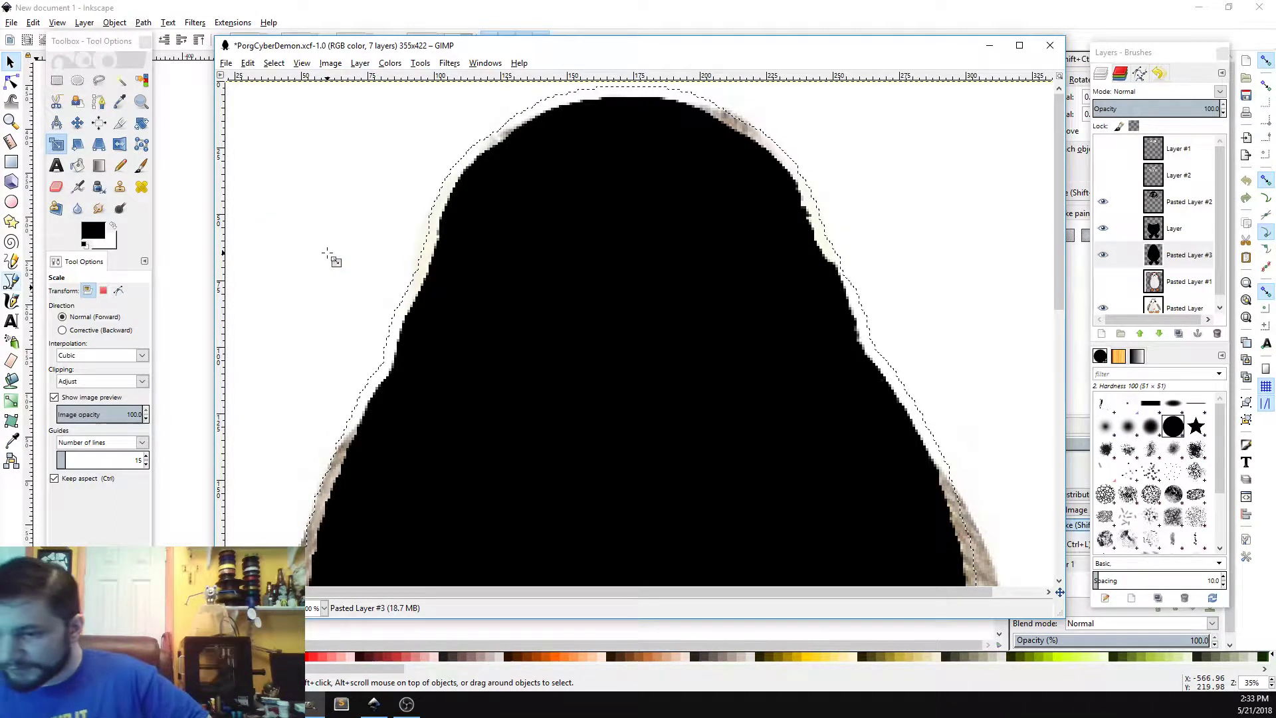
# Step: Bucket fill the grown selection with black around the silhouette's edge
pyautogui.hotkey('shift', 'b')
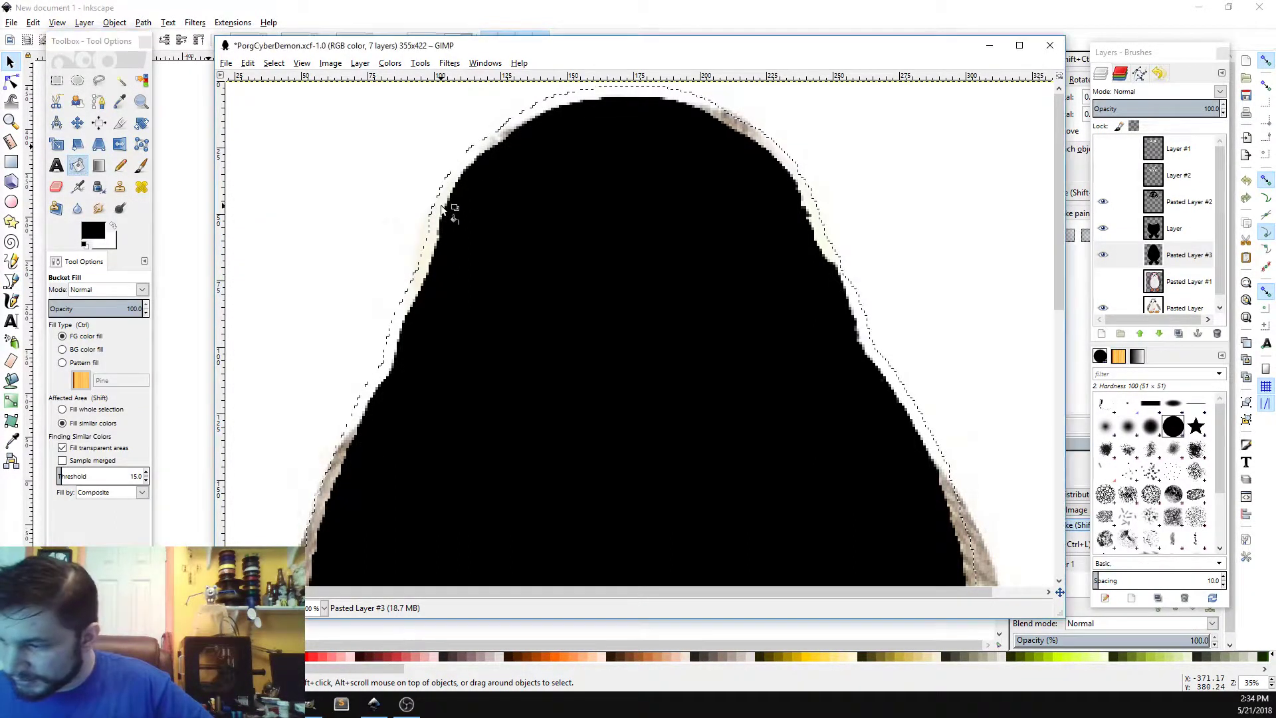
pyautogui.click(442, 207)
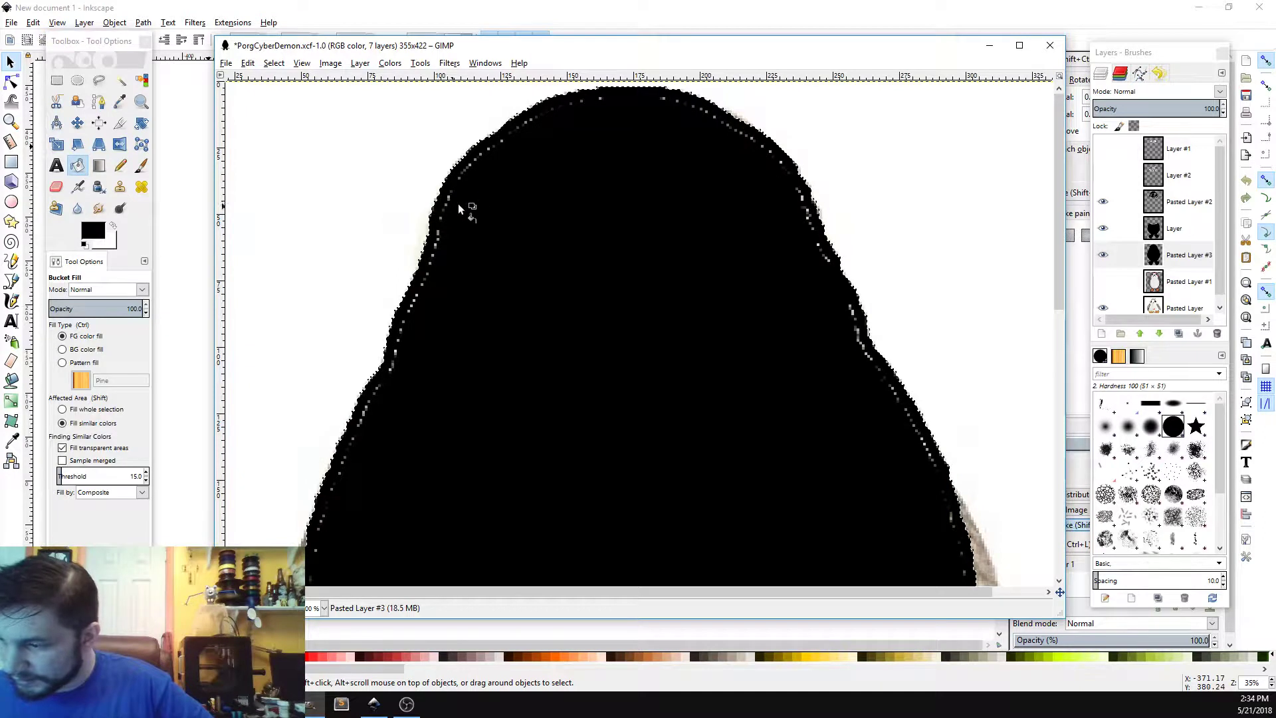
pyautogui.click(827, 262)
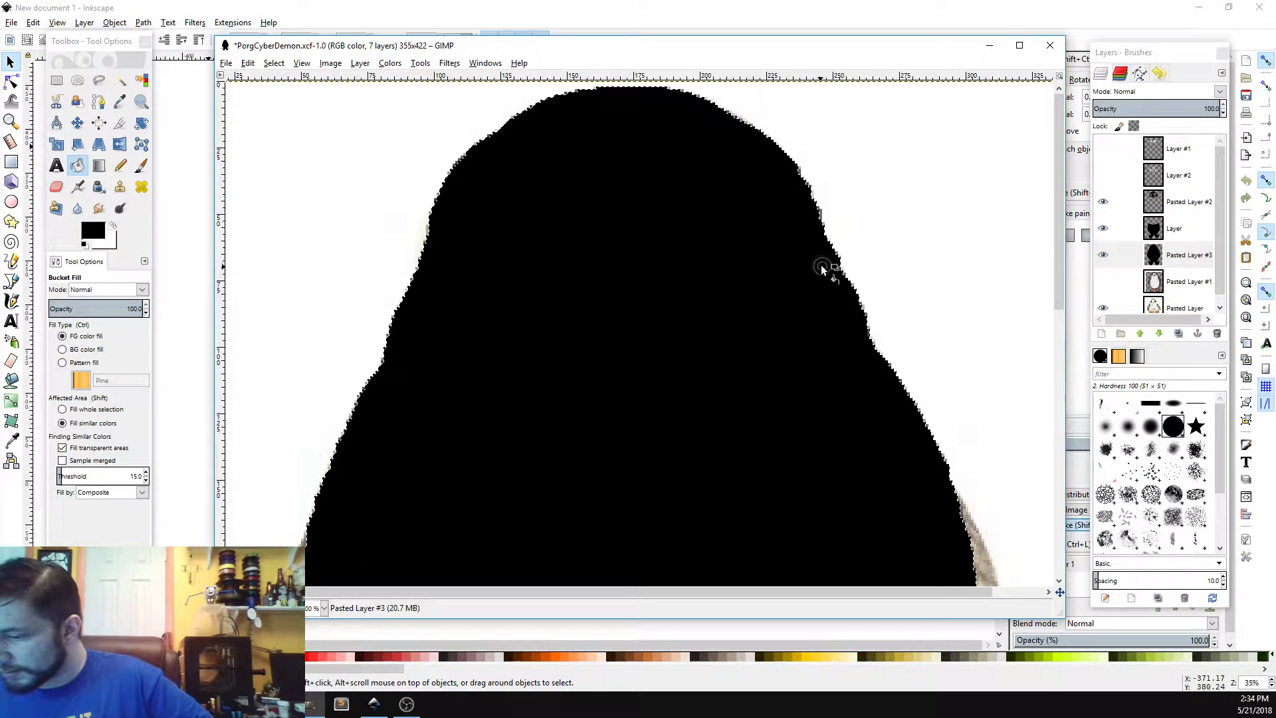
pyautogui.moveTo(1059, 218)
pyautogui.mouseDown()
pyautogui.moveTo(1039, 455)
pyautogui.moveTo(1043, 206)
pyautogui.mouseUp()
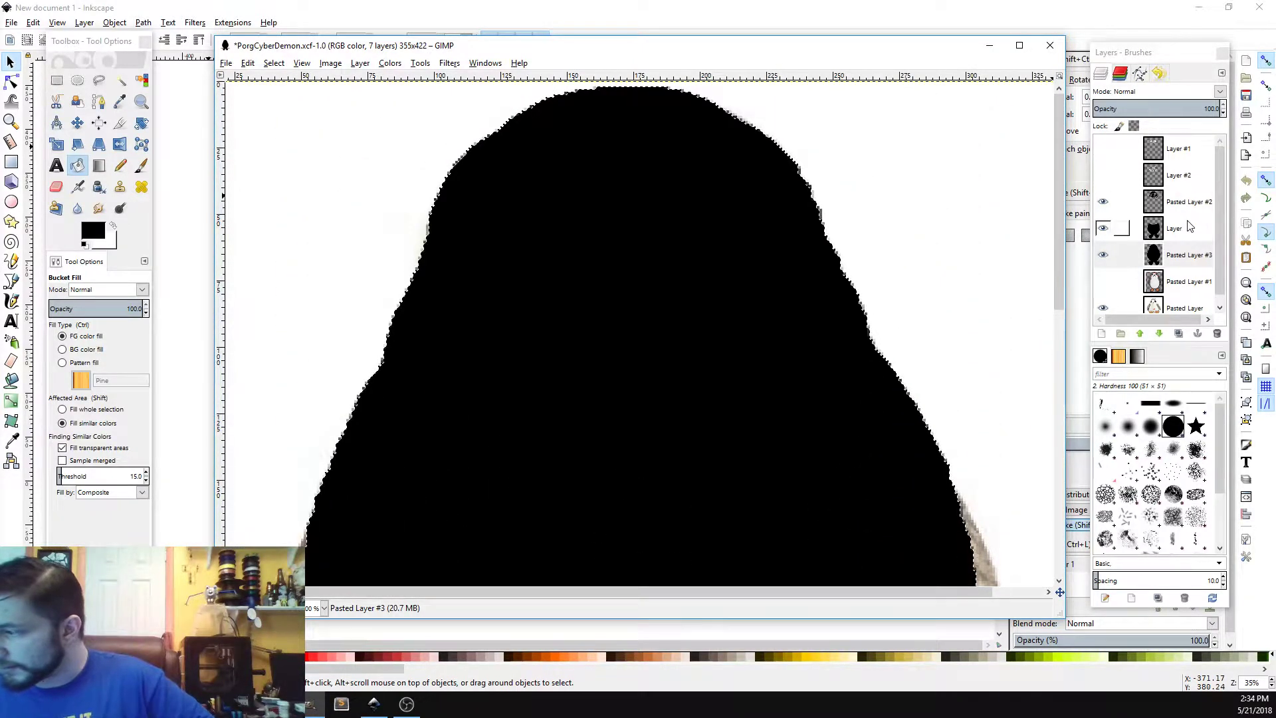
# Step: Toggle Pasted Layer #3's visibility and clear the selection
pyautogui.click(1102, 255)
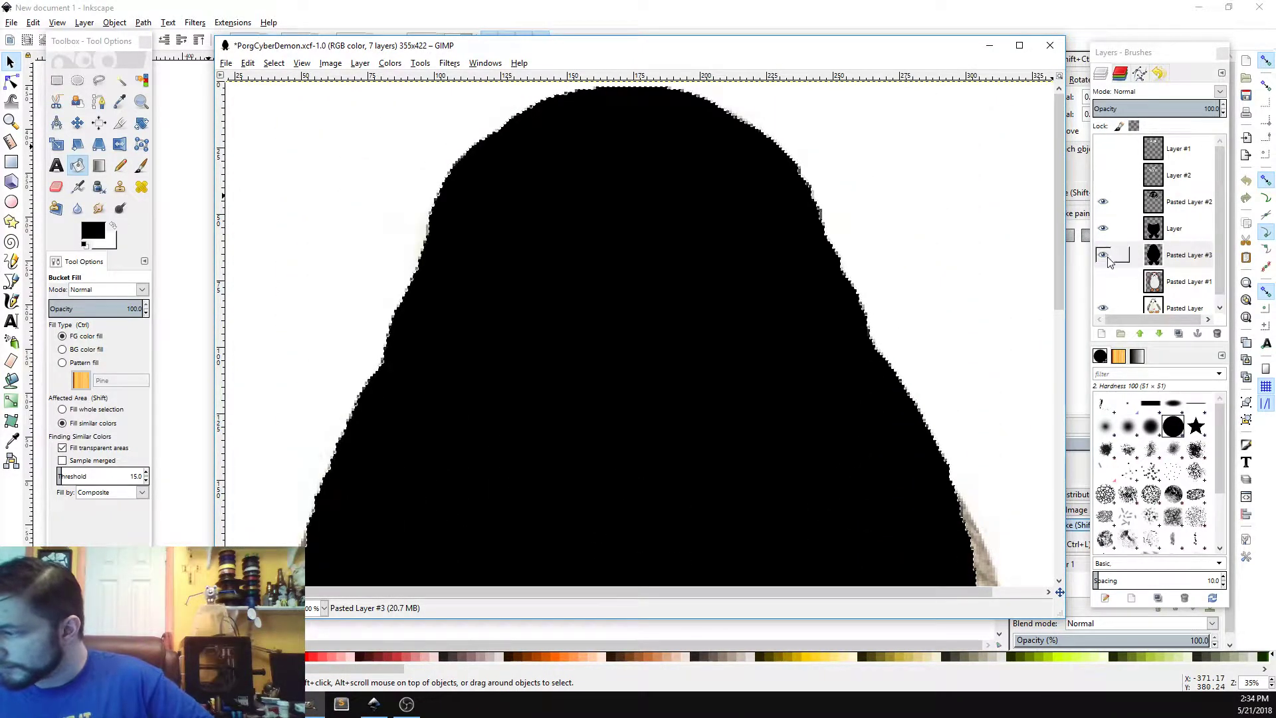
pyautogui.click(274, 63)
pyautogui.click(285, 93)
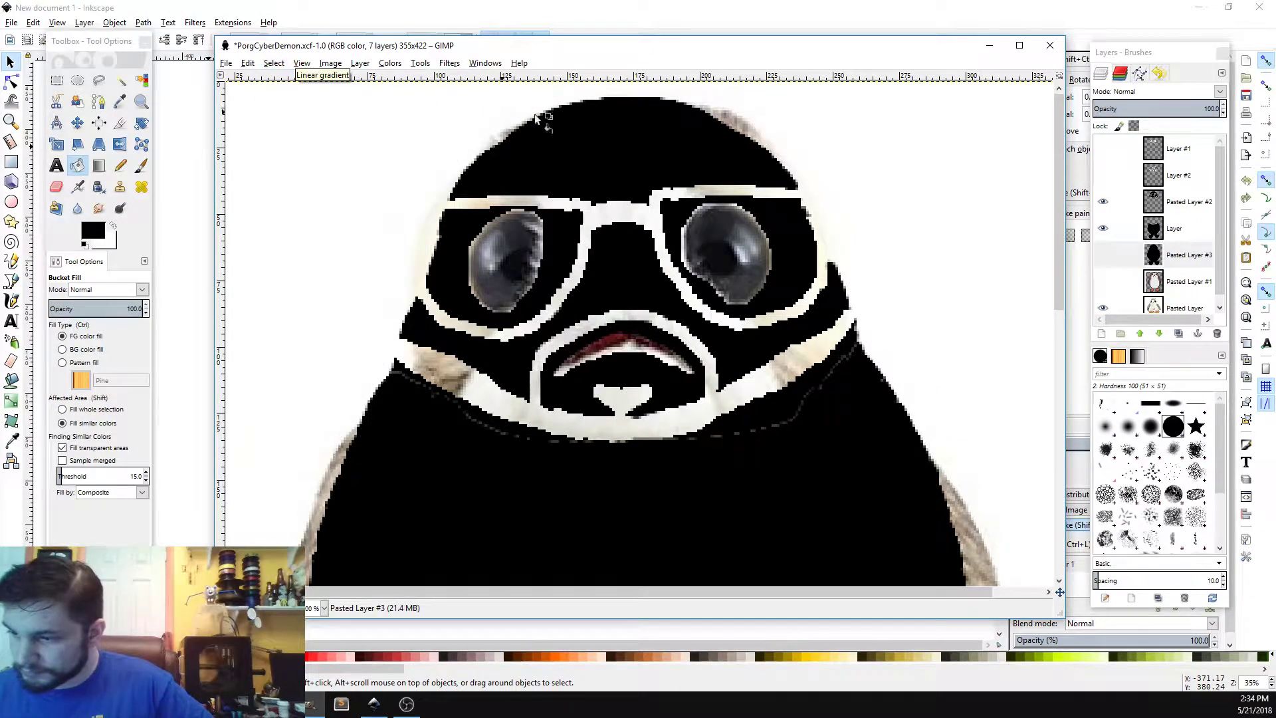
# Step: Make Layer #2 the active layer and make it visible
pyautogui.click(1182, 262)
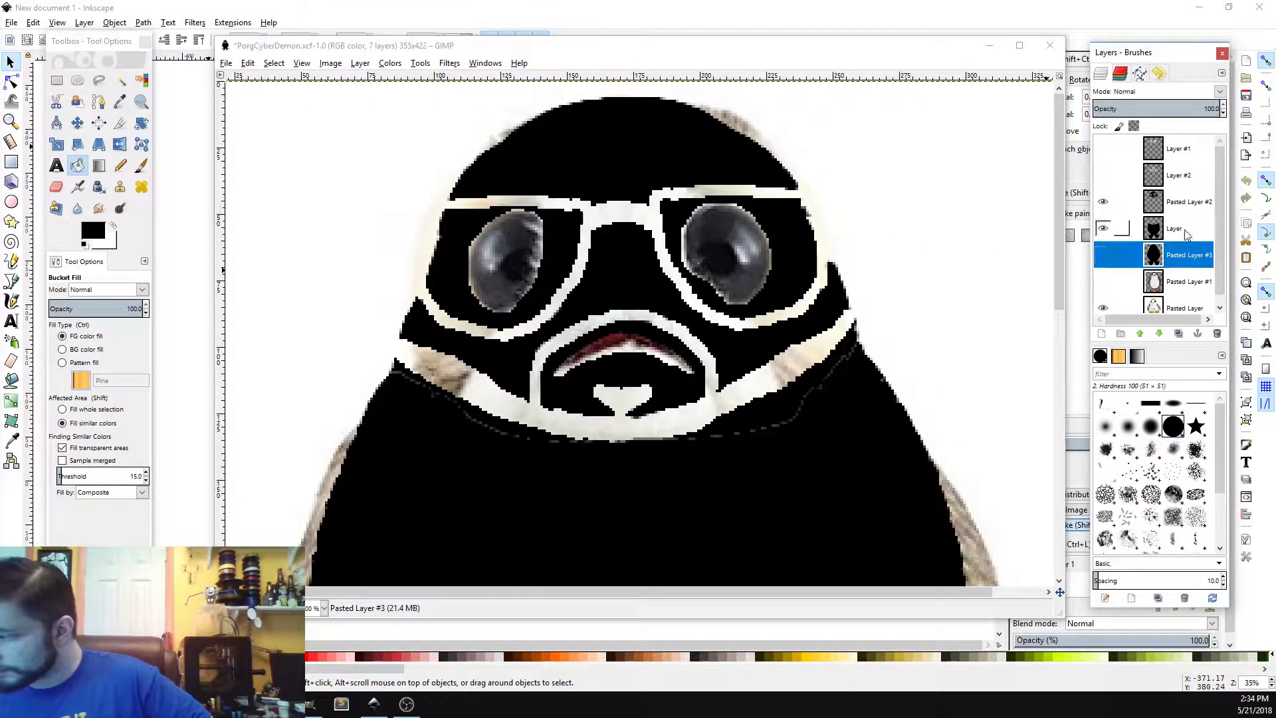
pyautogui.click(1190, 178)
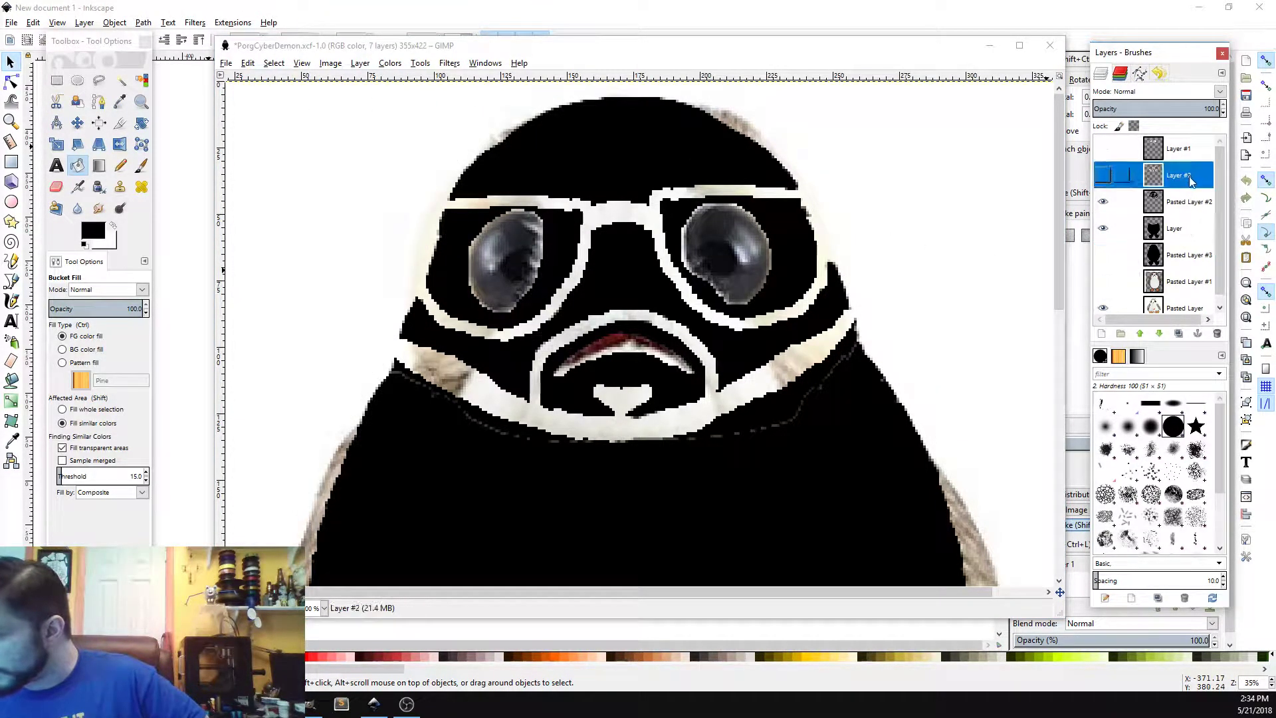
pyautogui.click(1105, 175)
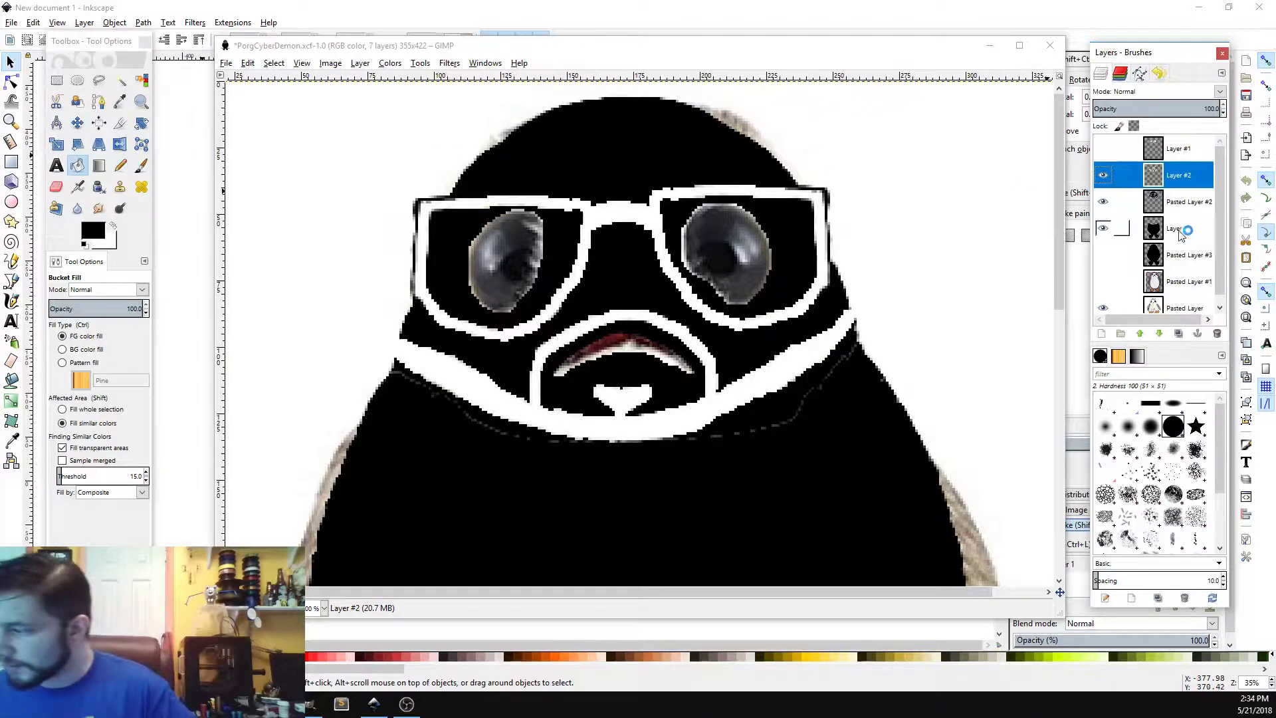
# Step: Undo the last four actions
pyautogui.hotkey('ctrl', 'z')
pyautogui.hotkey('ctrl', 'z')
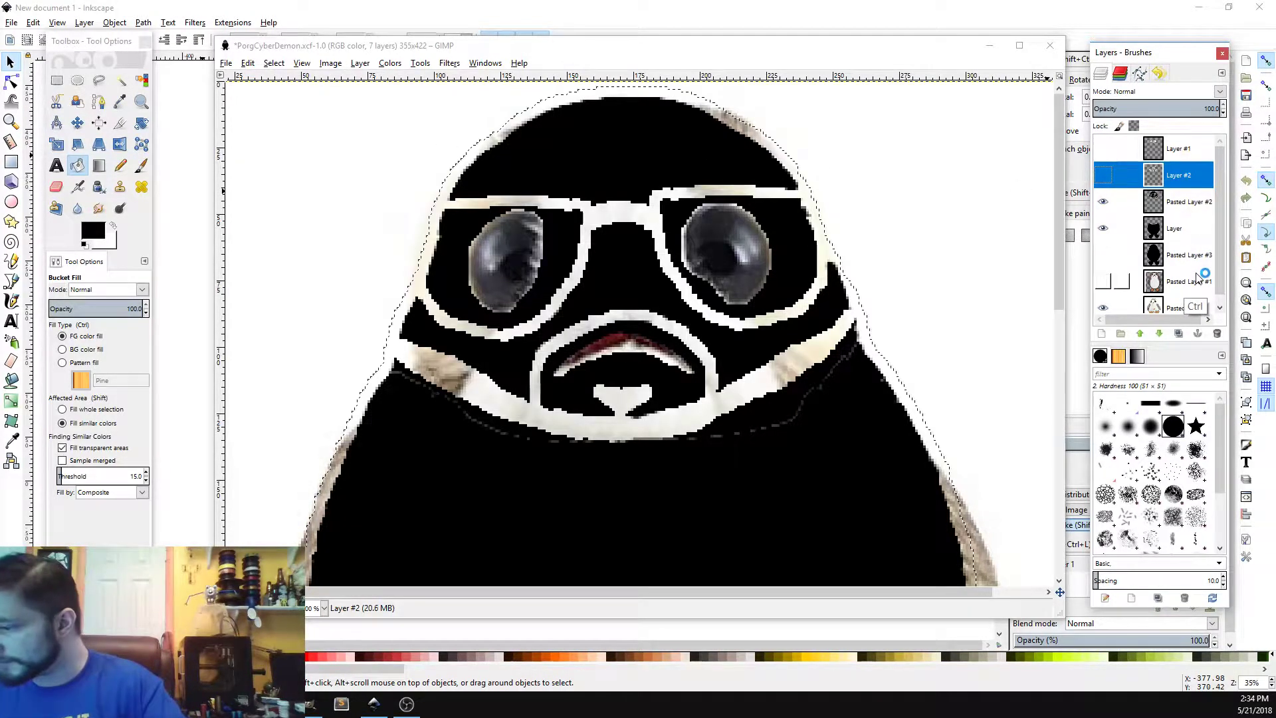
pyautogui.hotkey('ctrl', 'z')
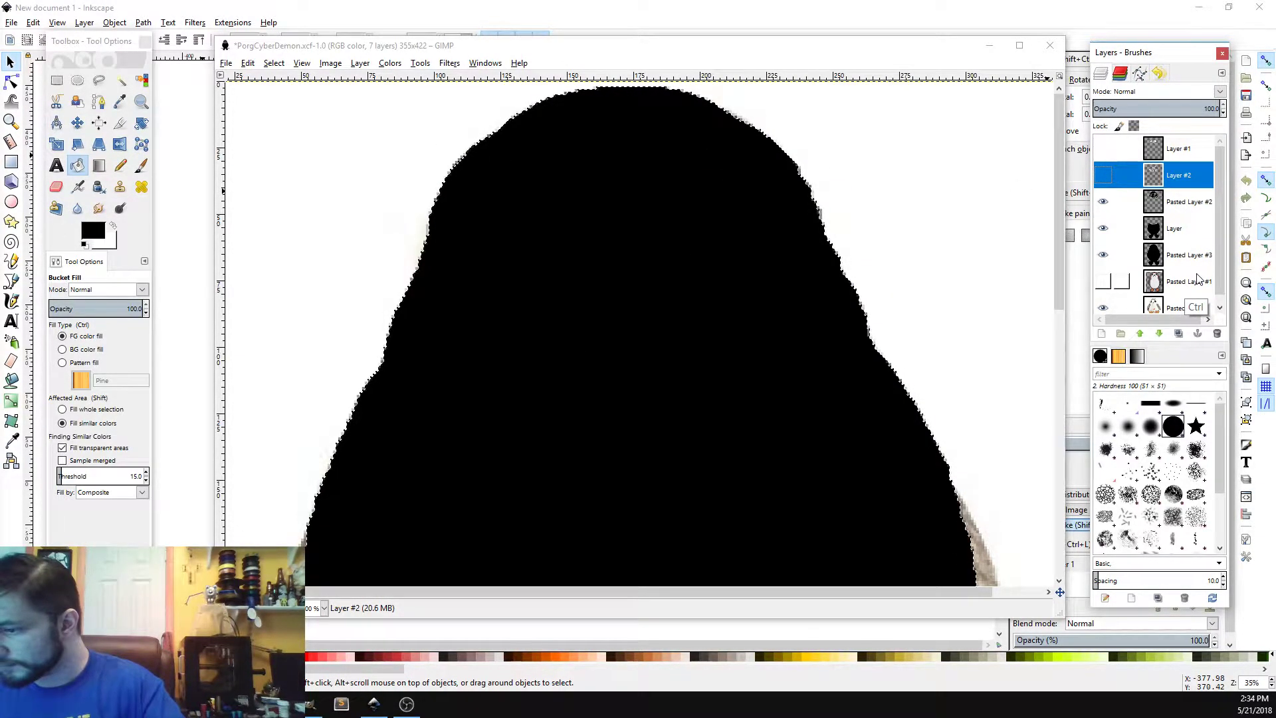
pyautogui.hotkey('ctrl', 'z')
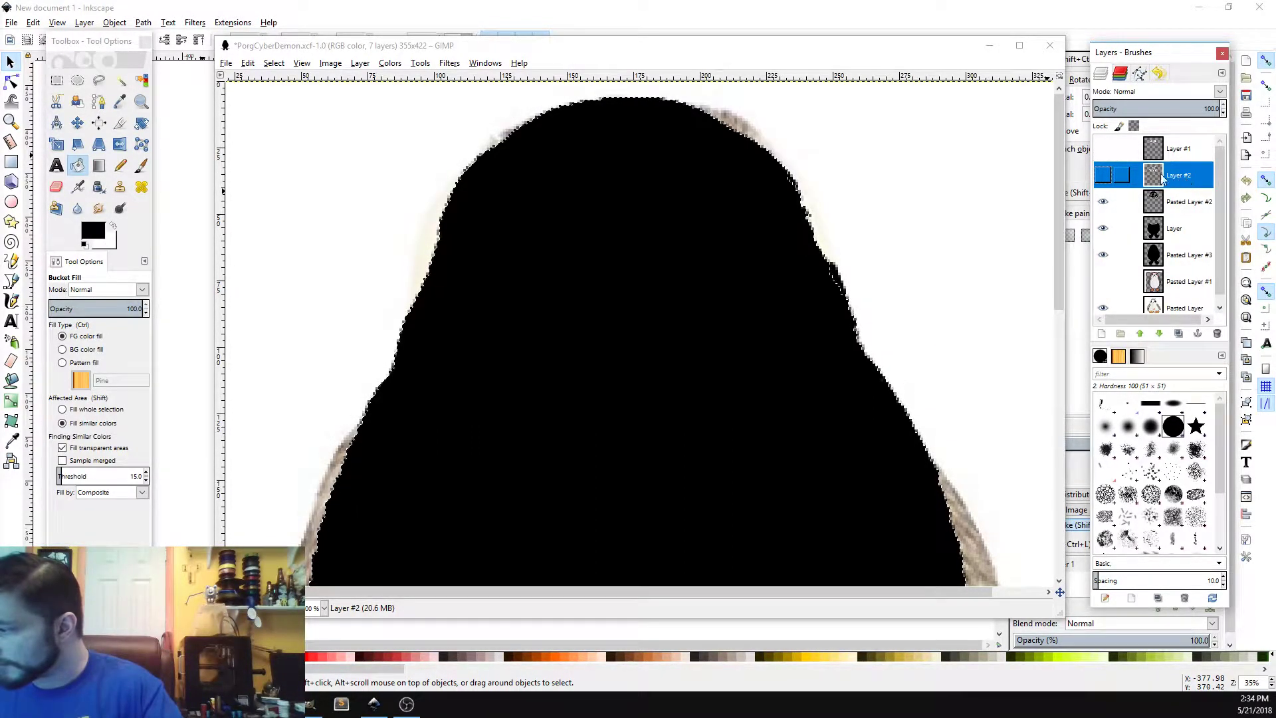
# Step: Show Layer #2 and fuzzy-select the black silhouette area including the glasses' outer edge
pyautogui.click(1103, 175)
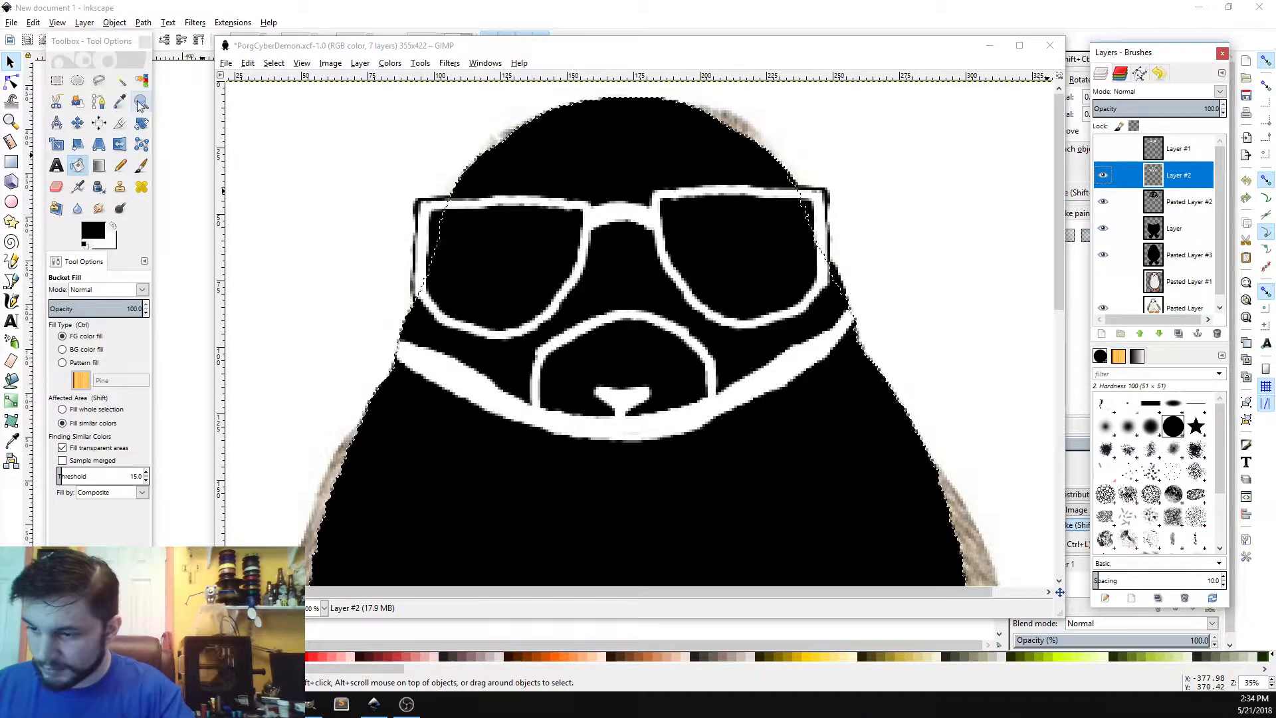
pyautogui.click(120, 81)
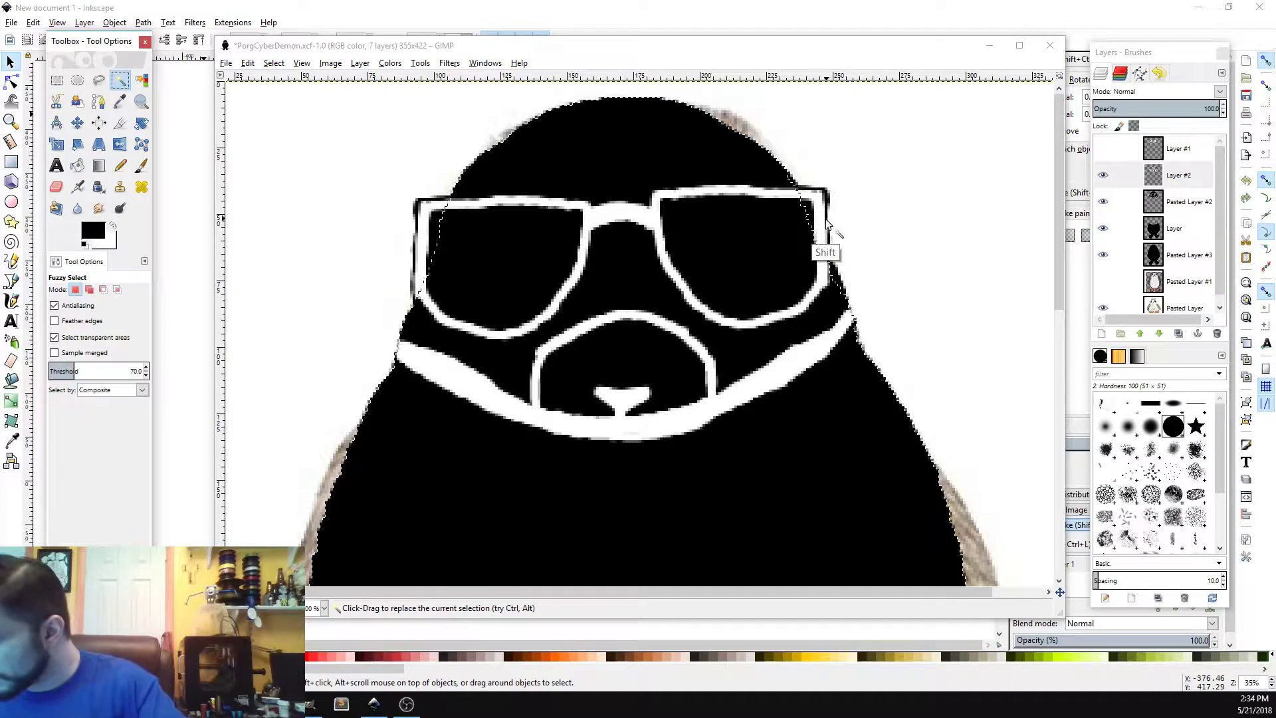
pyautogui.press('shift')
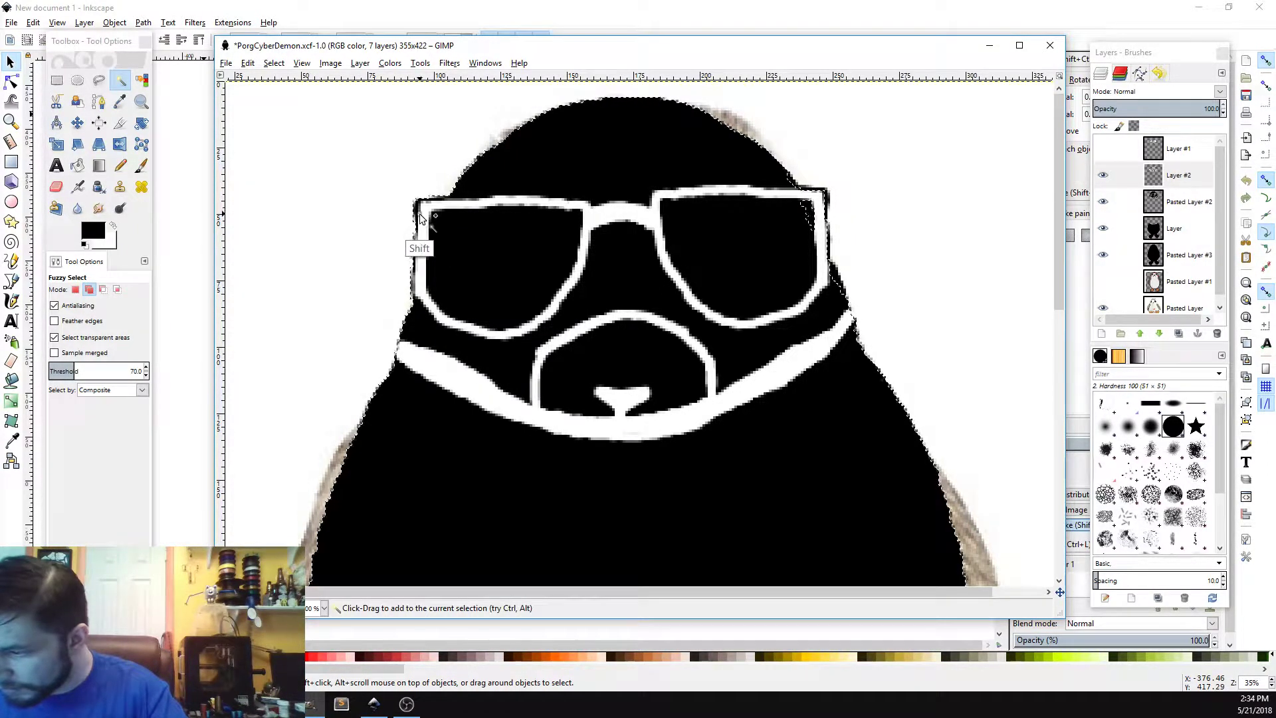
pyautogui.keyDown('shift'); pyautogui.click(821, 200); pyautogui.keyUp('shift')
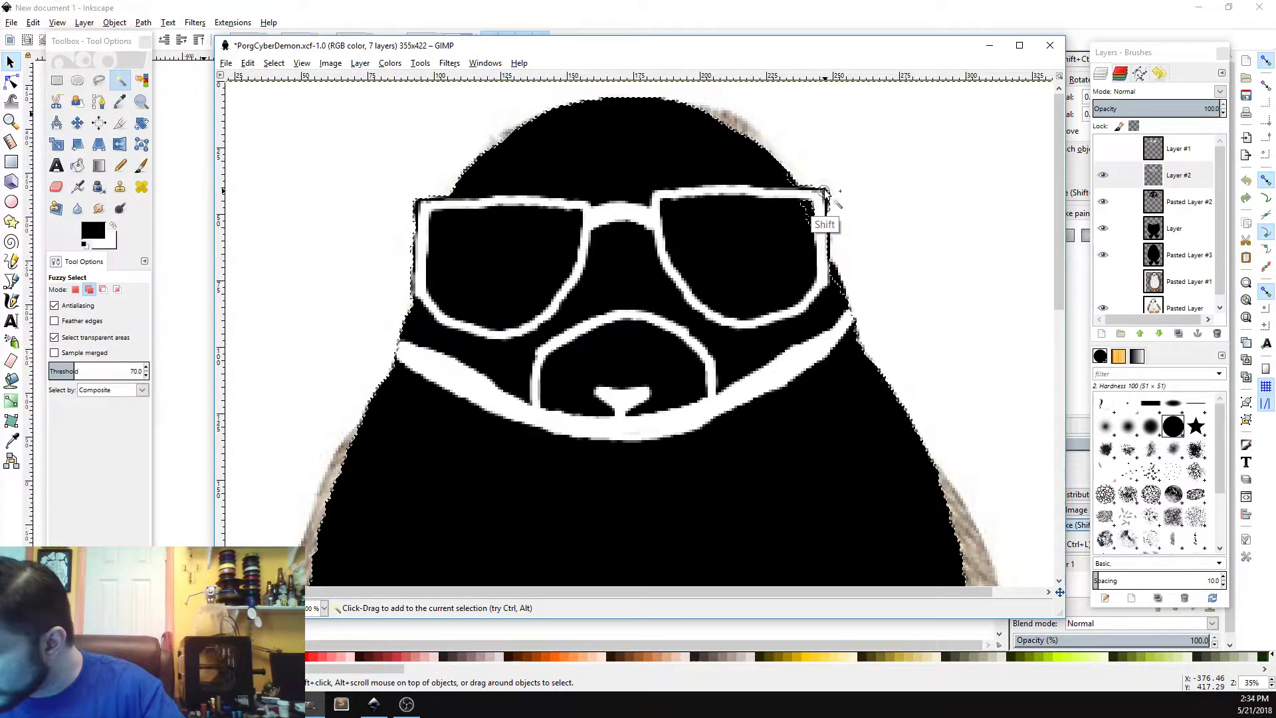
pyautogui.click(1188, 203)
pyautogui.keyDown('shift'); pyautogui.click(836, 281); pyautogui.keyUp('shift')
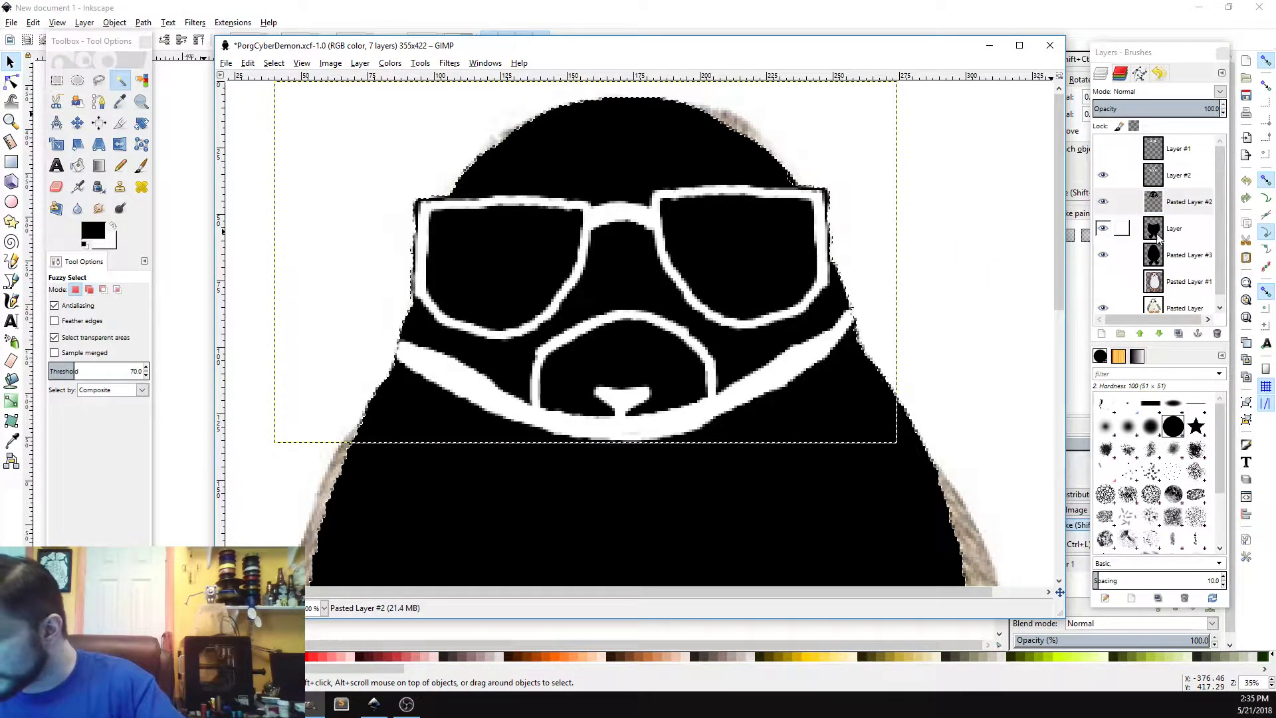
# Step: Make Pasted Layer #3 the active layer and grow the selection
pyautogui.click(1189, 257)
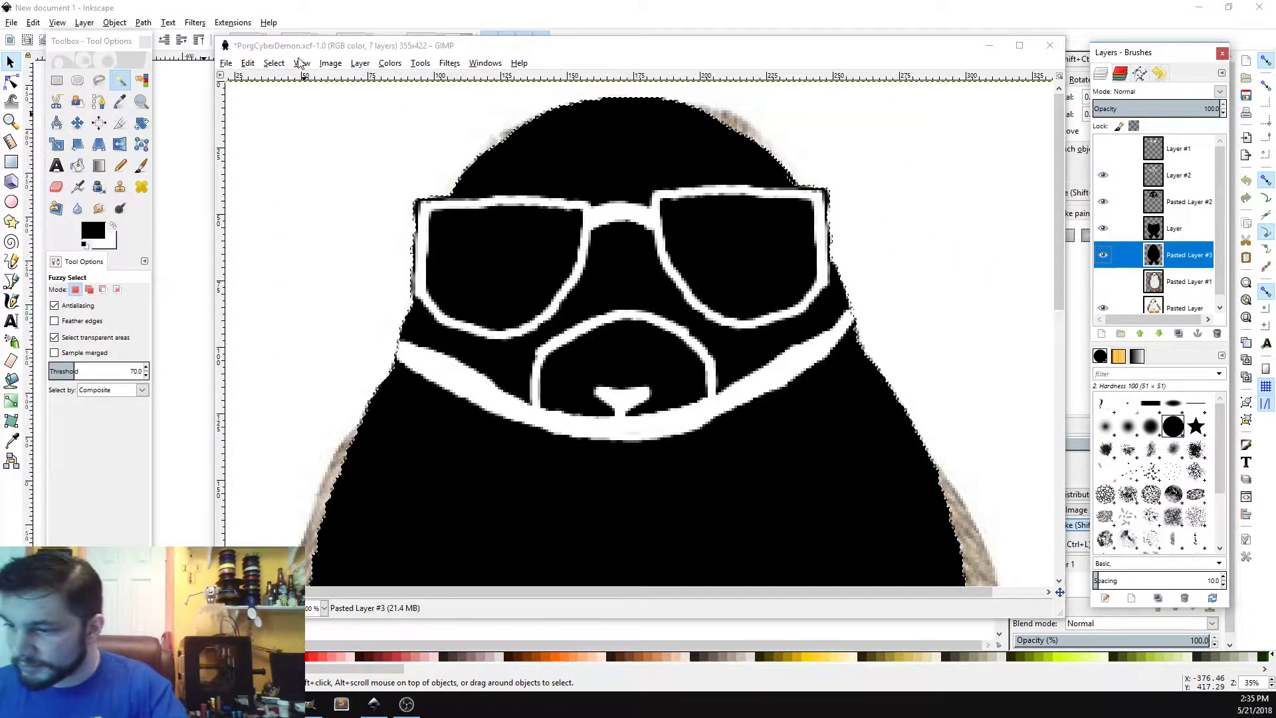
pyautogui.click(274, 62)
pyautogui.click(316, 221)
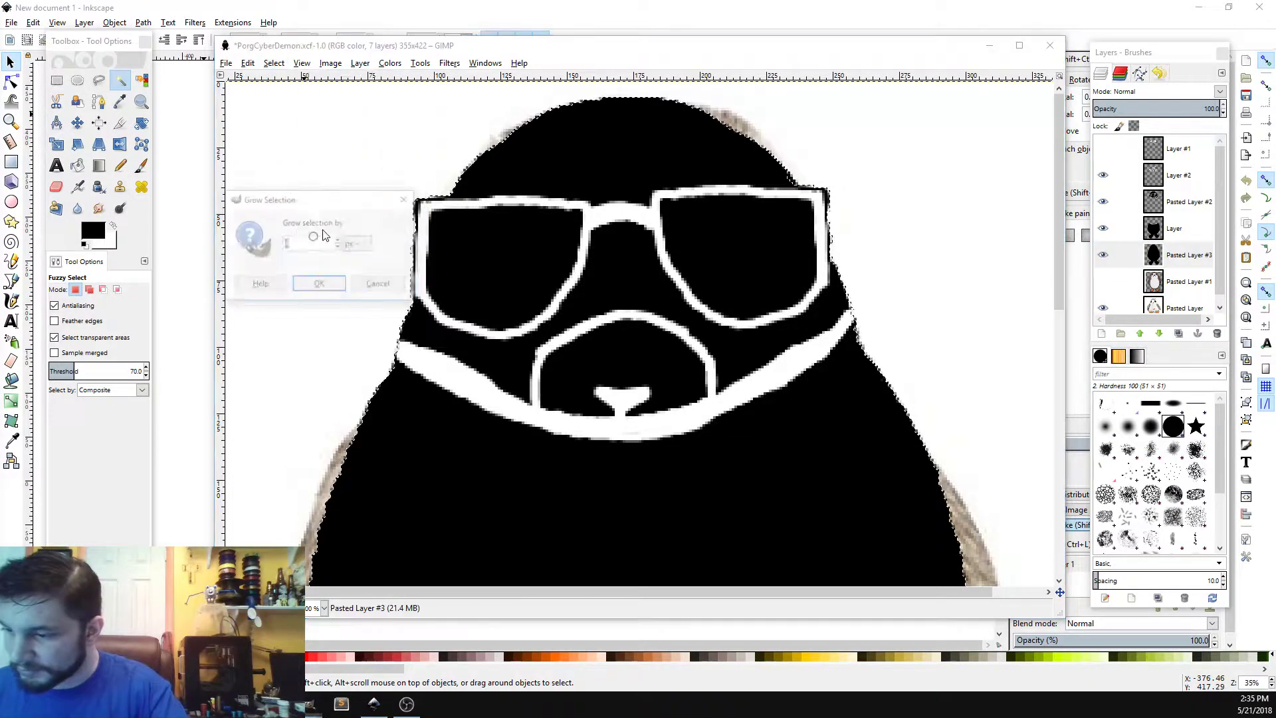
pyautogui.click(321, 282)
pyautogui.moveTo(1057, 220); pyautogui.dragTo(1056, 256)
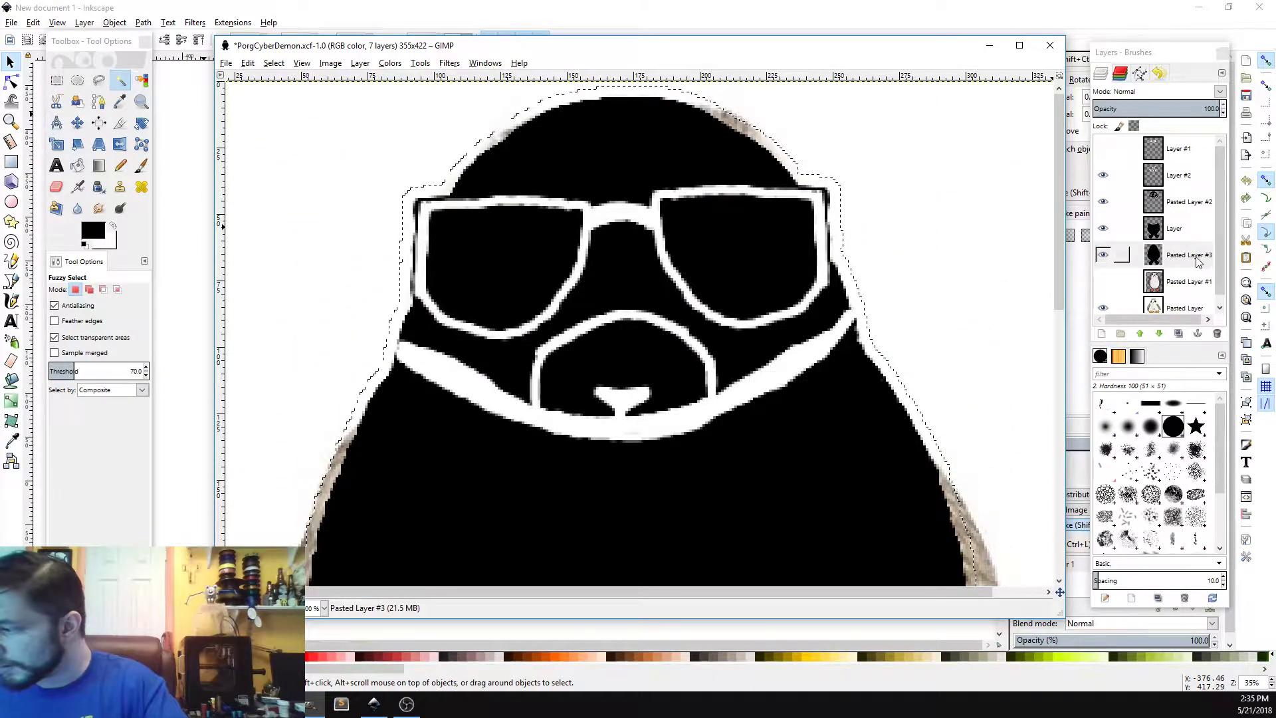
# Step: Delete the selected contents of Pasted Layer #3 and bucket fill the selection with black
pyautogui.press('Delete')
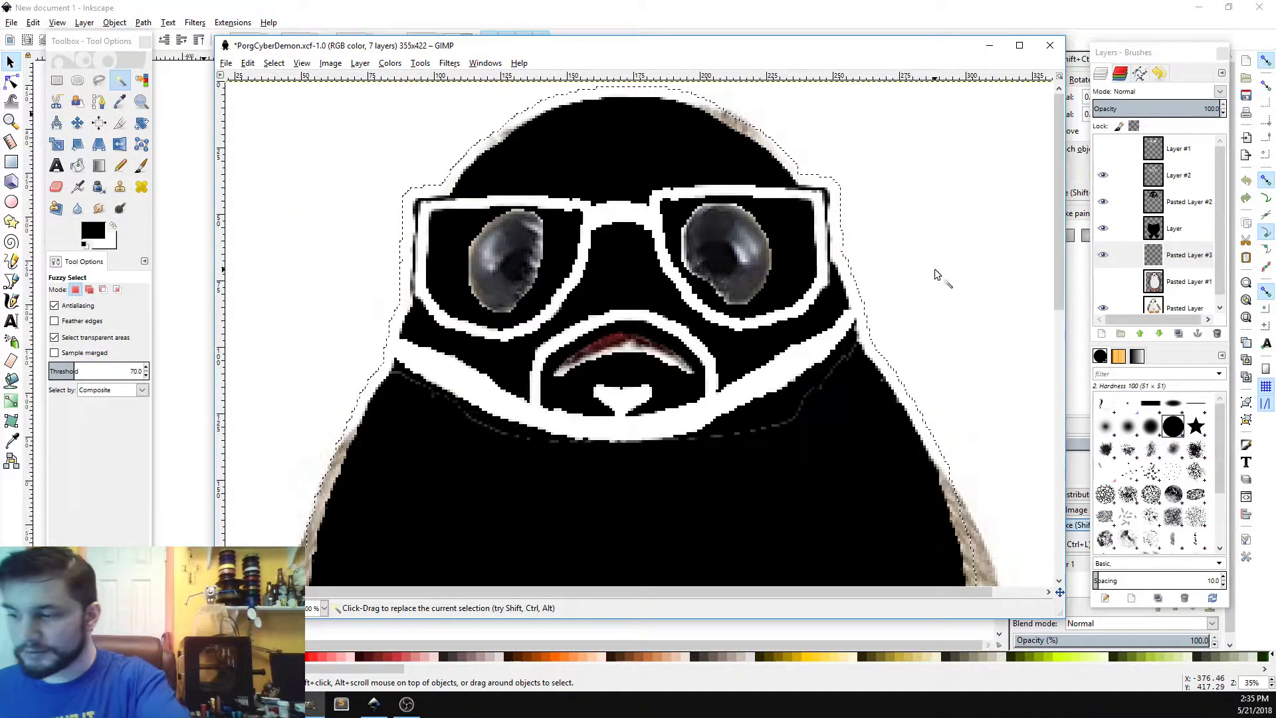
pyautogui.click(77, 165)
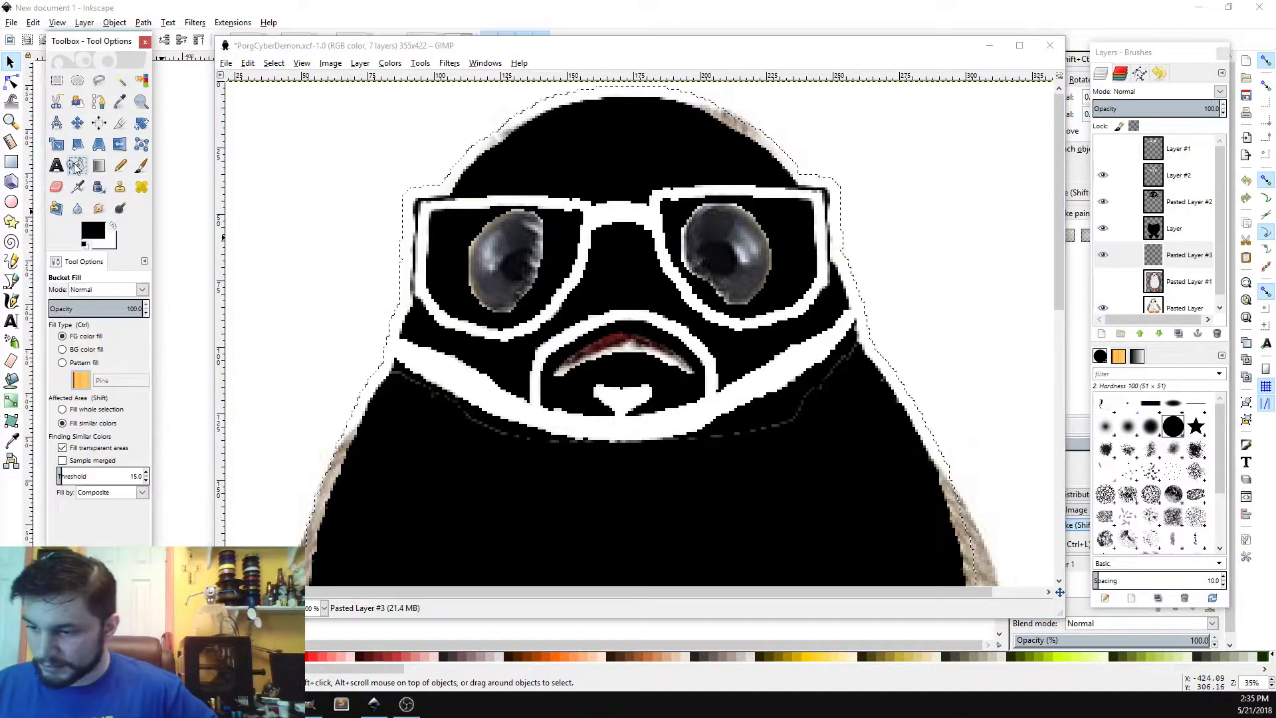
pyautogui.click(508, 126)
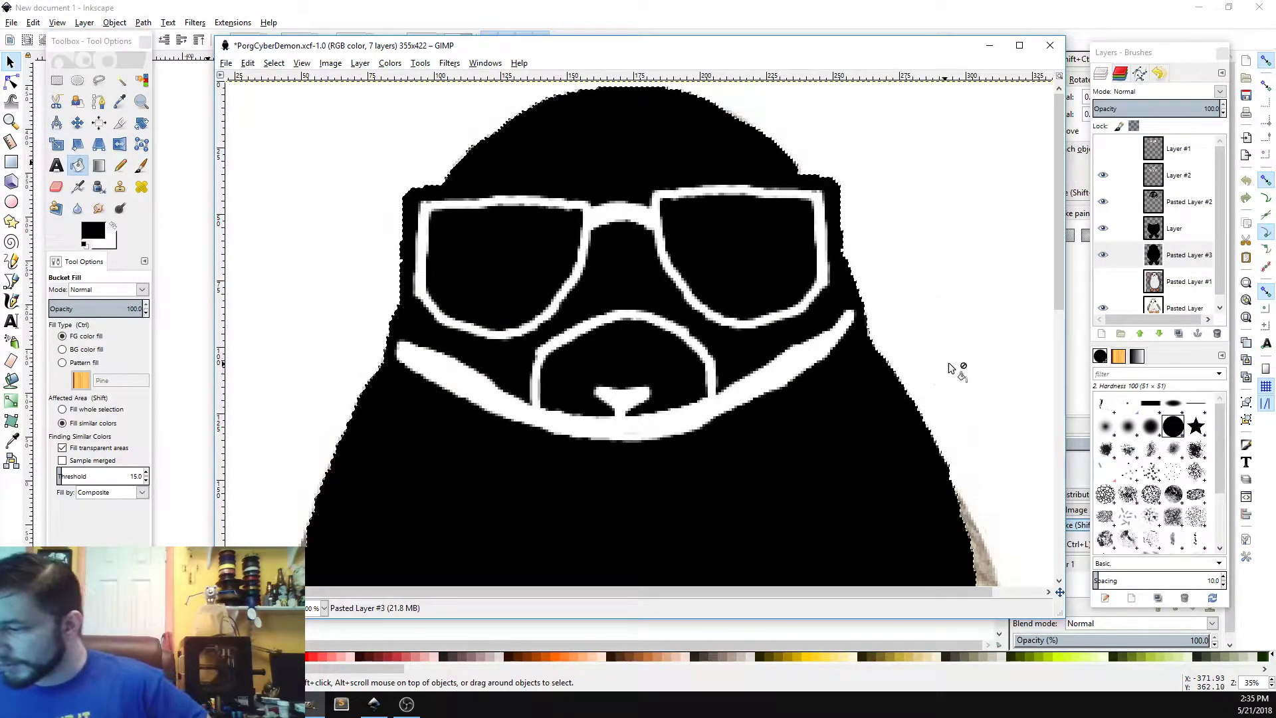
# Step: Hide Pasted Layer #3 and Layer #2, and save the image
pyautogui.scroll(-2, 1053, 308)
pyautogui.moveTo(1055, 312); pyautogui.dragTo(1056, 248)
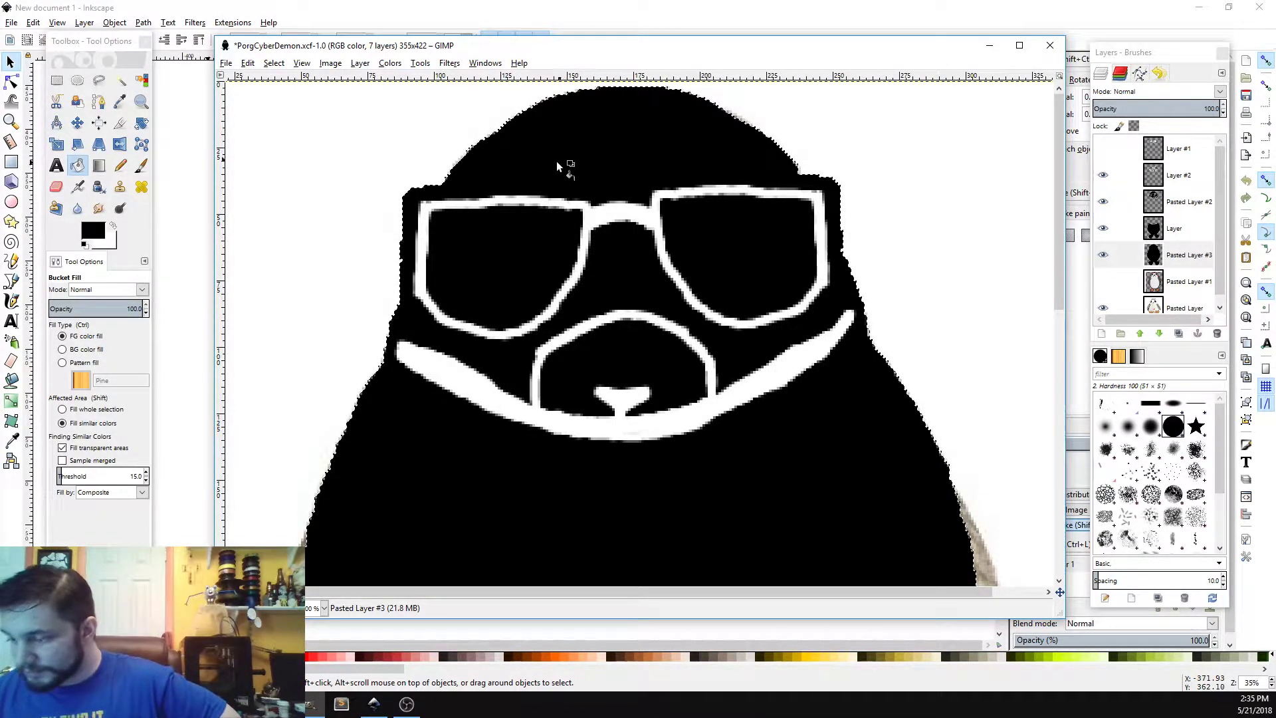
pyautogui.click(1104, 254)
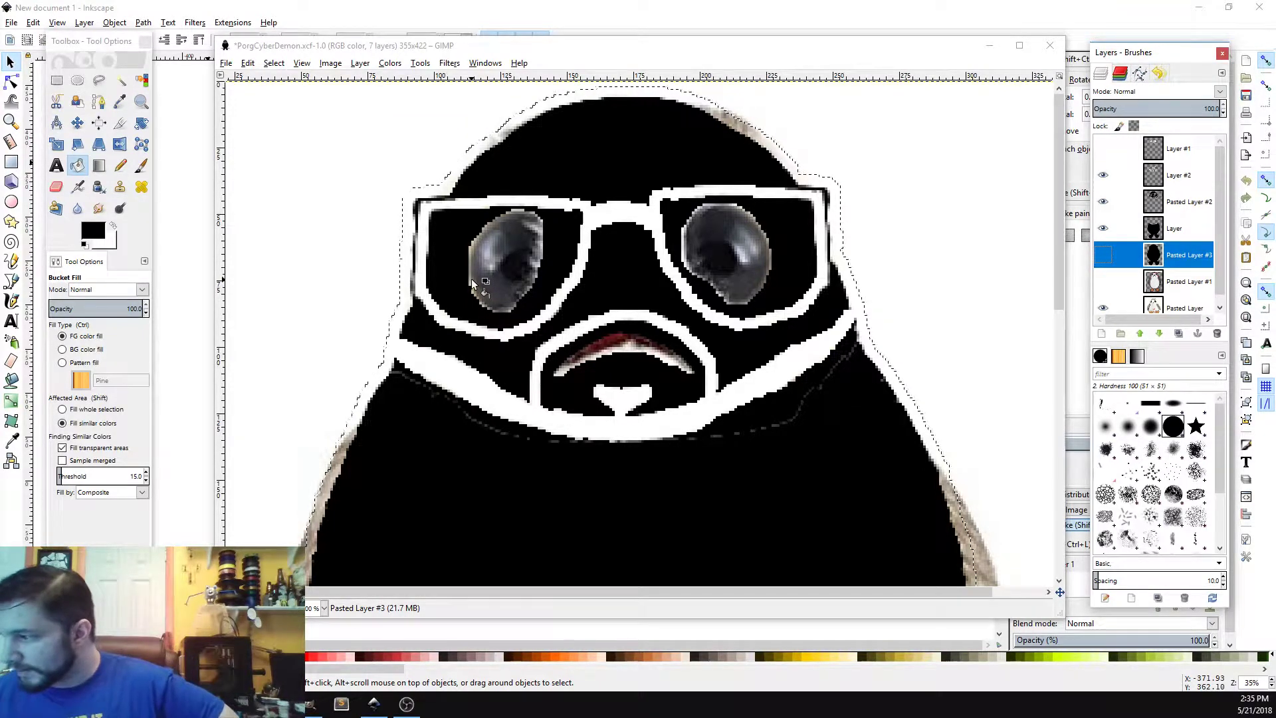
pyautogui.click(1104, 175)
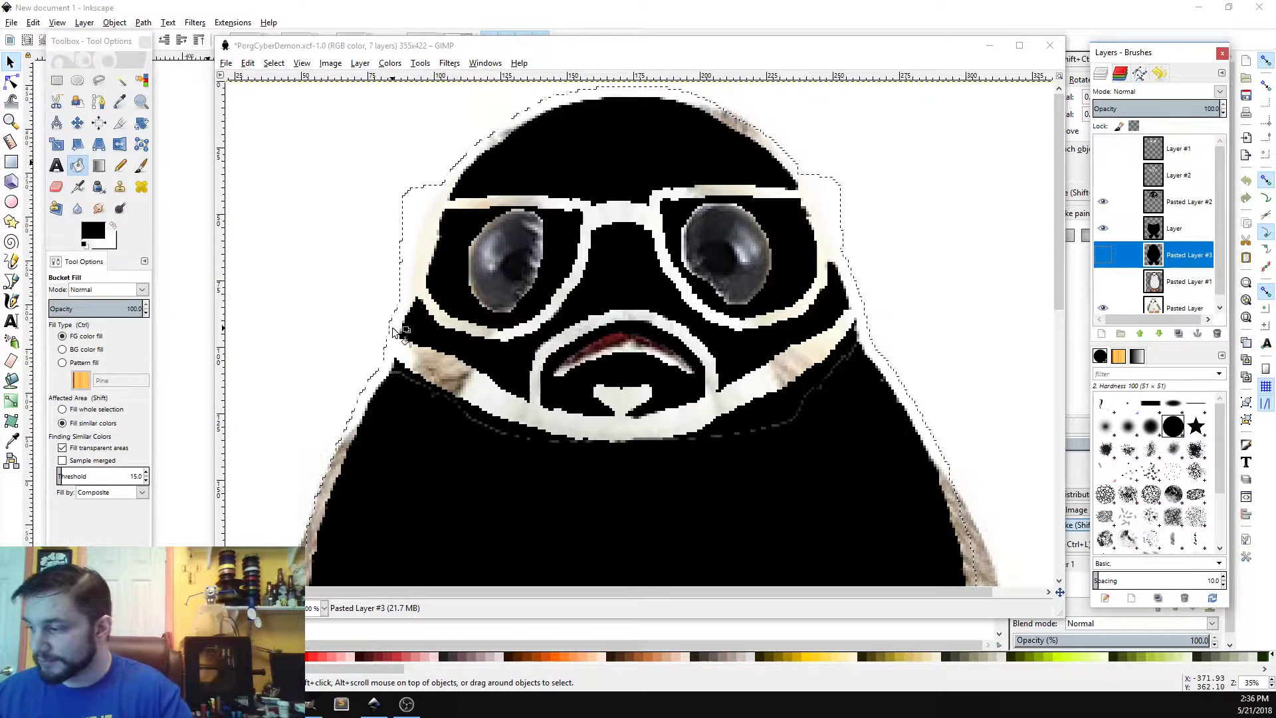
pyautogui.click(1058, 209)
pyautogui.moveTo(1060, 211)
pyautogui.mouseDown()
pyautogui.moveTo(1059, 460)
pyautogui.moveTo(1052, 198)
pyautogui.mouseUp()
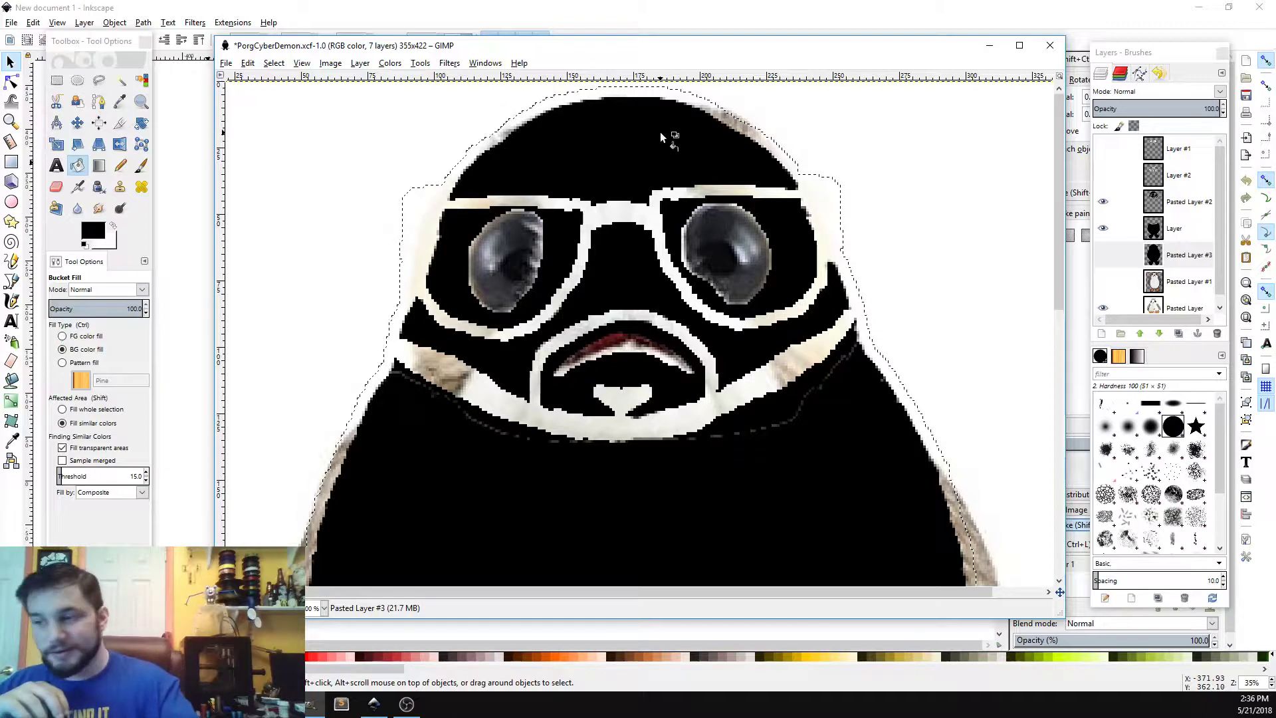
pyautogui.hotkey('ctrl', 's')
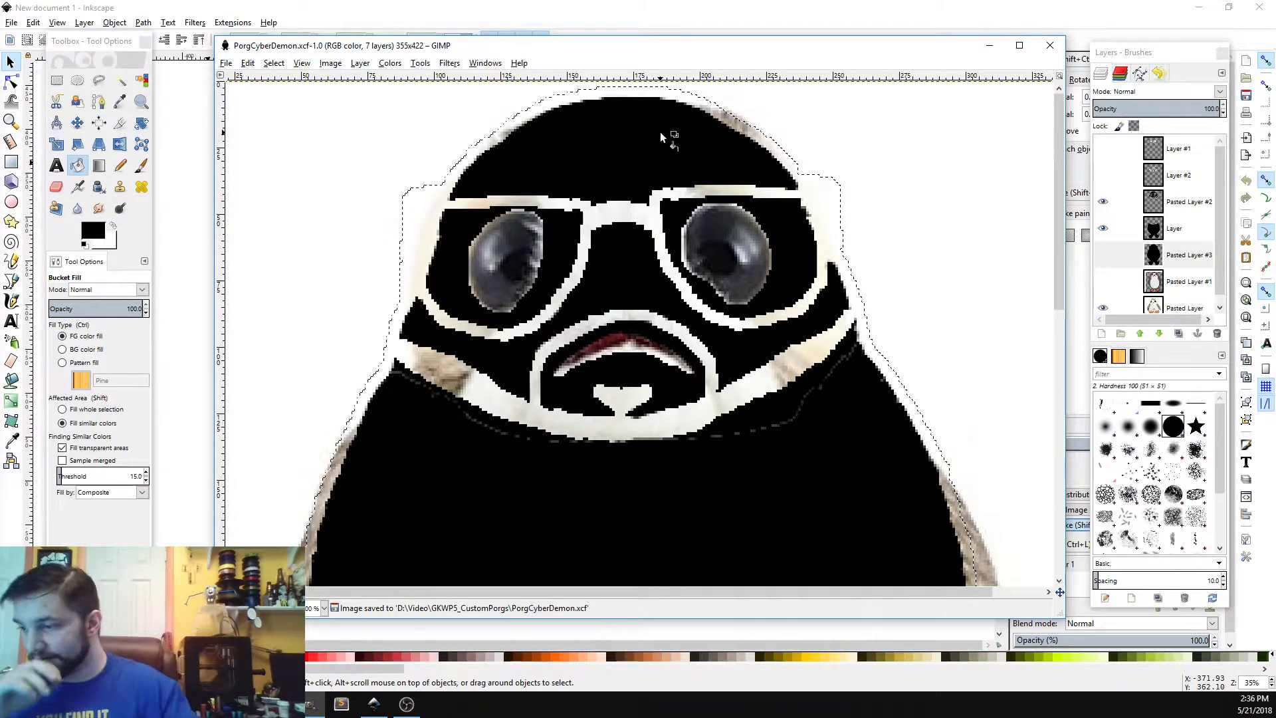
# Step: Show Pasted Layer #3 again and clear the selection
pyautogui.click(1103, 254)
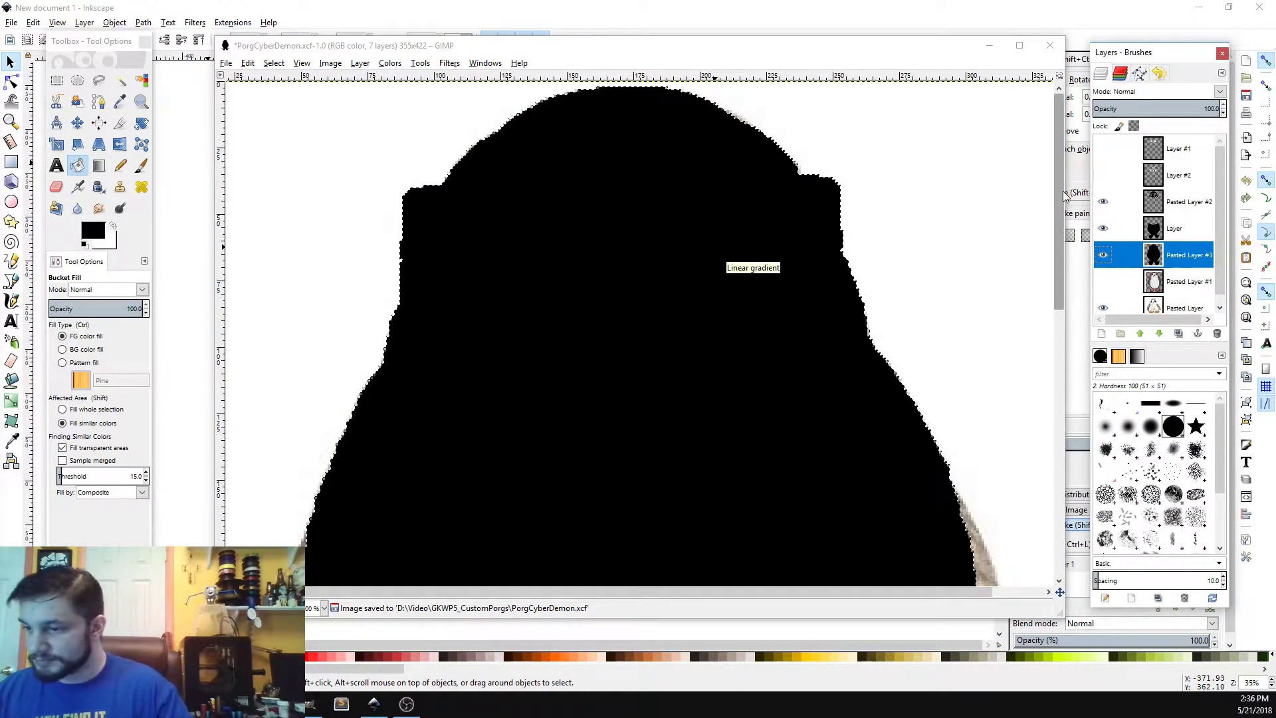
pyautogui.click(274, 62)
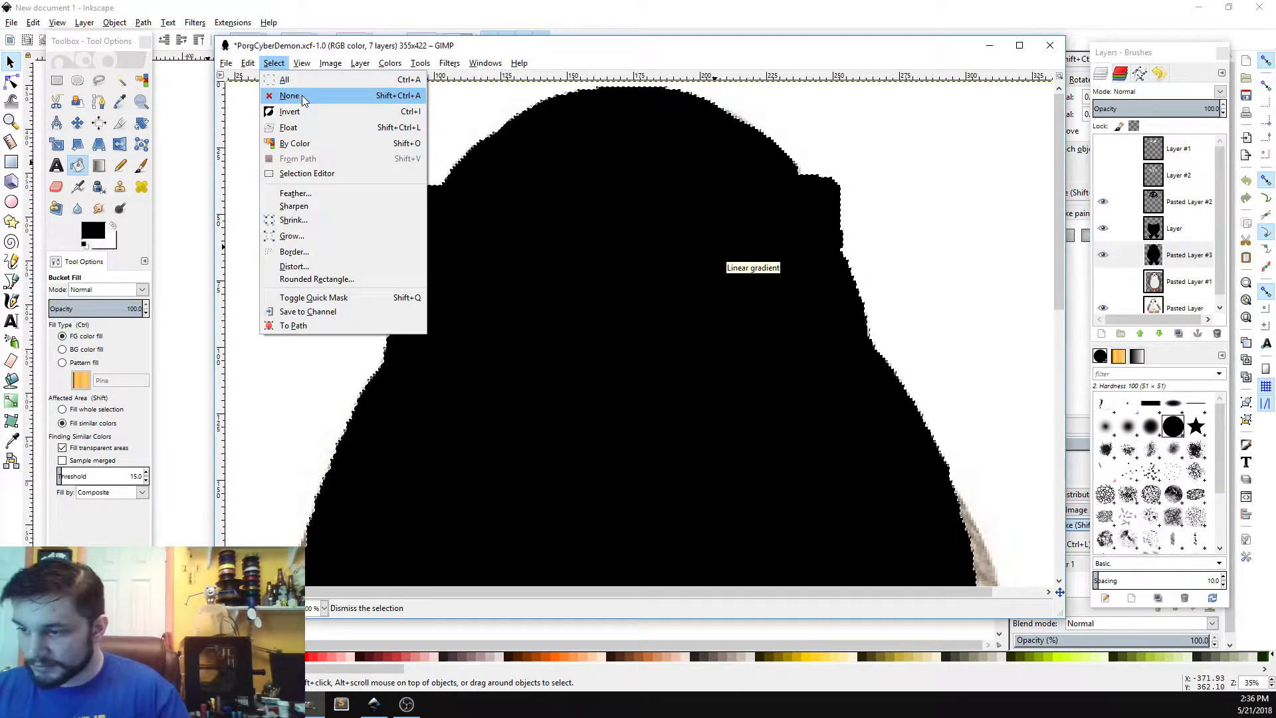
pyautogui.click(287, 96)
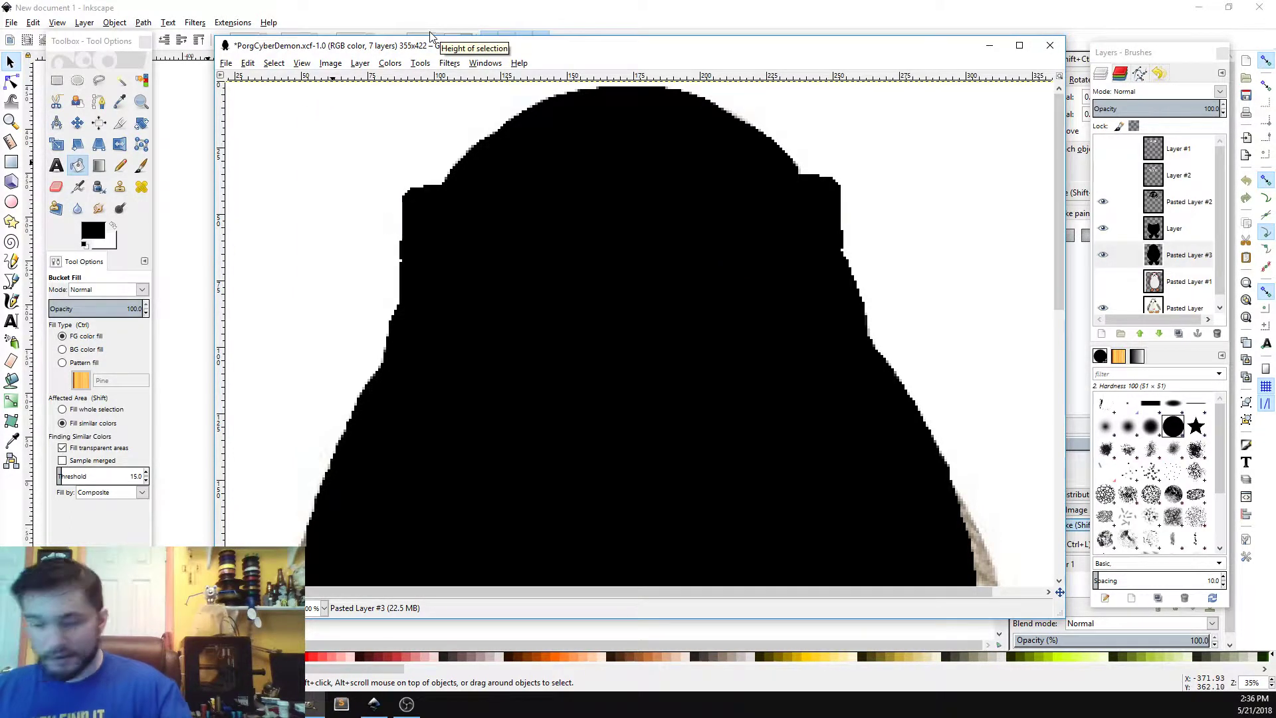
# Step: Copy Pasted Layer #3 and paste it into the new Inkscape document
pyautogui.press('ctrl')
pyautogui.hotkey('ctrl', 'c')
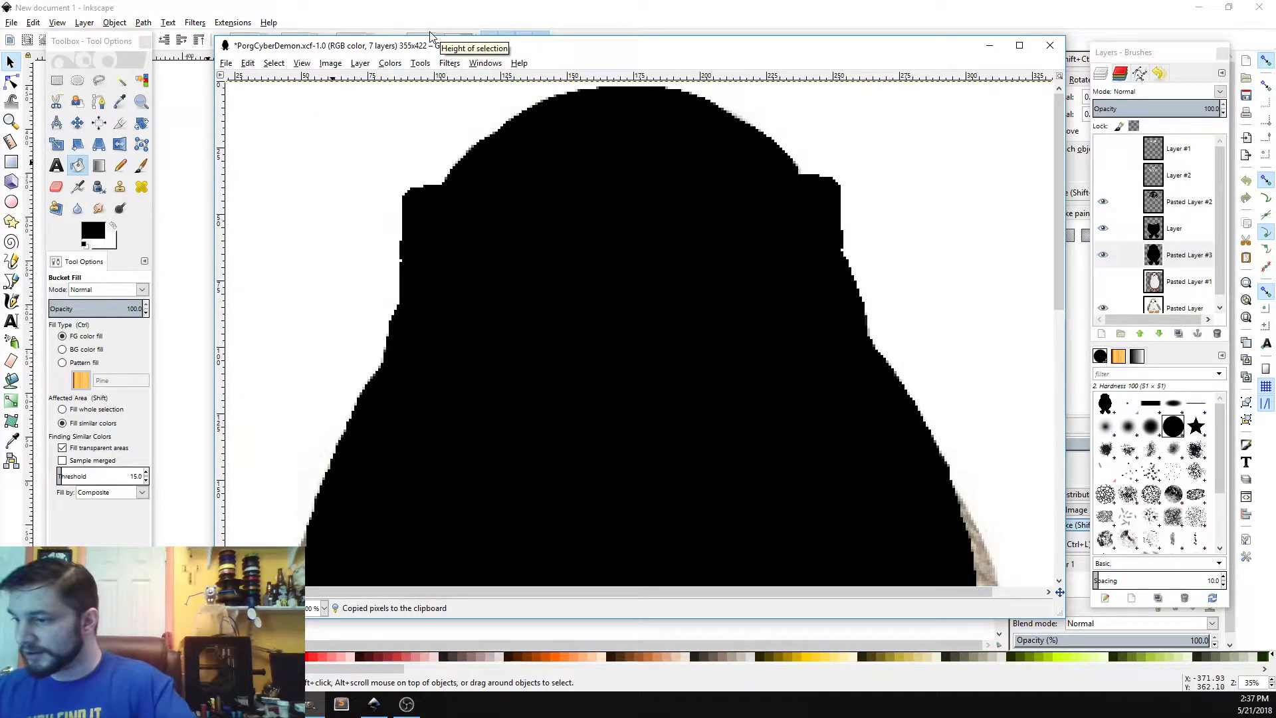
pyautogui.click(631, 27)
pyautogui.hotkey('ctrl', 'v')
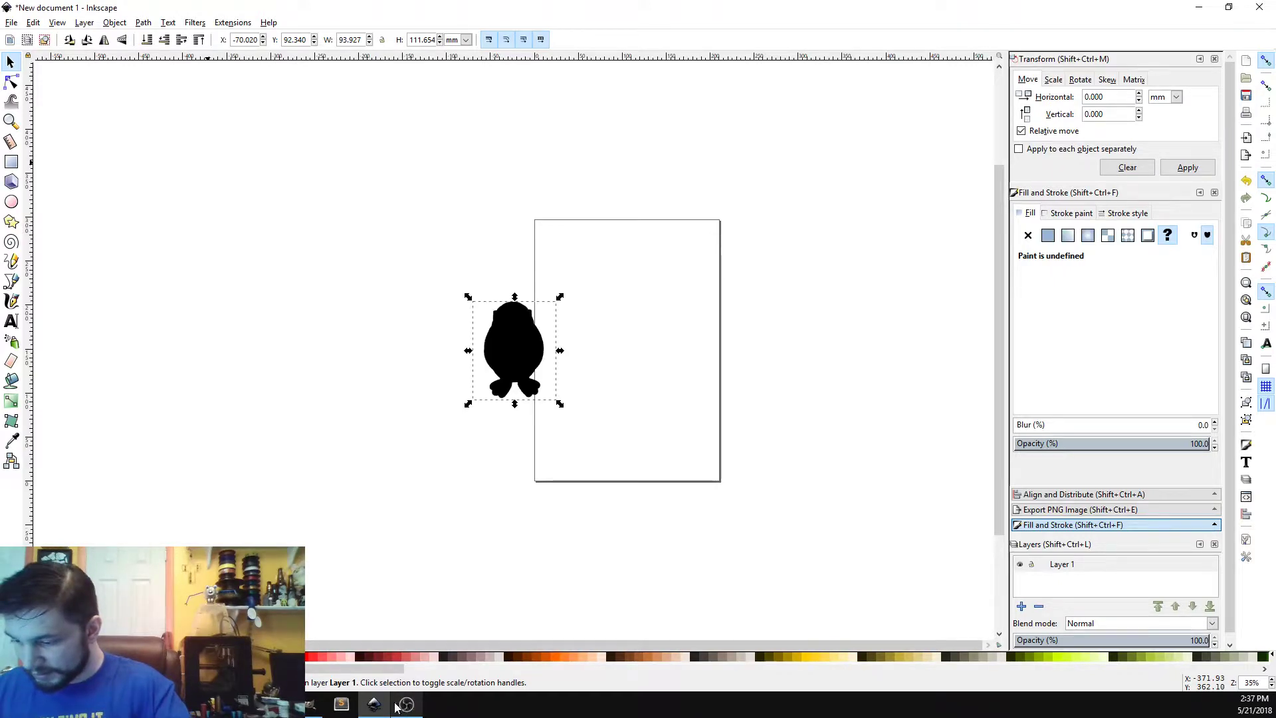
# Step: Copy Pasted Layer #2 in GIMP and paste it into the Inkscape document
pyautogui.click(311, 696)
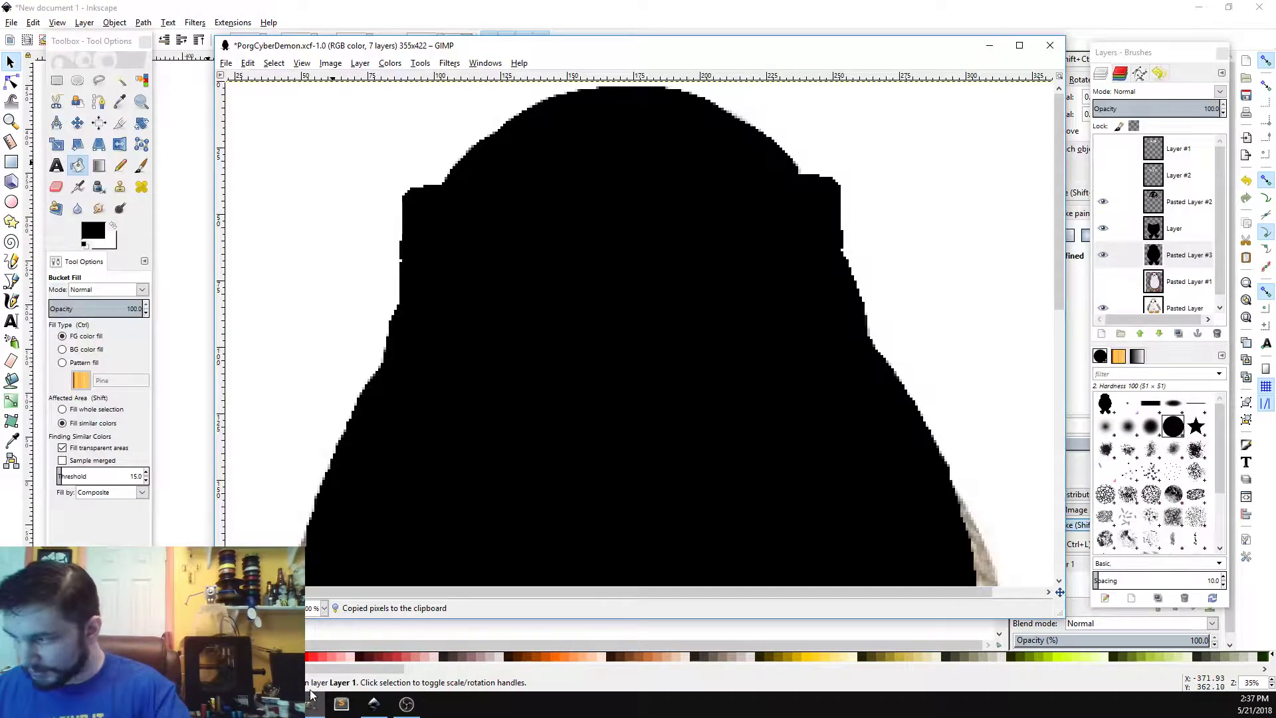
pyautogui.click(1187, 203)
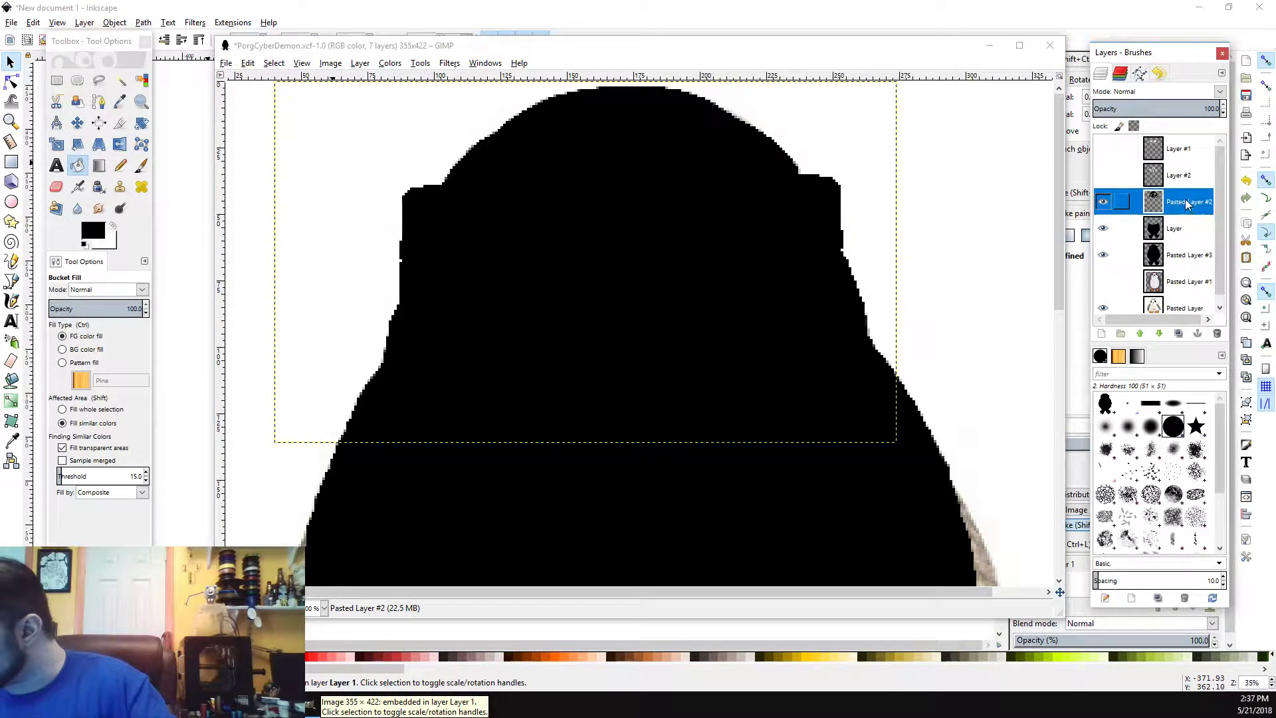
pyautogui.hotkey('ctrl', 'c')
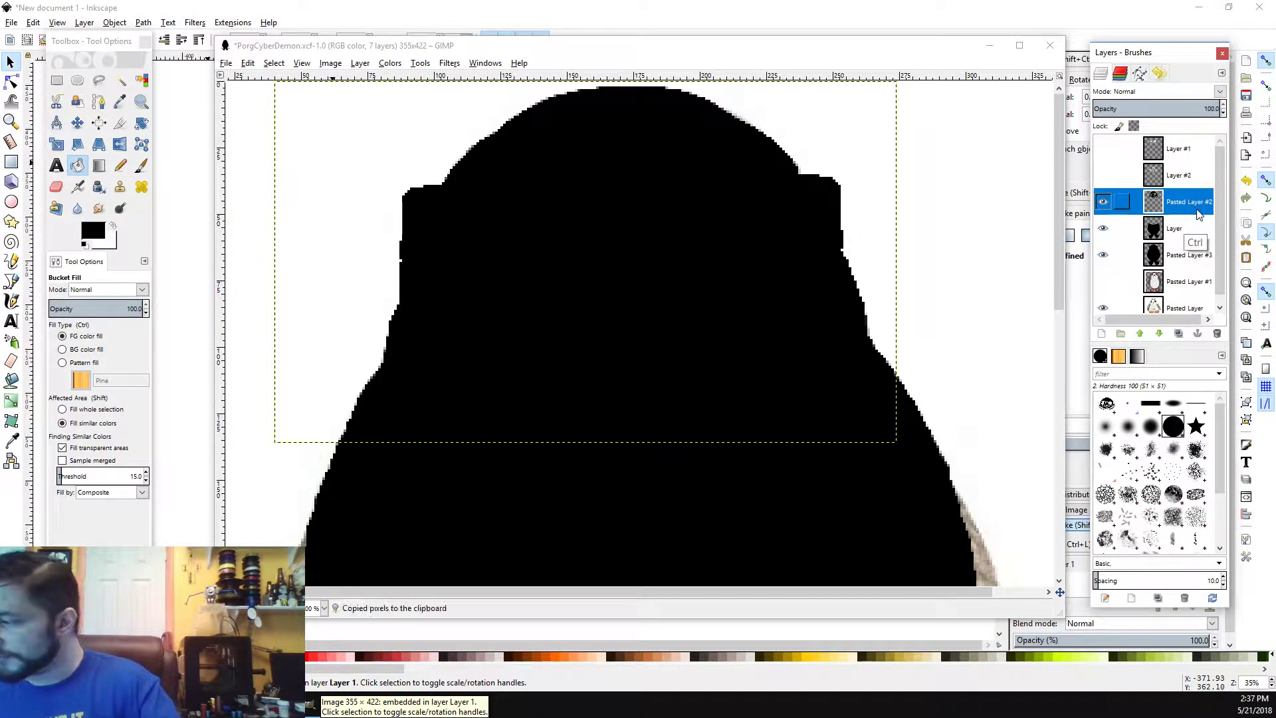
pyautogui.click(988, 11)
pyautogui.hotkey('ctrl', 'v')
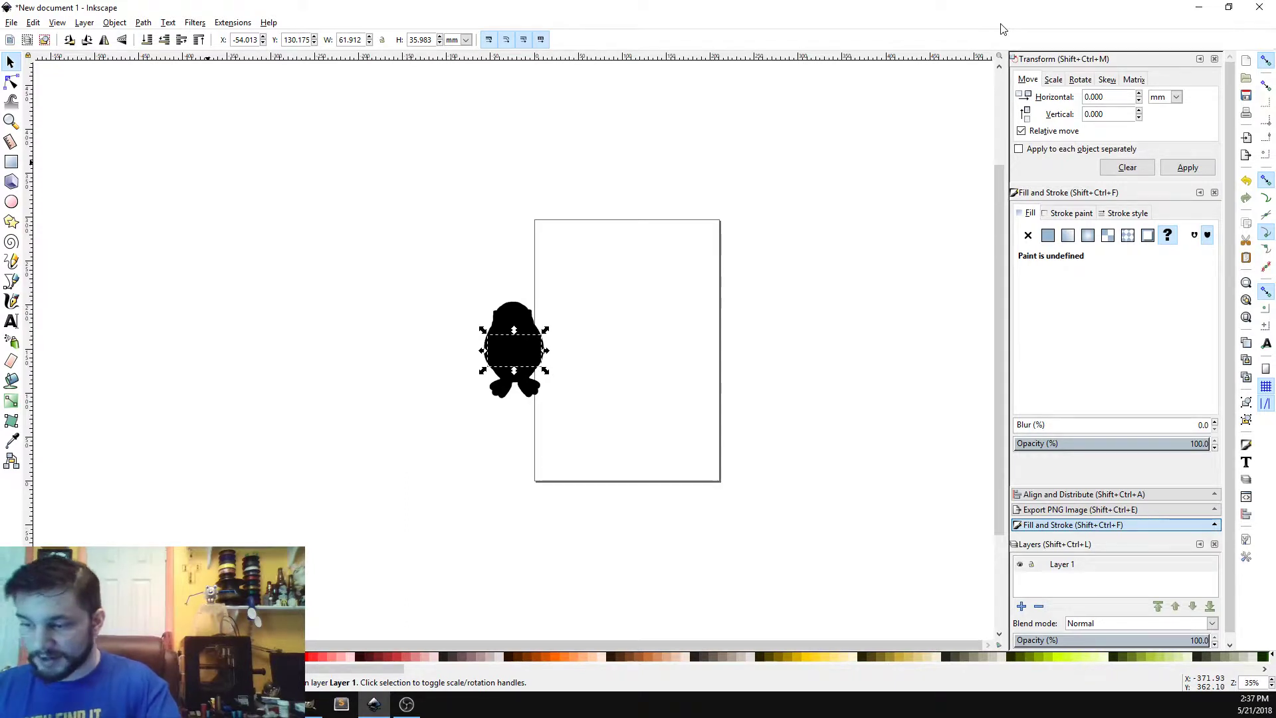
# Step: Trace the pasted mask image into a red-filled path and place it near the page's top
pyautogui.click(154, 657)
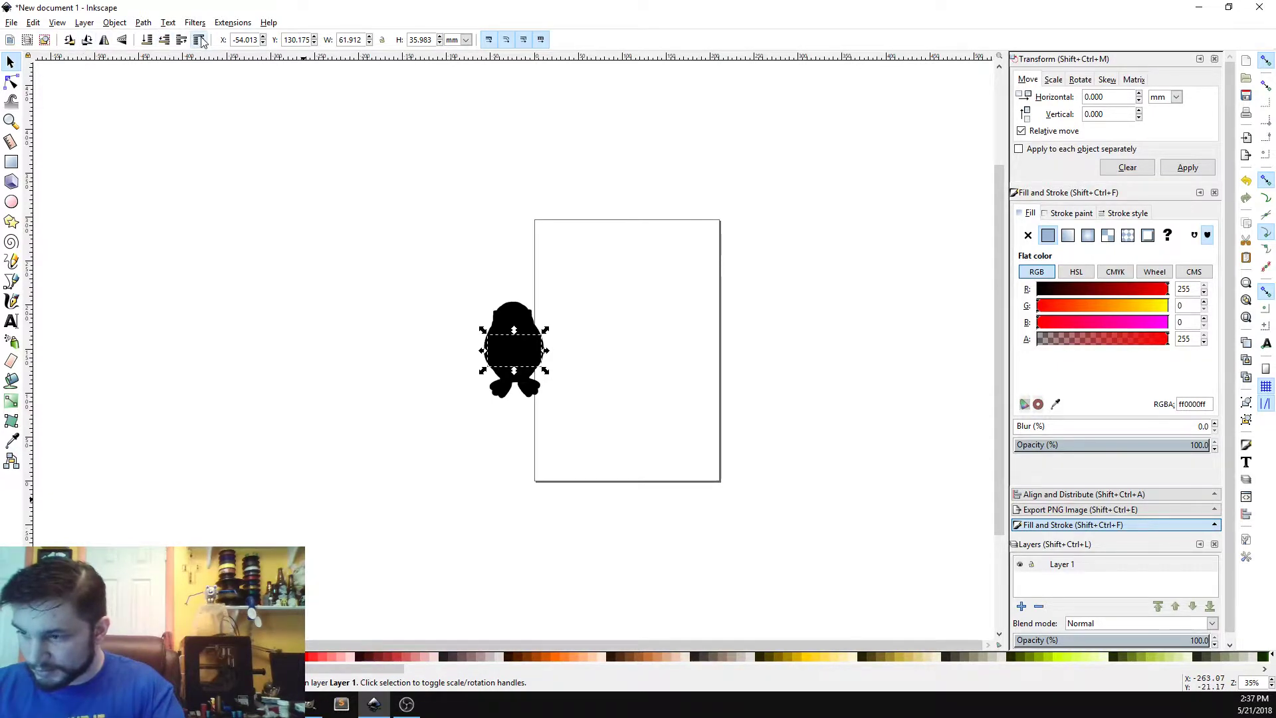
pyautogui.click(142, 23)
pyautogui.moveTo(143, 23)
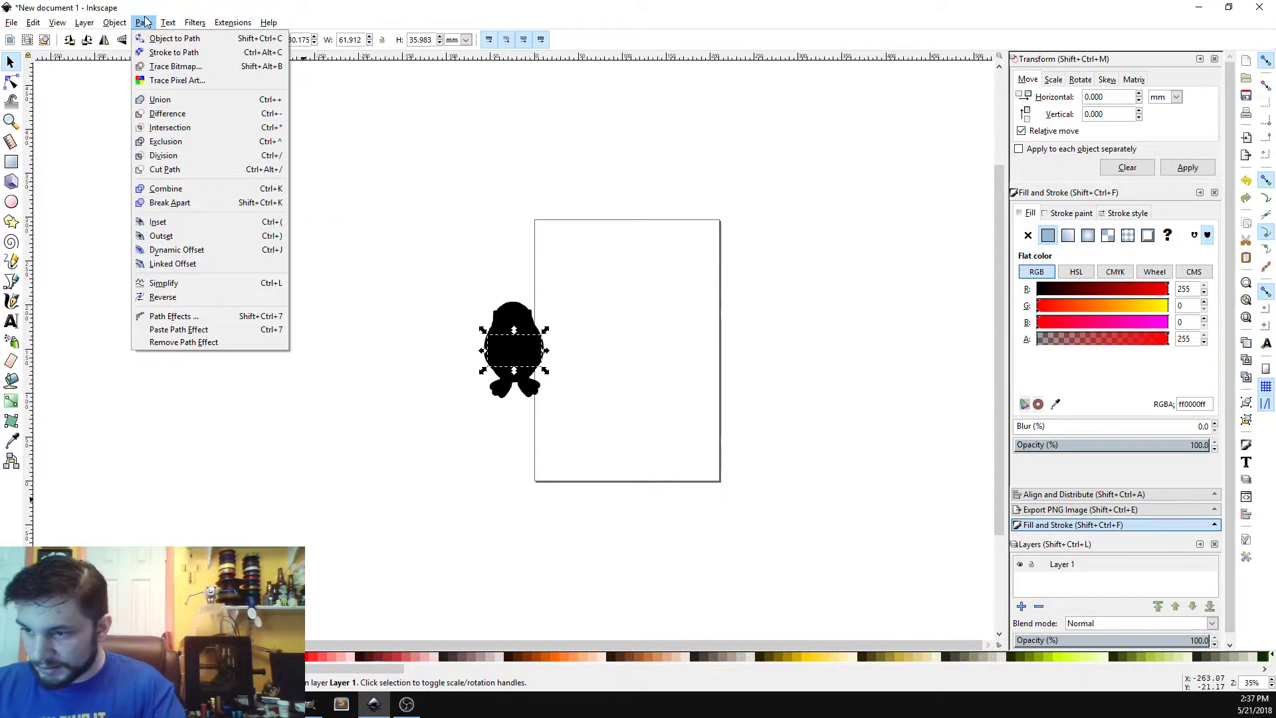
pyautogui.click(175, 58)
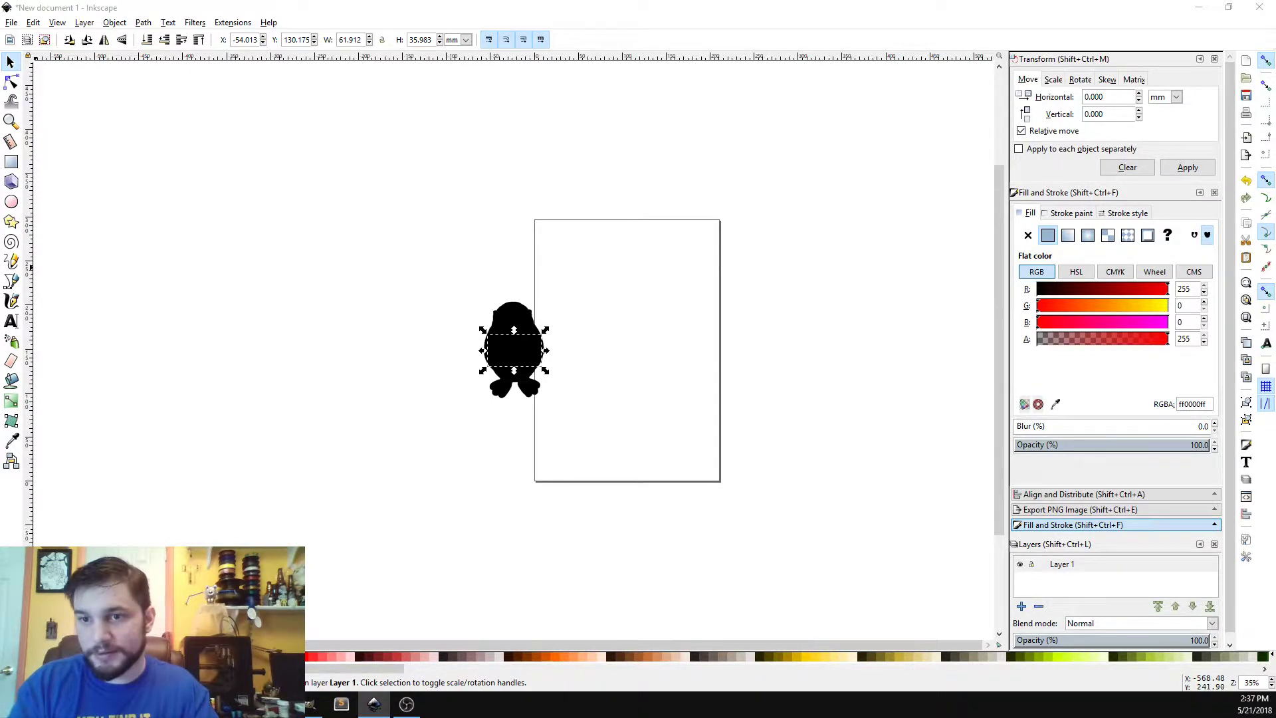
pyautogui.press('Tab')
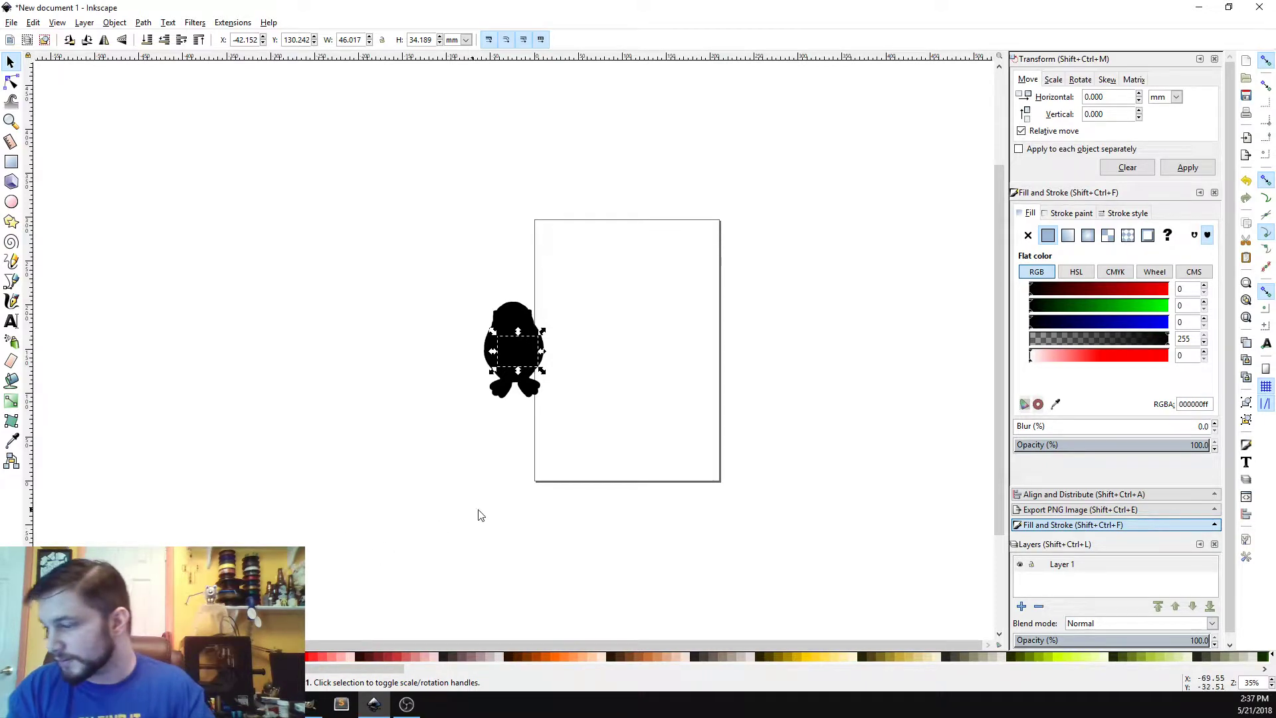
pyautogui.click(313, 657)
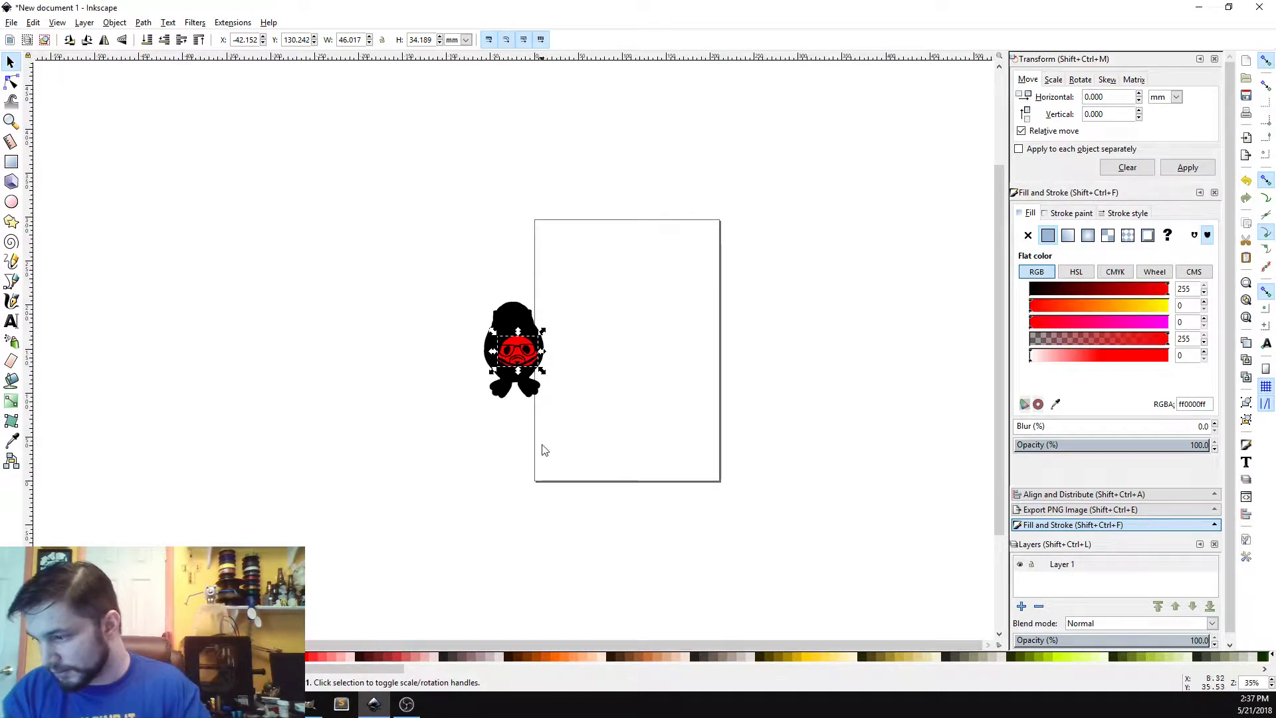
pyautogui.moveTo(515, 348); pyautogui.dragTo(629, 263)
# Step: Trace the black silhouette image into a path and fill it blue
pyautogui.click(522, 324)
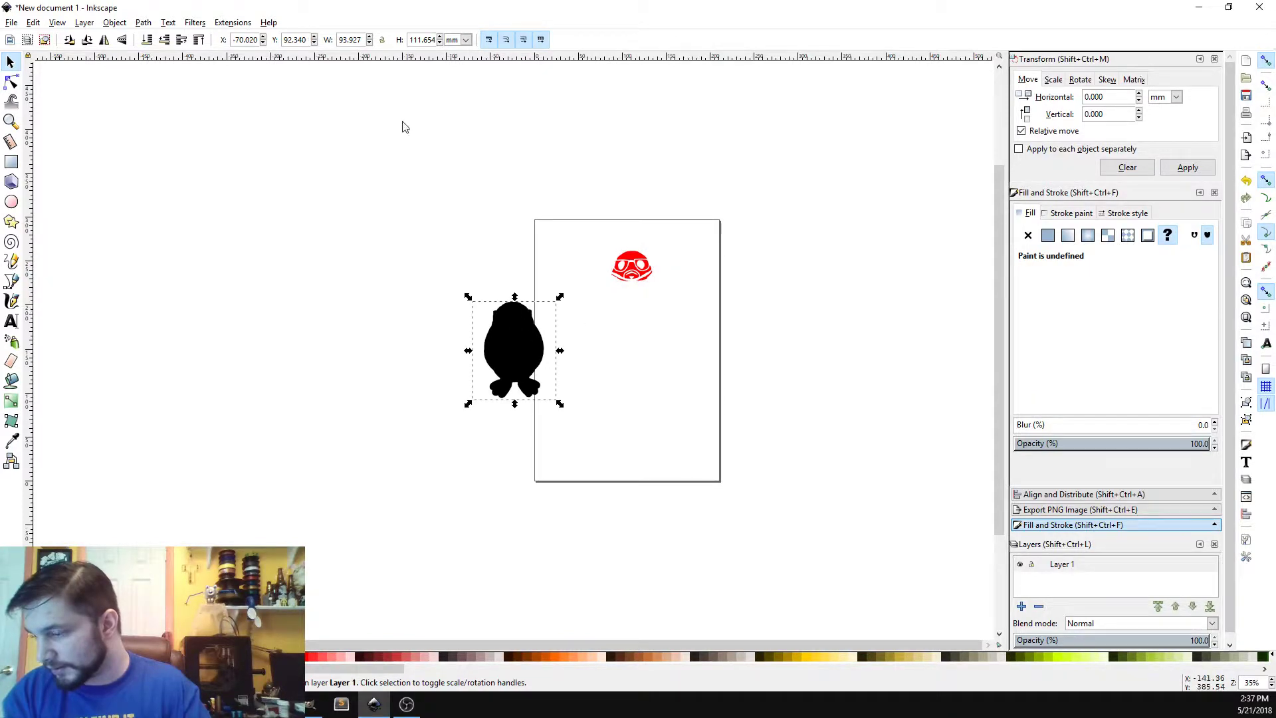
pyautogui.click(144, 23)
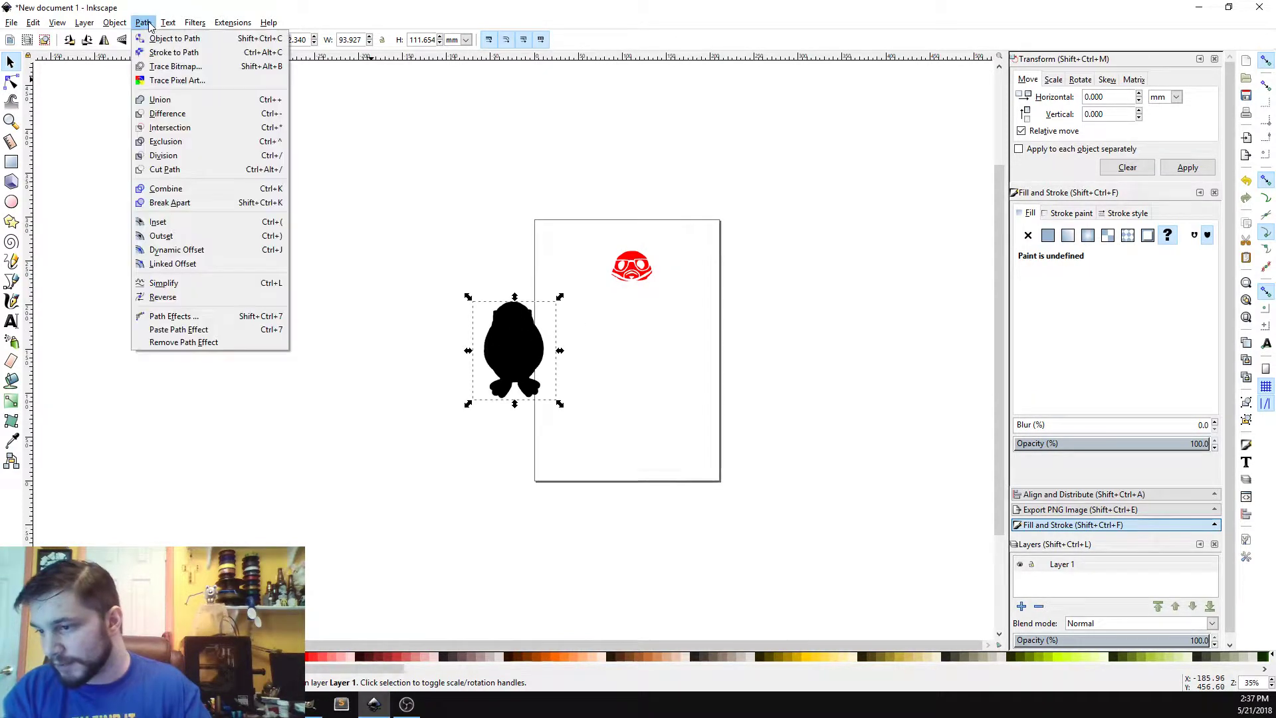
pyautogui.click(192, 68)
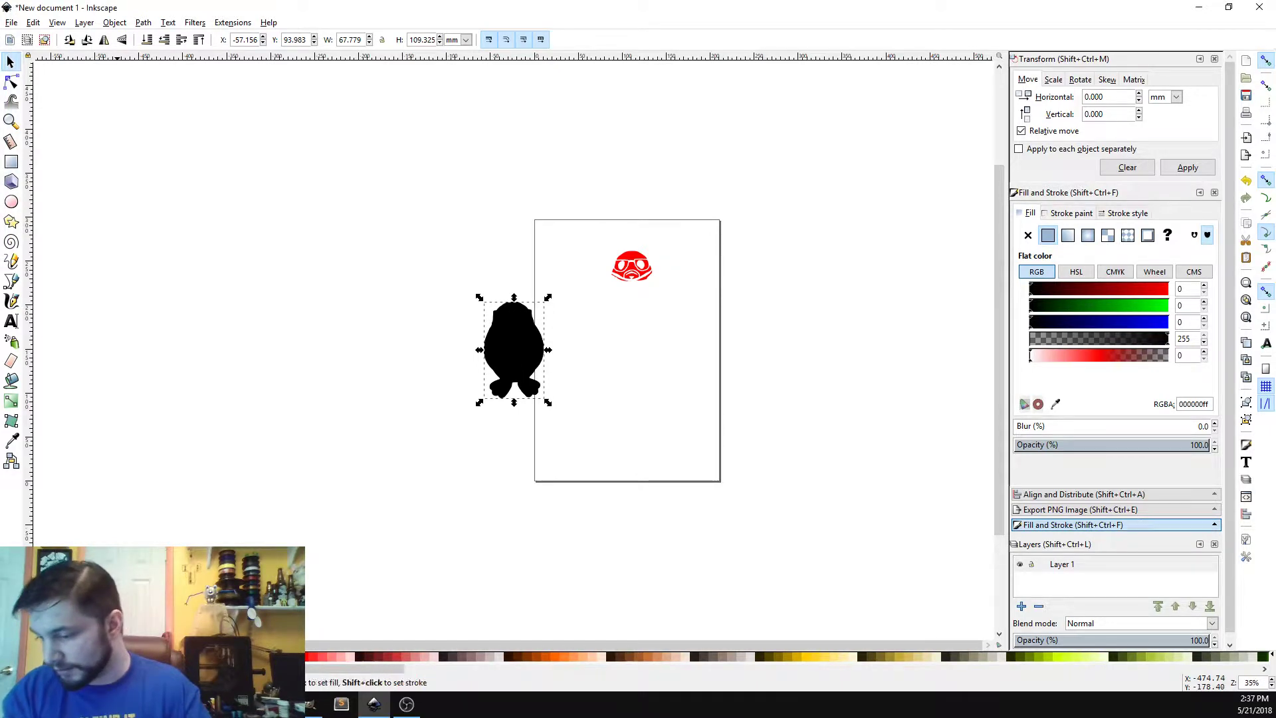
pyautogui.click(229, 656)
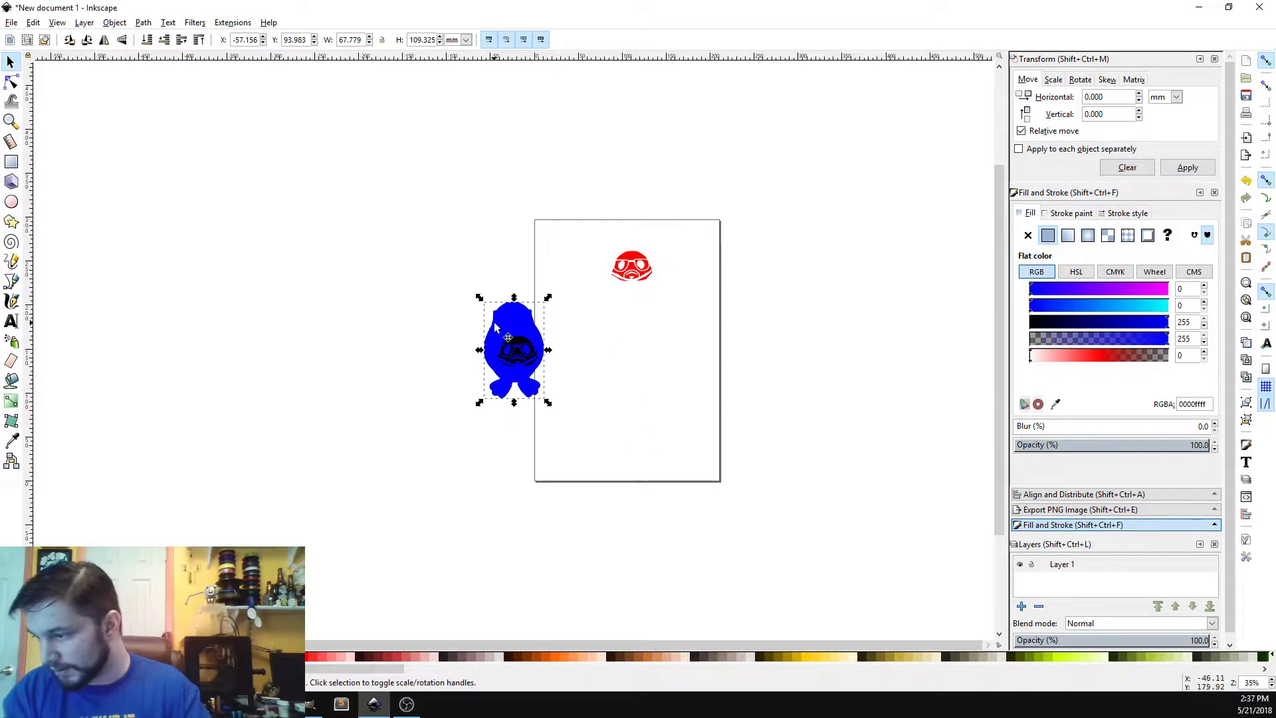
# Step: Move the blue silhouette path onto the page below the red mask
pyautogui.moveTo(493, 322); pyautogui.dragTo(618, 335)
pyautogui.moveTo(435, 258); pyautogui.dragTo(552, 476)
pyautogui.click(552, 477)
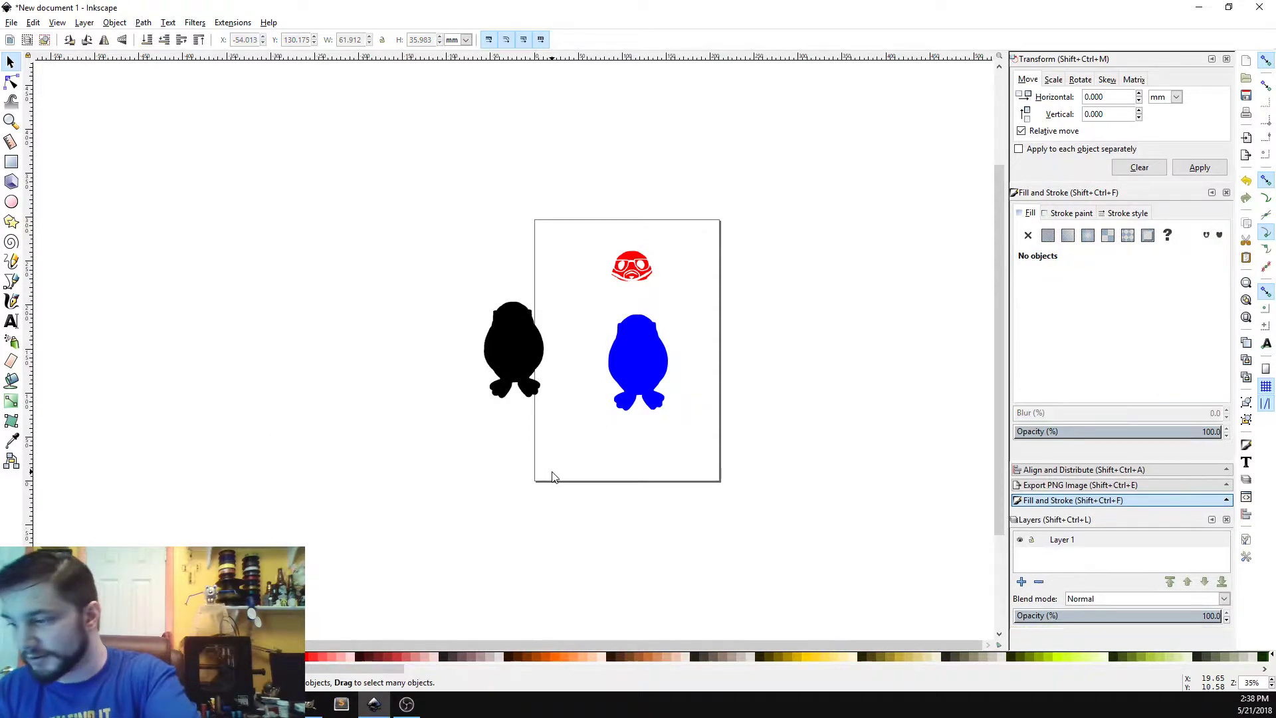
# Step: Delete the leftover black bitmap beside the page and place the red mask over the blue silhouette's head
pyautogui.click(515, 327)
pyautogui.press('Delete')
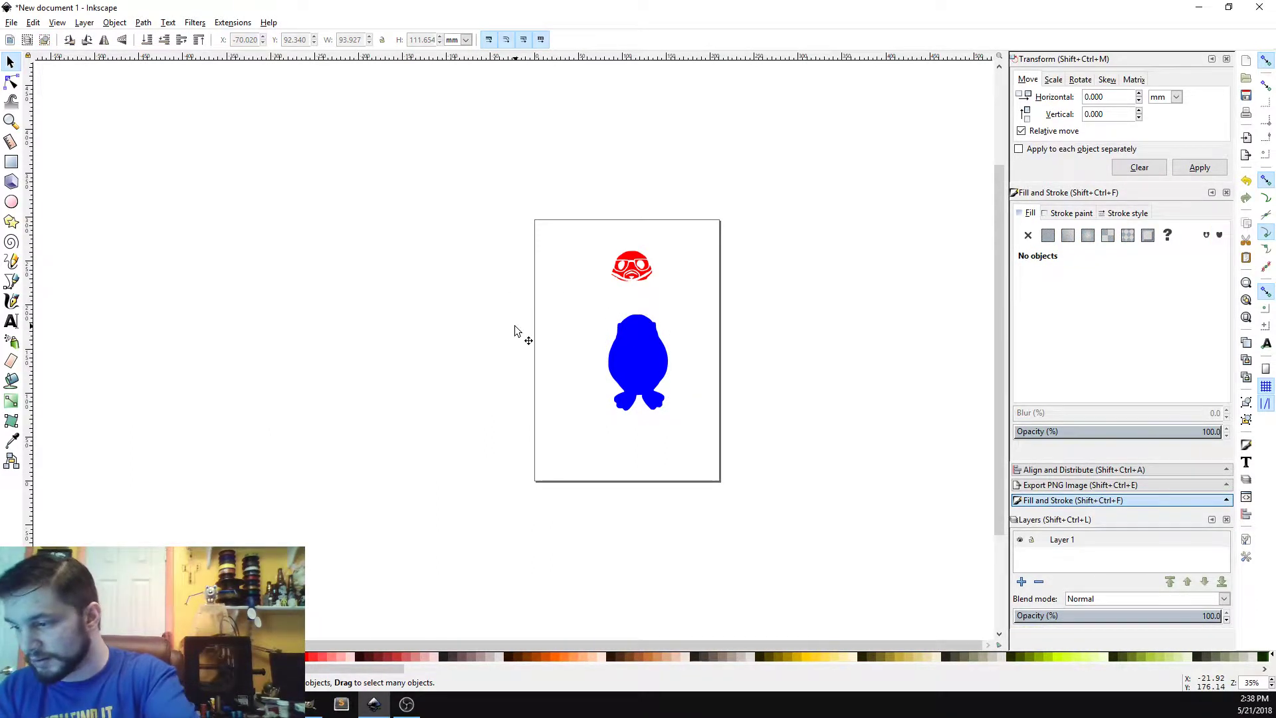
pyautogui.moveTo(644, 359); pyautogui.dragTo(643, 310)
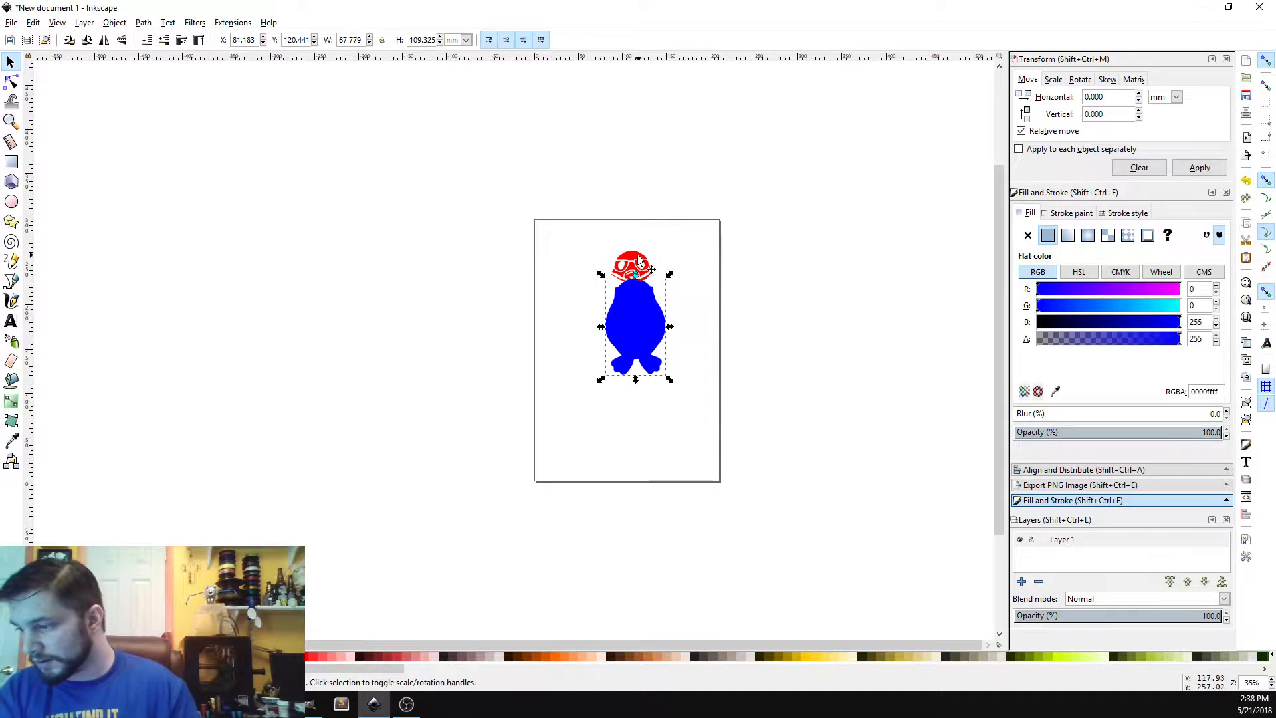
pyautogui.moveTo(642, 259); pyautogui.dragTo(640, 285)
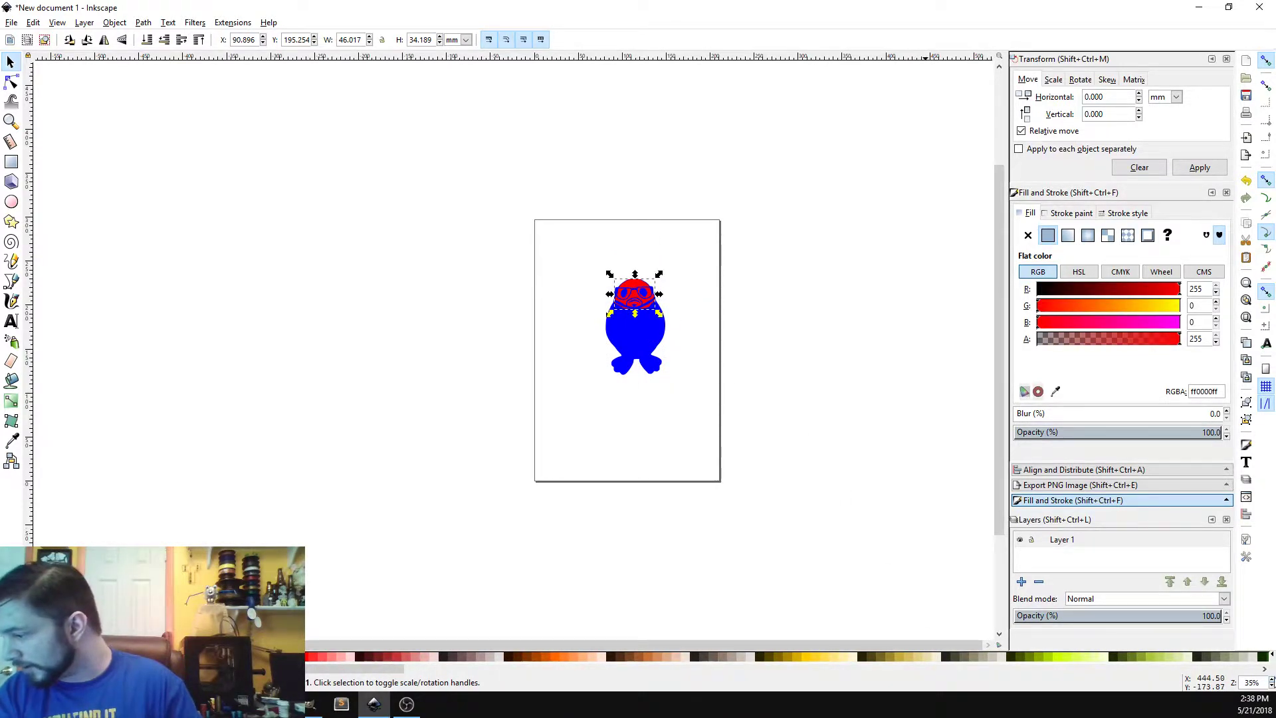
# Step: Nudge the red mask slightly to line it up with the blue silhouette's head
pyautogui.click(1271, 680)
pyautogui.click(1271, 679)
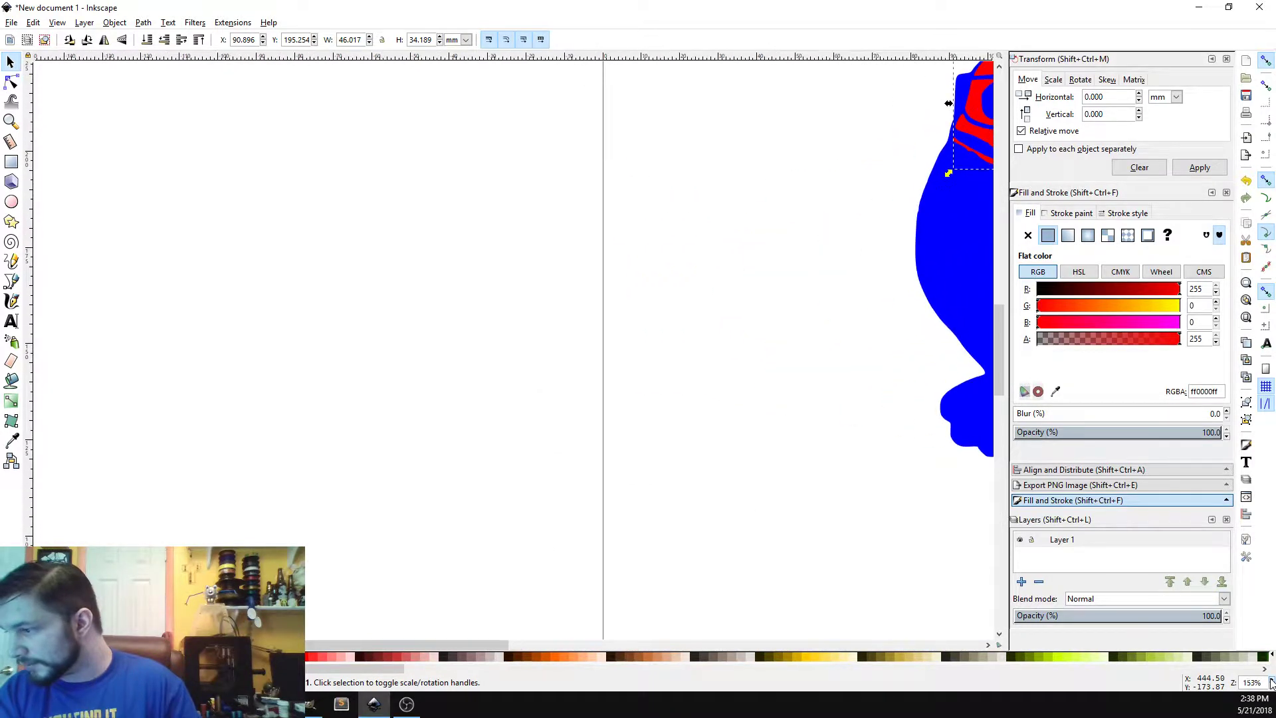
pyautogui.moveTo(428, 649); pyautogui.dragTo(687, 642)
pyautogui.scroll(4, 652, 456)
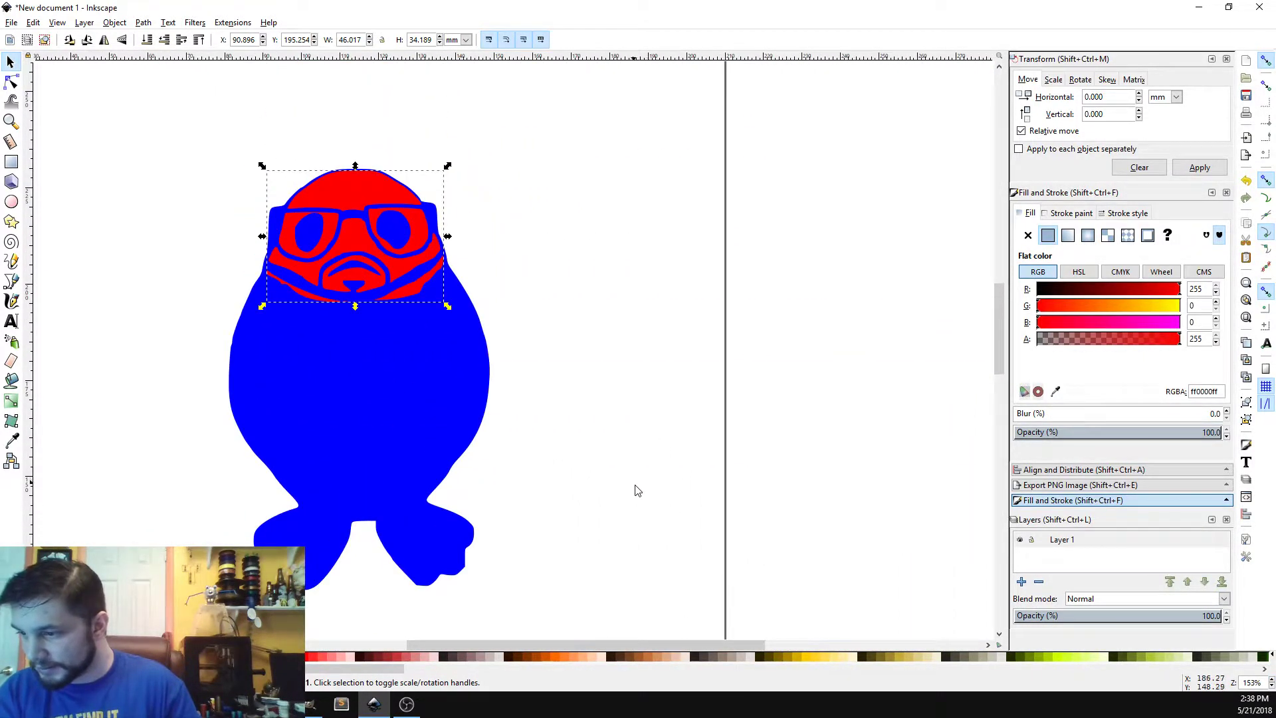
pyautogui.scroll(2, 601, 459)
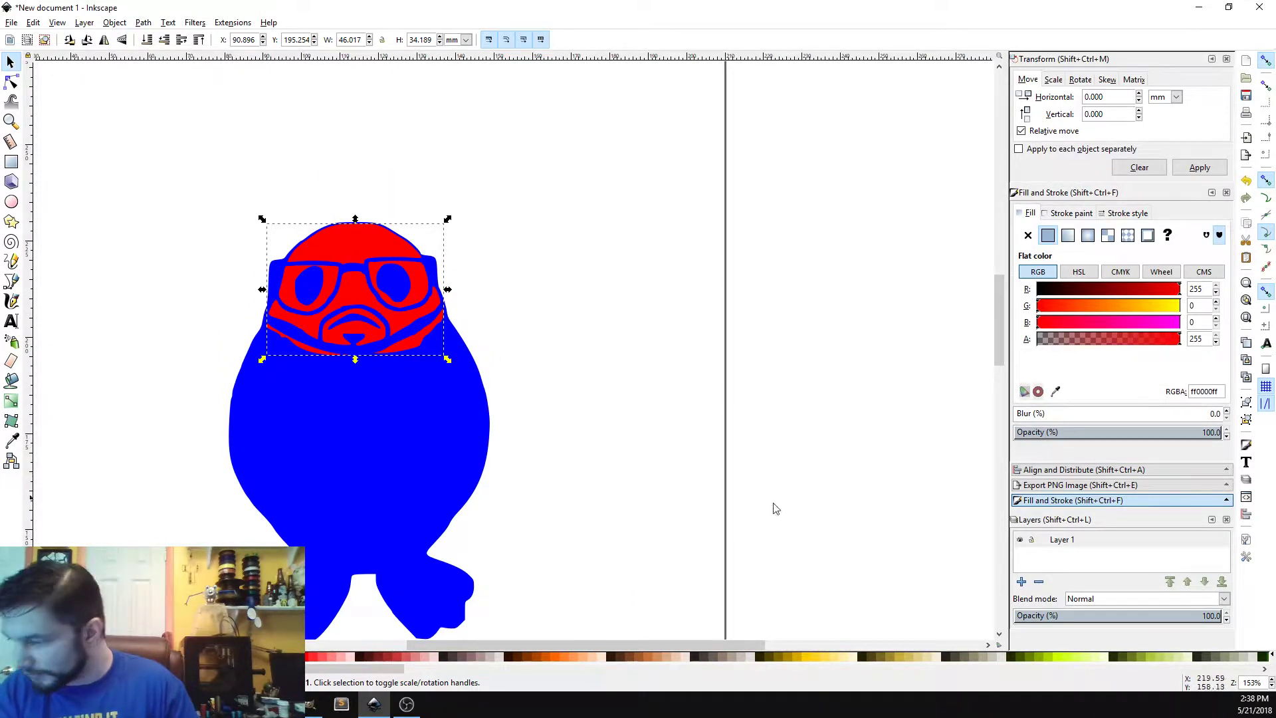
pyautogui.scroll(5, 1272, 683)
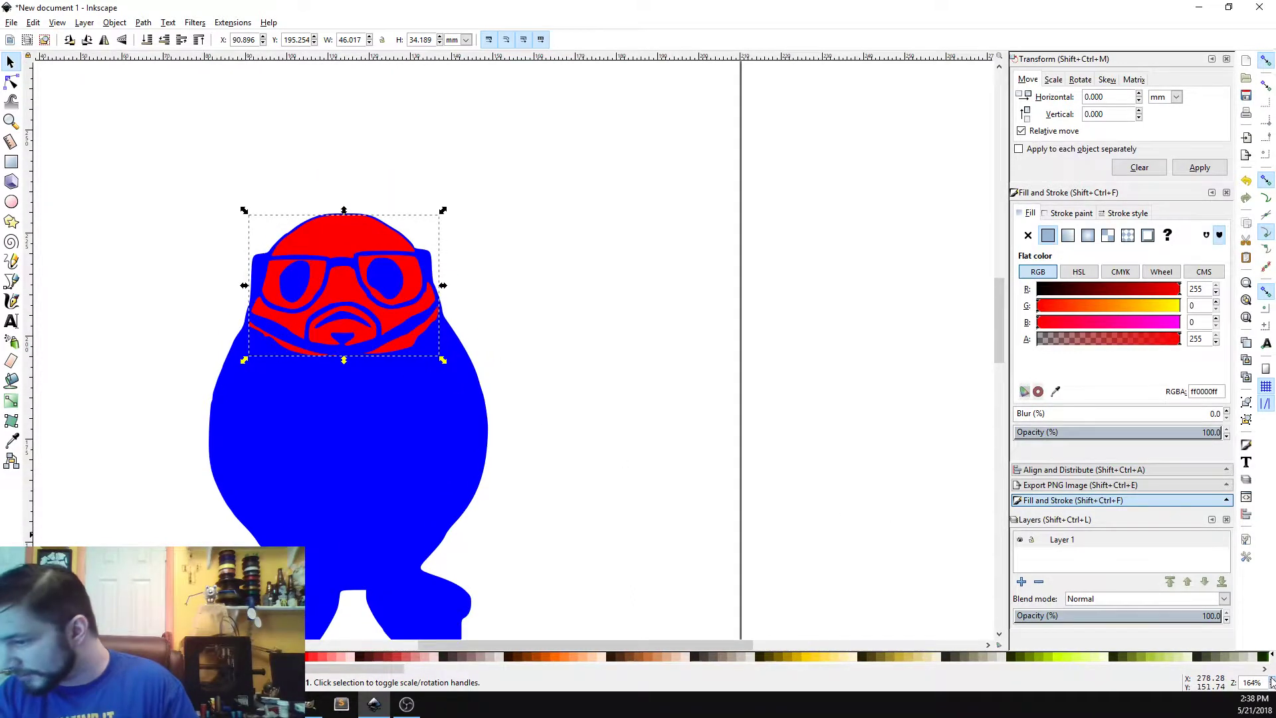
pyautogui.scroll(1, 1272, 683)
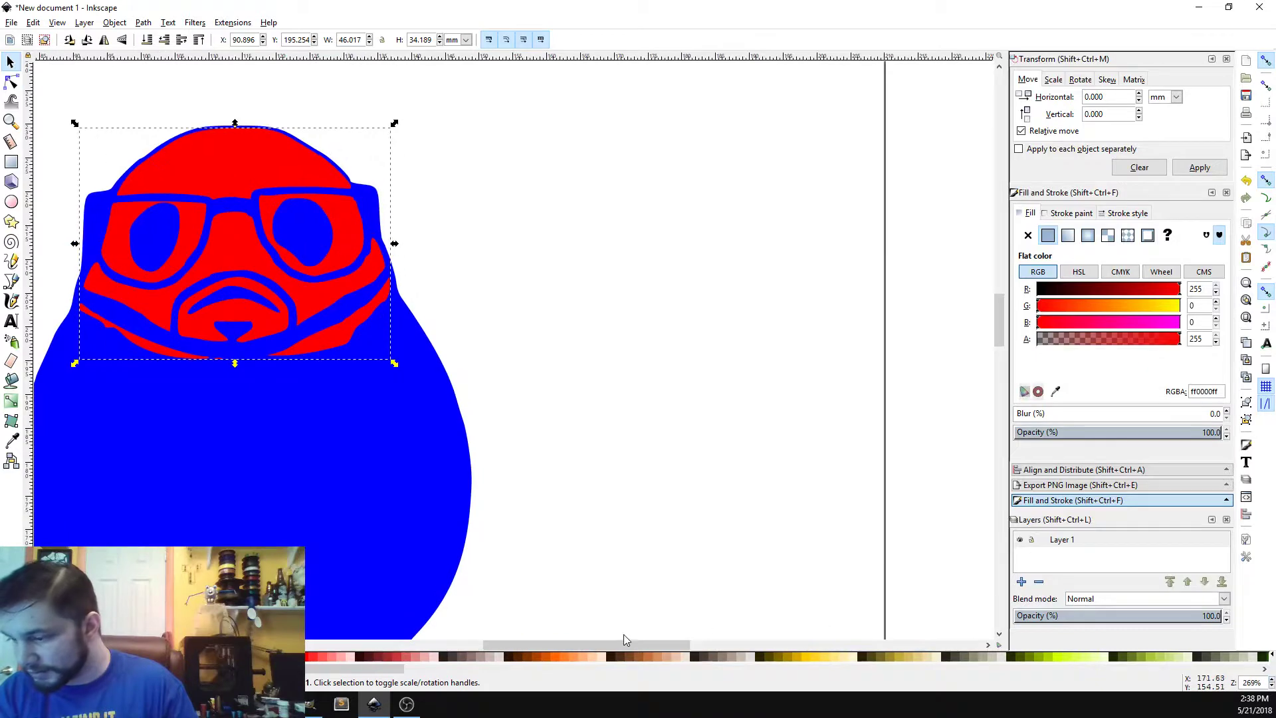
pyautogui.moveTo(601, 644); pyautogui.dragTo(538, 647)
pyautogui.scroll(4, 572, 545)
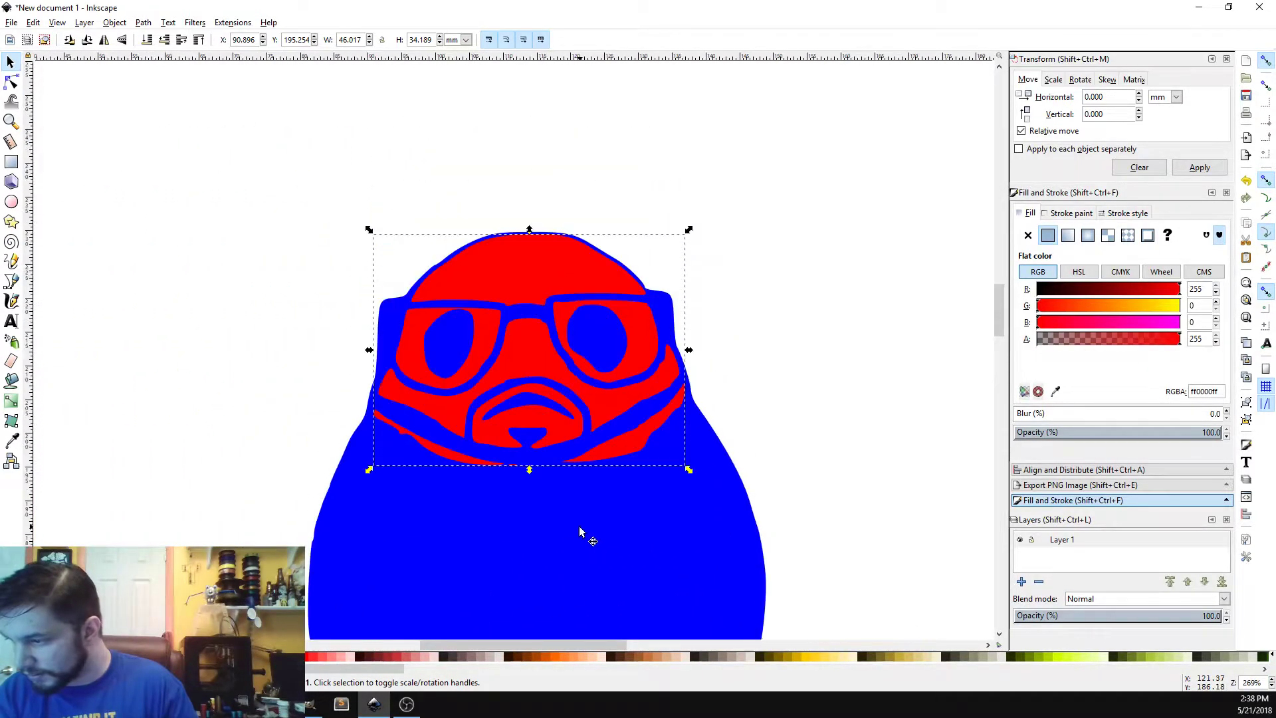
pyautogui.moveTo(539, 288); pyautogui.dragTo(536, 290)
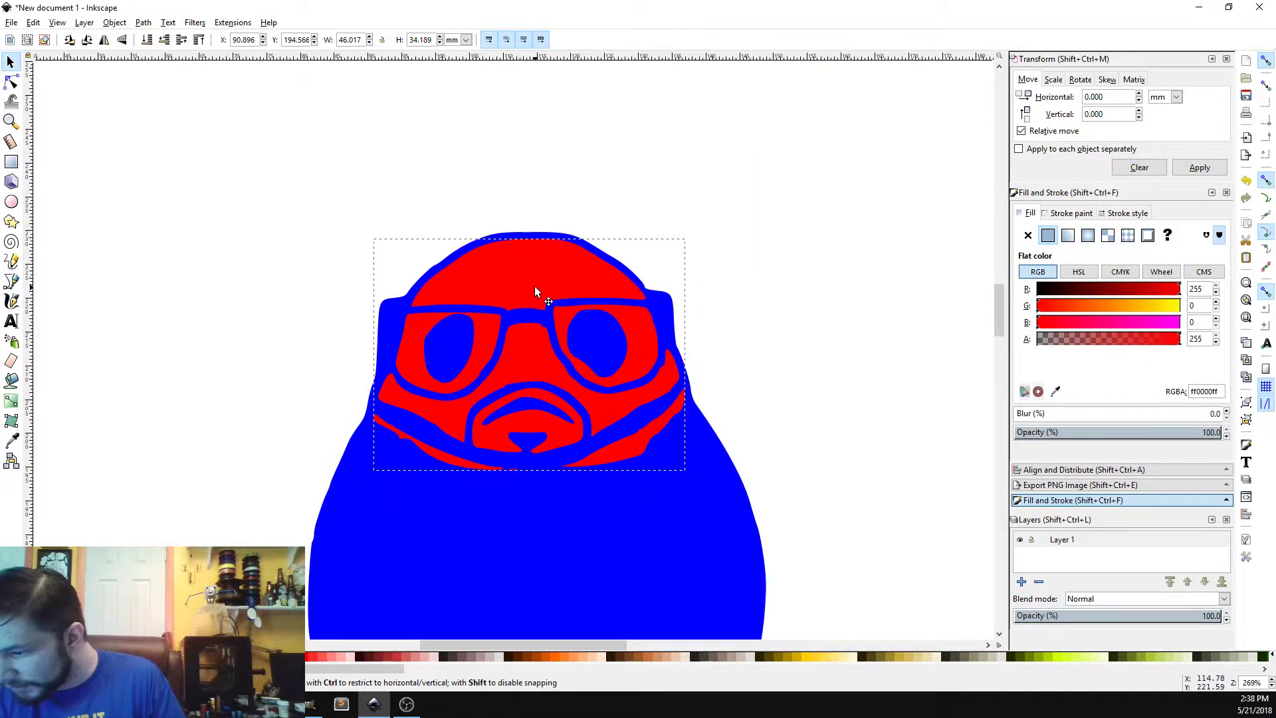
pyautogui.moveTo(534, 286); pyautogui.dragTo(535, 287)
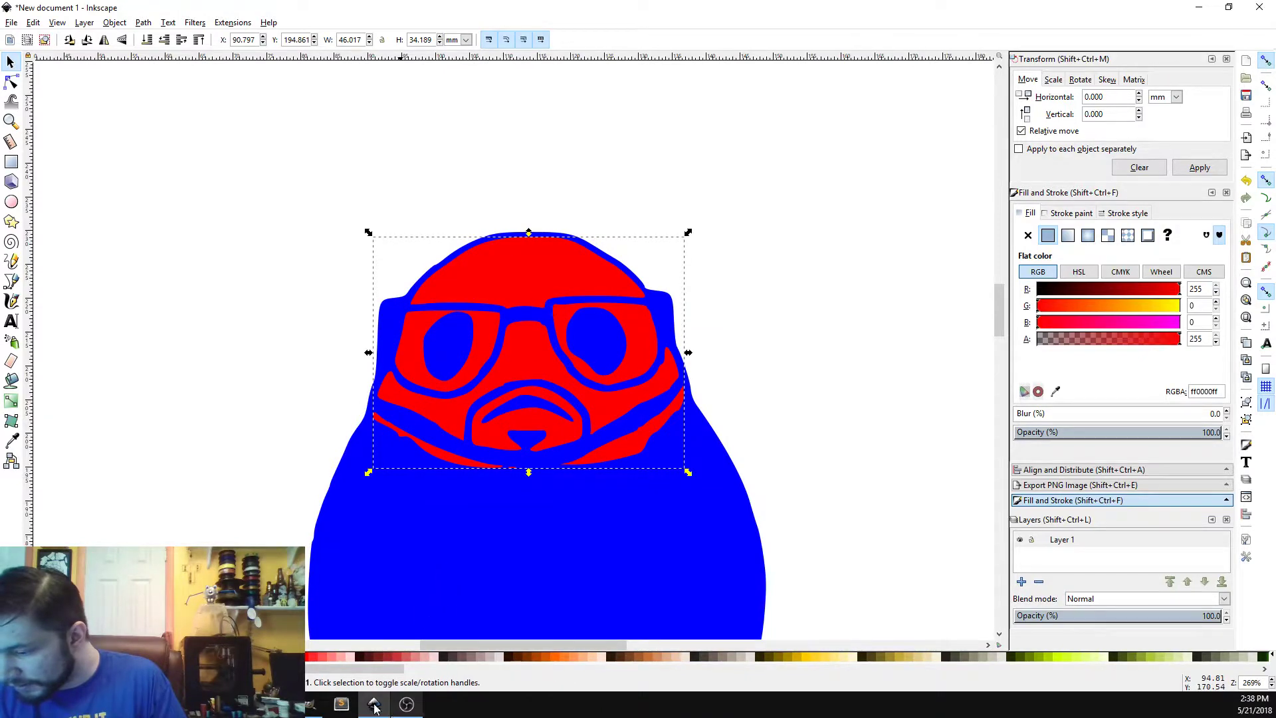
# Step: Switch to GIMP, select Pasted Layer #3 and lower its opacity to about 73.6 to reveal the reference details
pyautogui.click(313, 704)
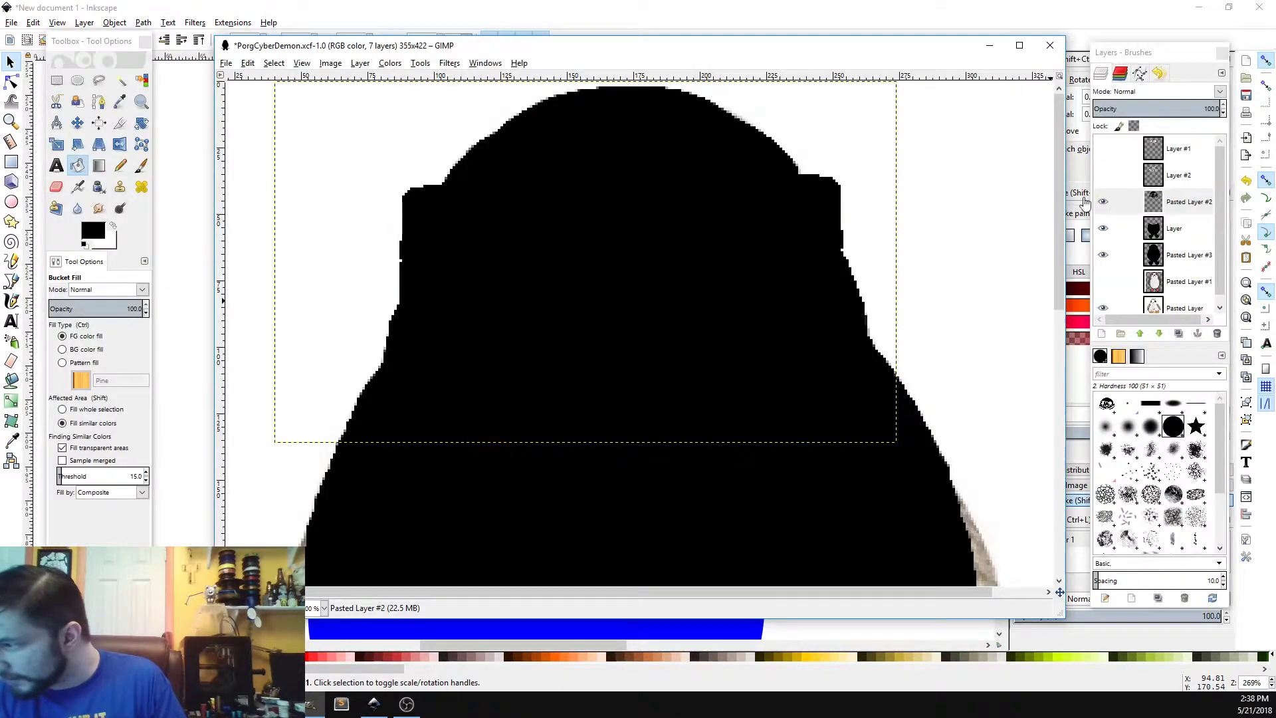
pyautogui.click(1102, 228)
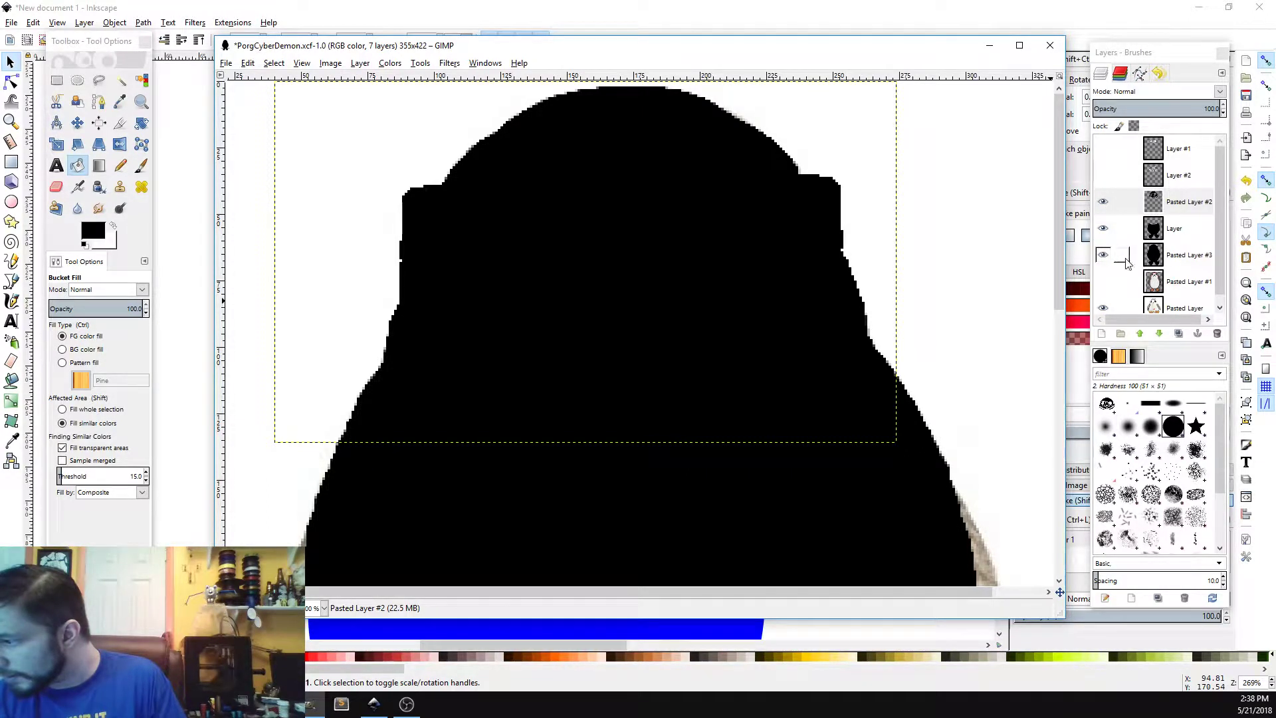
pyautogui.click(1195, 263)
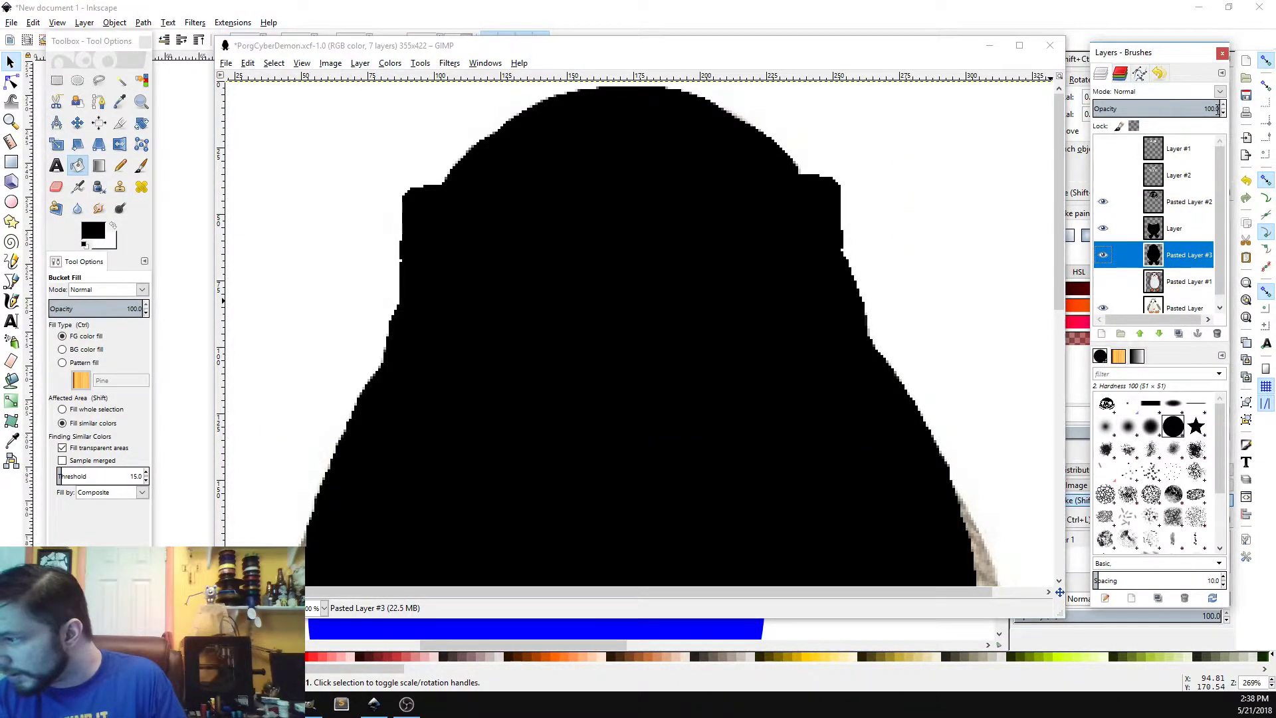
pyautogui.moveTo(1215, 111); pyautogui.dragTo(880, 103)
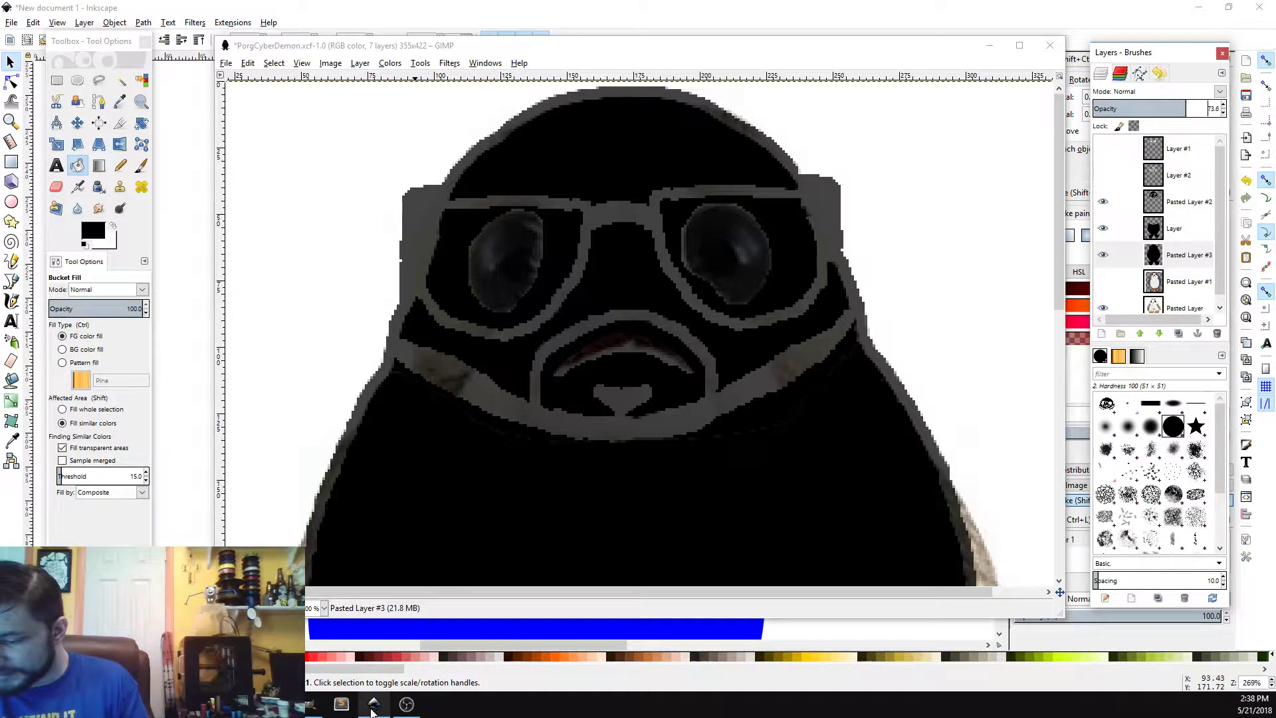
pyautogui.click(989, 44)
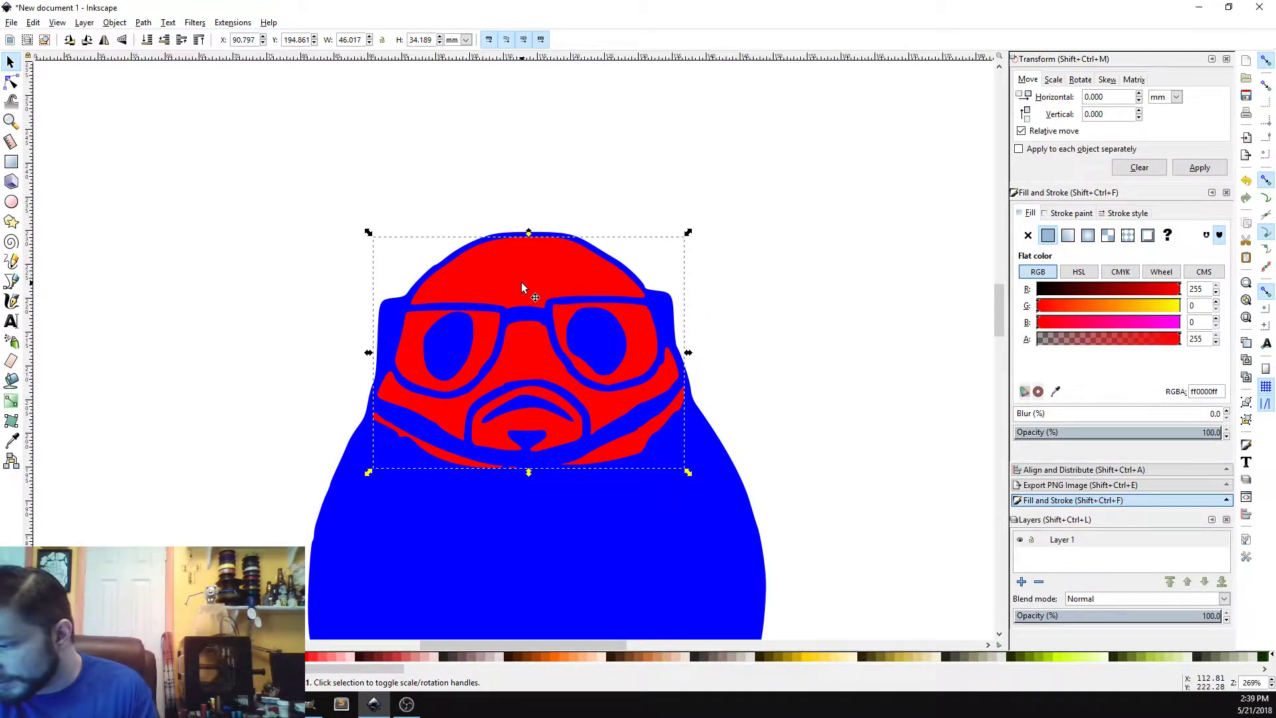
# Step: Back in Inkscape, set the mask path's fill to grey with RGB 127, 127, 127
pyautogui.click(822, 331)
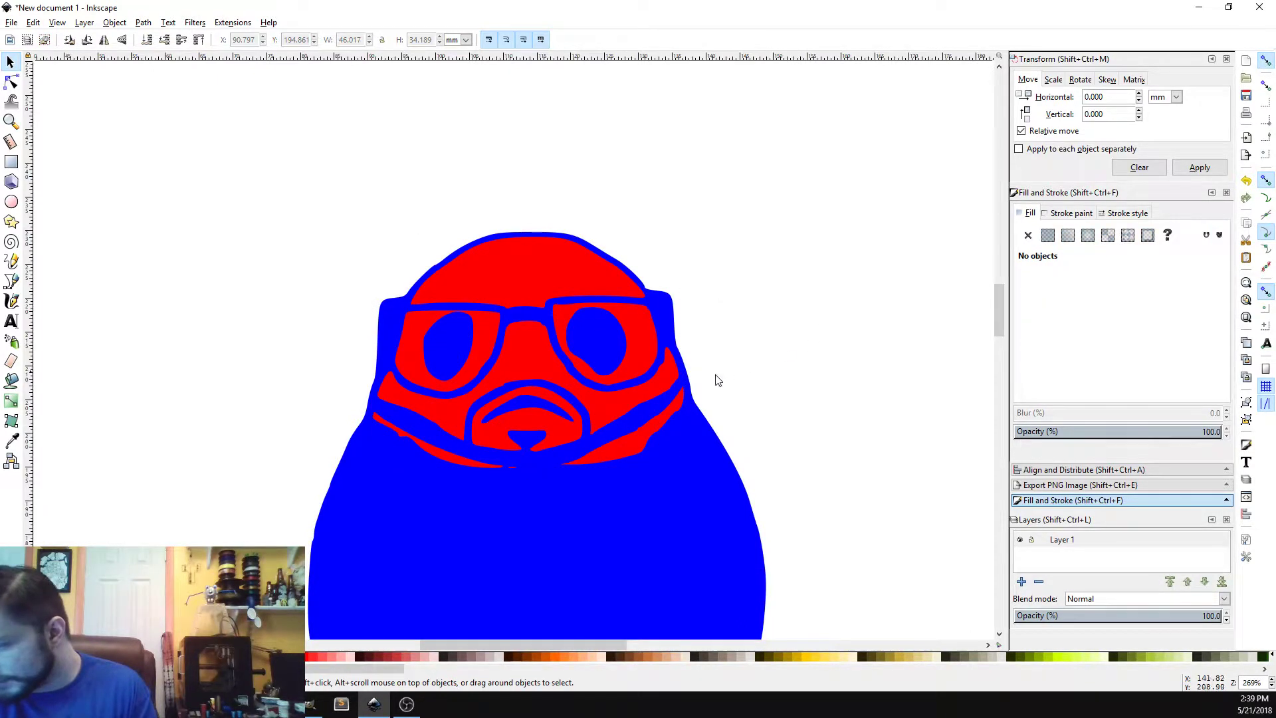
pyautogui.click(528, 366)
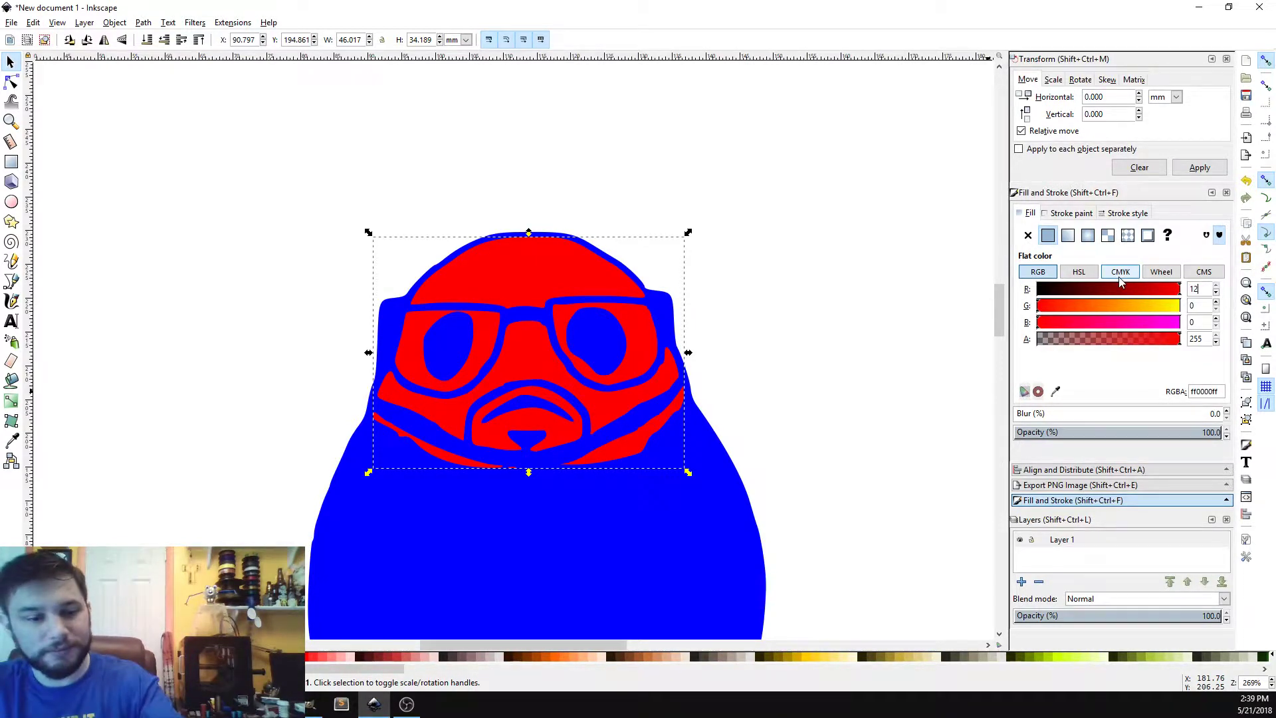
pyautogui.press('Tab')
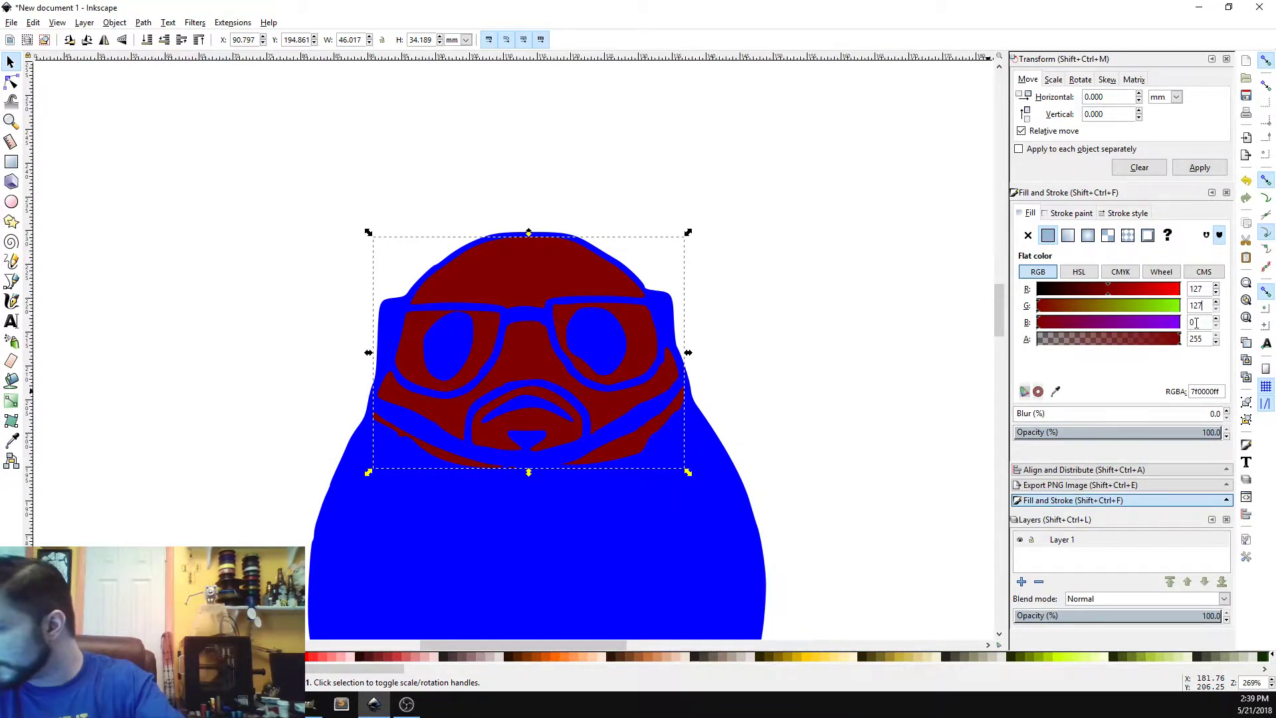
pyautogui.write('127')
pyautogui.press('Tab')
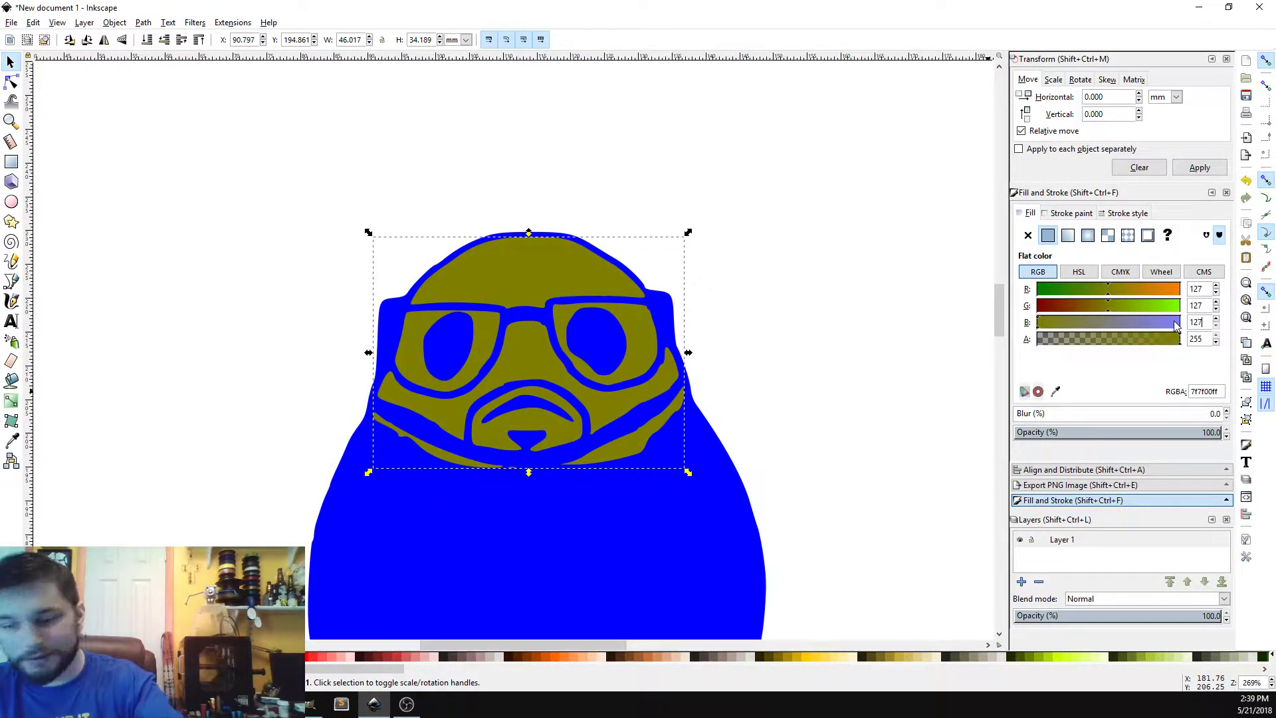
pyautogui.write('127')
pyautogui.press('Return')
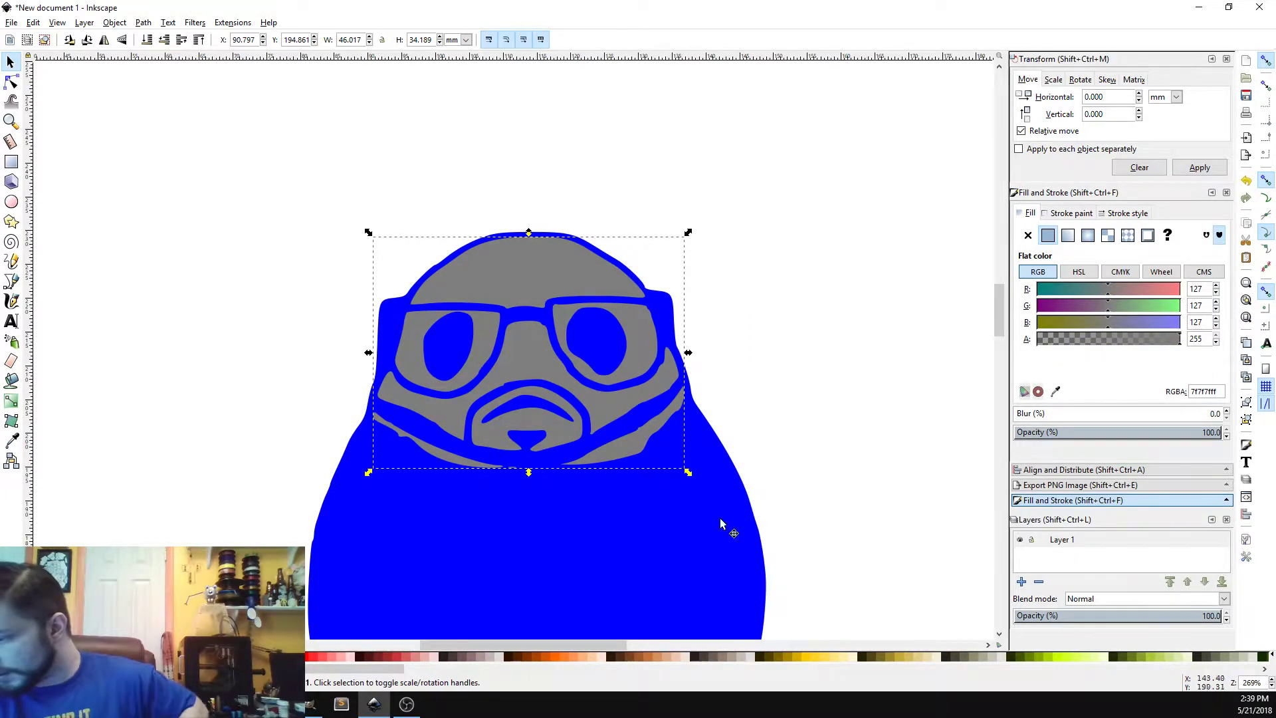
# Step: Set the silhouette path's fill to unset so it renders black
pyautogui.click(712, 549)
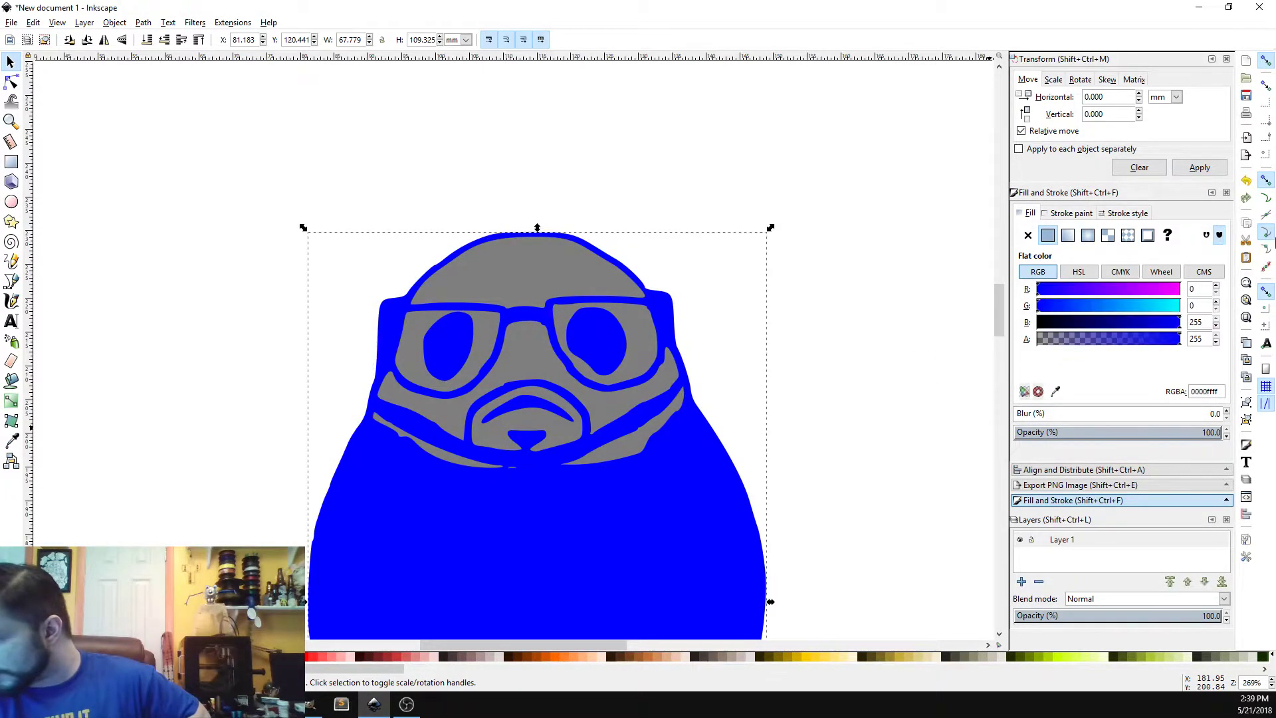
pyautogui.click(1173, 236)
pyautogui.click(920, 357)
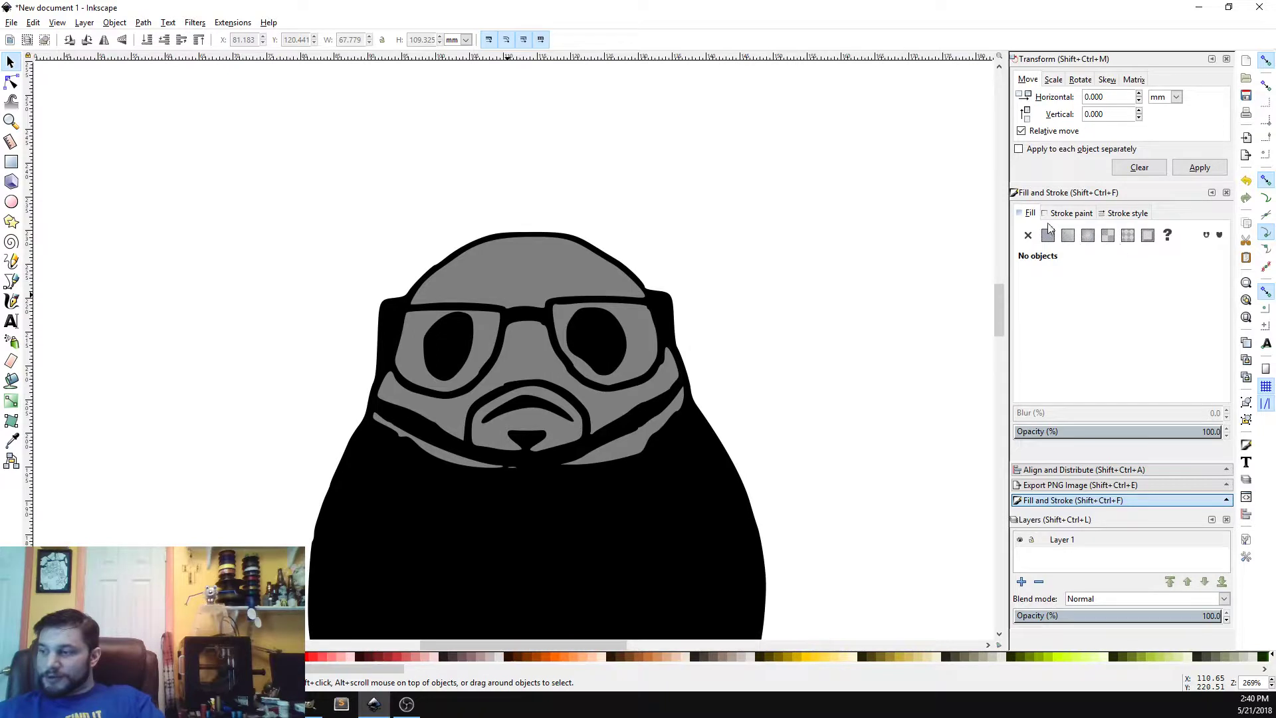
pyautogui.click(500, 379)
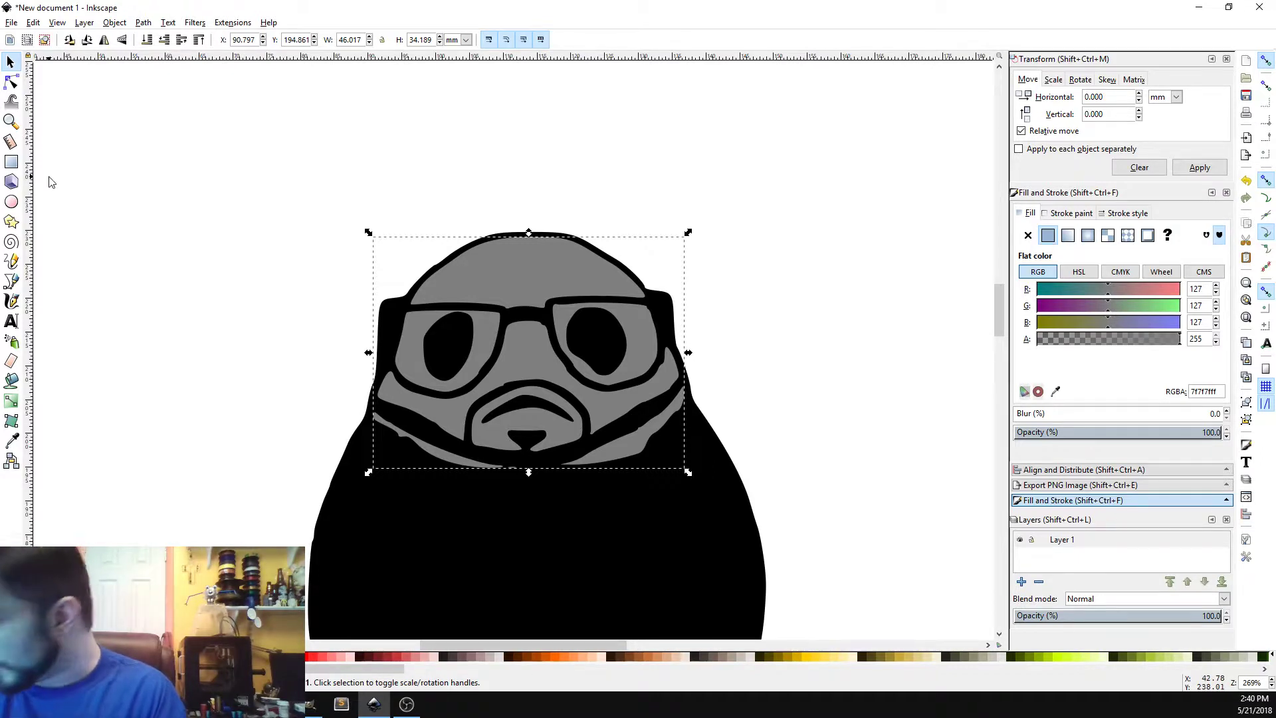
pyautogui.click(1270, 678)
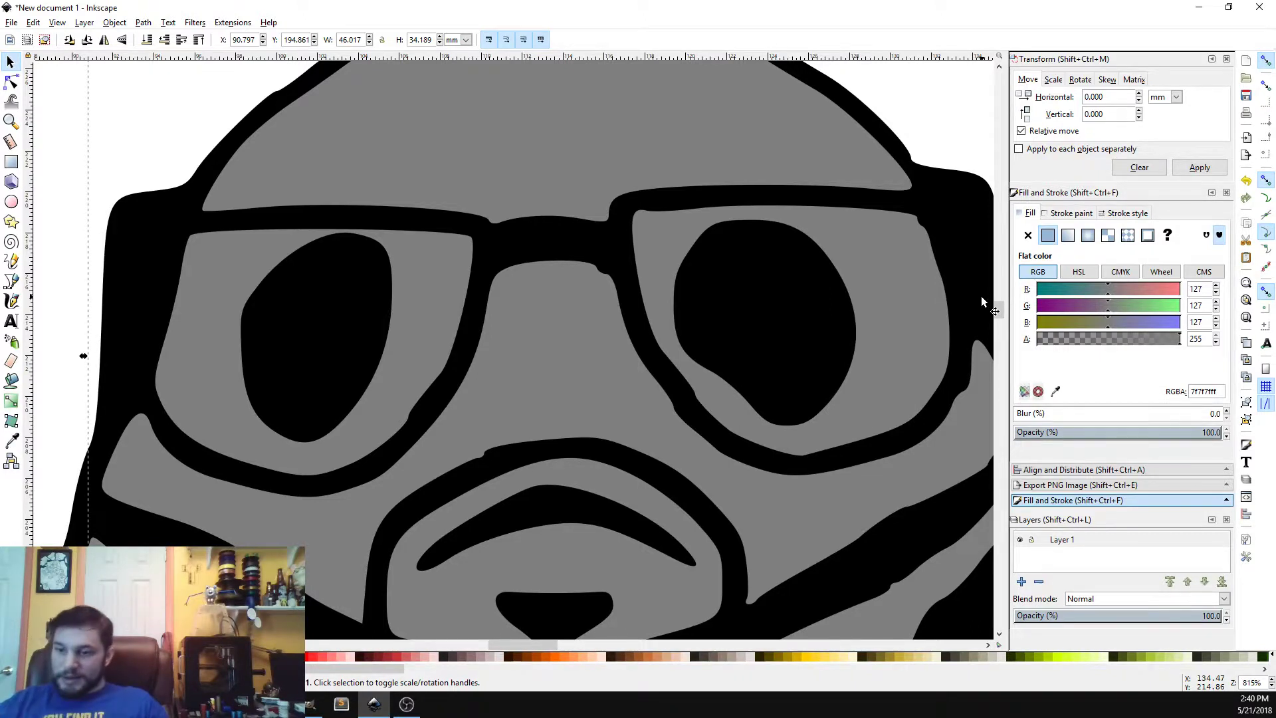
pyautogui.click(12, 203)
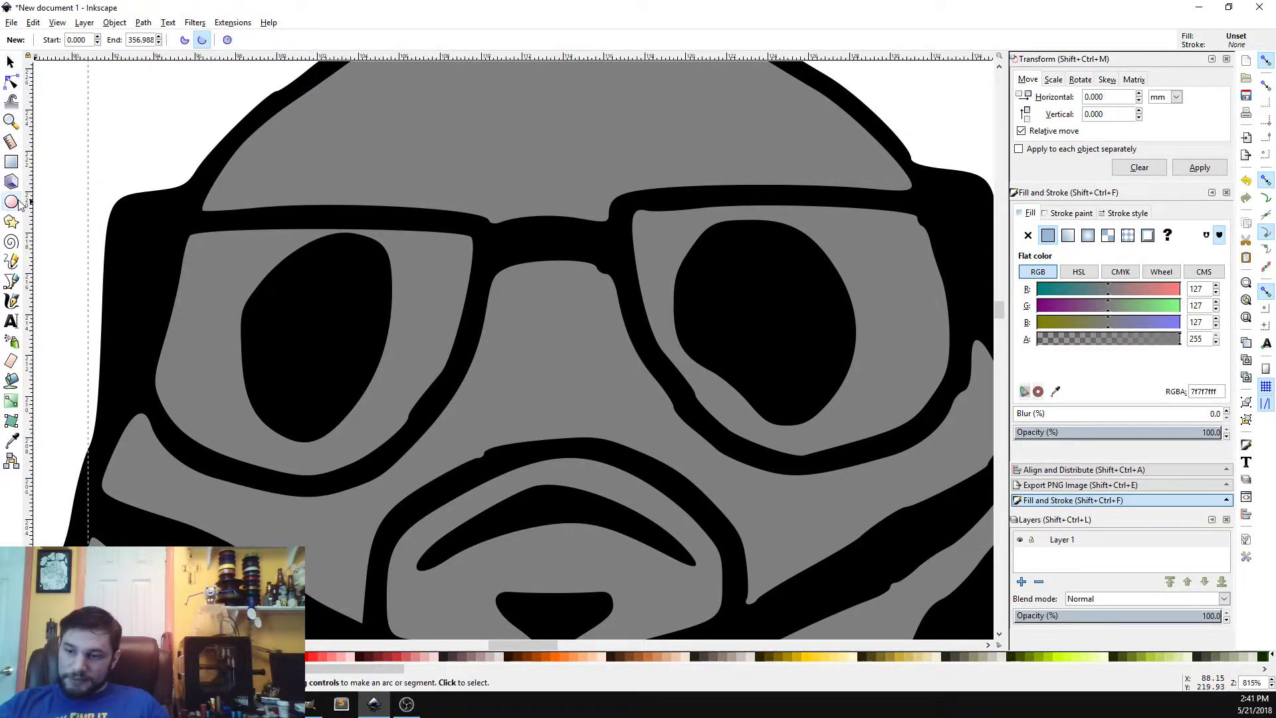
pyautogui.click(12, 263)
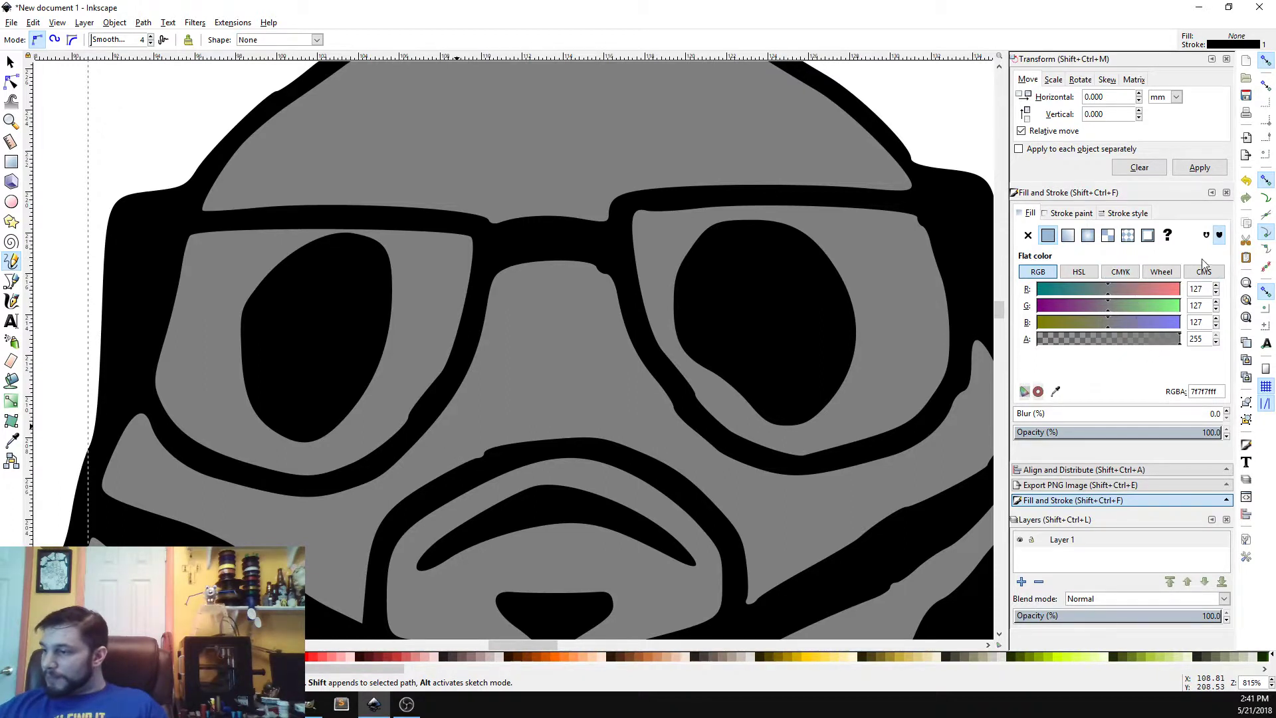
pyautogui.click(1168, 236)
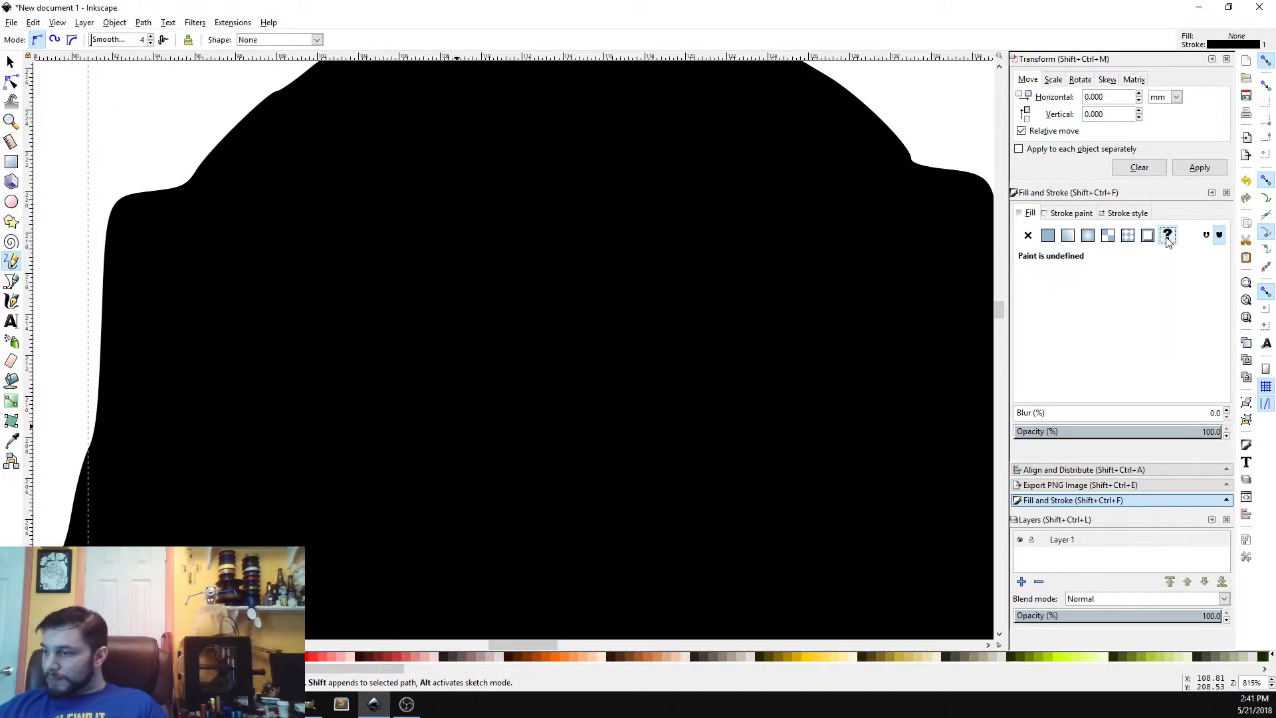
pyautogui.hotkey('ctrl', 'z')
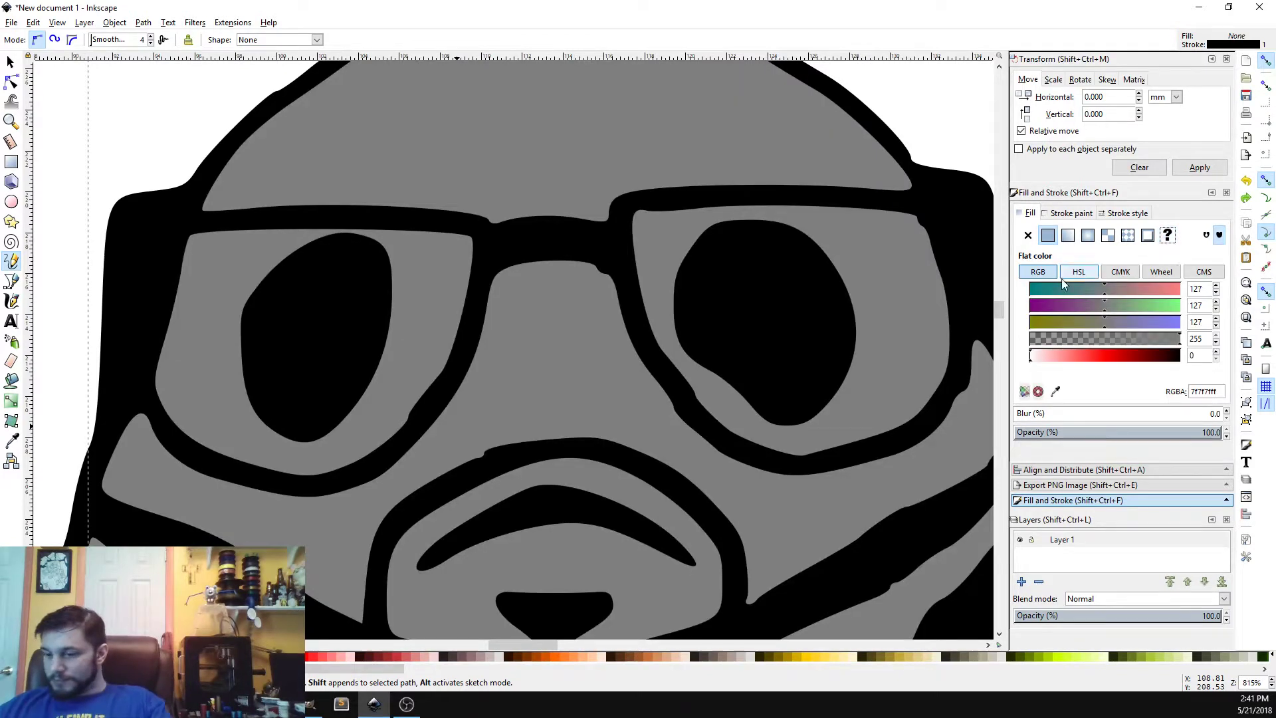
pyautogui.moveTo(438, 450)
pyautogui.mouseDown()
pyautogui.moveTo(398, 488)
pyautogui.moveTo(445, 446)
pyautogui.mouseUp()
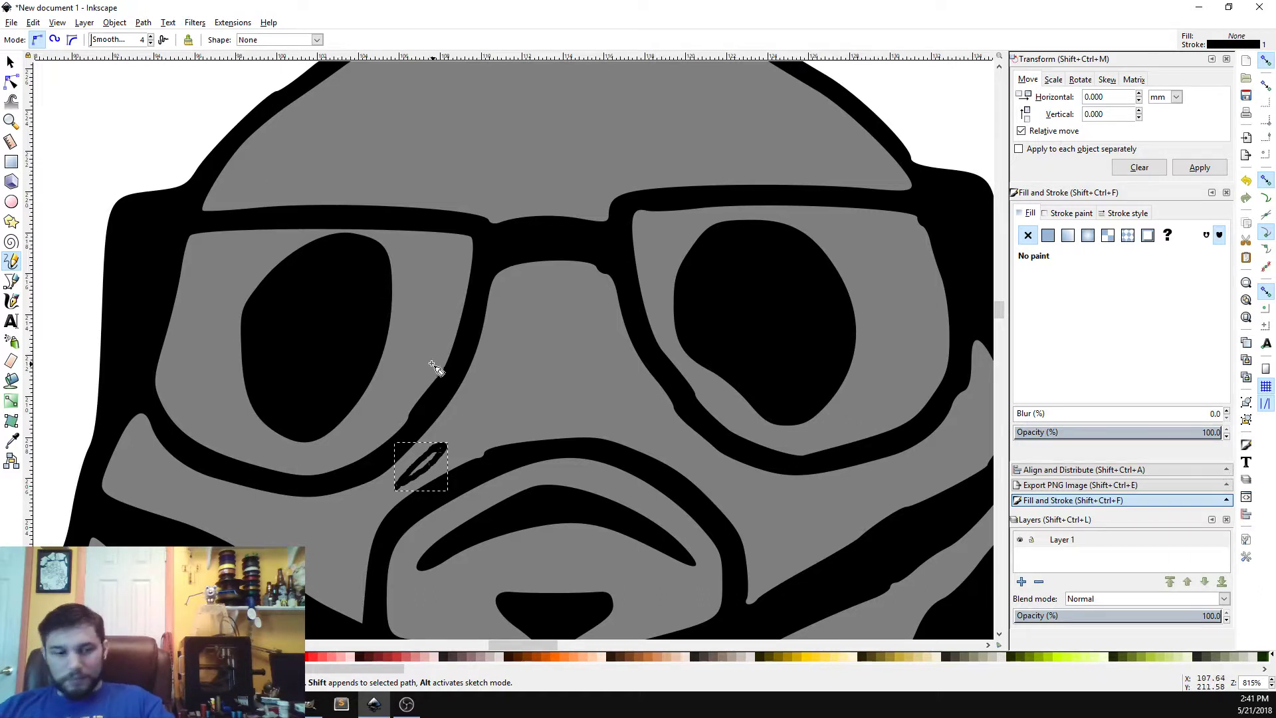
pyautogui.press('Delete')
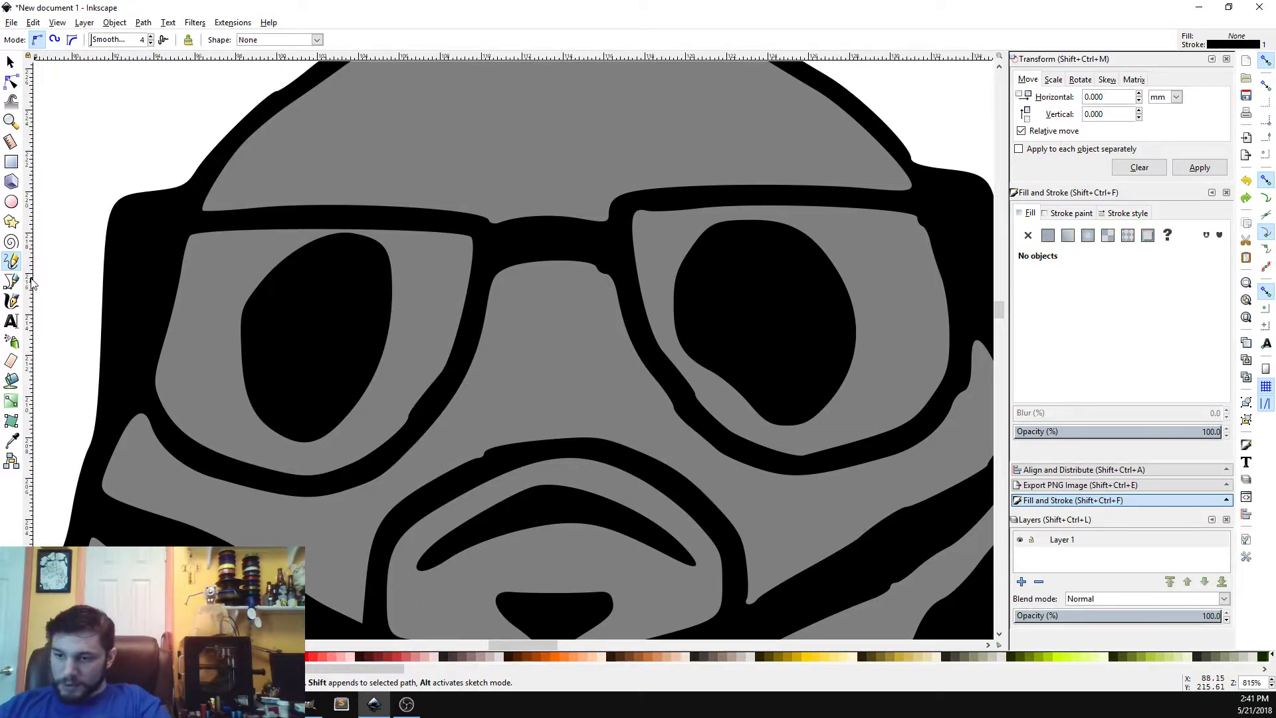
# Step: Draw a small nostril ellipse below the left eye with the Ellipse tool and rotate it in 15° increments to tilt it
pyautogui.click(11, 202)
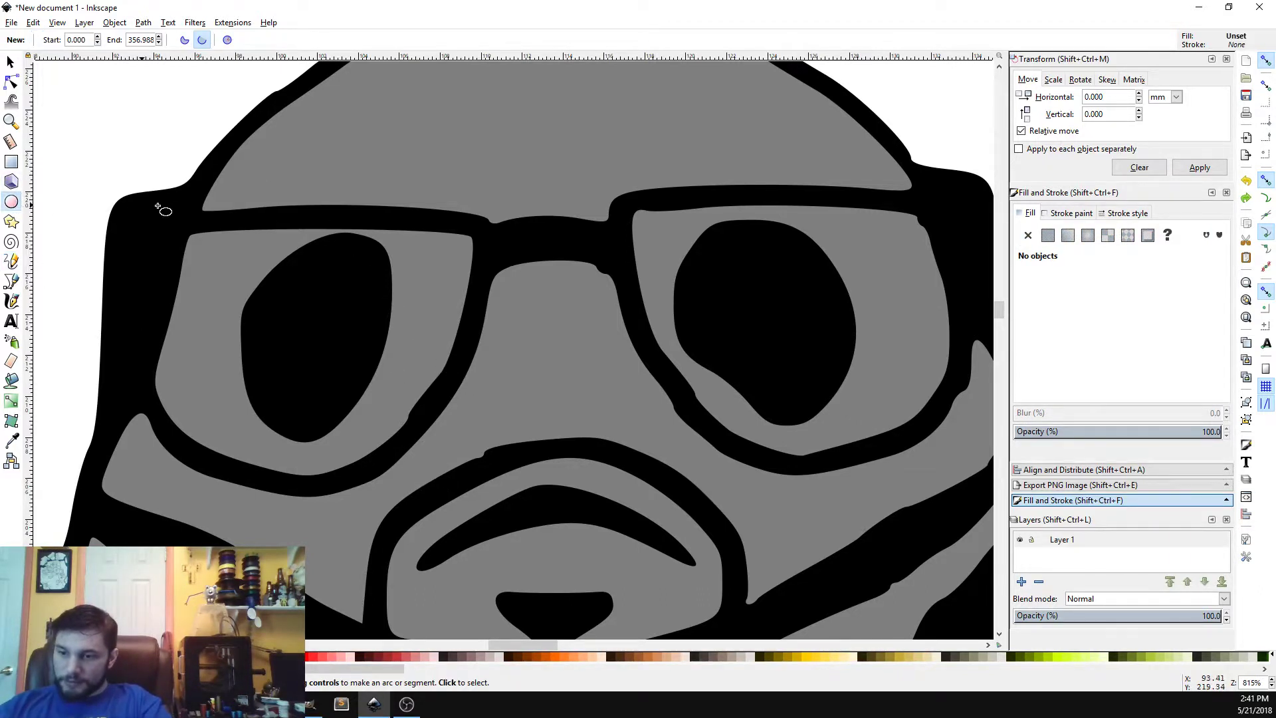
pyautogui.moveTo(417, 468); pyautogui.dragTo(476, 442)
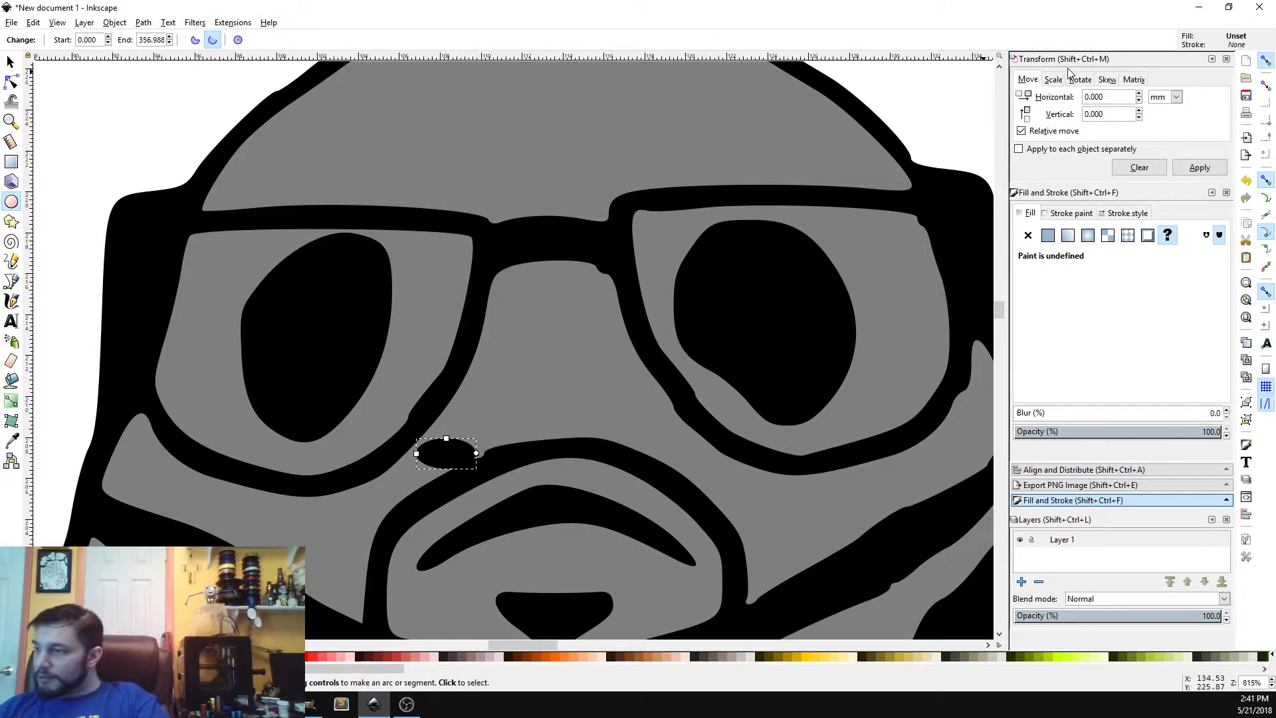
pyautogui.click(1088, 79)
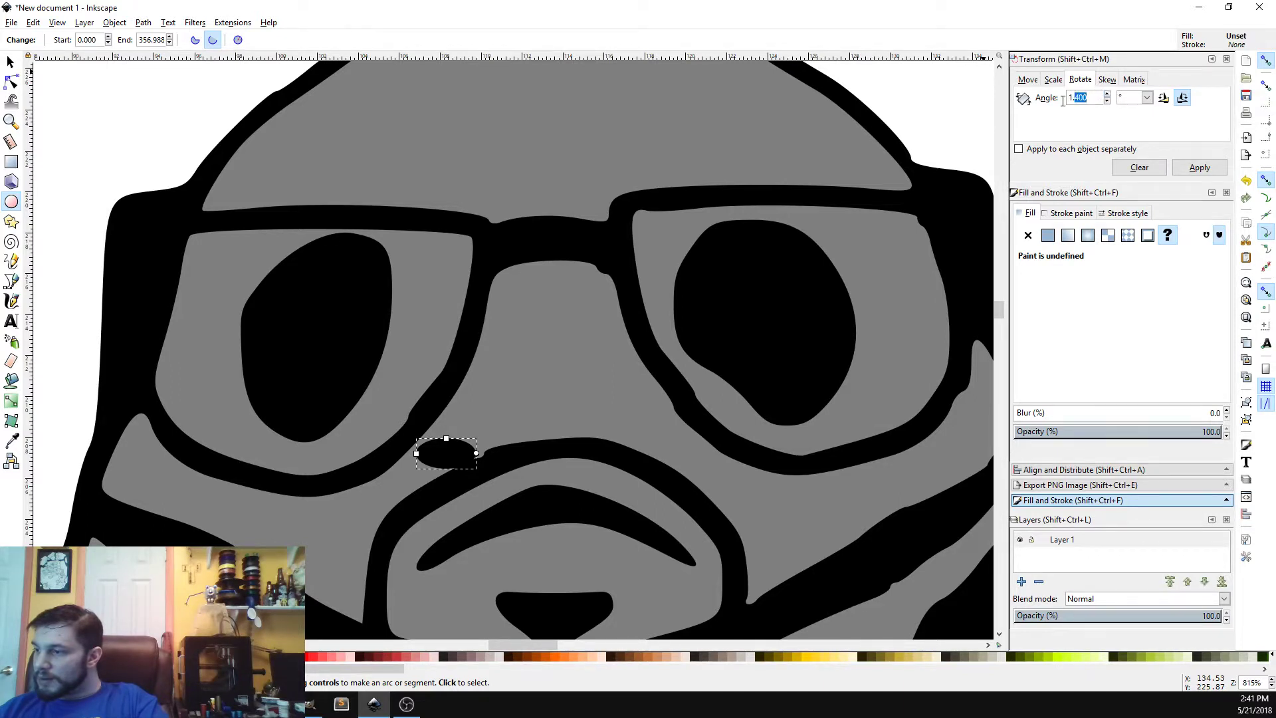
pyautogui.write('1')
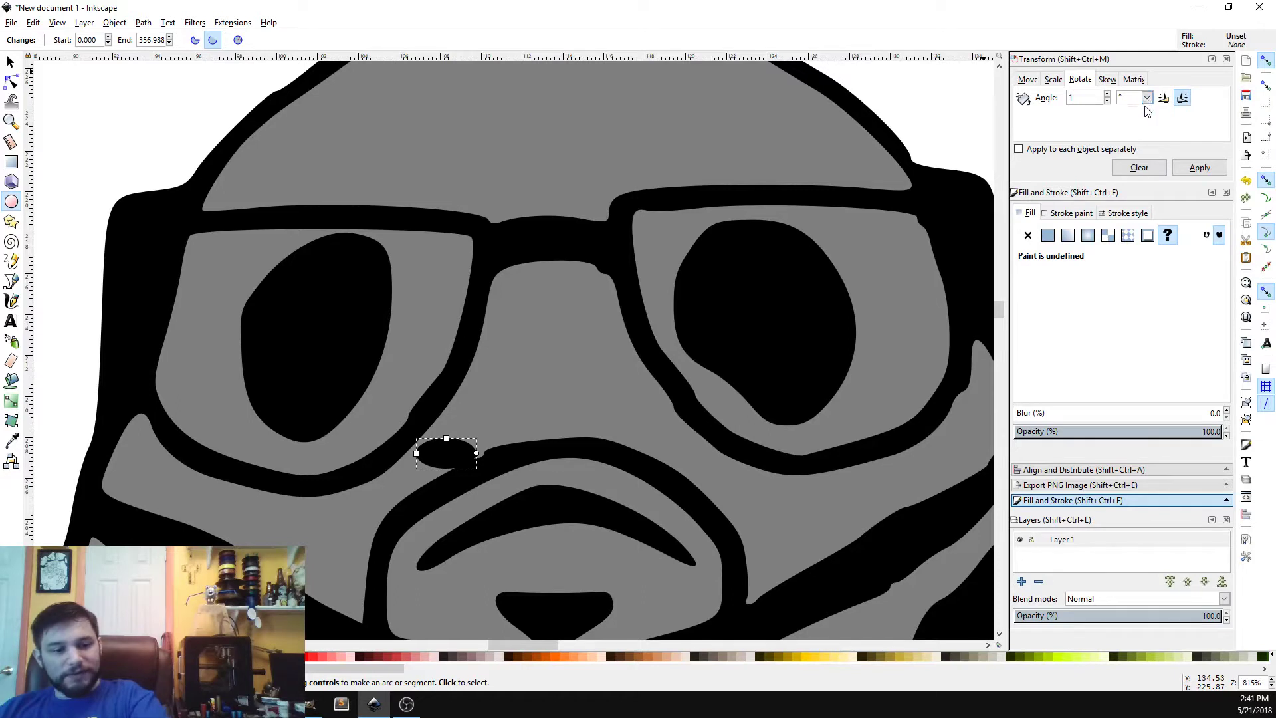
pyautogui.write('5')
pyautogui.press('Tab')
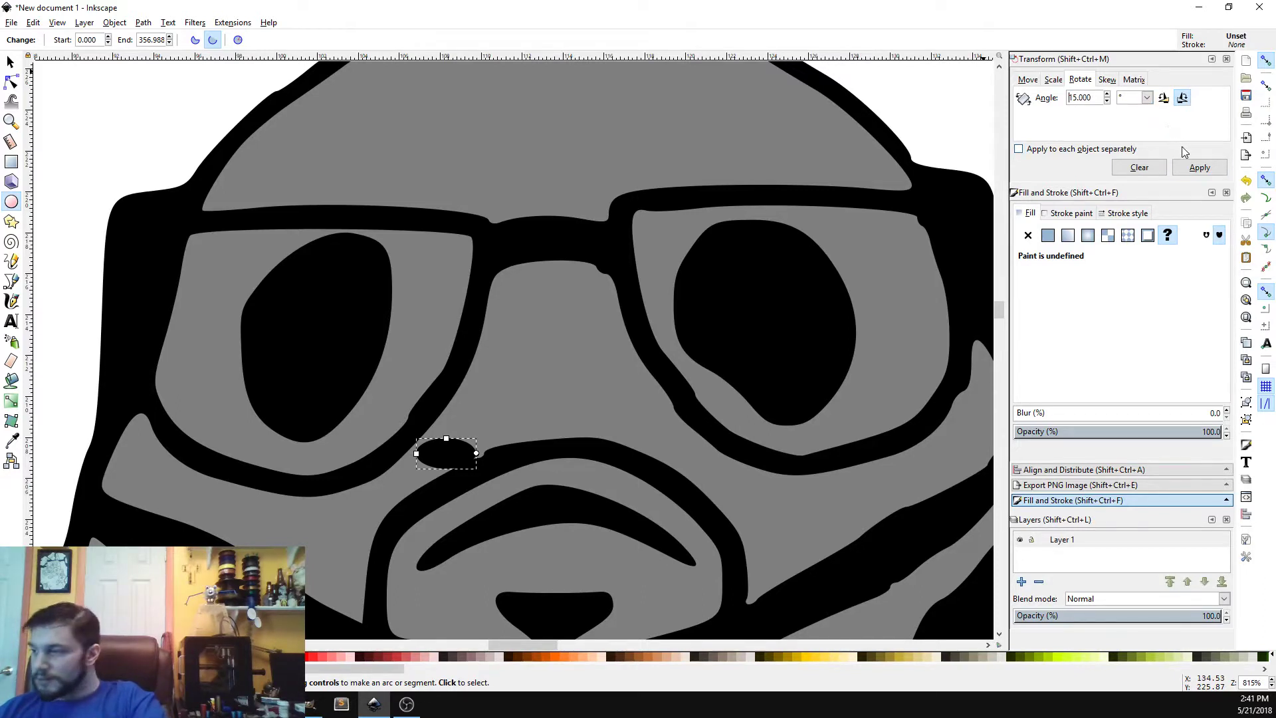
pyautogui.click(1195, 170)
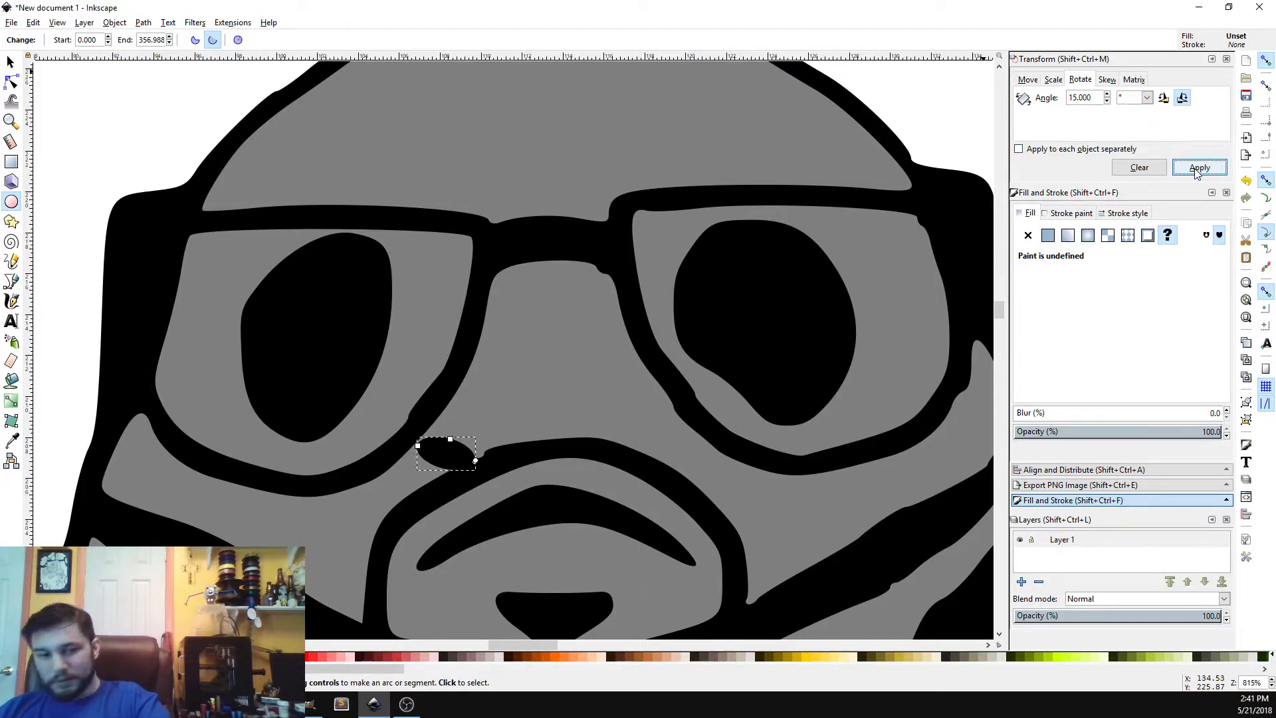
pyautogui.click(1196, 170)
pyautogui.click(1198, 170)
pyautogui.click(1197, 170)
pyautogui.click(1196, 171)
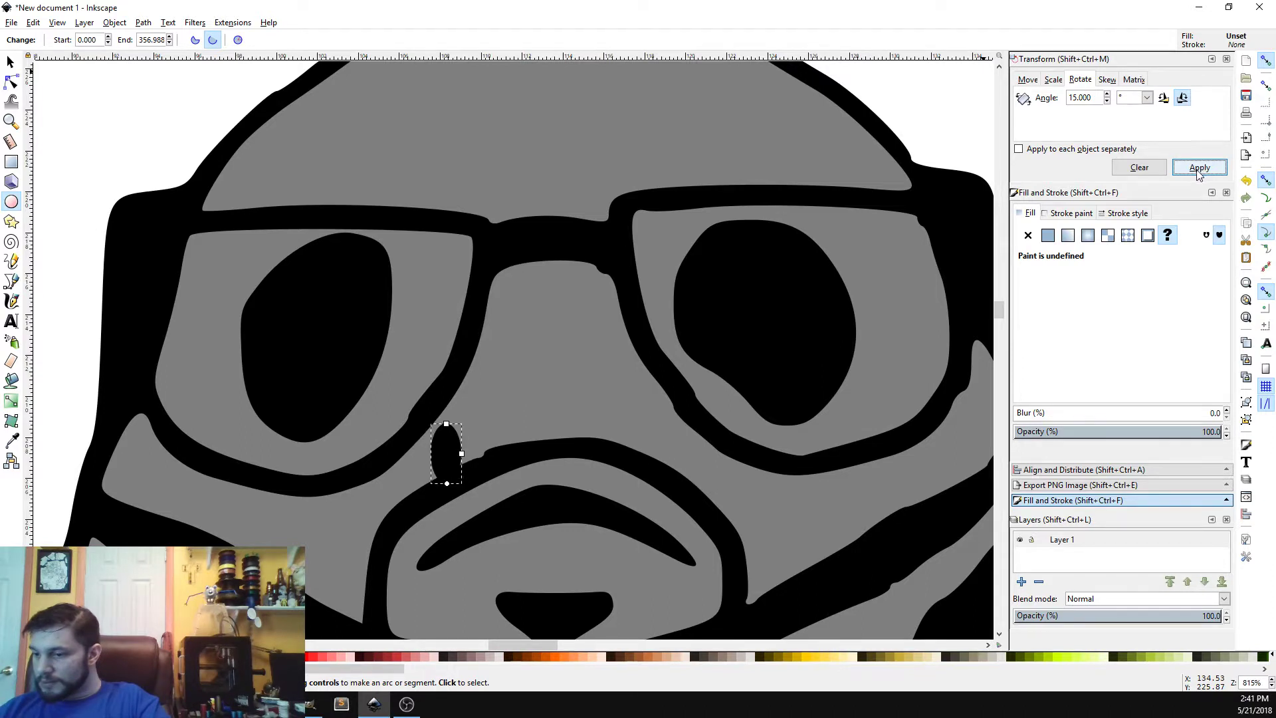
pyautogui.click(1196, 170)
pyautogui.click(1196, 171)
pyautogui.click(1194, 172)
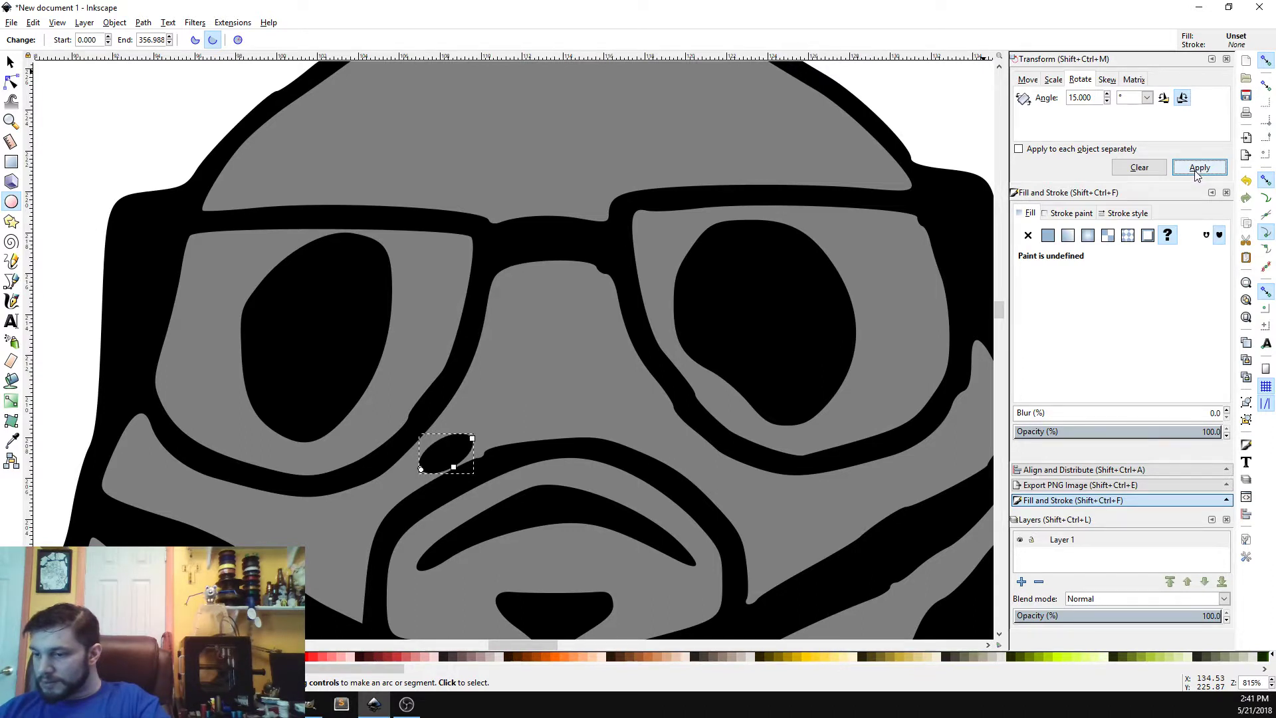
# Step: Nudge the nostril ellipse into place, then flip a copy horizontally and move it right to form the second nostril
pyautogui.click(10, 62)
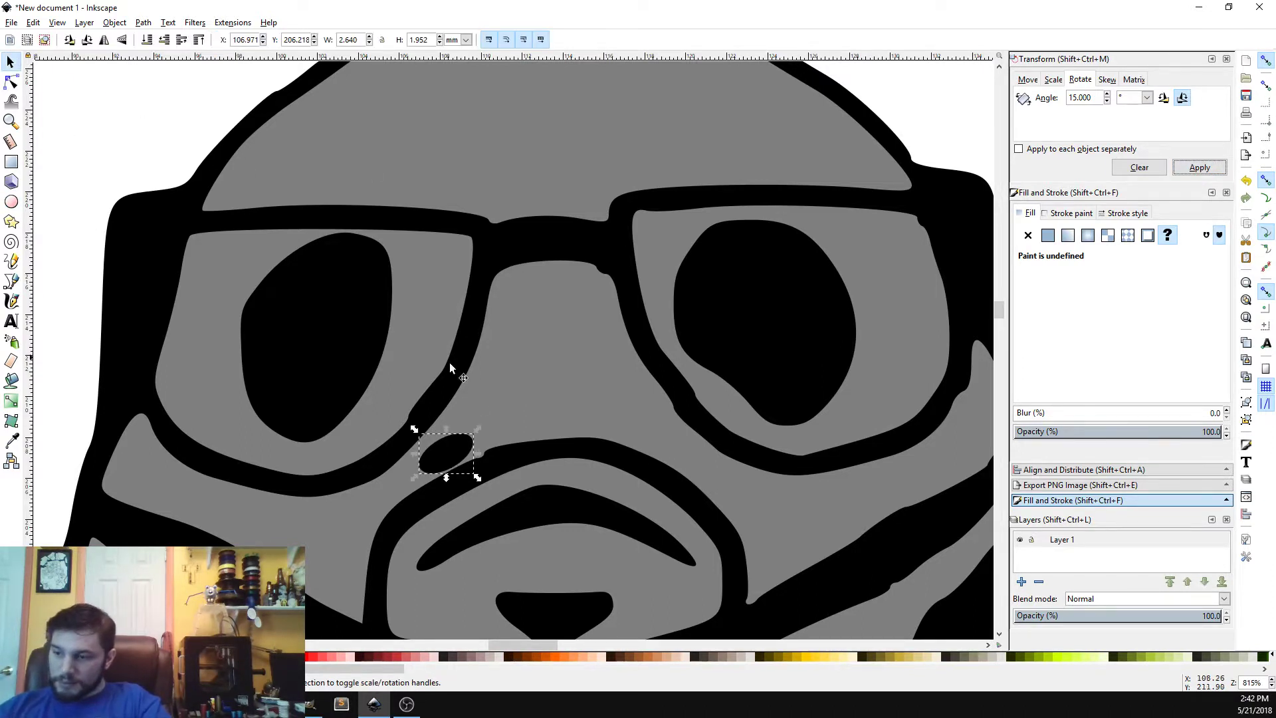
pyautogui.moveTo(449, 452); pyautogui.dragTo(442, 450)
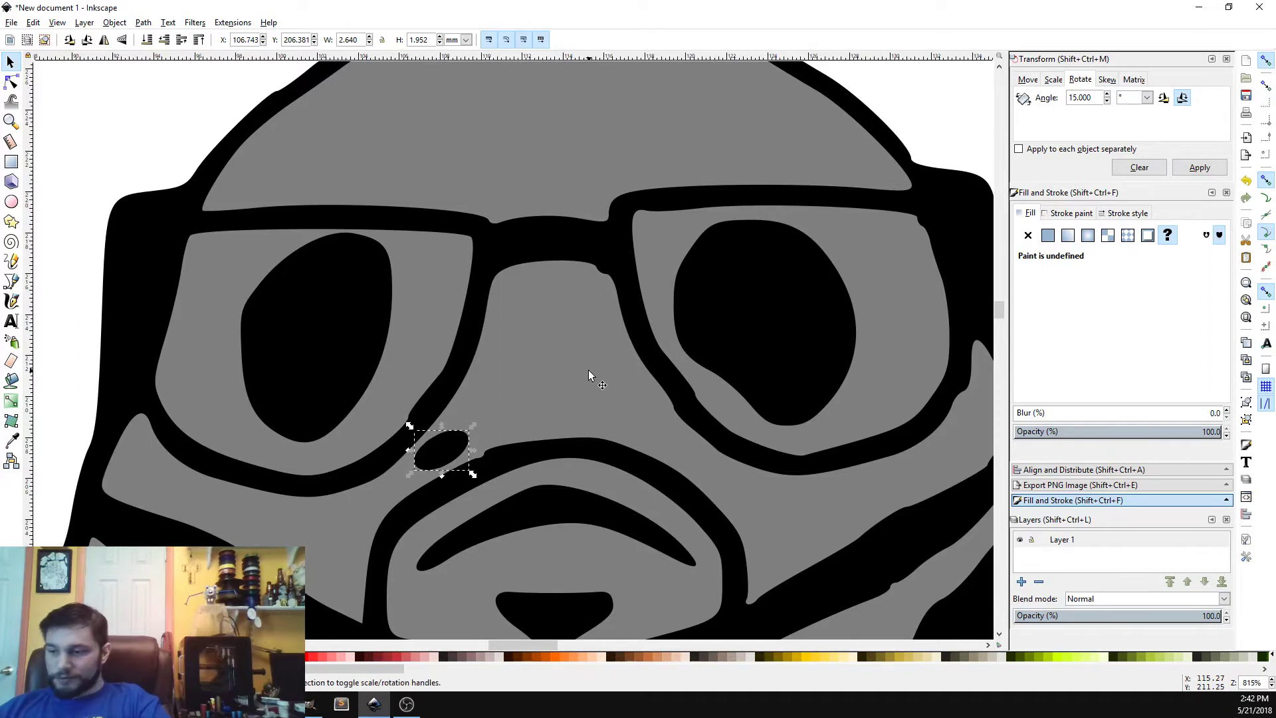
pyautogui.click(141, 23)
pyautogui.click(139, 25)
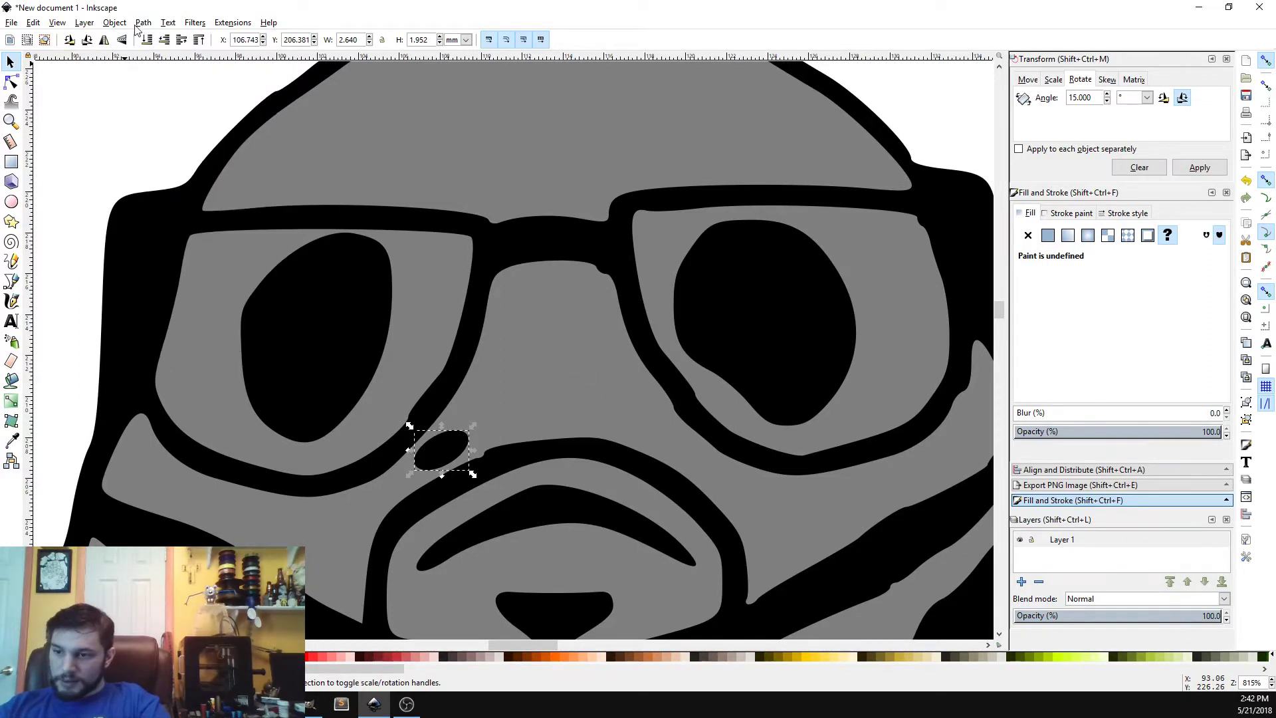
pyautogui.click(121, 24)
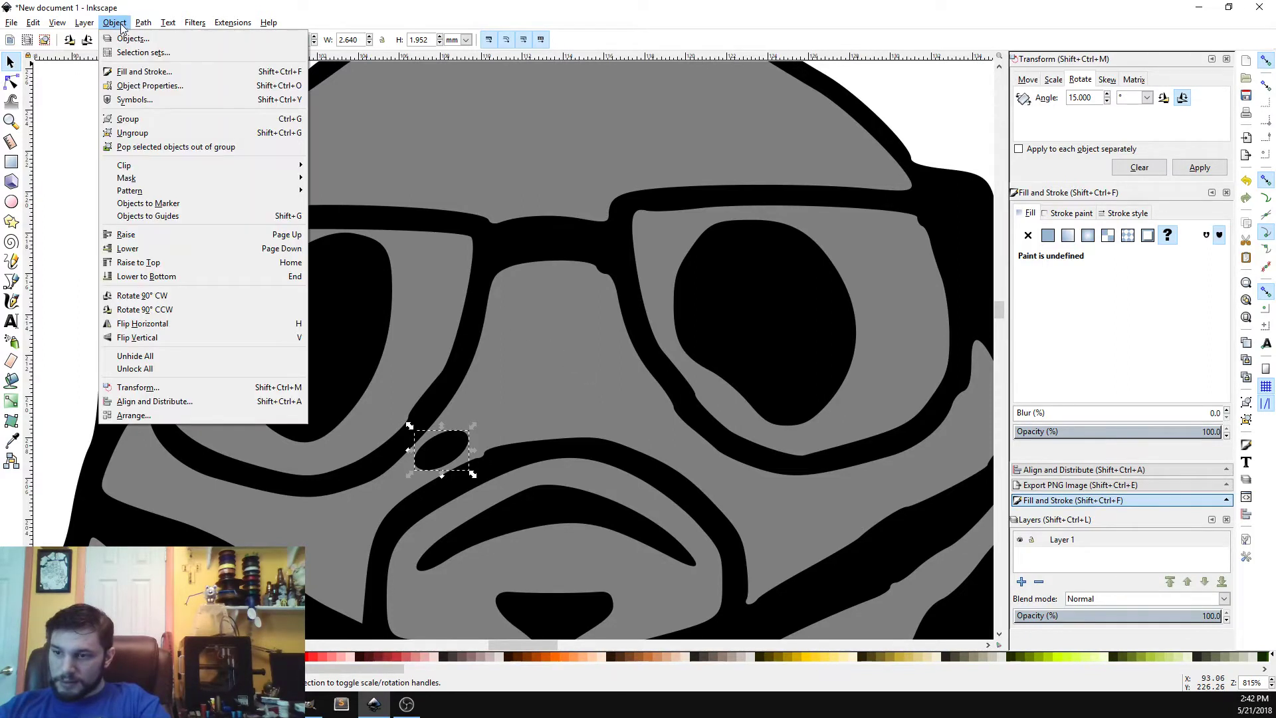
pyautogui.click(189, 331)
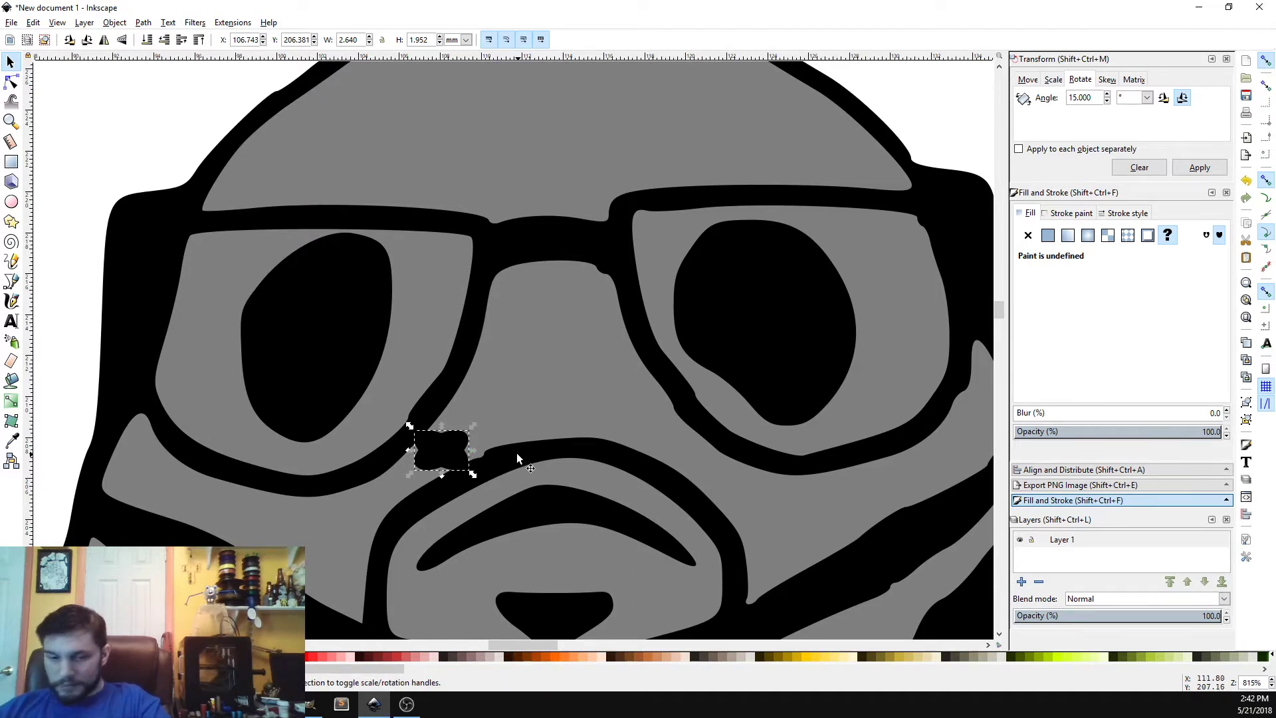
pyautogui.press('Right')
pyautogui.press('Right')
pyautogui.press('Right')
pyautogui.press('Right')
pyautogui.press('Right')
pyautogui.press('Right')
pyautogui.press('Right')
pyautogui.press('Right')
pyautogui.press('Right')
pyautogui.press('Right')
pyautogui.press('Right')
pyautogui.press('Right')
pyautogui.press('Right')
pyautogui.press('Right')
pyautogui.press('Right')
pyautogui.press('Right')
pyautogui.press('Right')
pyautogui.press('Right')
pyautogui.press('Right')
pyautogui.press('Right')
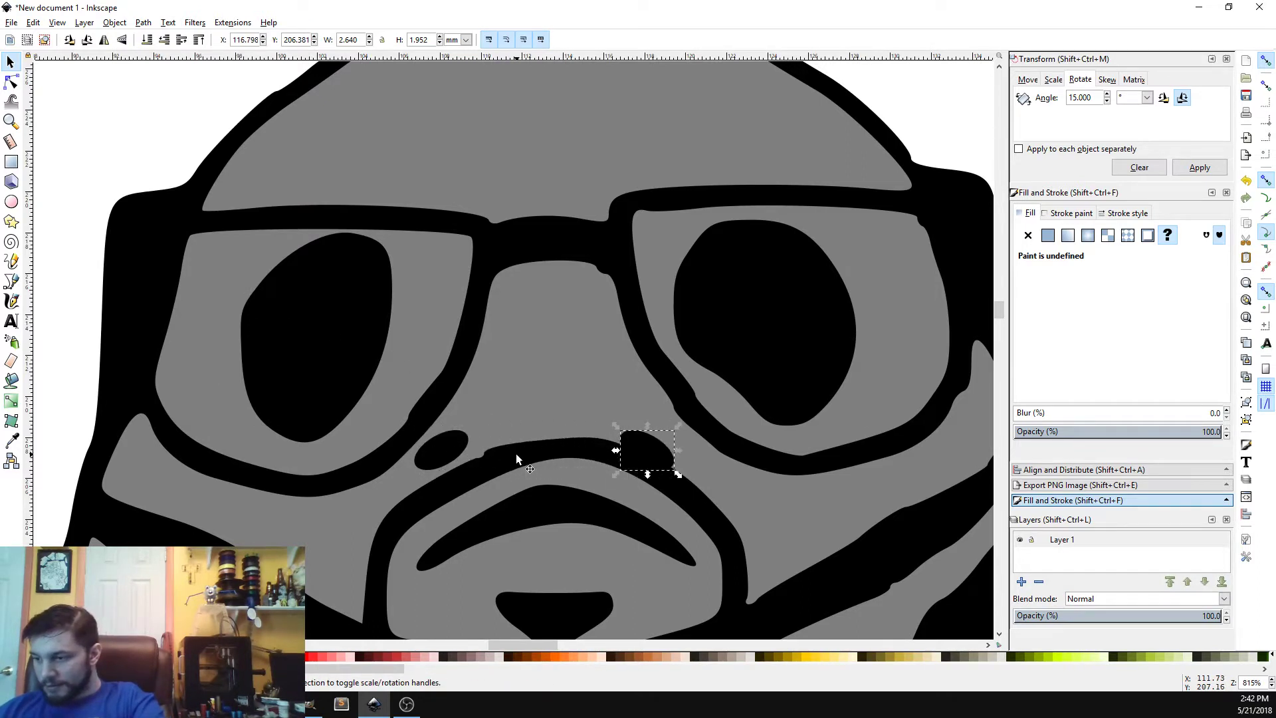
pyautogui.press('Right')
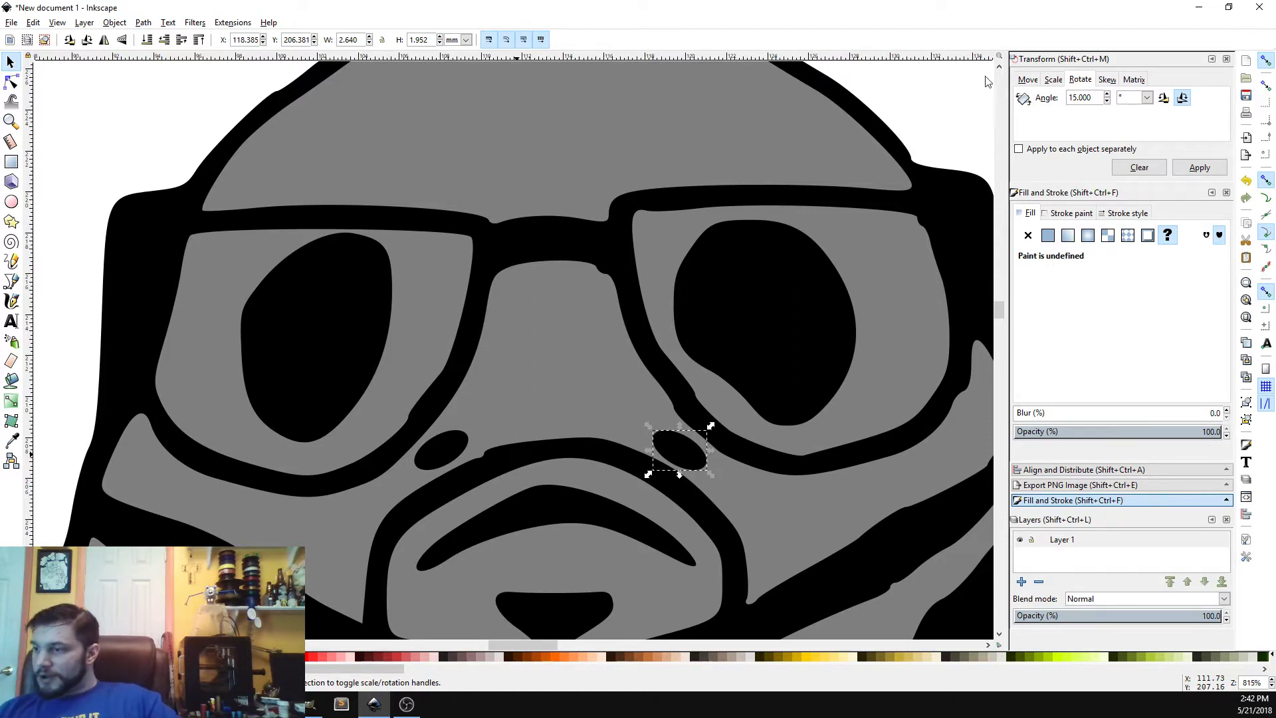
pyautogui.click(958, 97)
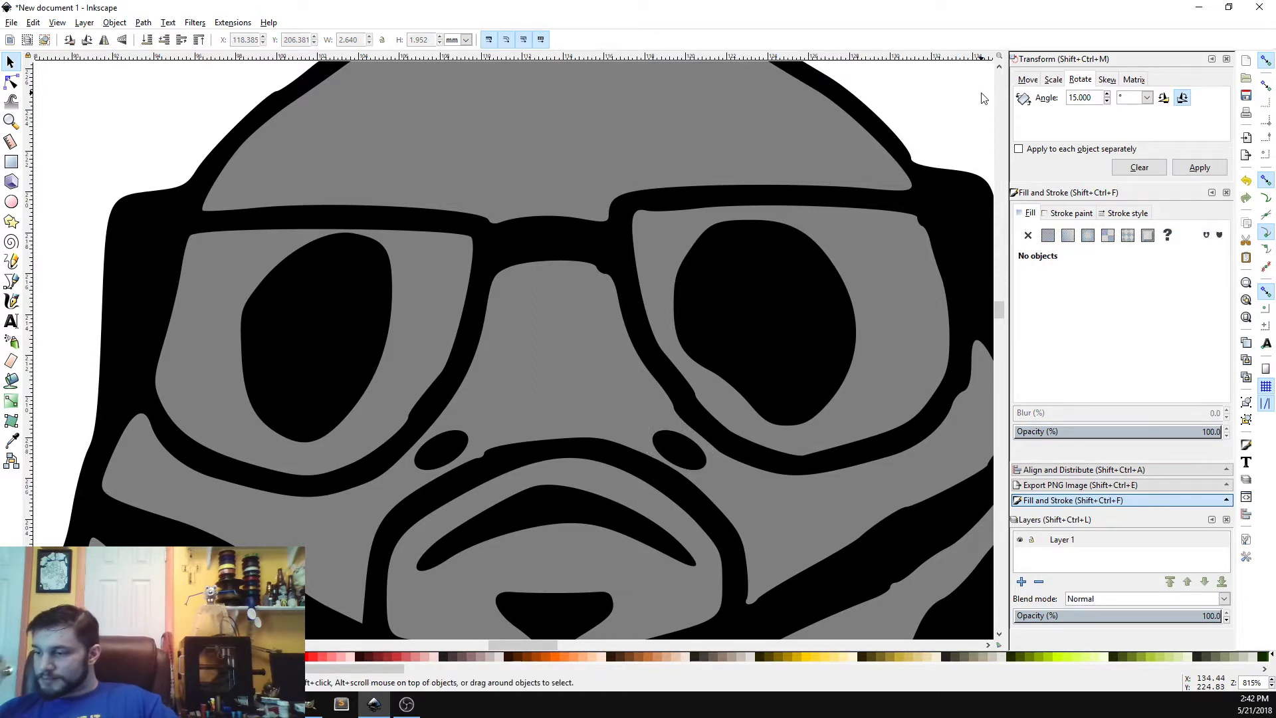
# Step: Save the drawing as PorgCyberDemon Inkscape SVG in the GKWP5_CustomPorgs folder
pyautogui.click(1272, 686)
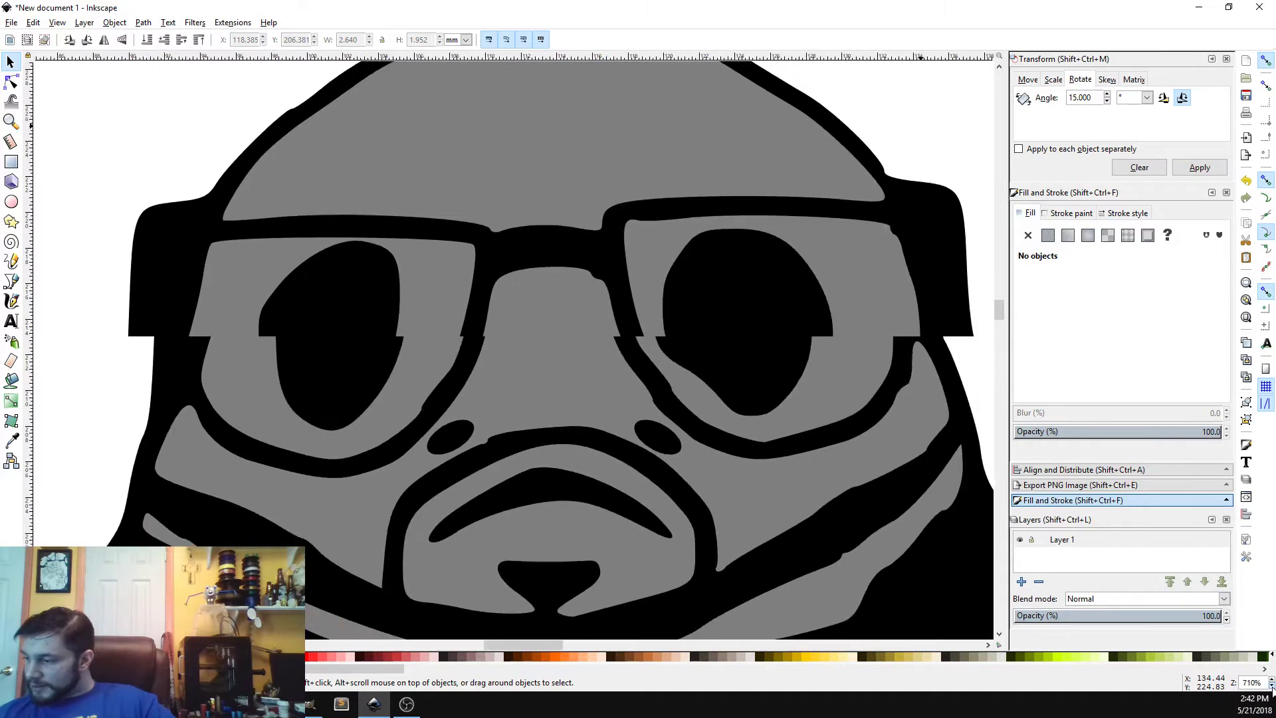
pyautogui.click(1272, 686)
pyautogui.click(1272, 686)
pyautogui.click(1272, 686)
pyautogui.click(1272, 686)
pyautogui.click(1271, 686)
pyautogui.click(1270, 686)
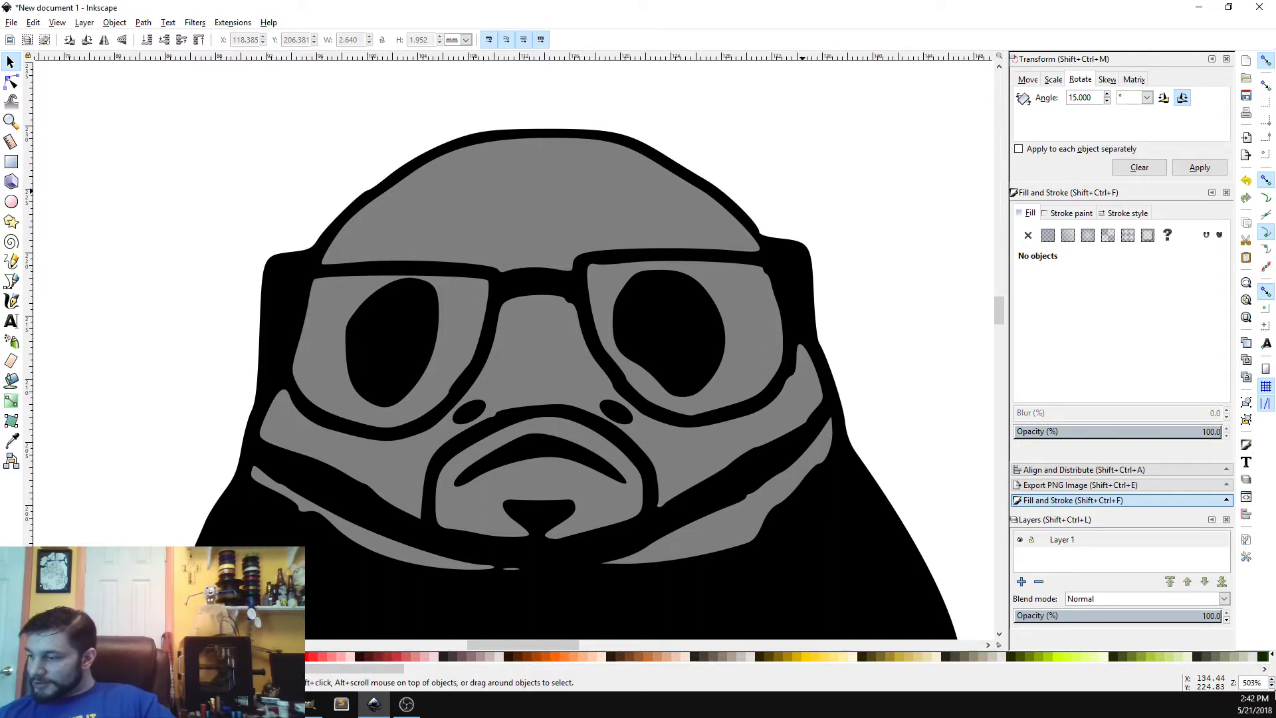
pyautogui.click(1272, 687)
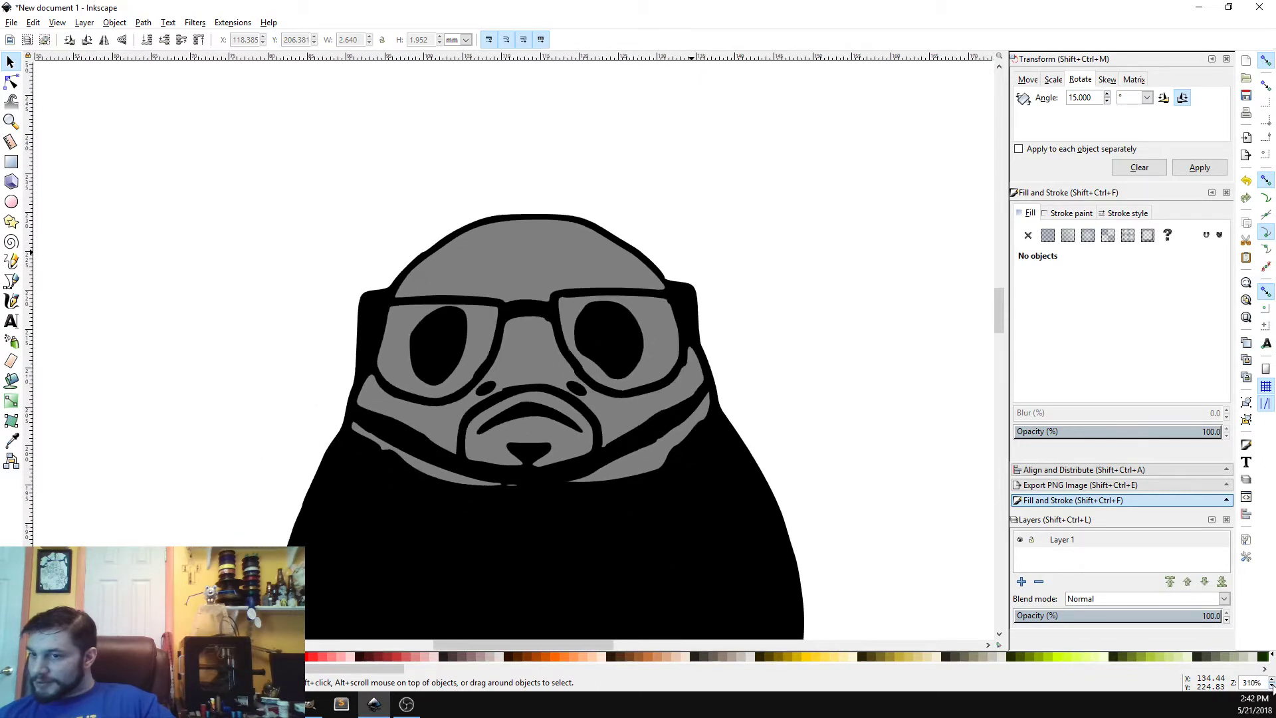
pyautogui.click(1271, 687)
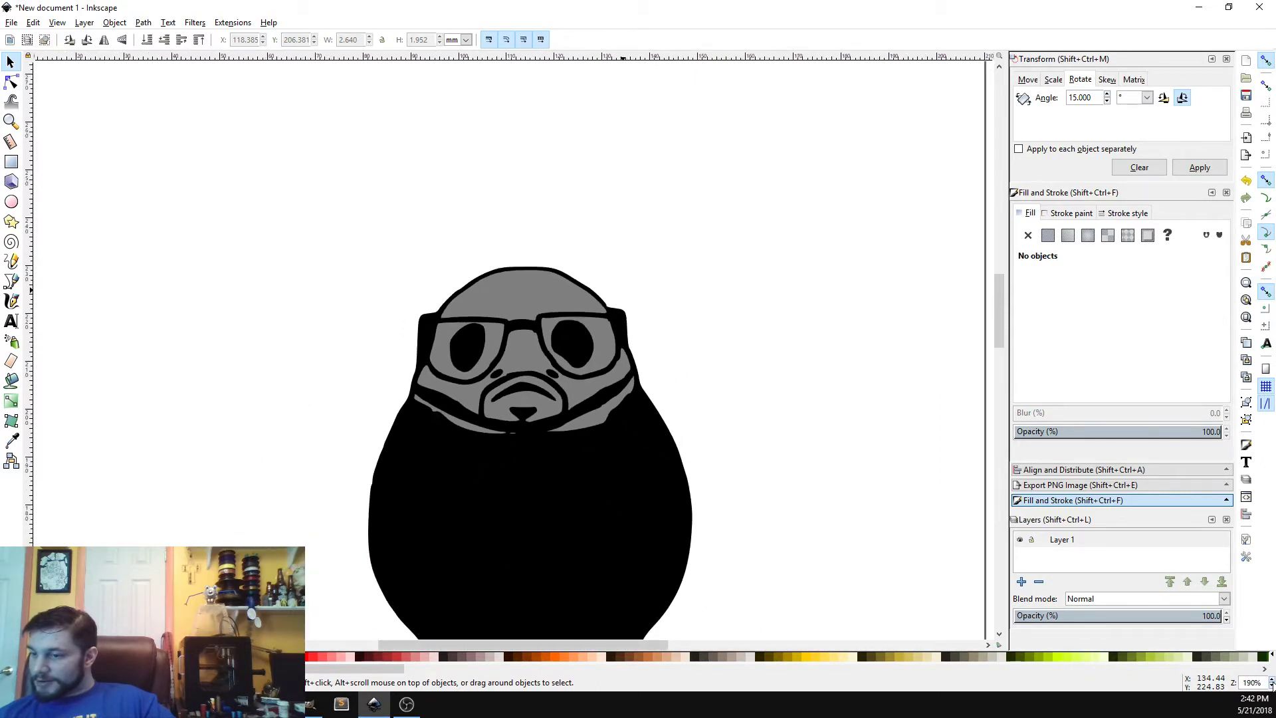
pyautogui.click(1272, 686)
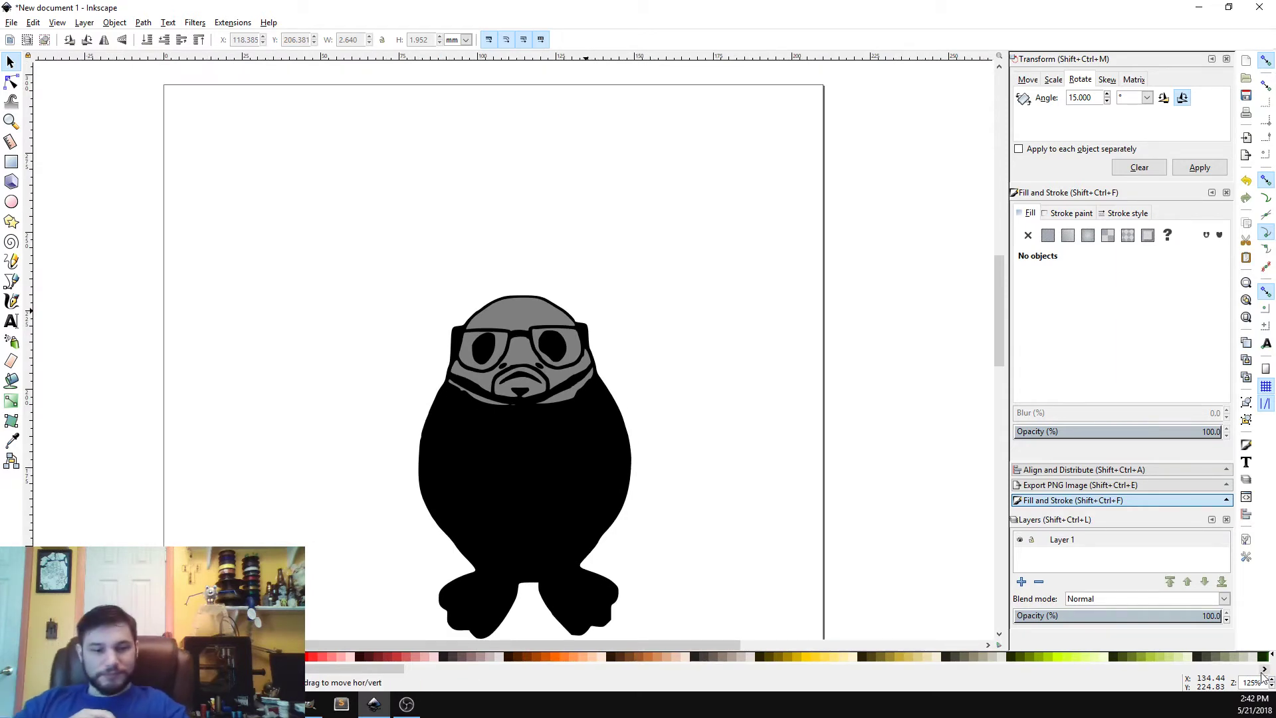
pyautogui.hotkey('ctrl', 's')
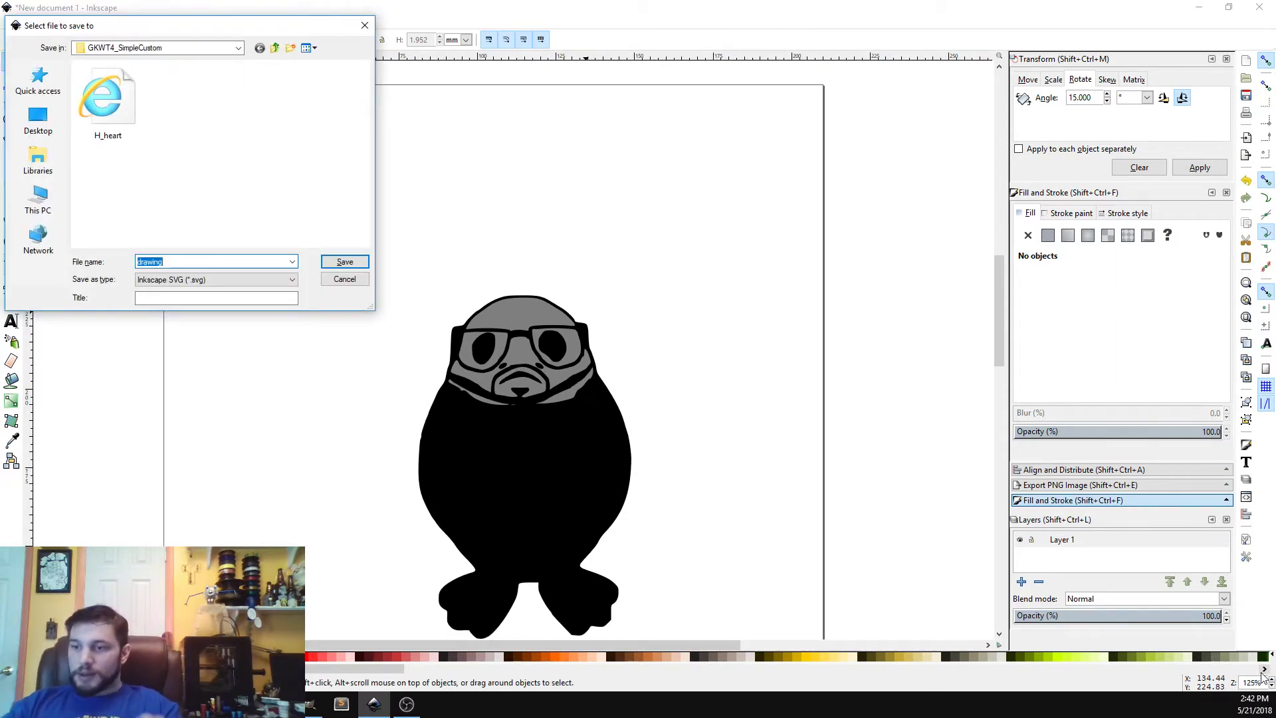
pyautogui.click(274, 48)
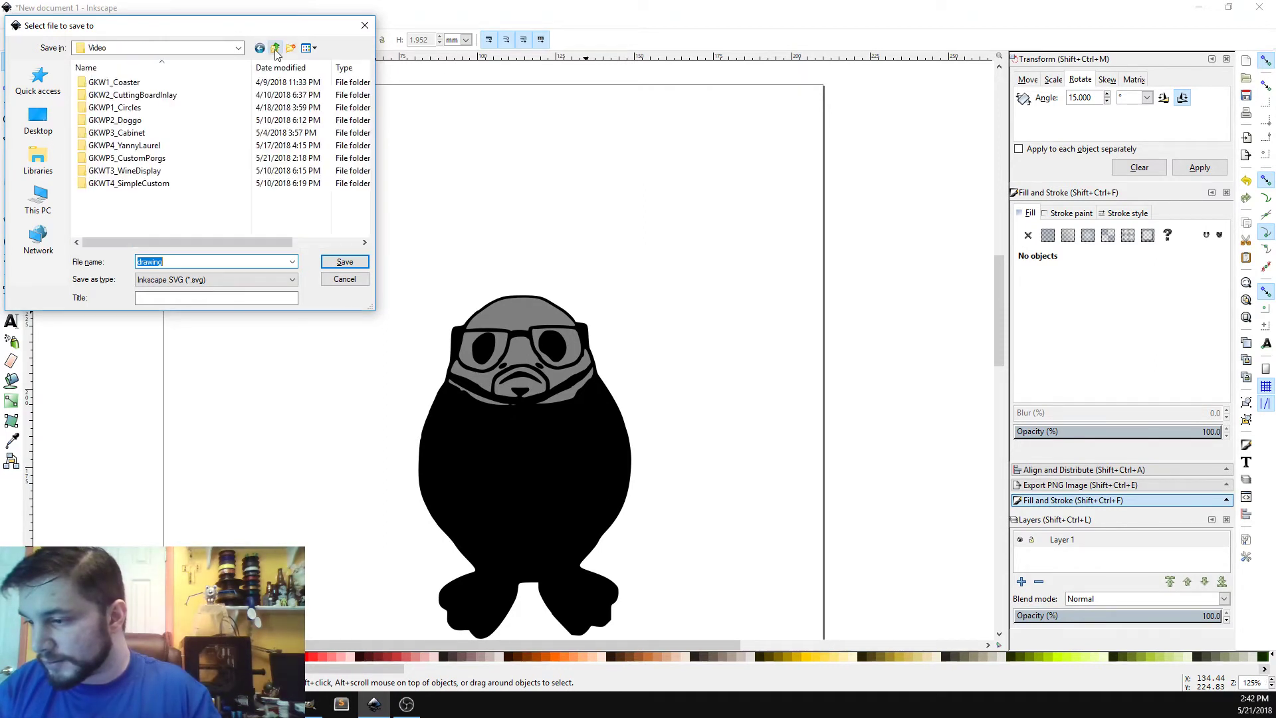
pyautogui.doubleClick(147, 158)
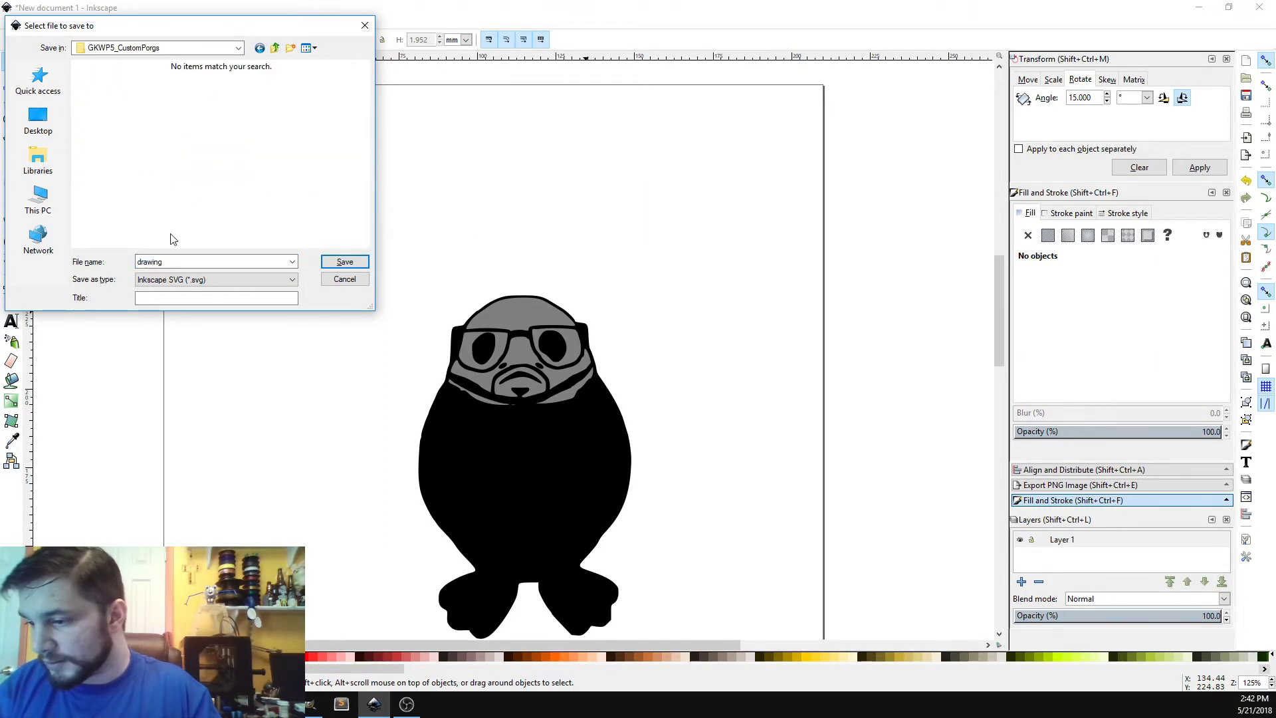
pyautogui.doubleClick(176, 261)
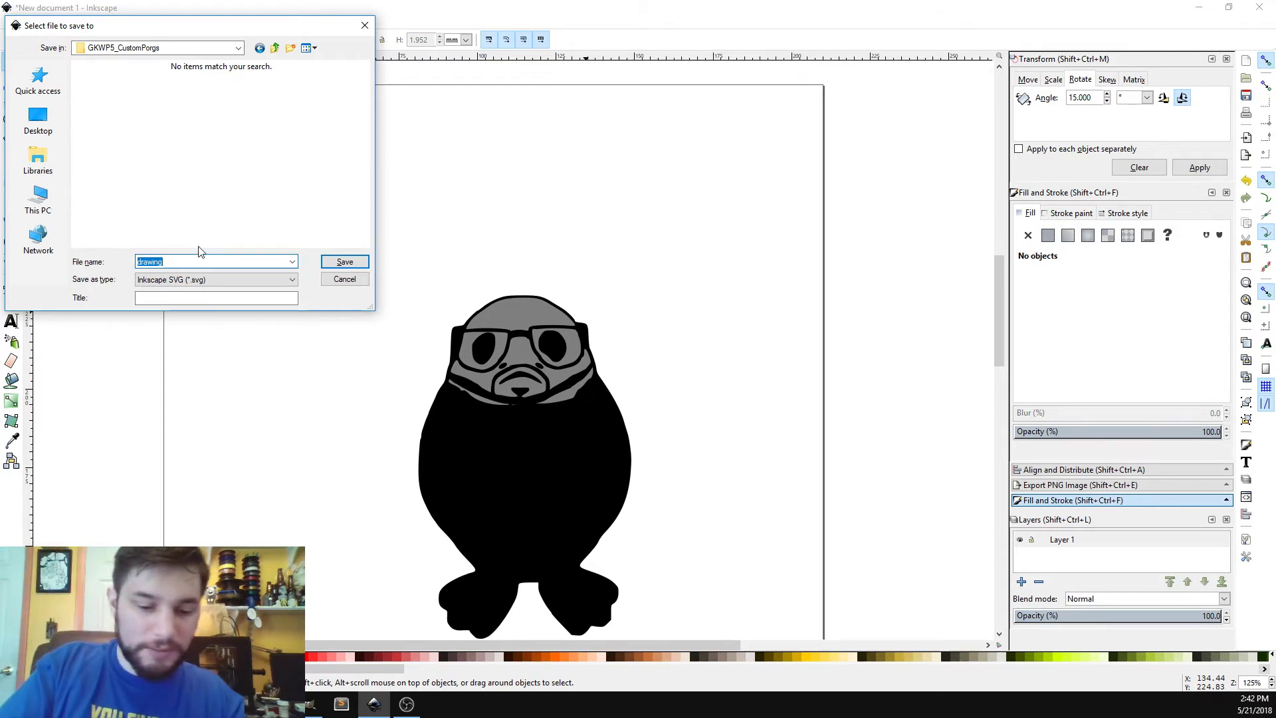
pyautogui.write('PorgC')
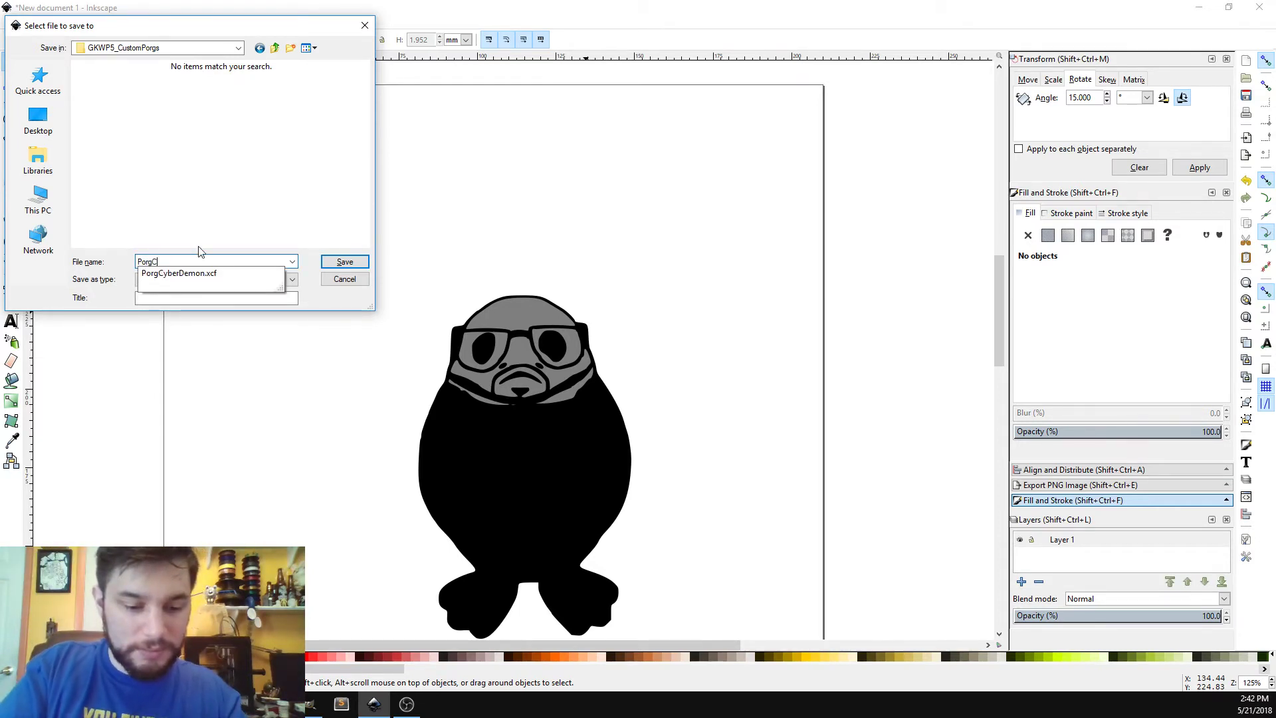
pyautogui.write('yberDemon')
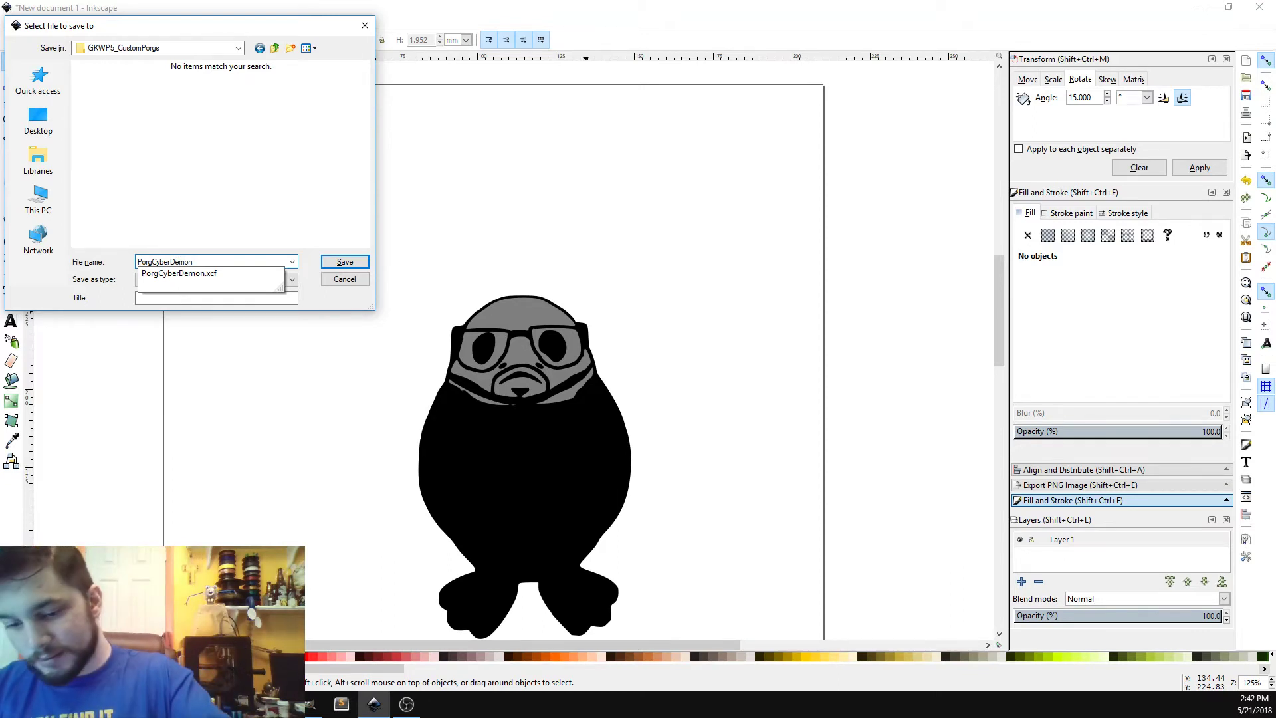
pyautogui.press('Return')
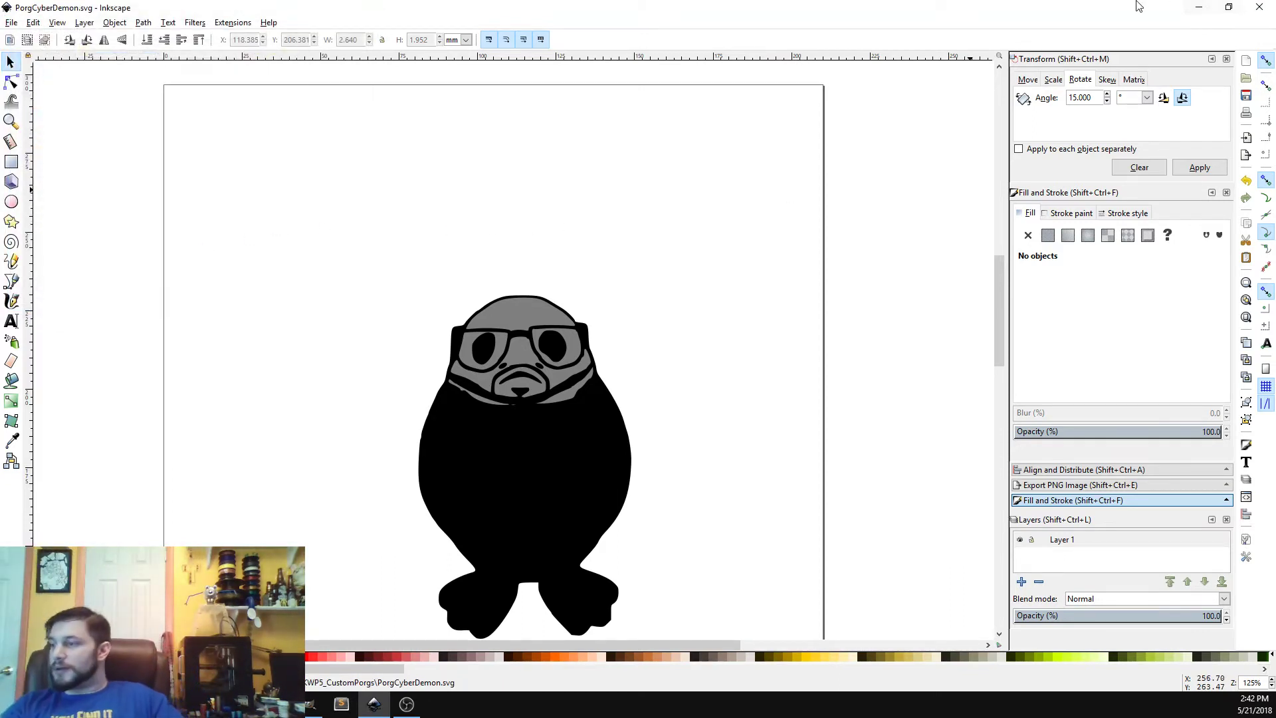
# Step: Close Inkscape and bring the GIMP image window back into view
pyautogui.click(1271, 8)
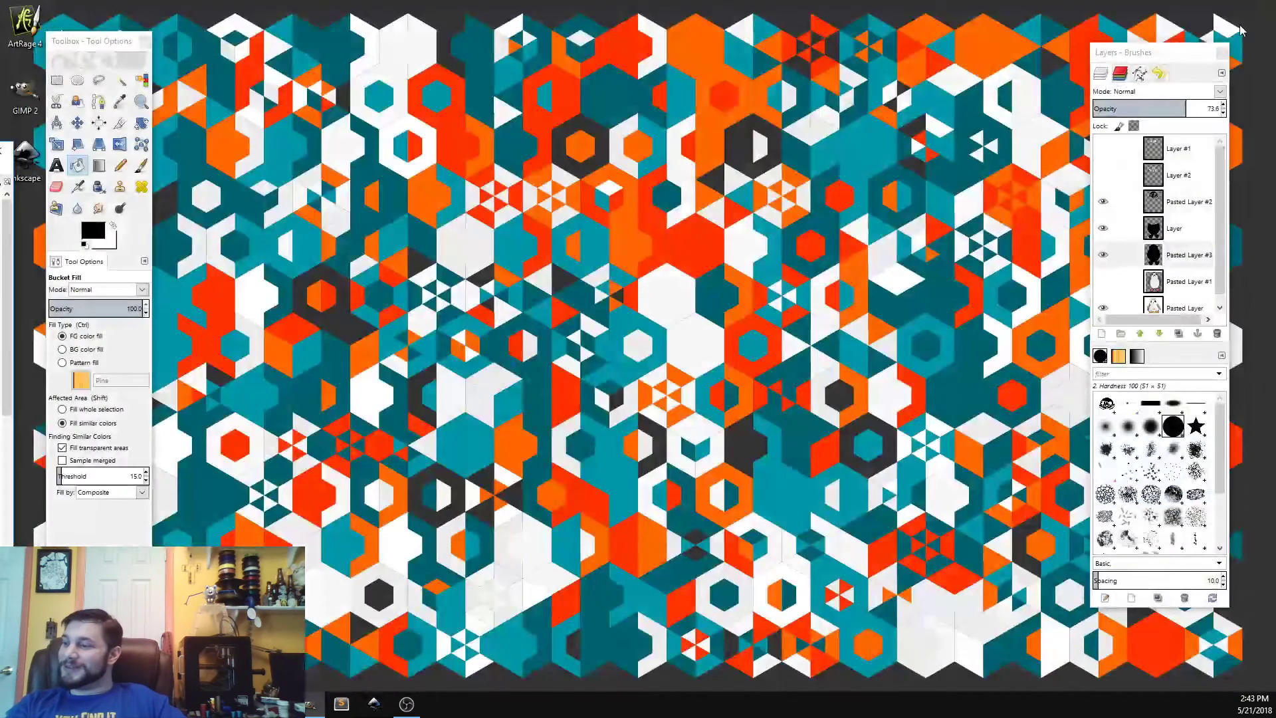
pyautogui.click(309, 704)
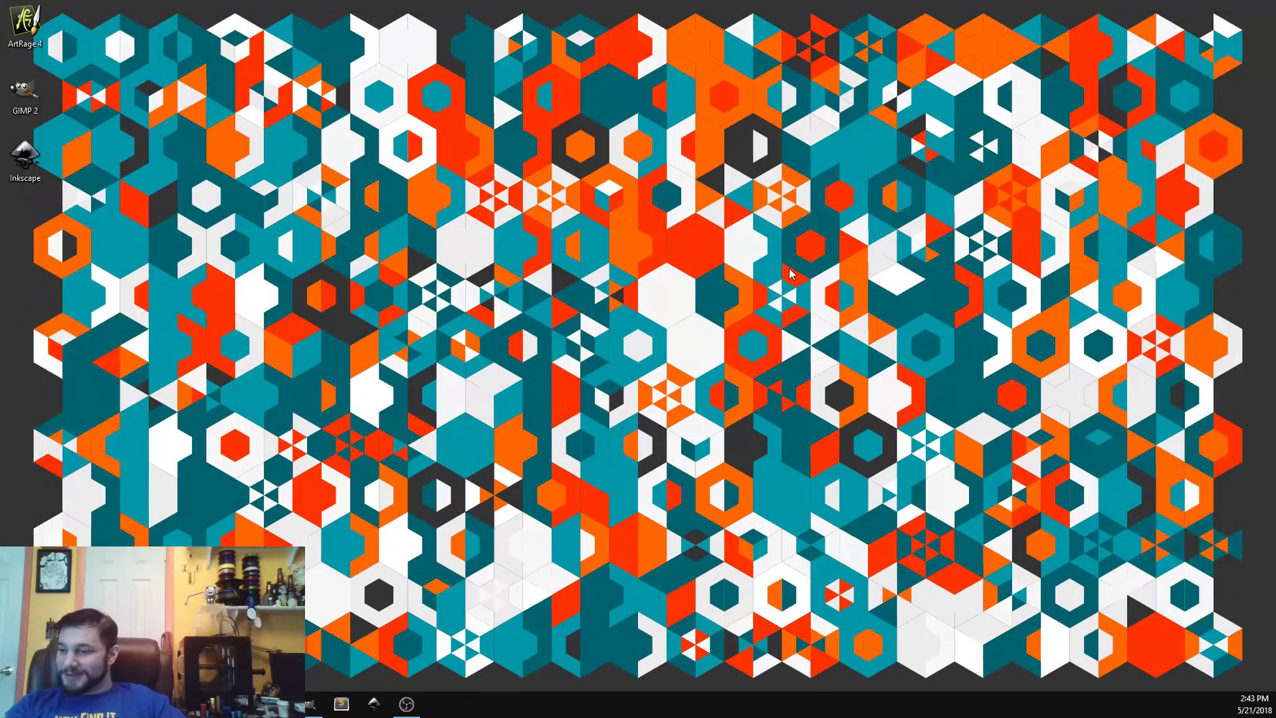
pyautogui.click(309, 705)
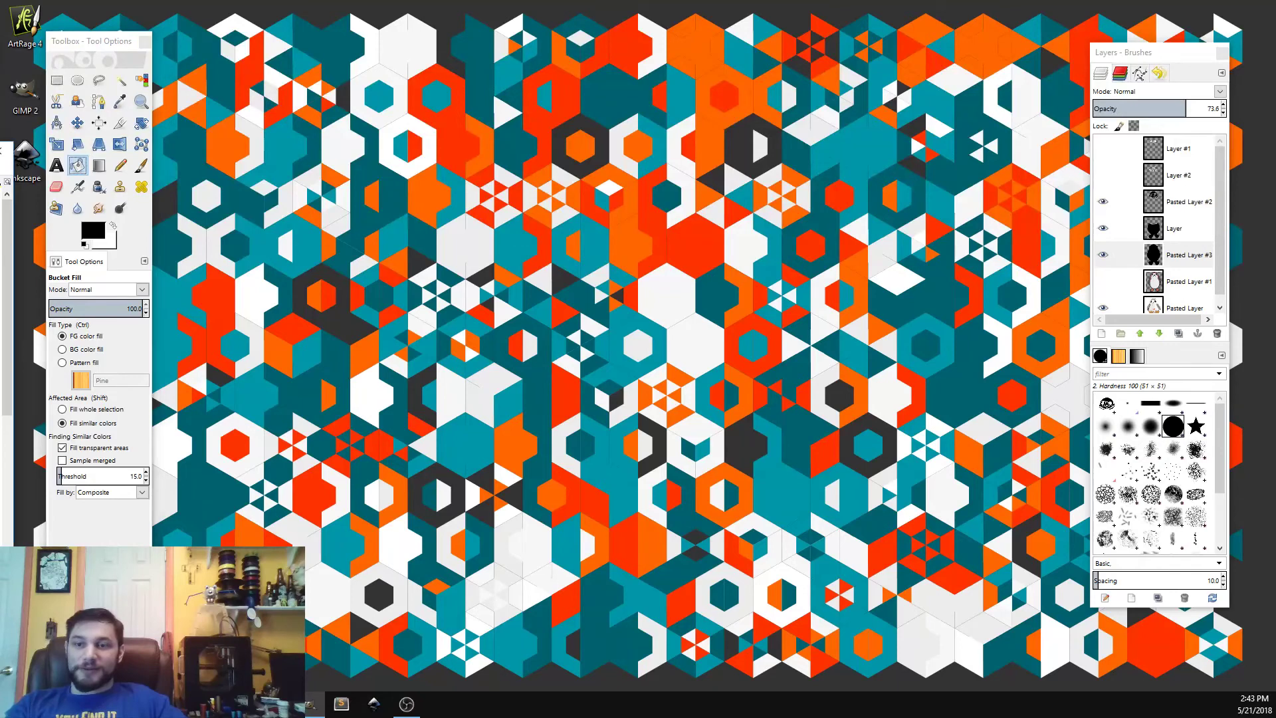
pyautogui.moveTo(0, 153); pyautogui.dragTo(856, 54)
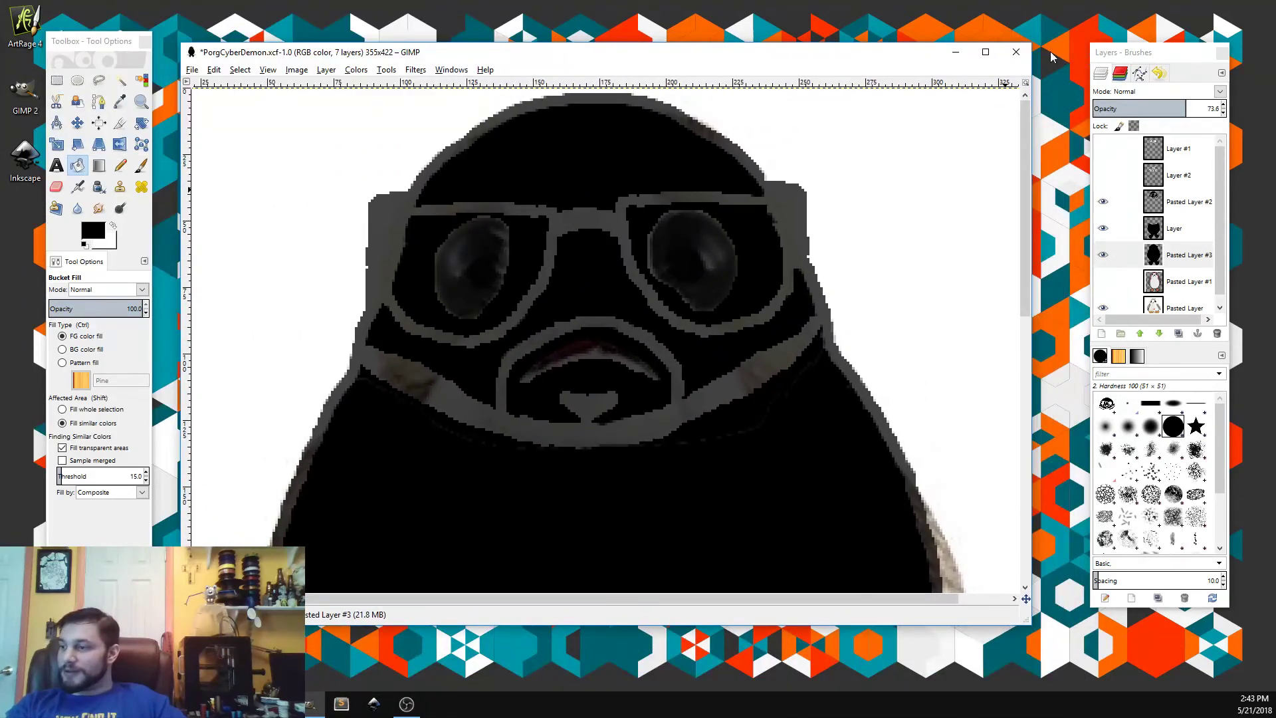
# Step: Close the PorgCyberDemon.xcf image in GIMP, saving its changes, and quit GIMP
pyautogui.click(1016, 52)
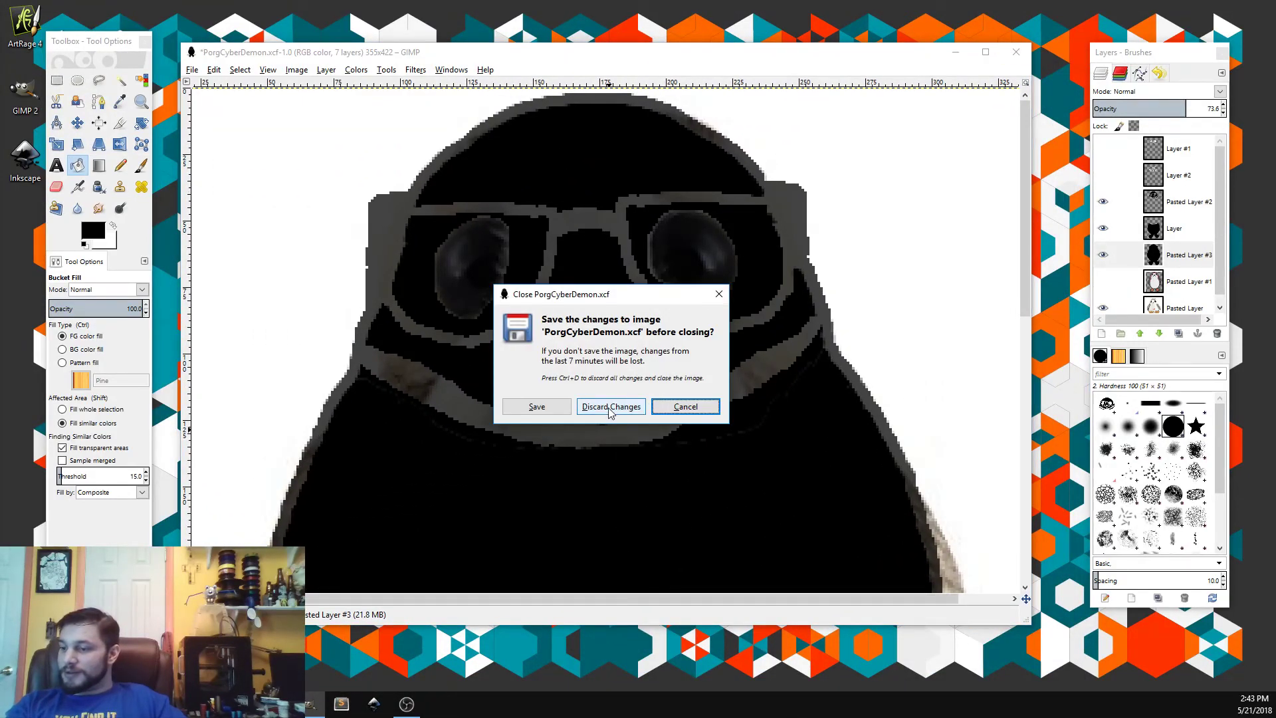
pyautogui.click(523, 407)
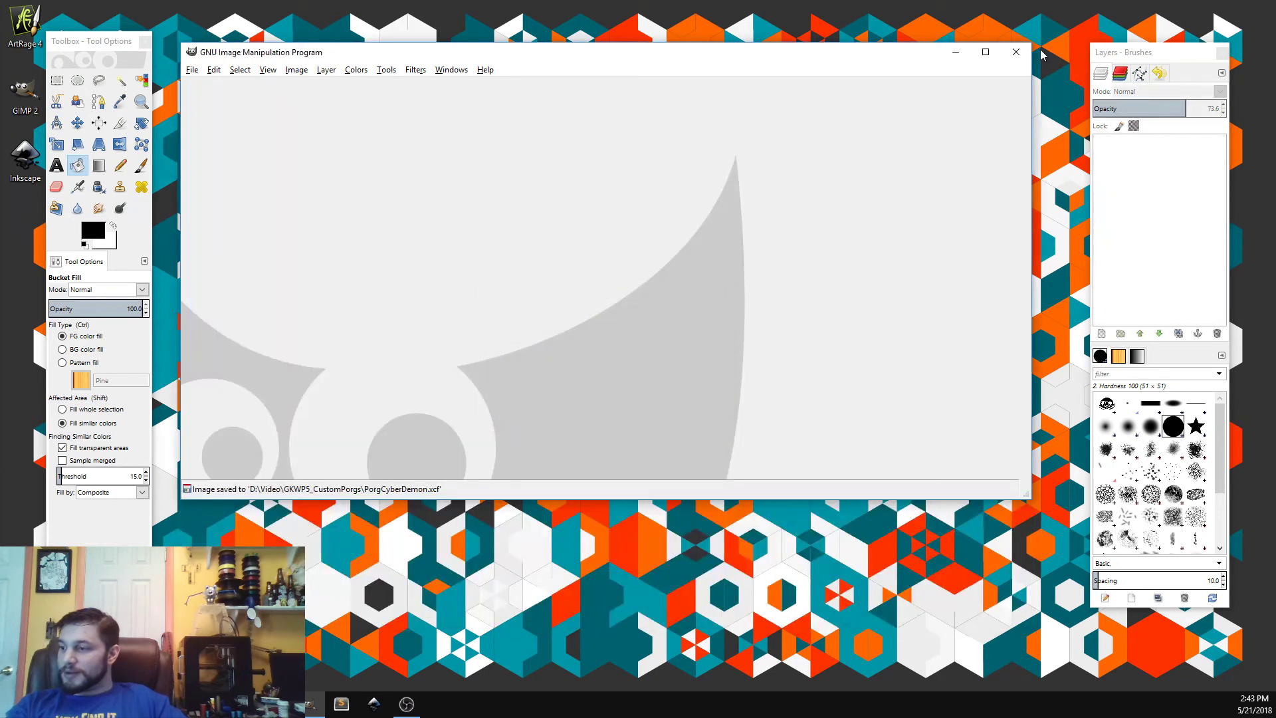
pyautogui.click(1016, 51)
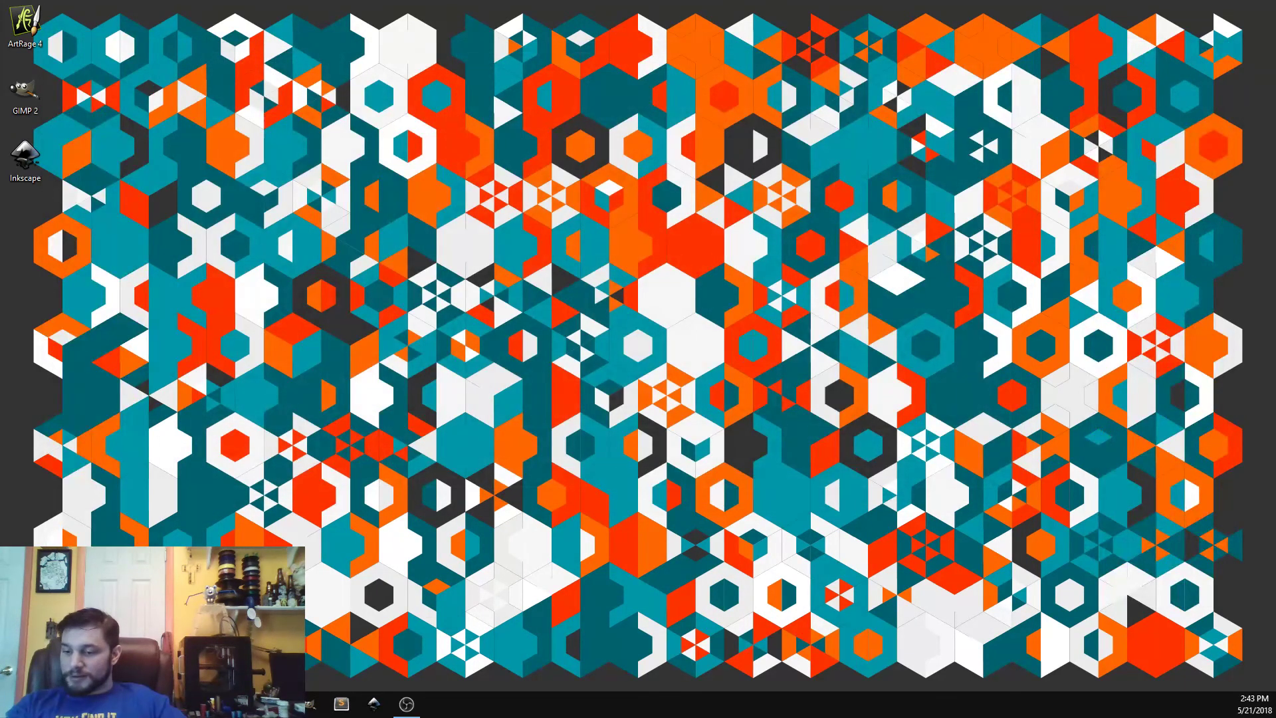